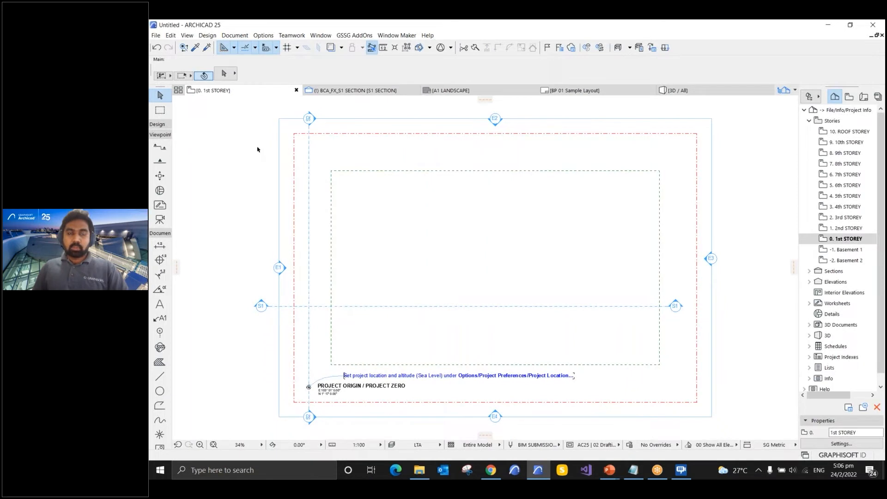
- Open the project's Working Units preferences and examine the available length units
{"action": "left_click", "coordinate": [263, 36]}
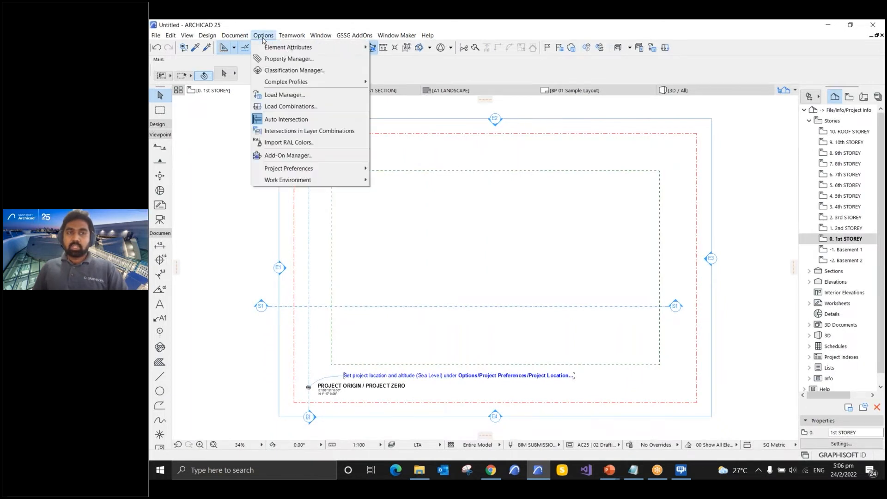
{"action": "left_click", "coordinate": [263, 37]}
{"action": "left_click", "coordinate": [306, 168]}
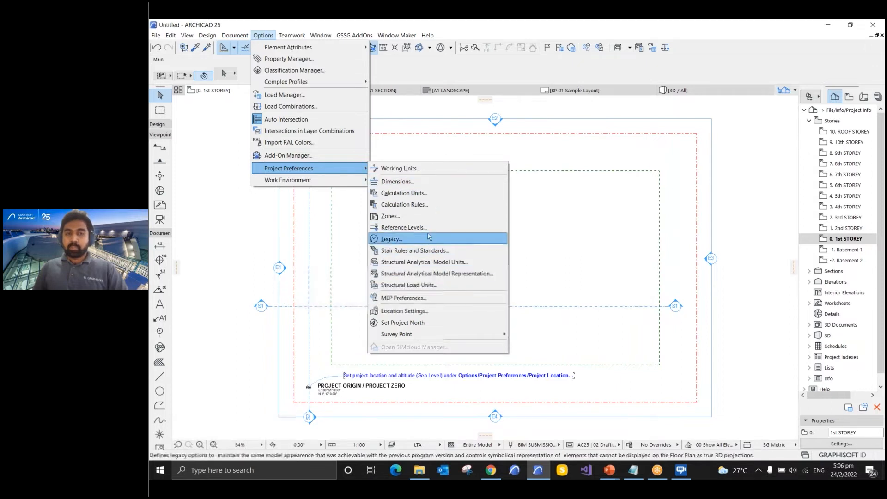
{"action": "left_click", "coordinate": [406, 170]}
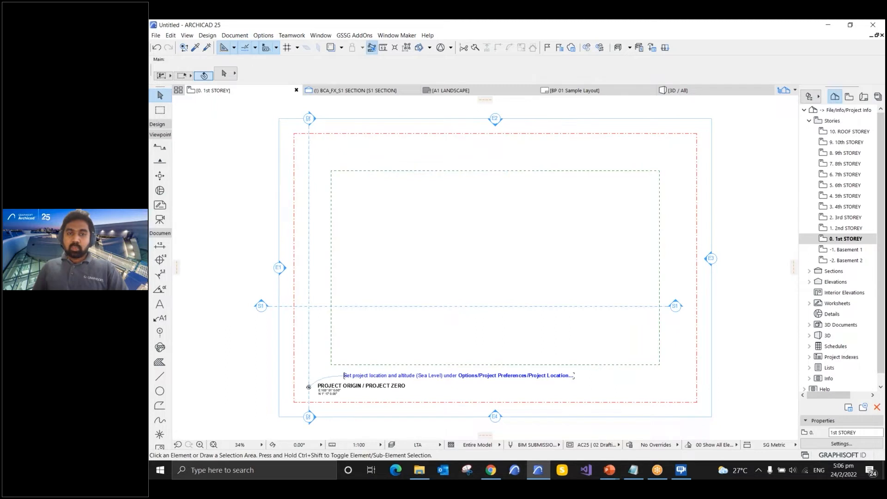
{"action": "left_click_drag", "start_coordinate": [485, 92], "coordinate": [445, 84]}
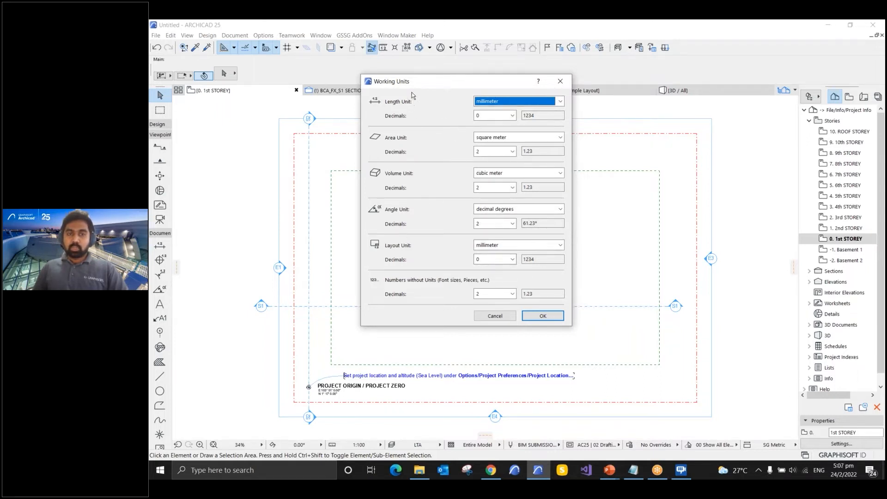
{"action": "left_click", "coordinate": [511, 105]}
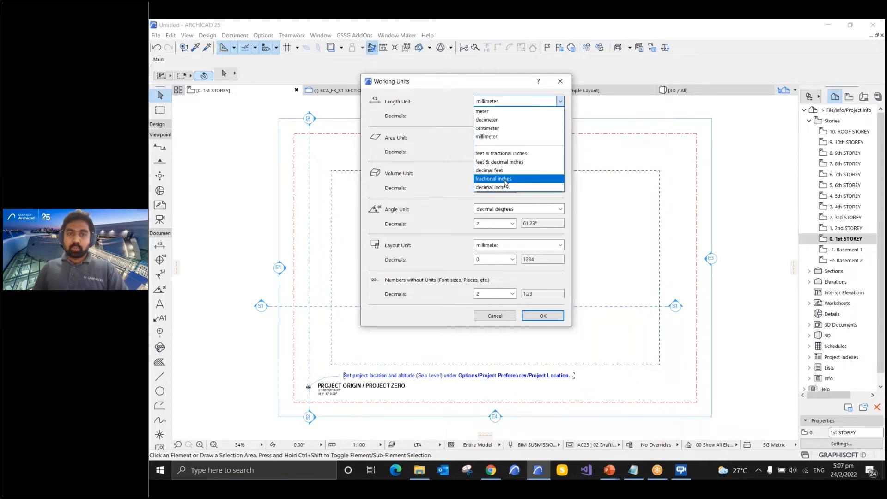
{"action": "left_click", "coordinate": [409, 121]}
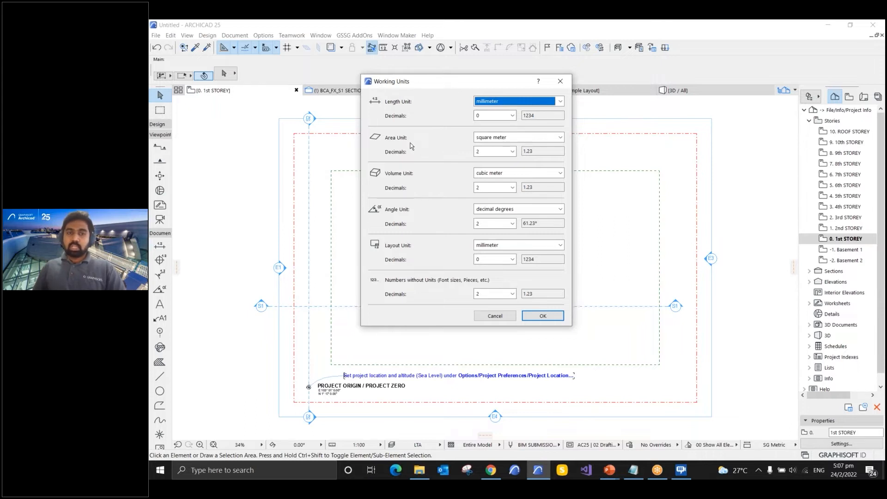
- Examine the available area, angle and layout units in Working Units, and accept the settings
{"action": "left_click", "coordinate": [489, 138]}
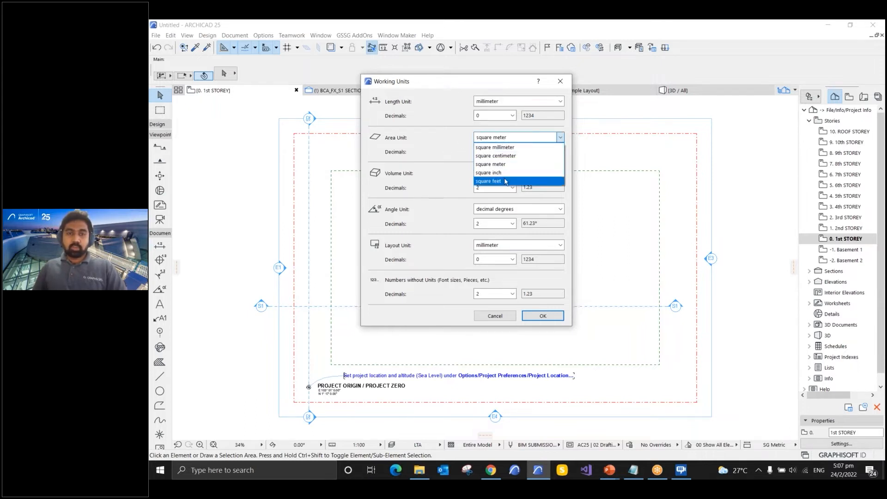
{"action": "left_click", "coordinate": [435, 178]}
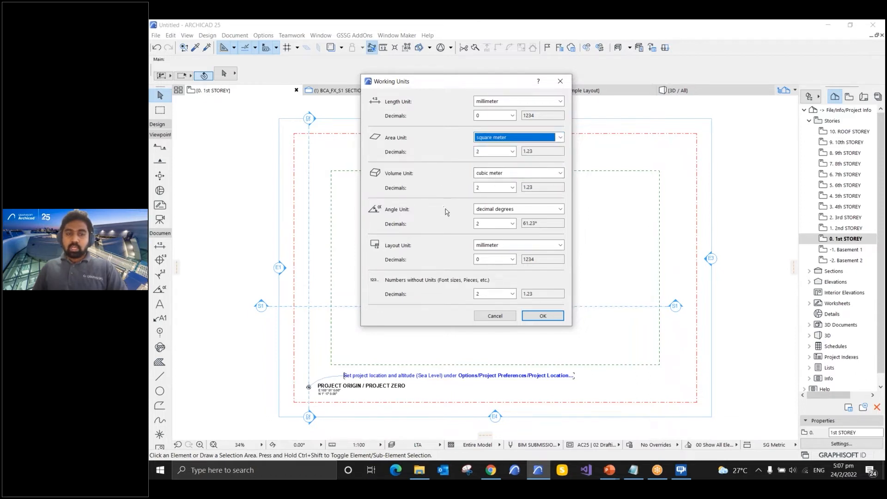
{"action": "left_click", "coordinate": [510, 211]}
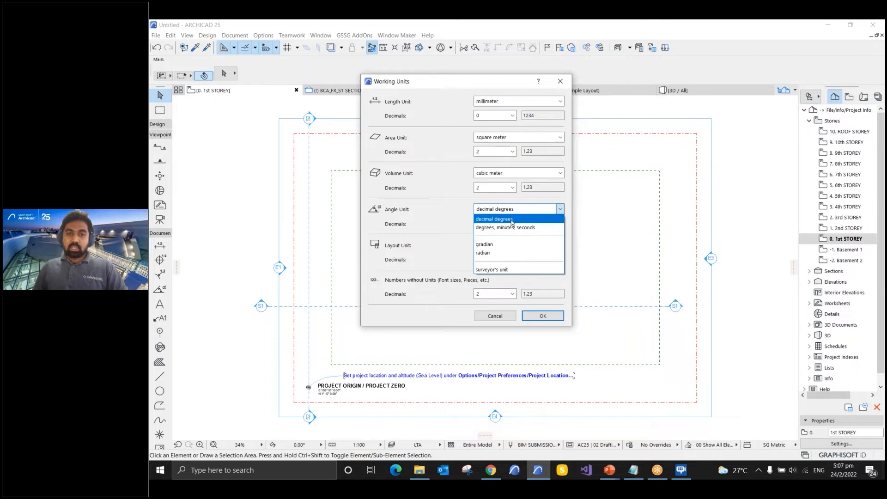
{"action": "left_click", "coordinate": [445, 223]}
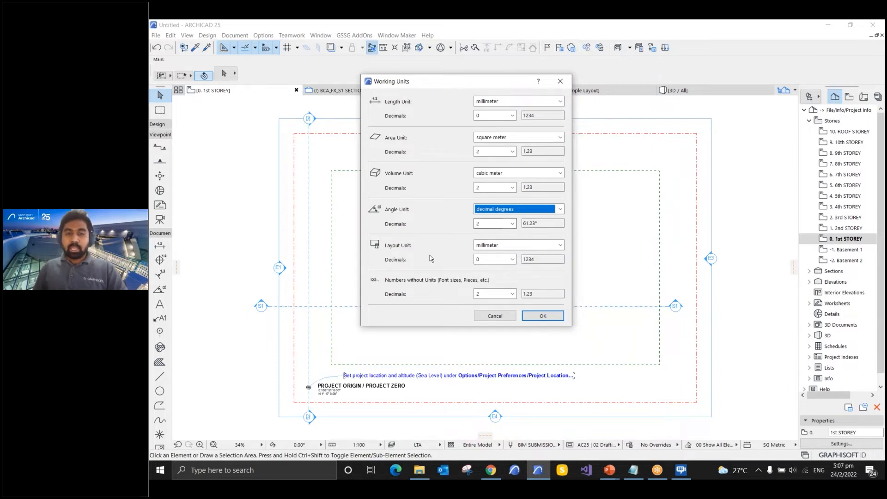
{"action": "left_click", "coordinate": [493, 246]}
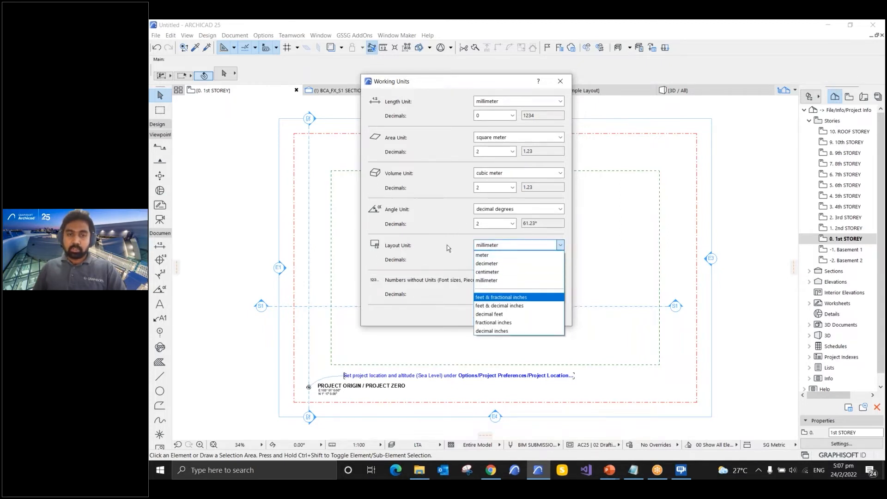
{"action": "left_click", "coordinate": [448, 259]}
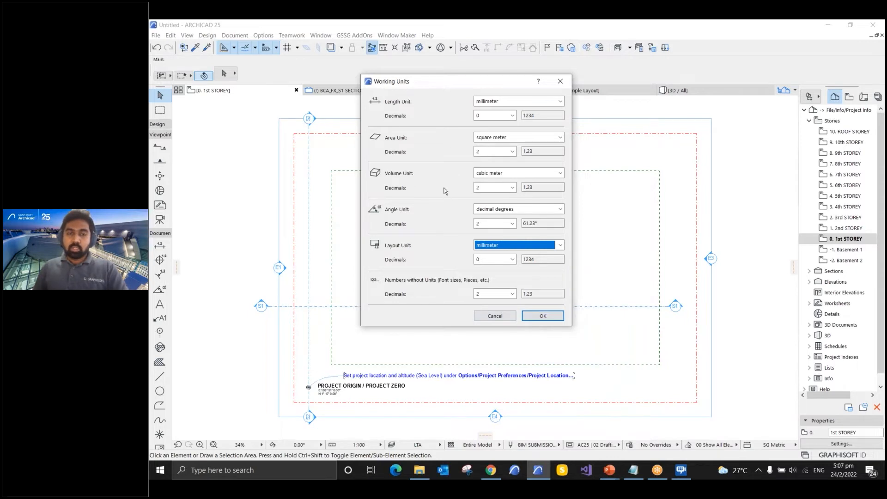
{"action": "left_click", "coordinate": [538, 317]}
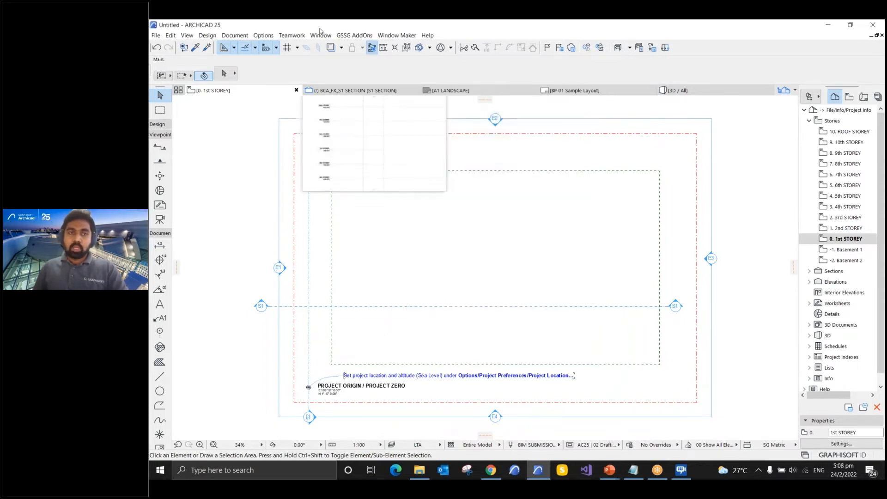
- Open the Dimensions project preferences and look through the available preference categories
{"action": "left_click", "coordinate": [262, 36]}
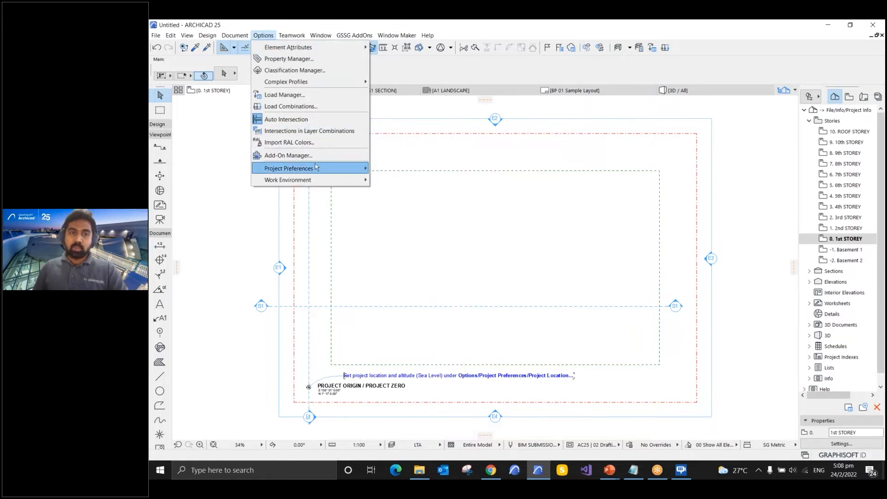
{"action": "mouse_move", "coordinate": [316, 167]}
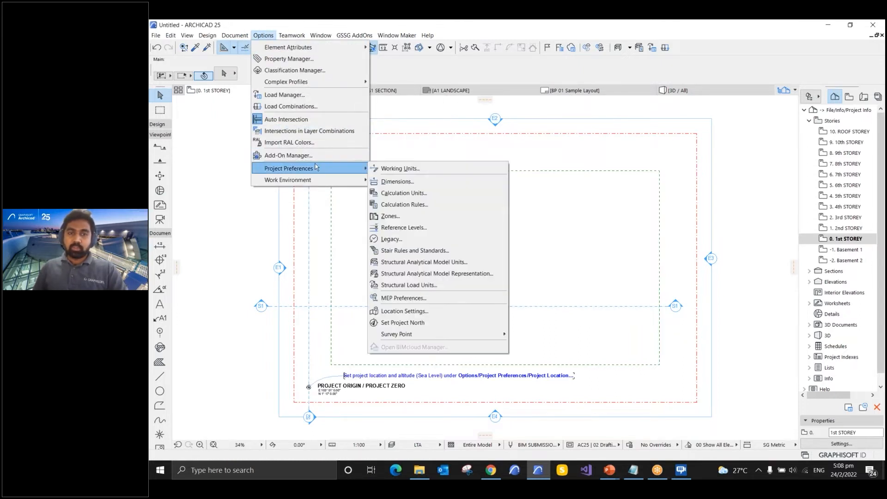
{"action": "left_click", "coordinate": [411, 182]}
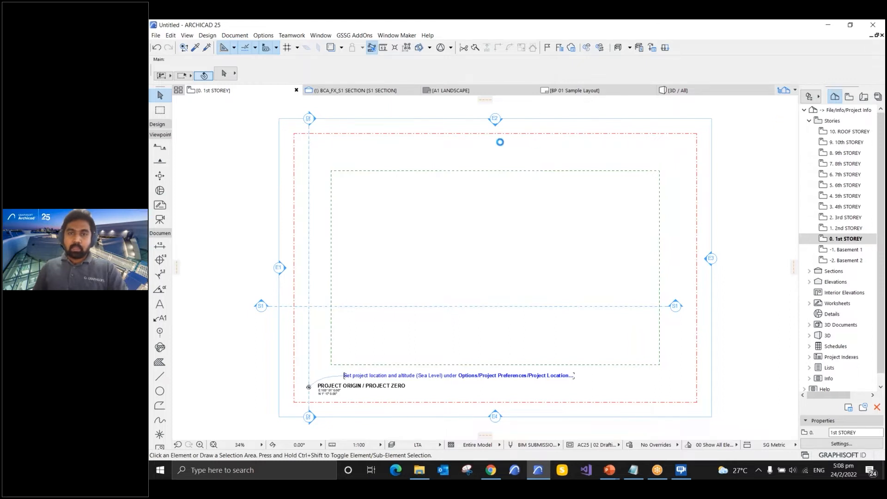
{"action": "left_click_drag", "start_coordinate": [481, 68], "coordinate": [466, 77]}
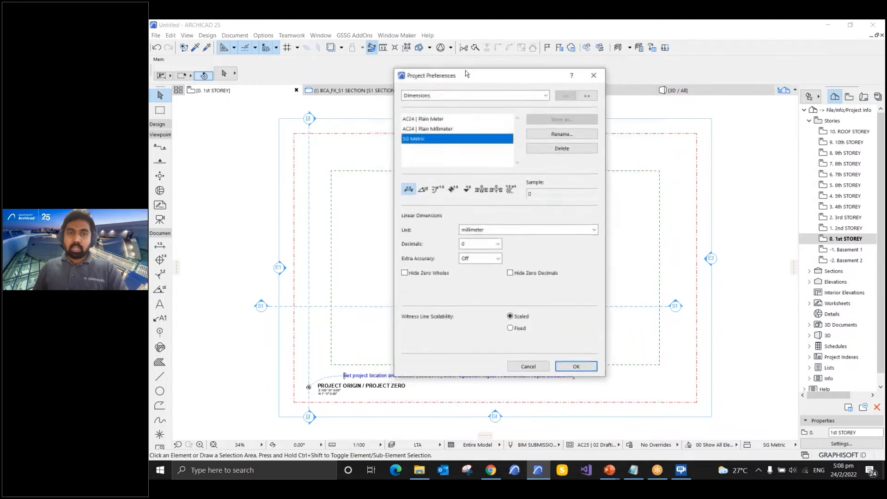
{"action": "left_click", "coordinate": [545, 97]}
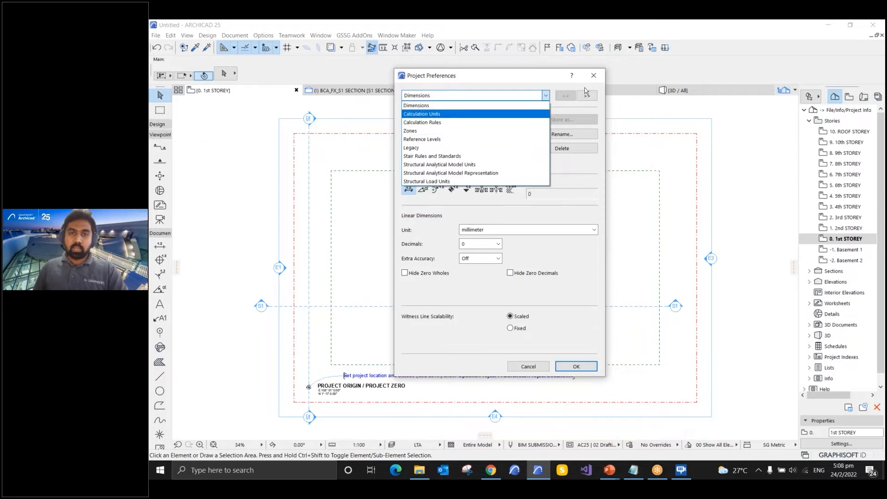
{"action": "left_click", "coordinate": [587, 98]}
{"action": "left_click", "coordinate": [443, 95]}
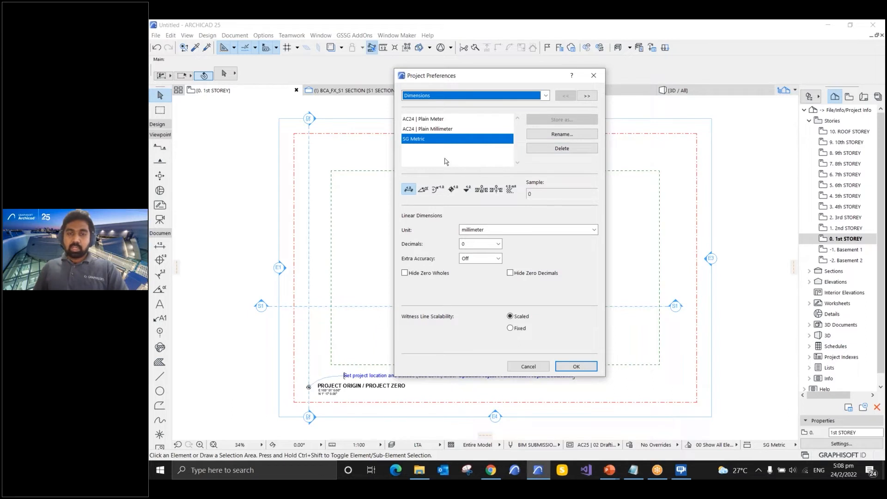
- Try setting the linear dimension unit to meter and storing it as a new dimension standard
{"action": "left_click", "coordinate": [490, 231]}
{"action": "left_click", "coordinate": [487, 245]}
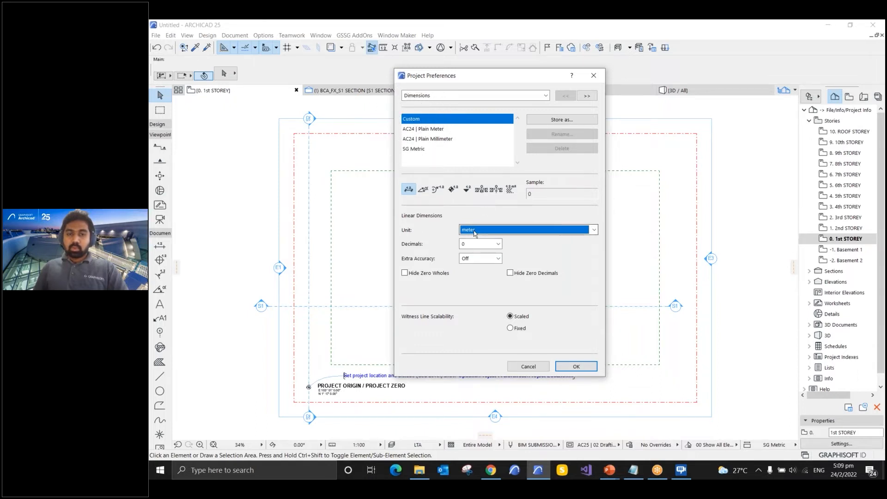
{"action": "left_click", "coordinate": [554, 121]}
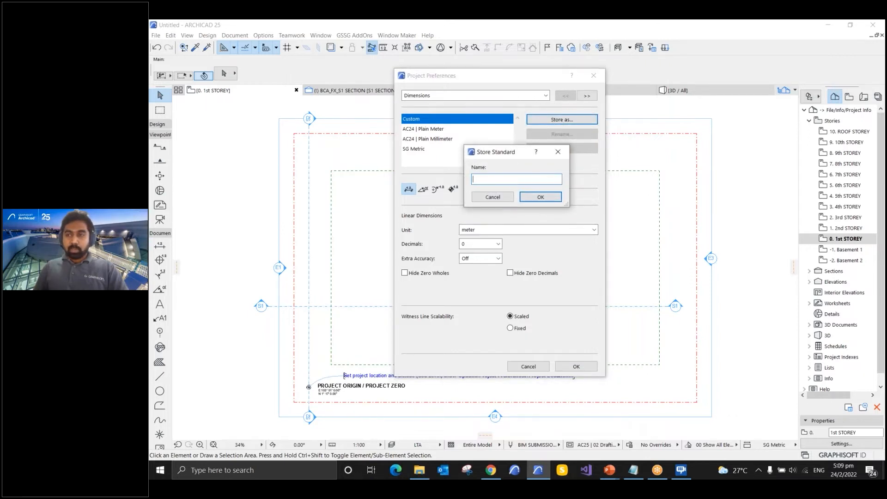
{"action": "left_click", "coordinate": [491, 198]}
{"action": "left_click", "coordinate": [490, 198]}
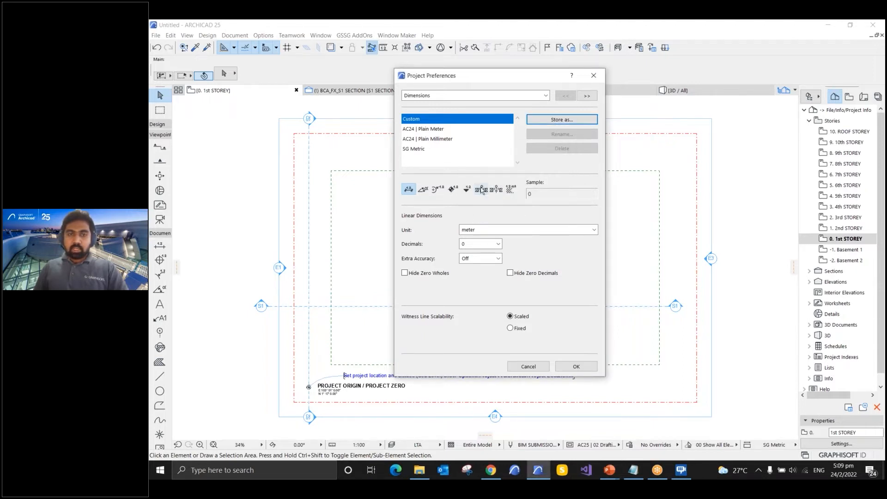
- Set the linear dimension unit back to millimeter and select the SG Metric standard
{"action": "left_click", "coordinate": [505, 230]}
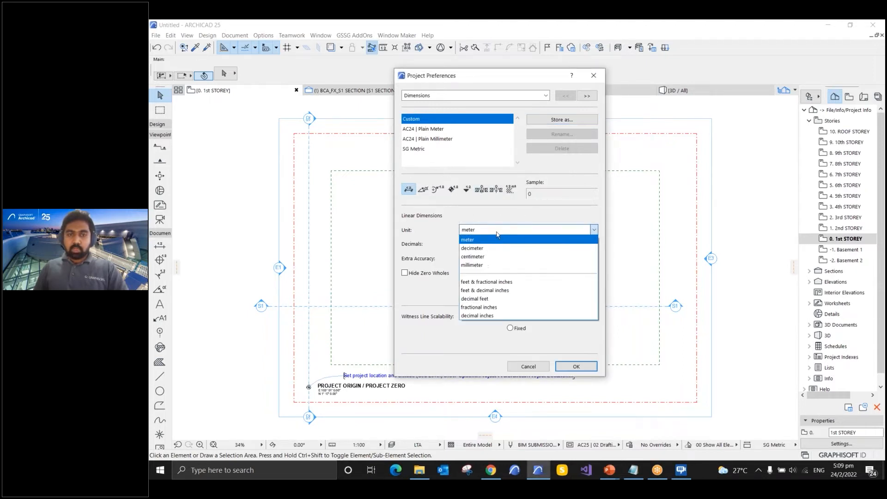
{"action": "left_click", "coordinate": [506, 265]}
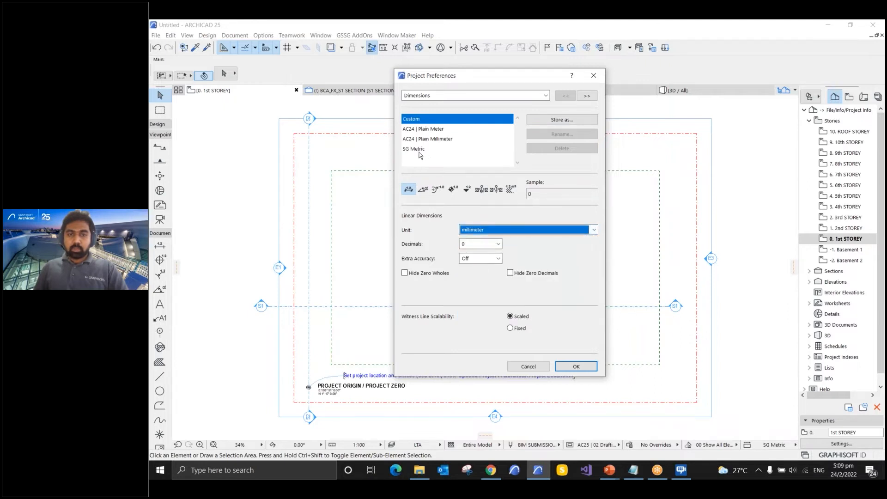
{"action": "left_click", "coordinate": [419, 150]}
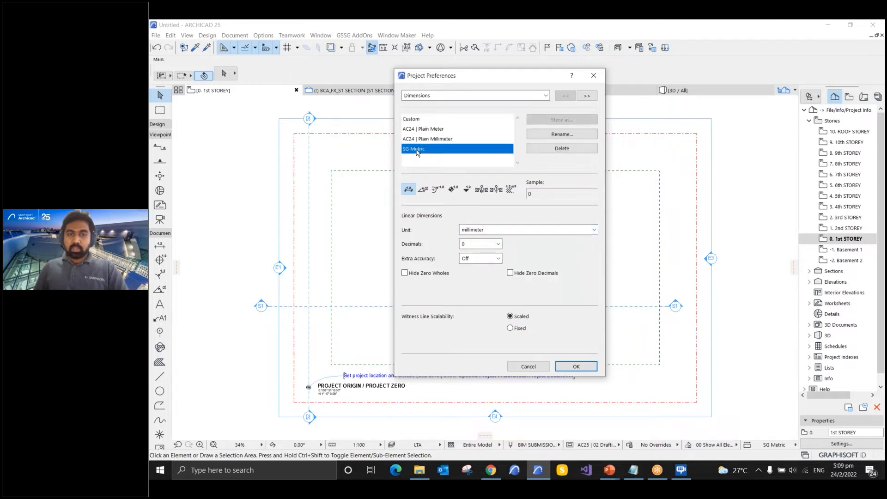
- Review the SG Metric standard's settings for angle, radial and level dimensions and for area calculations
{"action": "left_click", "coordinate": [426, 195]}
{"action": "left_click", "coordinate": [439, 192]}
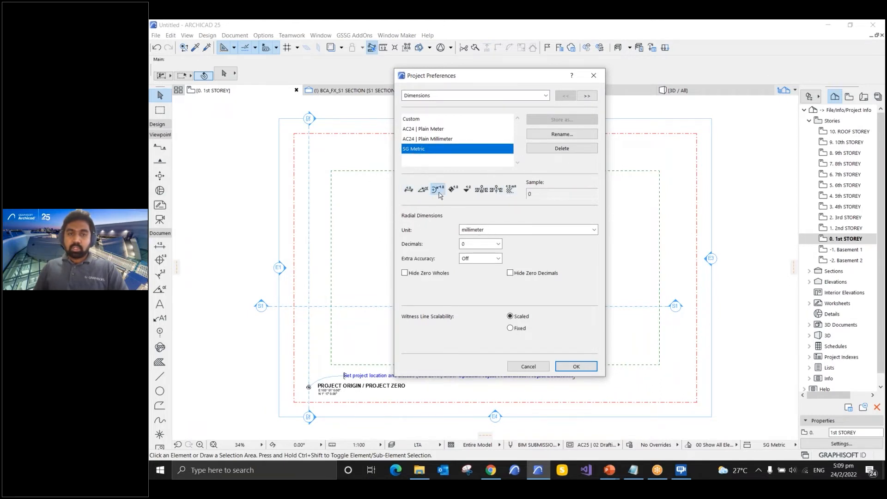
{"action": "left_click", "coordinate": [456, 193]}
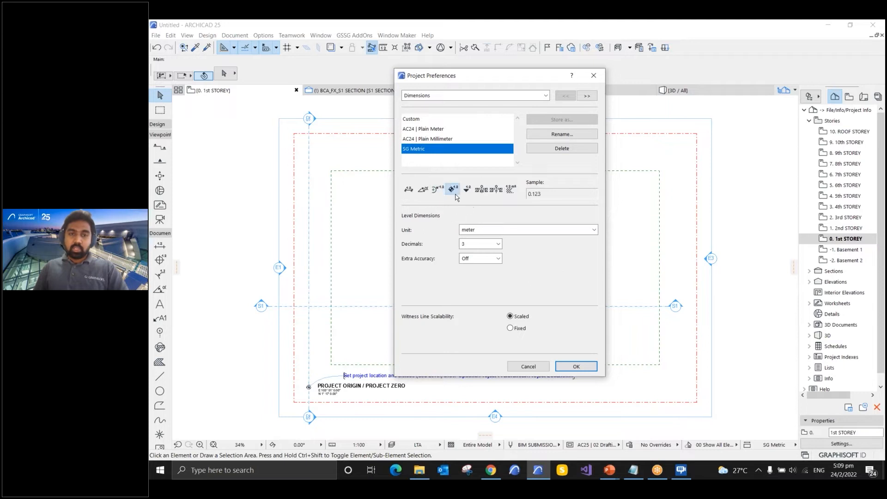
{"action": "left_click", "coordinate": [511, 190]}
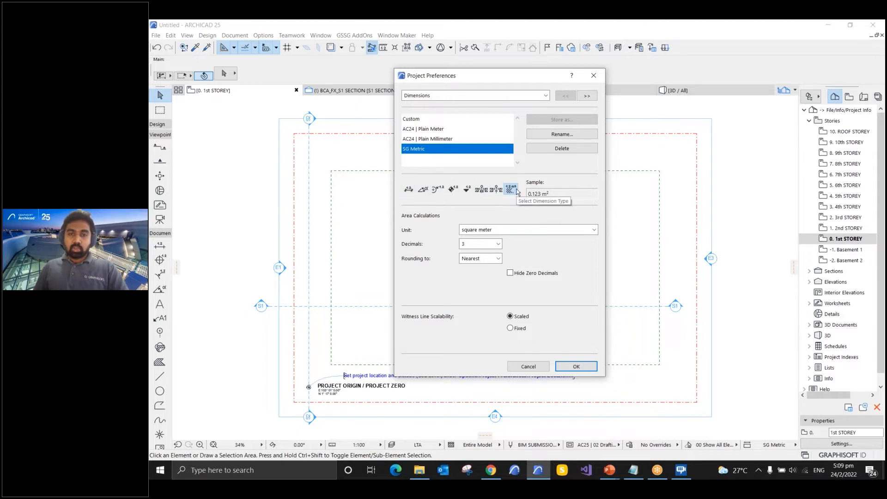
- Compare the unit and decimals of SG Metric's linear dimensions with those of its level and elevation dimensions
{"action": "left_click", "coordinate": [408, 190]}
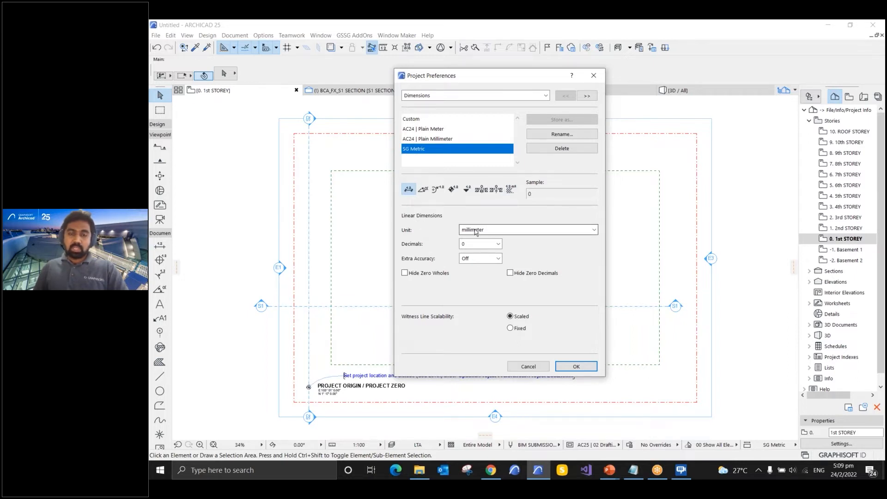
{"action": "left_click", "coordinate": [454, 192]}
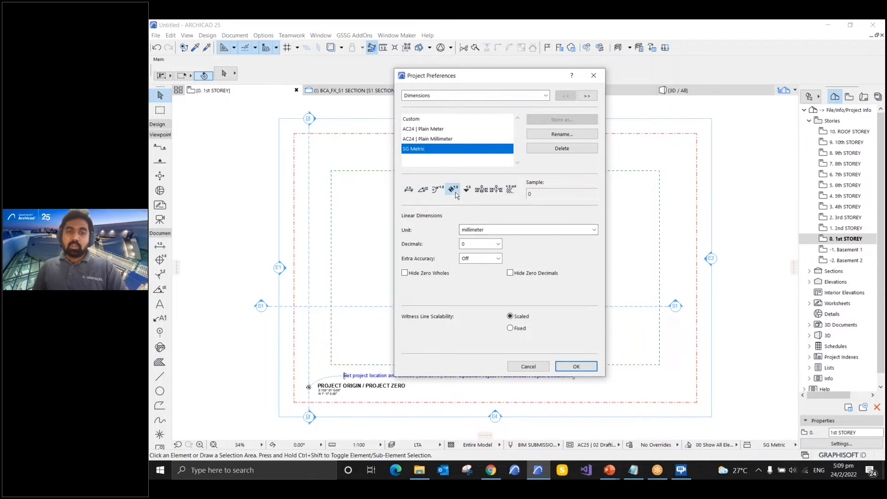
{"action": "left_click", "coordinate": [466, 193]}
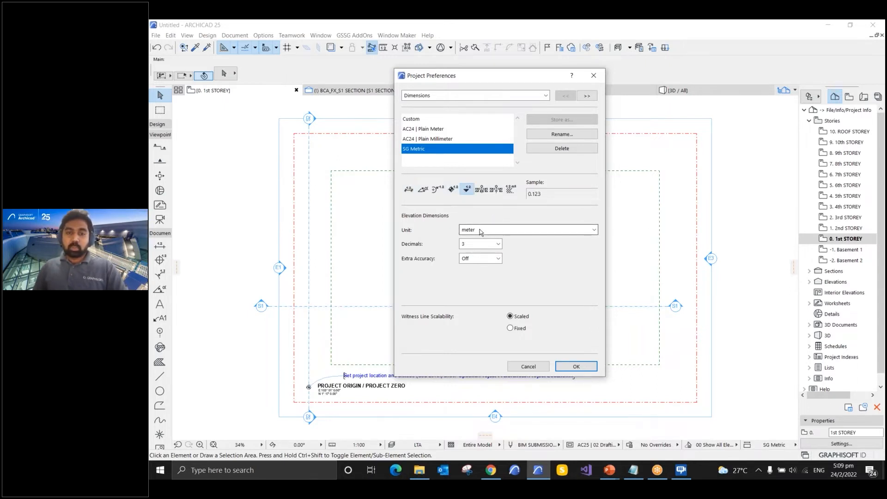
{"action": "left_click", "coordinate": [479, 243]}
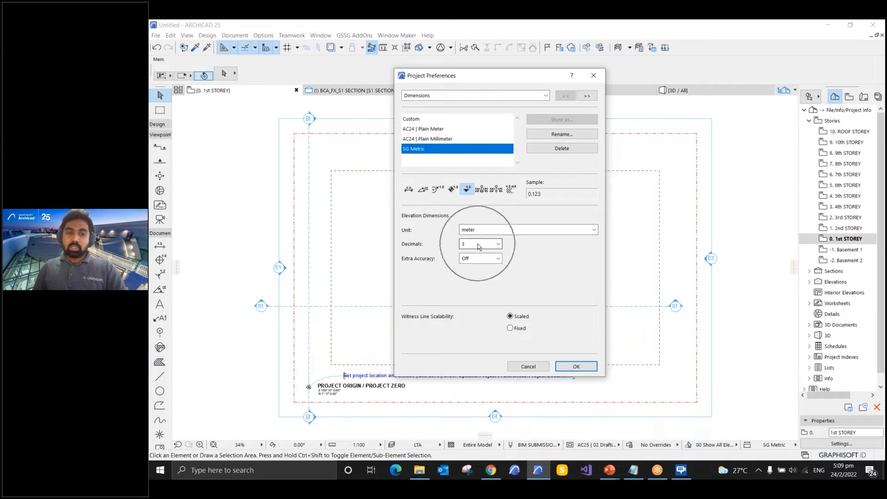
{"action": "left_click", "coordinate": [479, 246]}
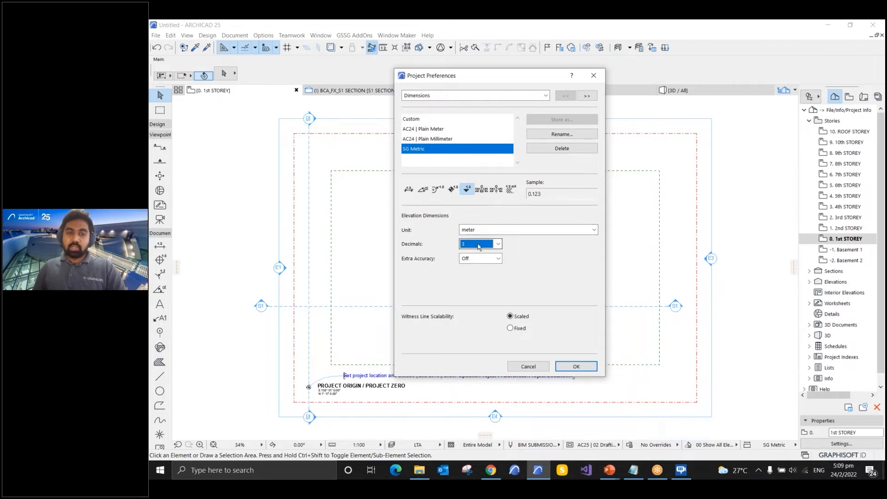
{"action": "left_click", "coordinate": [409, 189]}
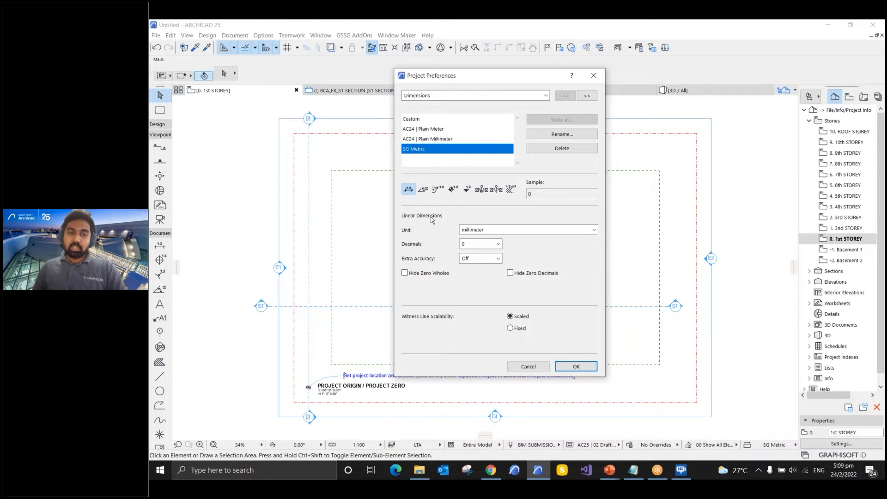
{"action": "left_click", "coordinate": [452, 192]}
{"action": "left_click", "coordinate": [466, 194]}
{"action": "left_click", "coordinate": [452, 192]}
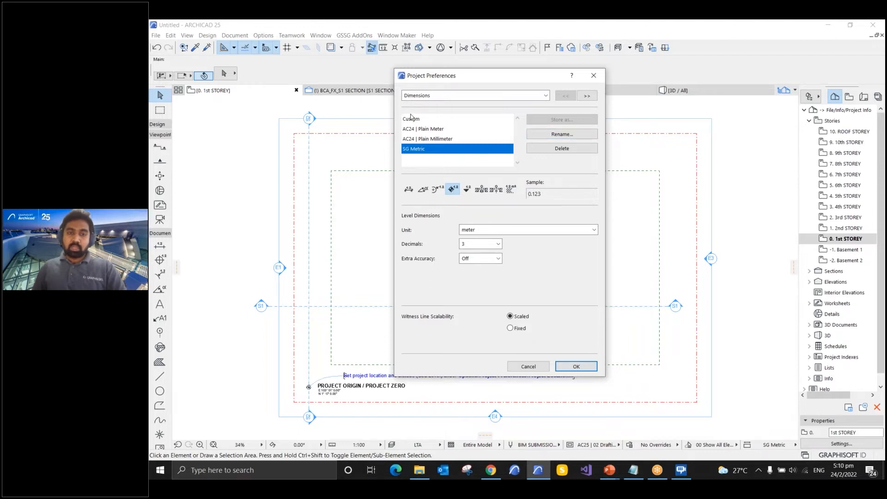
- Try an extra accuracy of 25 with 3 decimals for the Custom standard's level dimensions and switch the extra accuracy back off
{"action": "left_click", "coordinate": [445, 120]}
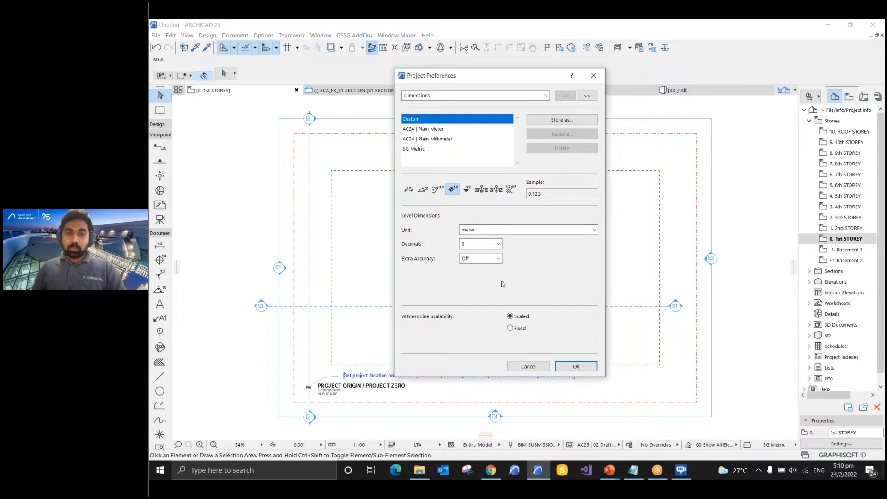
{"action": "left_click", "coordinate": [475, 258]}
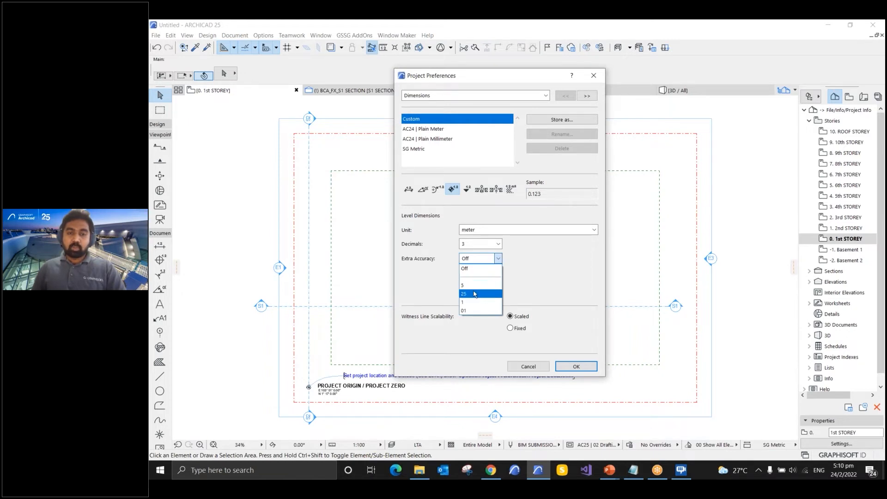
{"action": "left_click", "coordinate": [475, 294]}
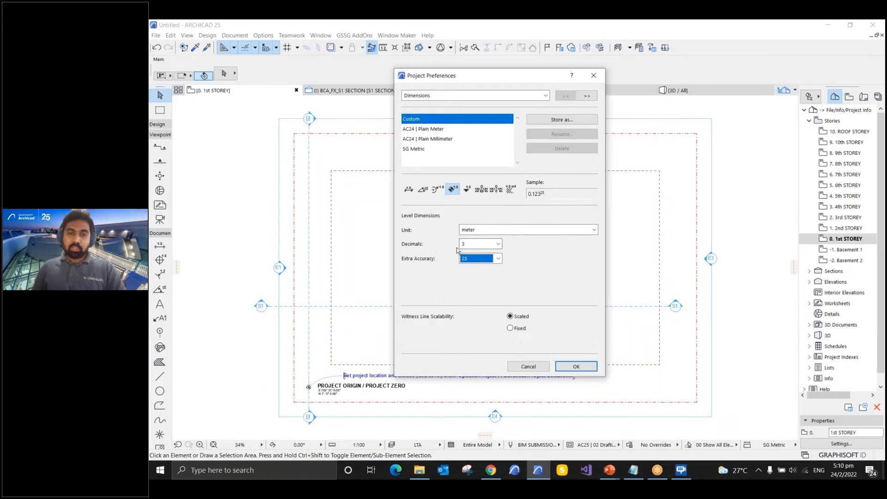
{"action": "left_click", "coordinate": [474, 243]}
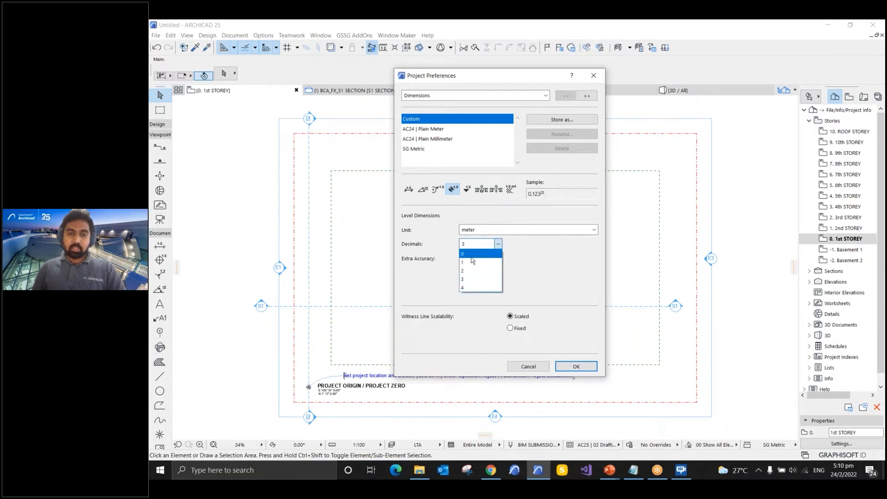
{"action": "left_click", "coordinate": [475, 280]}
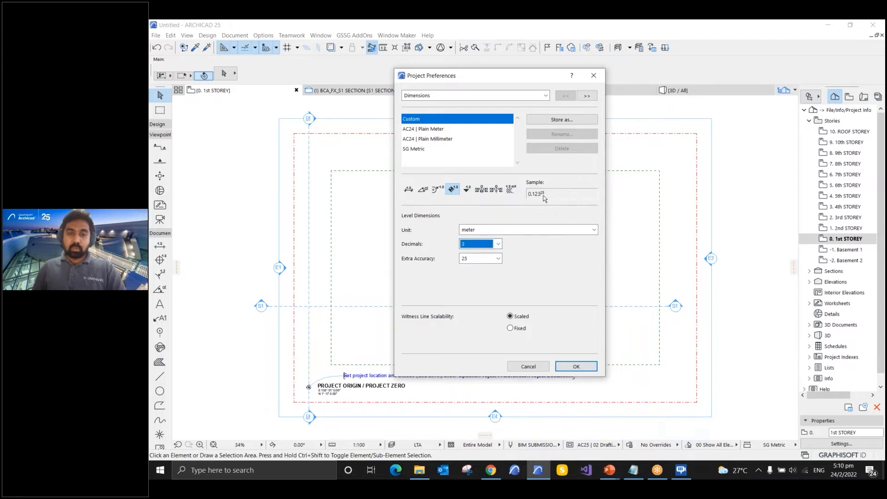
{"action": "left_click", "coordinate": [499, 258]}
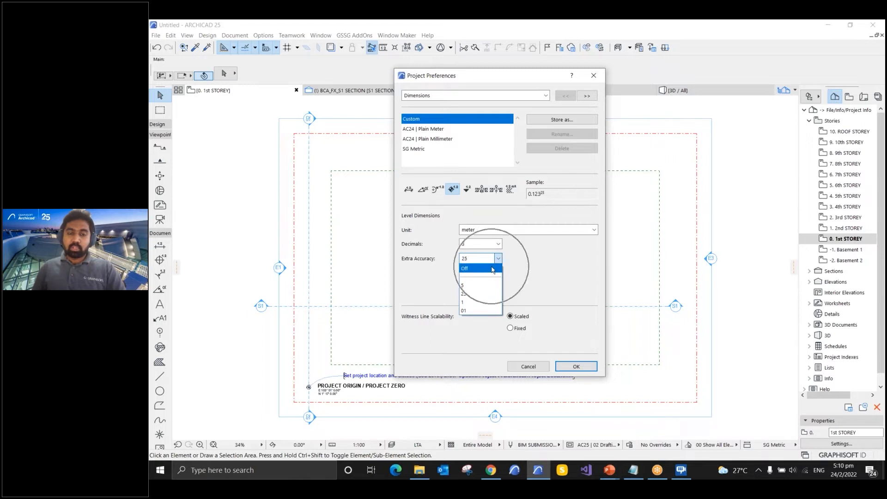
{"action": "left_click", "coordinate": [494, 268]}
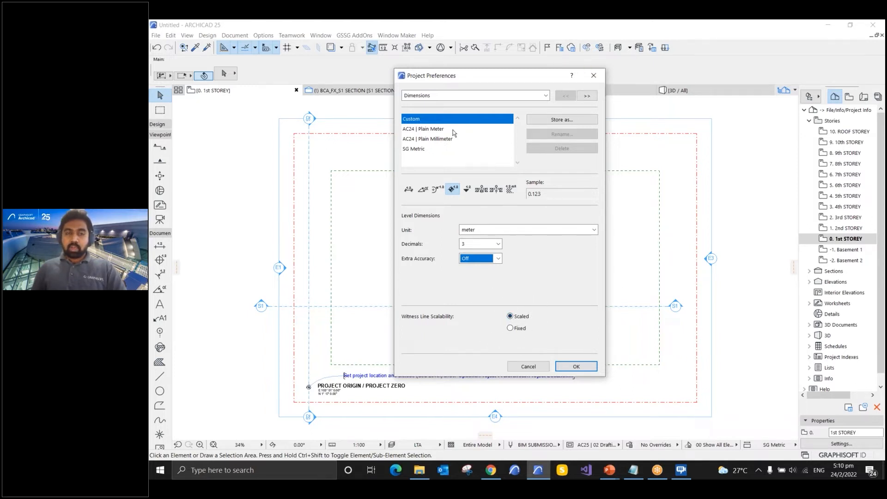
- In the calculation units, try an extra accuracy of 25 for length, reset it to Off and check the angle unit options
{"action": "left_click", "coordinate": [585, 96]}
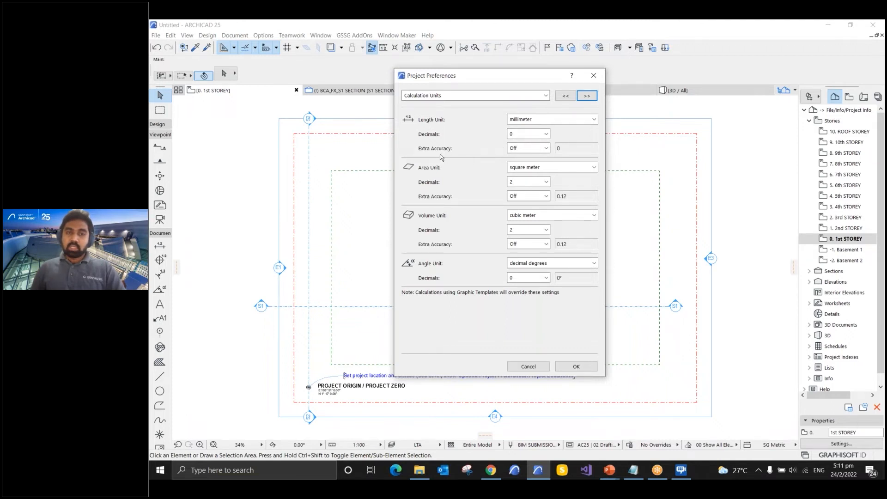
{"action": "left_click", "coordinate": [536, 149]}
{"action": "left_click", "coordinate": [527, 183]}
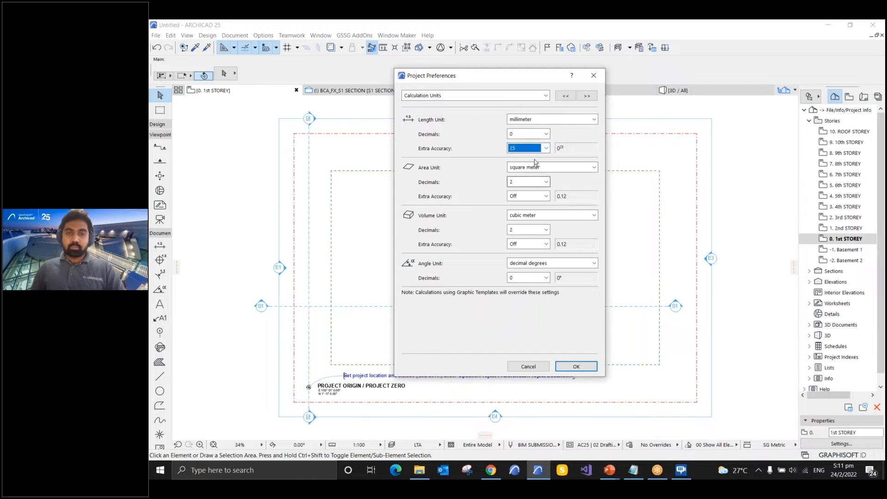
{"action": "left_click", "coordinate": [541, 149]}
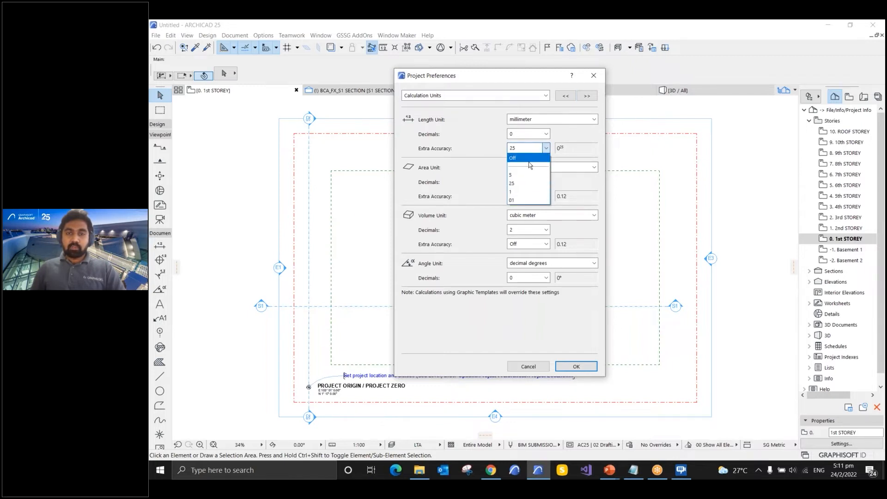
{"action": "left_click", "coordinate": [525, 158]}
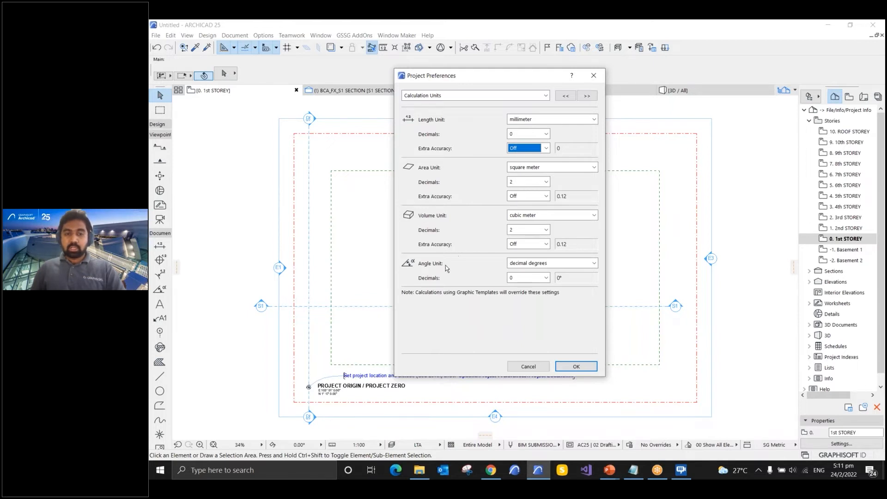
{"action": "left_click", "coordinate": [510, 264]}
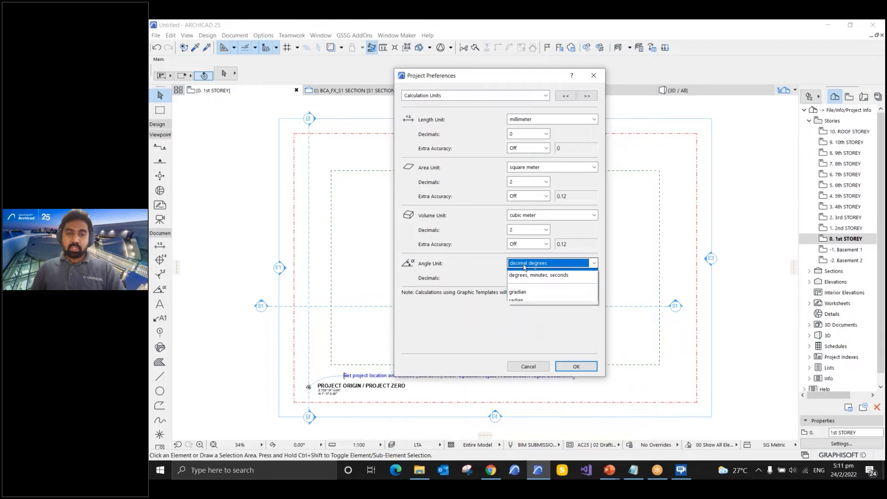
{"action": "left_click", "coordinate": [491, 296]}
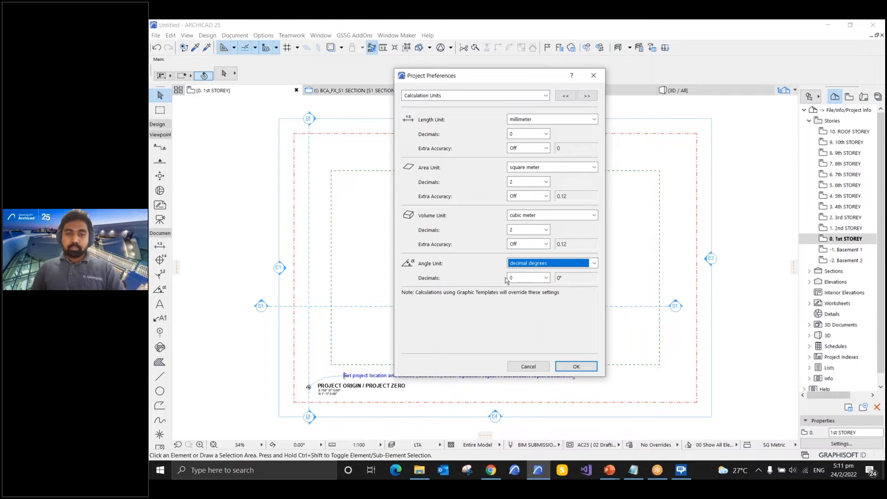
- Review the calculation rules for ignoring element holes in walls, slabs, roofs, shells and beams, including the property types that can be added
{"action": "left_click", "coordinate": [584, 95]}
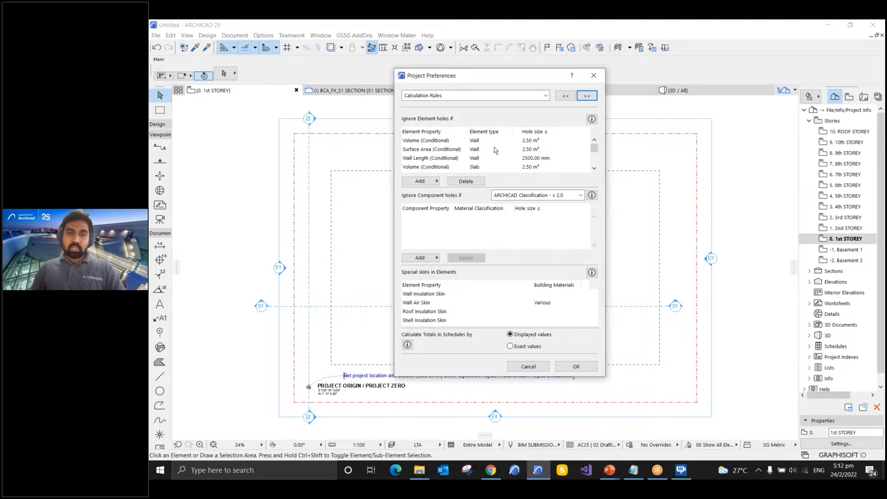
{"action": "left_click", "coordinate": [544, 141]}
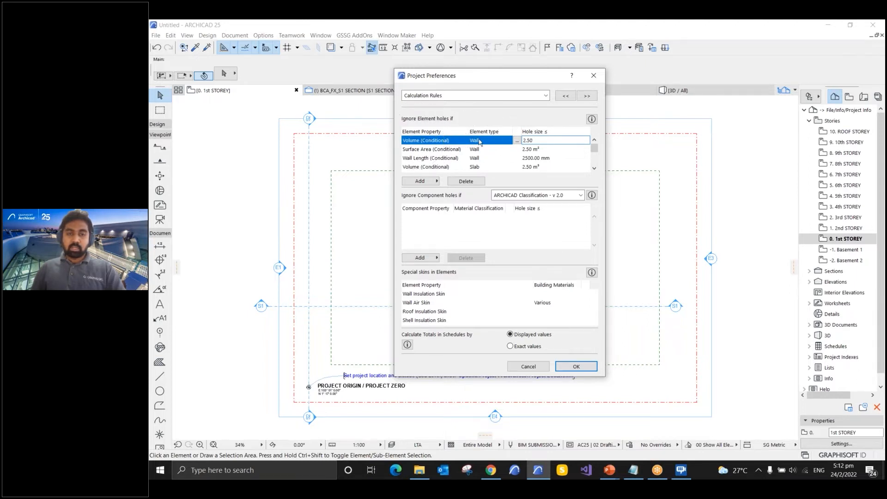
{"action": "left_click", "coordinate": [551, 150]}
{"action": "left_click", "coordinate": [551, 150]}
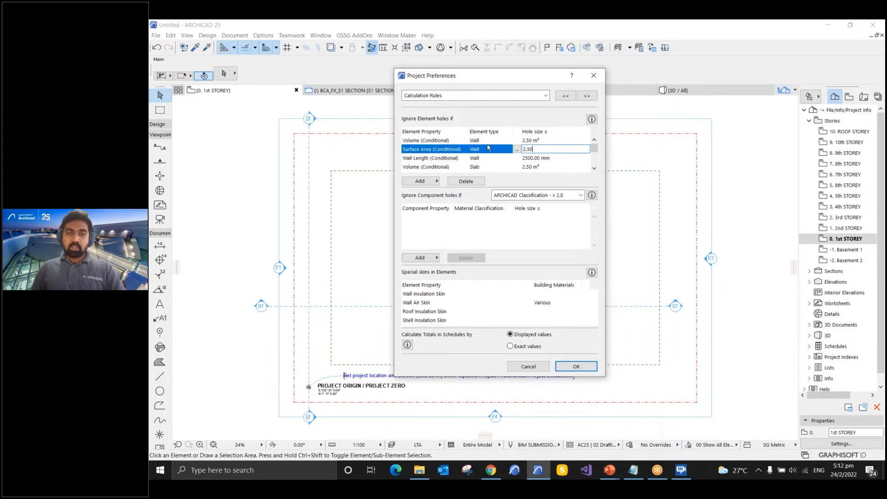
{"action": "left_click", "coordinate": [424, 159]}
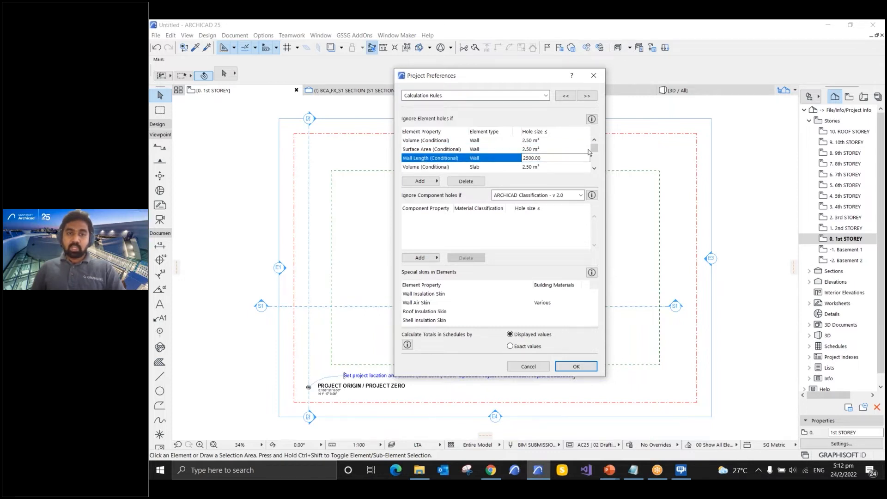
{"action": "scroll", "coordinate": [592, 151], "scroll_direction": "down", "scroll_amount": 2}
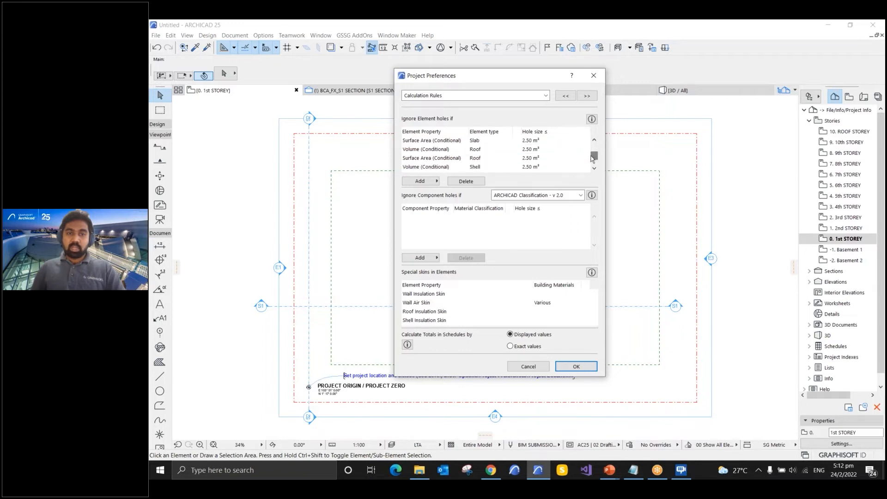
{"action": "scroll", "coordinate": [491, 151], "scroll_direction": "down", "scroll_amount": 2}
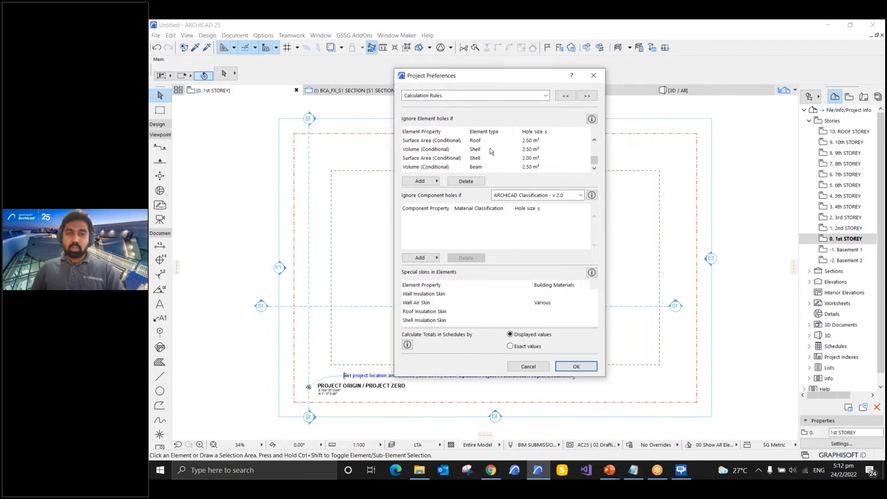
{"action": "left_click", "coordinate": [435, 182]}
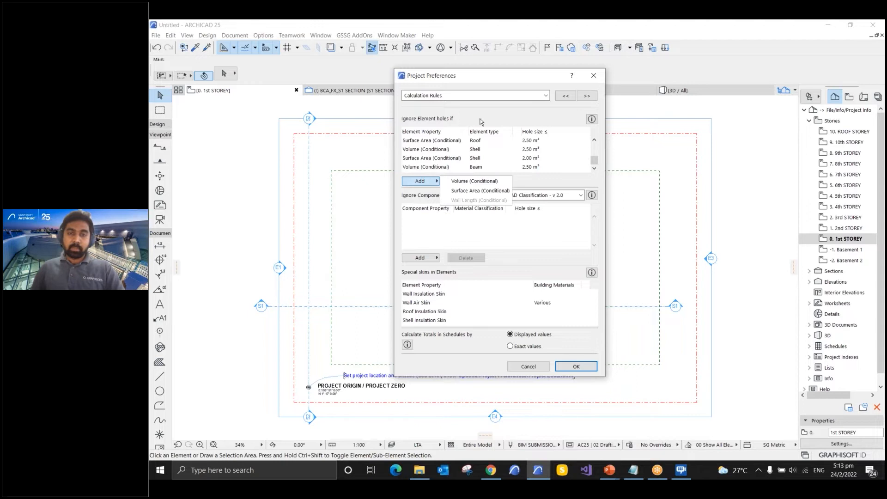
{"action": "left_click", "coordinate": [537, 189]}
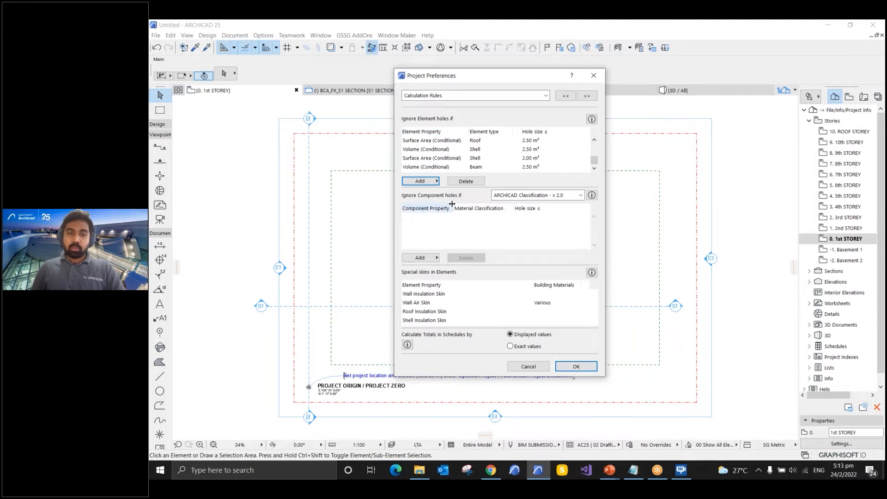
- Keep ARCHICAD Classification - v 2.0 for ignoring component holes and add a conditional Component Area rule
{"action": "left_click", "coordinate": [536, 198]}
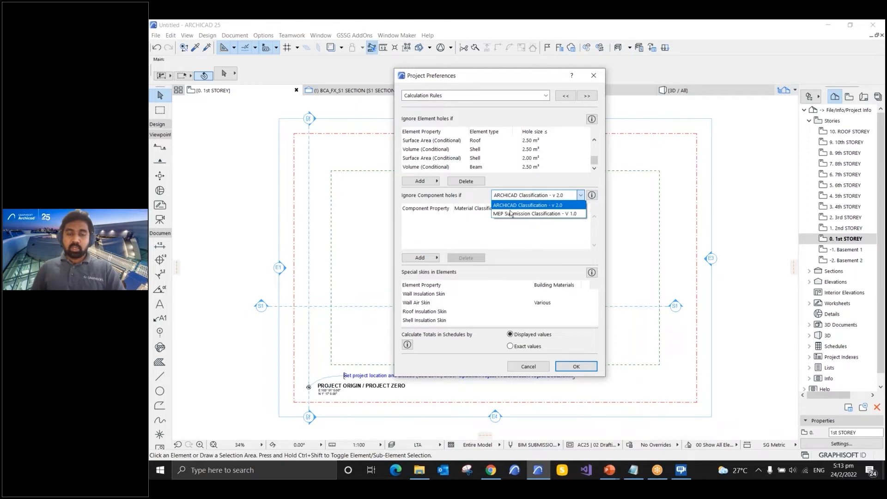
{"action": "left_click", "coordinate": [412, 223]}
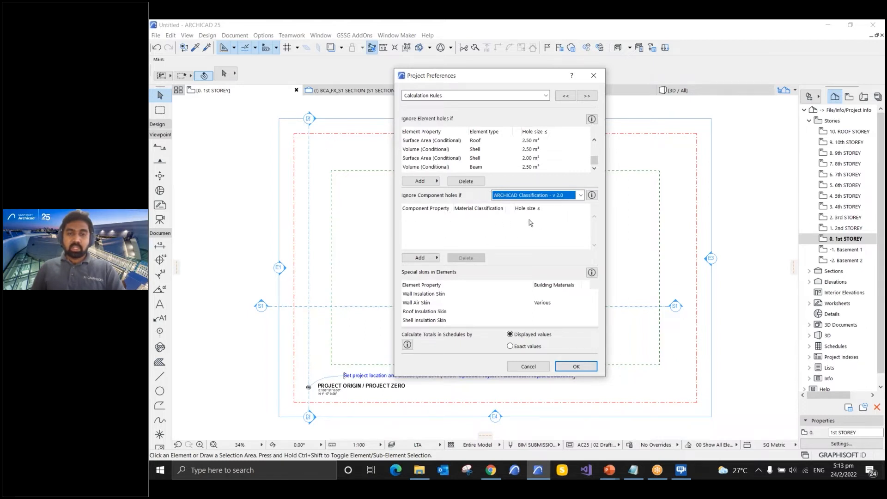
{"action": "left_click", "coordinate": [430, 258]}
{"action": "left_click", "coordinate": [467, 259]}
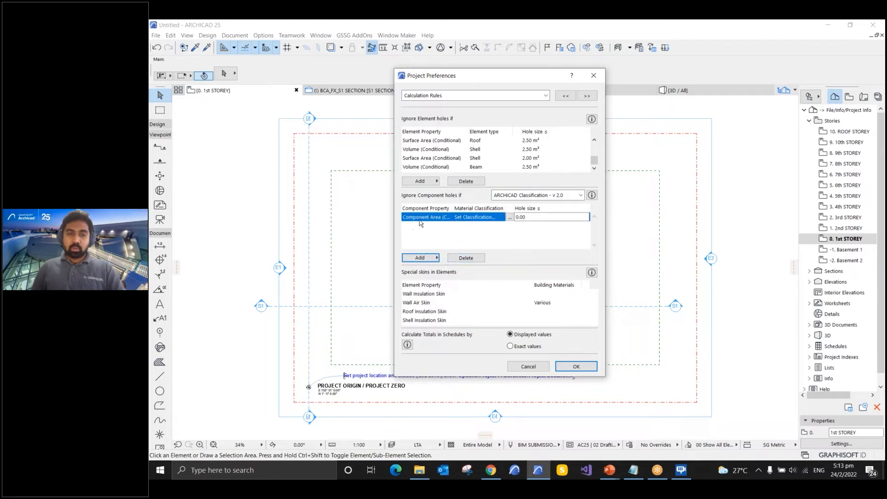
- Assign the Curtain Wall classification to the Component Area rule and set its hole size limit to 2.00
{"action": "left_click", "coordinate": [505, 217]}
{"action": "left_click", "coordinate": [290, 138]}
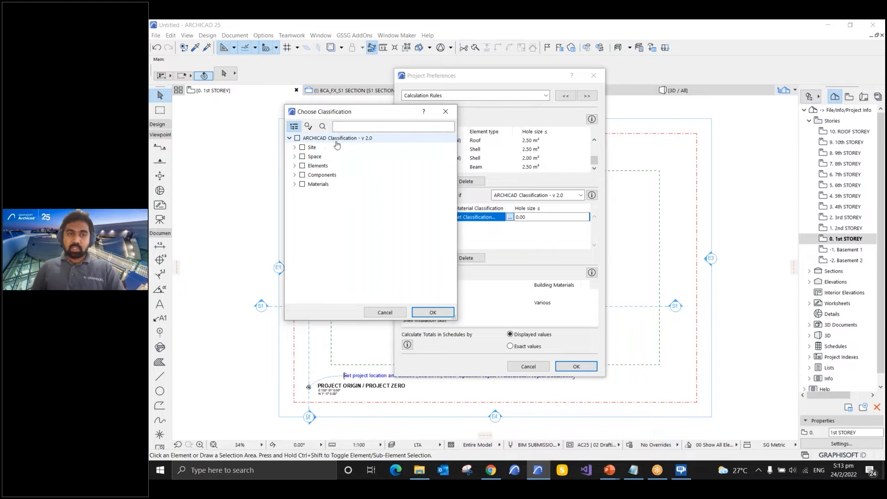
{"action": "left_click", "coordinate": [295, 165]}
{"action": "left_click", "coordinate": [299, 175]}
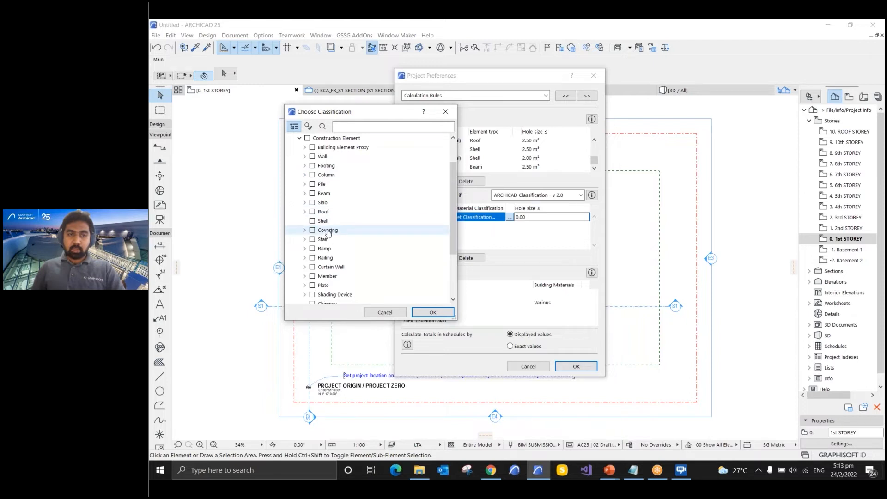
{"action": "left_click", "coordinate": [304, 268]}
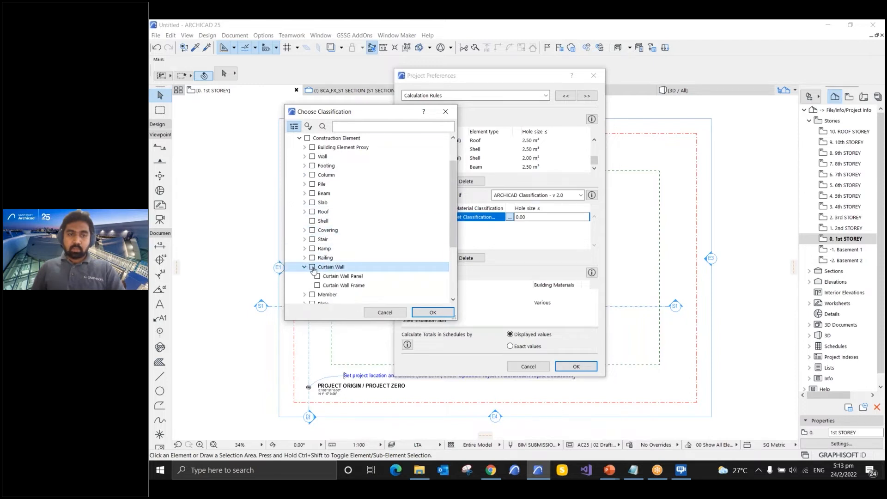
{"action": "left_click", "coordinate": [432, 312]}
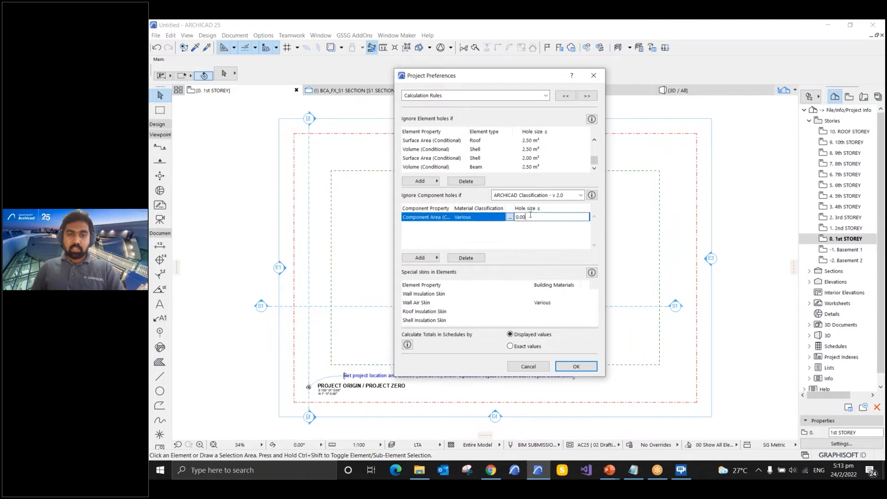
{"action": "type", "text": "2.00"}
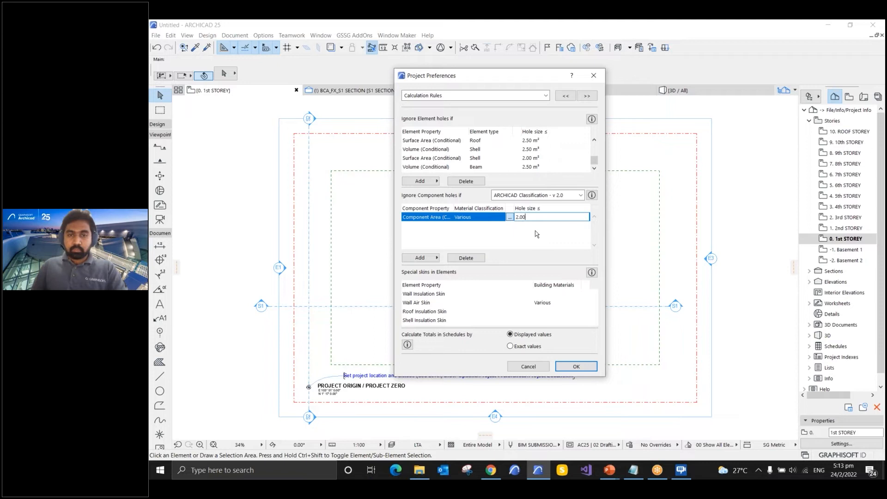
- Check the shell's conditional surface area rule and browse the building materials available for the Wall Insulation Skin
{"action": "left_click", "coordinate": [509, 167]}
{"action": "left_click", "coordinate": [506, 160]}
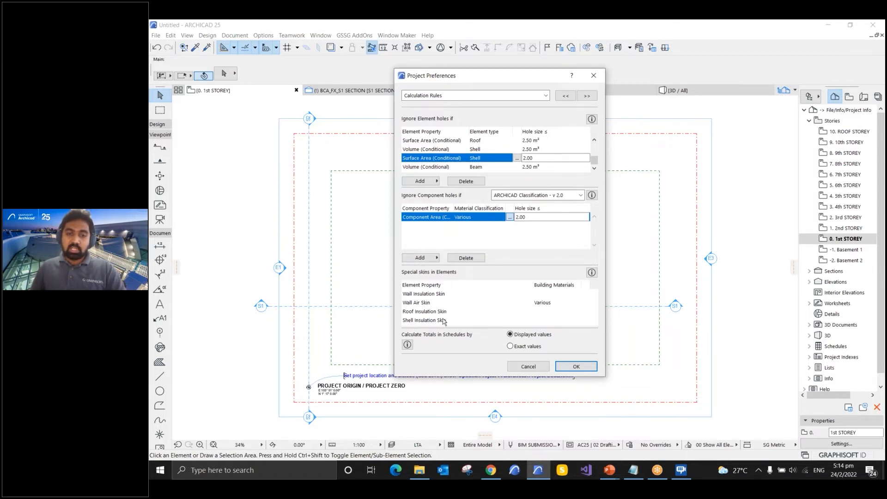
{"action": "left_click", "coordinate": [573, 295]}
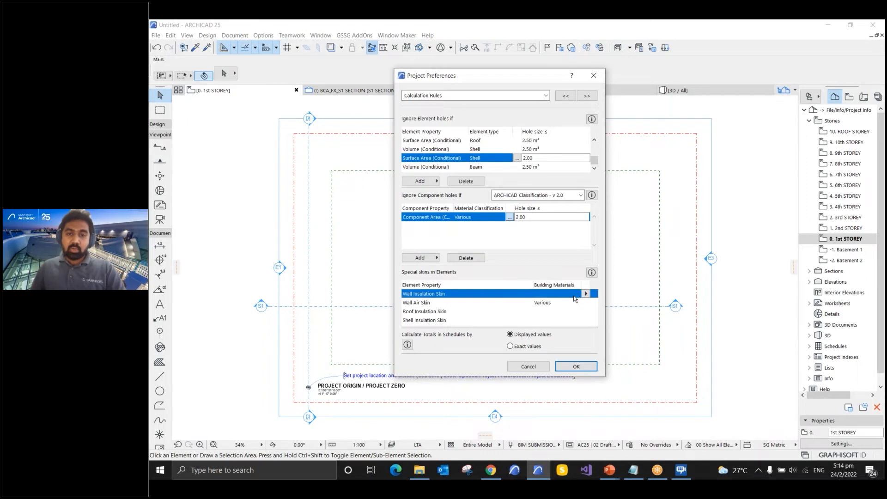
{"action": "left_click", "coordinate": [585, 294]}
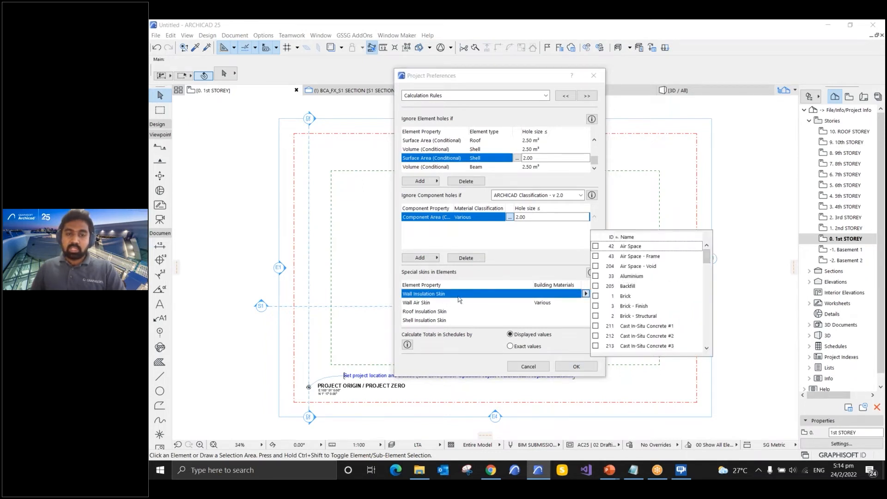
{"action": "left_click_drag", "start_coordinate": [706, 258], "coordinate": [707, 337]}
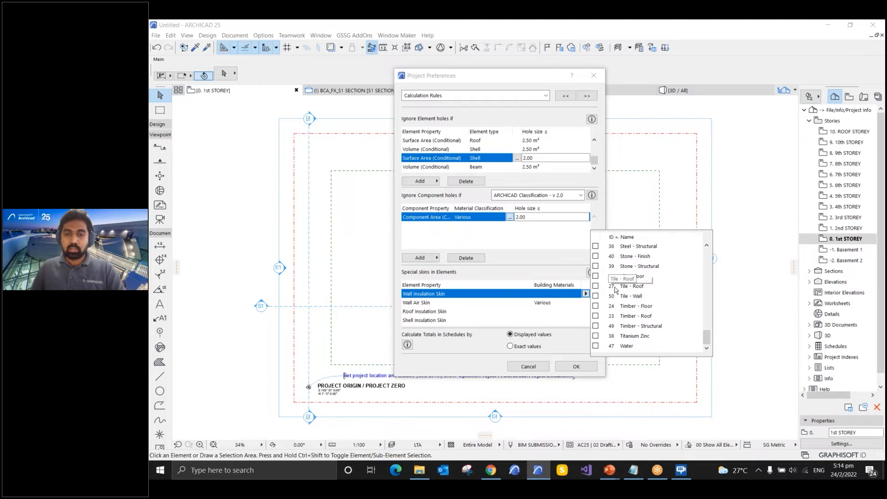
{"action": "left_click_drag", "start_coordinate": [707, 342], "coordinate": [707, 287]}
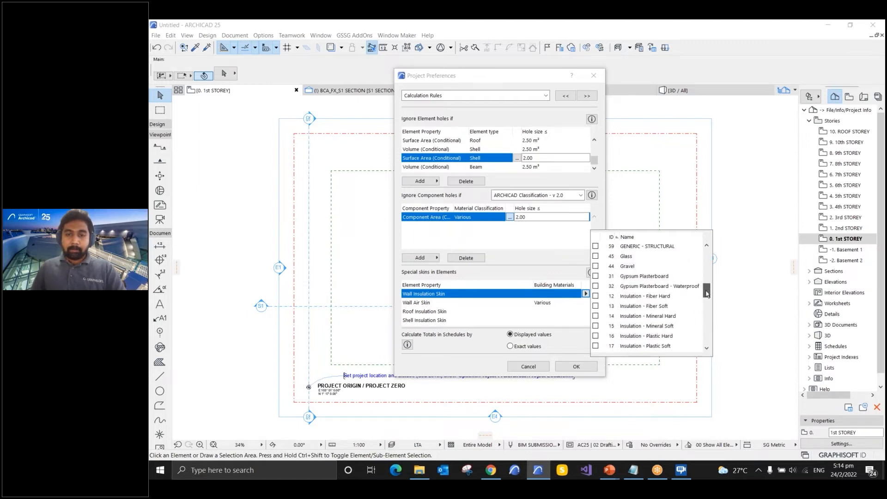
{"action": "left_click", "coordinate": [554, 323]}
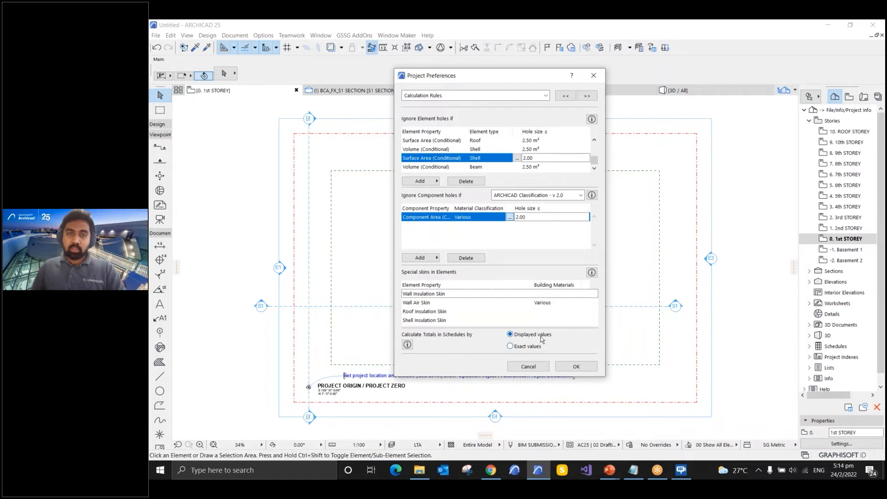
- Check the calculation units and compare the Exact values and Displayed values options for calculating totals in schedules, keeping Displayed values
{"action": "left_click", "coordinate": [565, 95]}
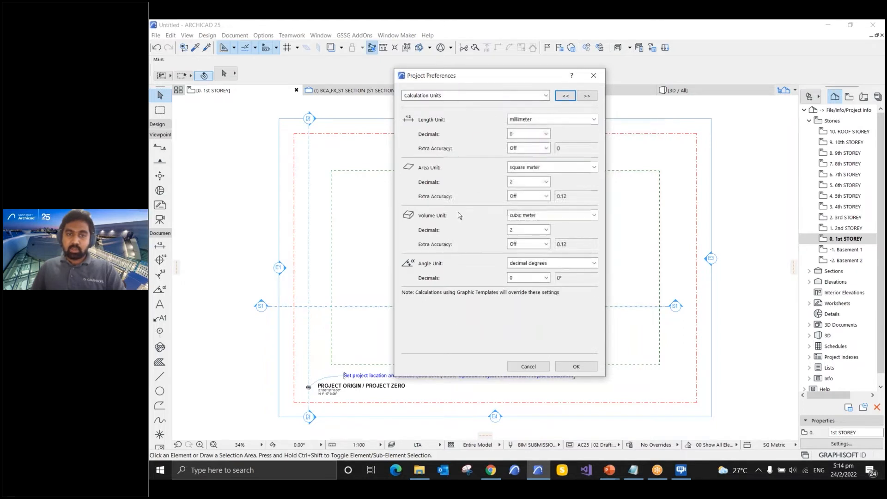
{"action": "left_click", "coordinate": [584, 98]}
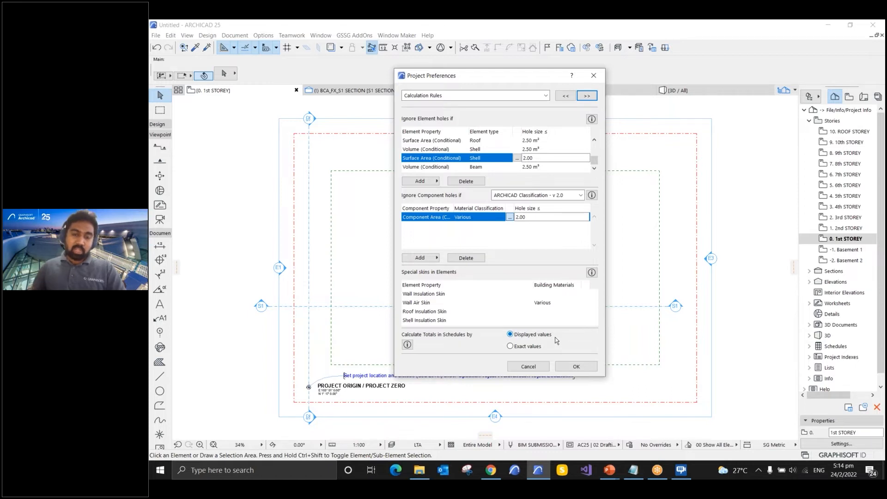
{"action": "key", "text": "ctrl"}
{"action": "key", "text": "ctrl"}
{"action": "key", "text": "ctrl"}
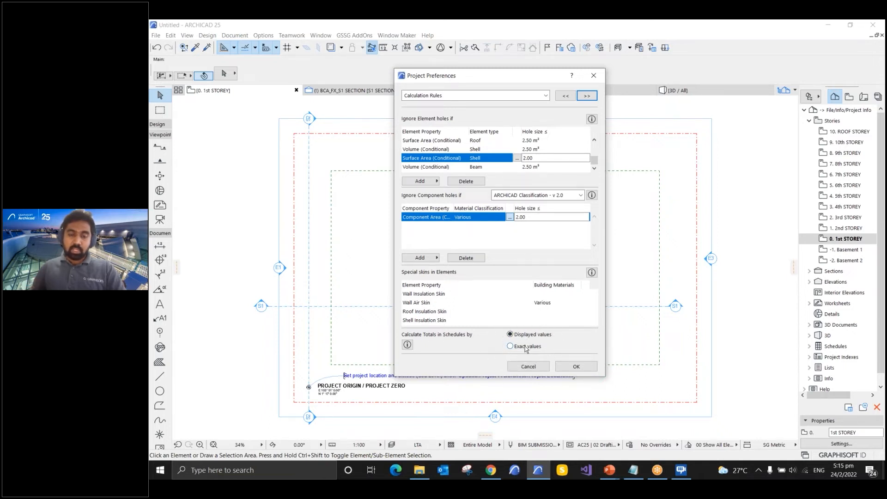
{"action": "left_click", "coordinate": [525, 347]}
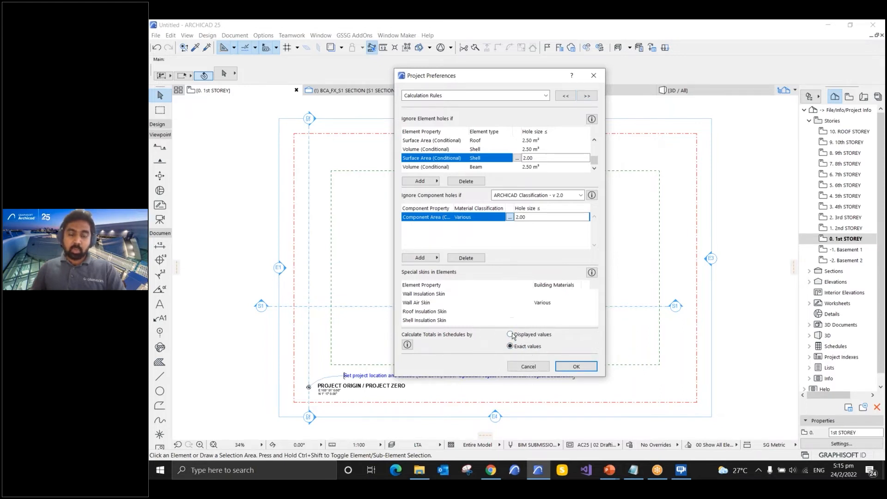
{"action": "left_click", "coordinate": [511, 334]}
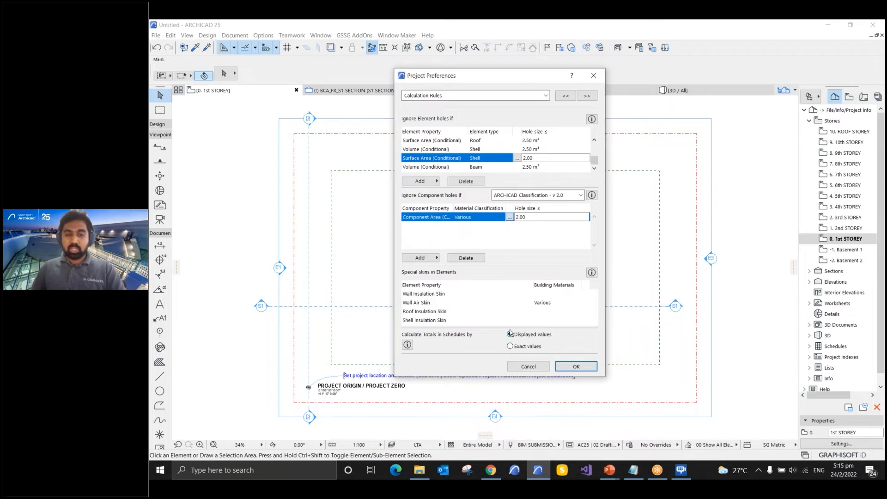
- Review the Zones preferences for adding wall recesses, including the depth and area thresholds and the AND/OR condition between them
{"action": "left_click", "coordinate": [581, 99]}
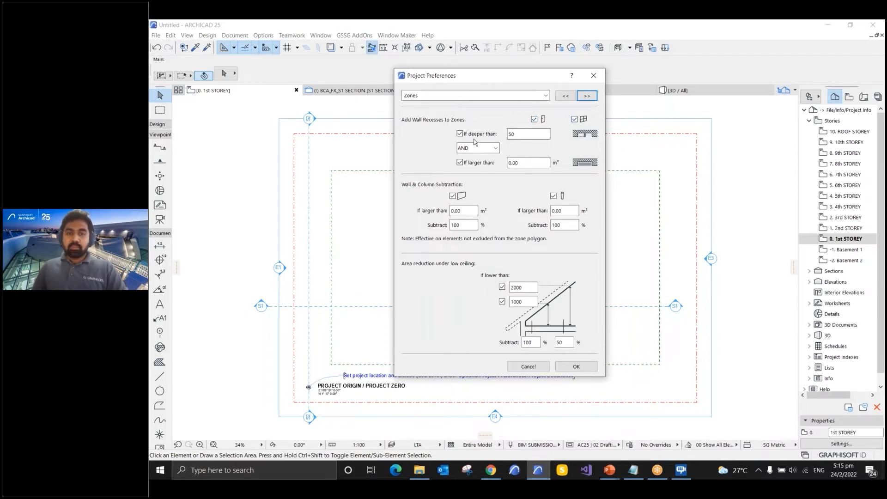
{"action": "left_click", "coordinate": [526, 137]}
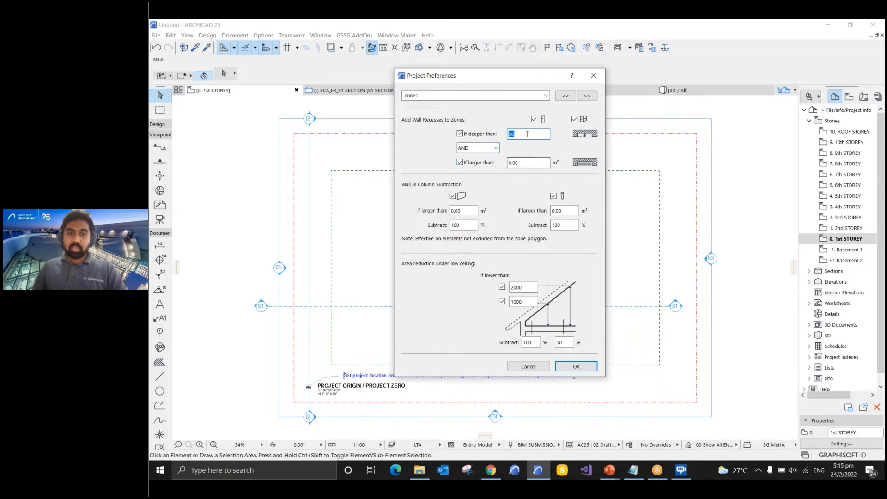
{"action": "left_click", "coordinate": [505, 164]}
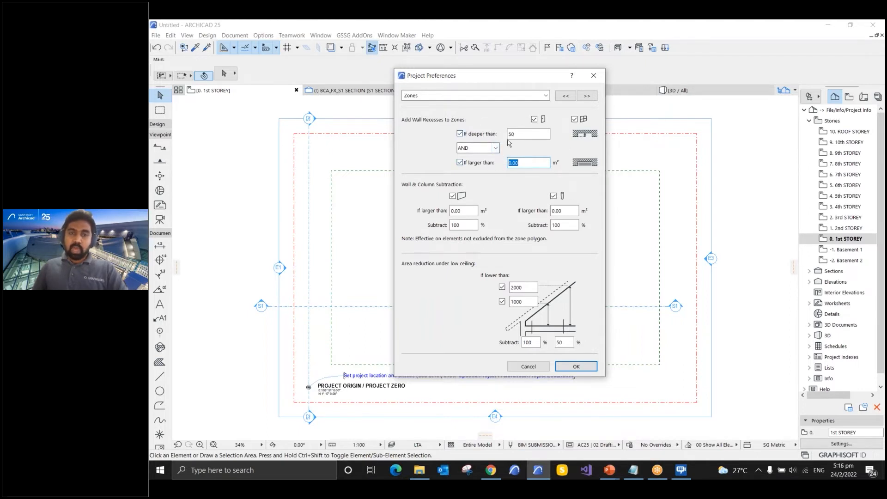
{"action": "left_click", "coordinate": [495, 148]}
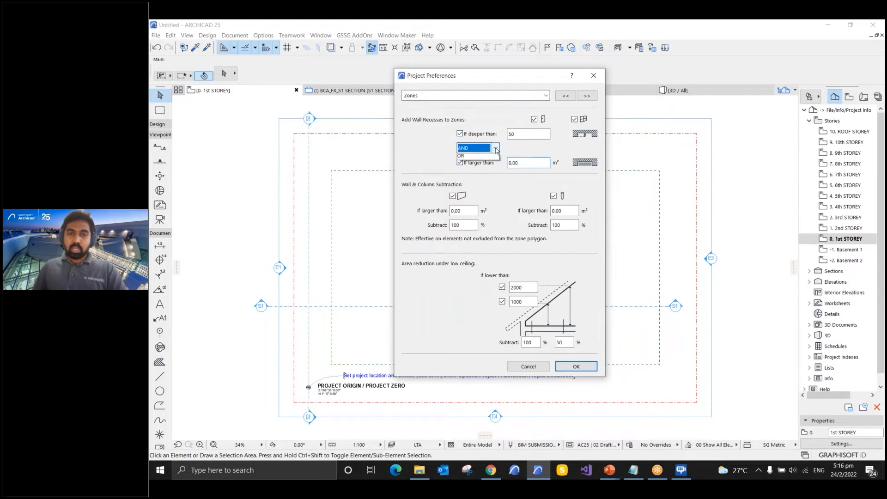
{"action": "left_click", "coordinate": [607, 172]}
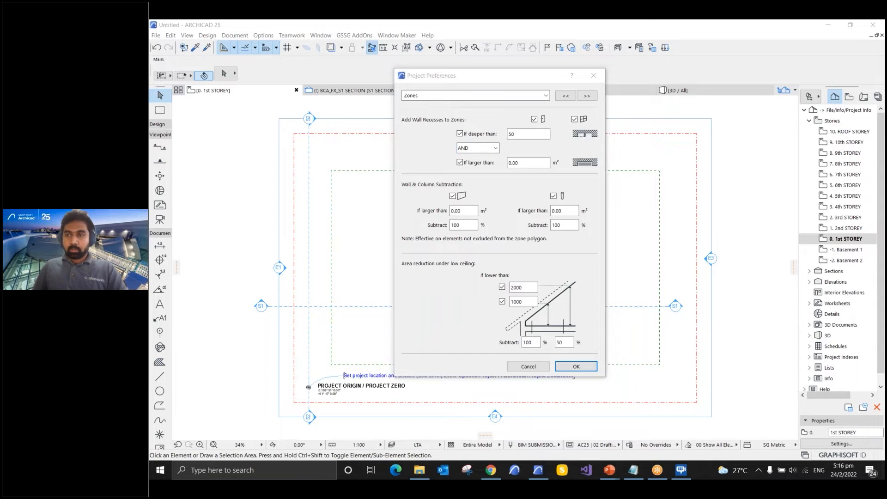
{"action": "left_click", "coordinate": [498, 195]}
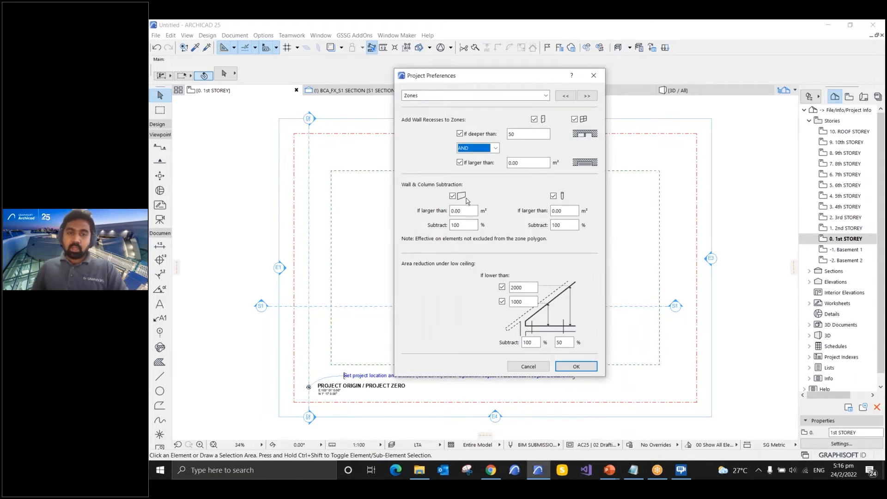
- Review the wall and column subtraction settings for zones, checking the size threshold and subtraction percentage
{"action": "left_click", "coordinate": [452, 195]}
{"action": "left_click", "coordinate": [464, 212]}
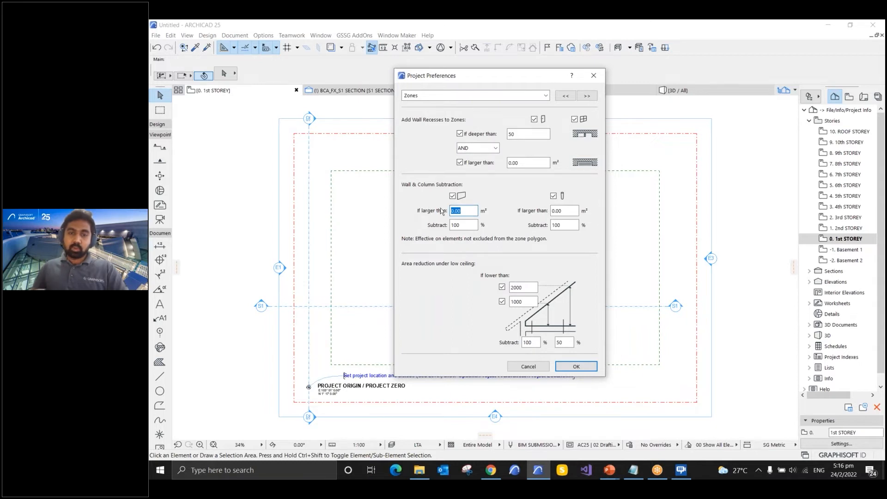
{"action": "left_click", "coordinate": [458, 225]}
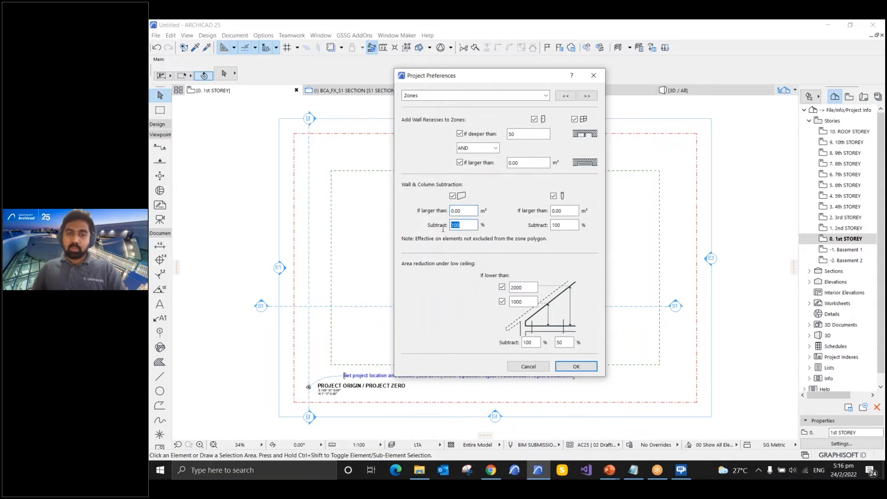
{"action": "left_click", "coordinate": [557, 226]}
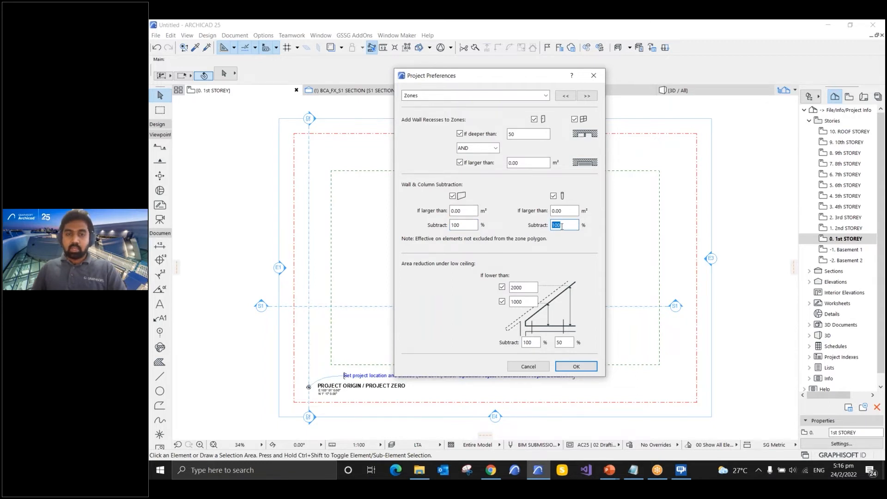
{"action": "left_click", "coordinate": [466, 212]}
{"action": "key", "text": "Tab"}
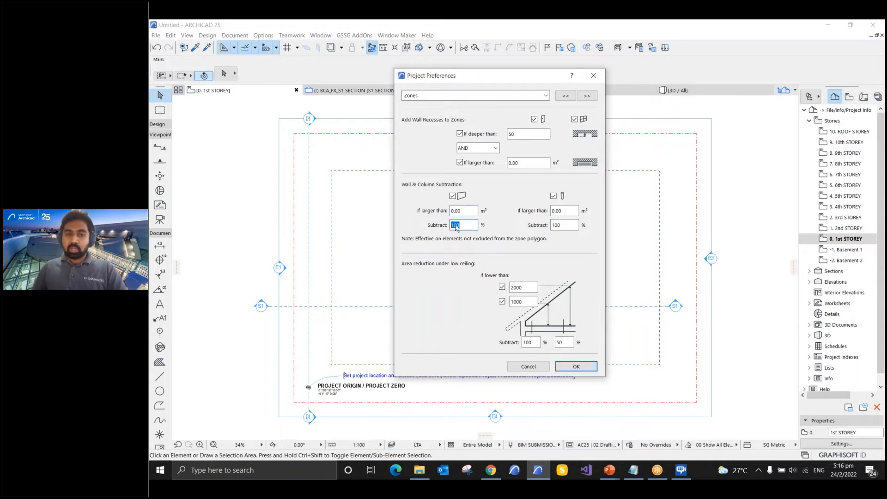
{"action": "key", "text": "ctrl"}
{"action": "key", "text": "shift+Tab"}
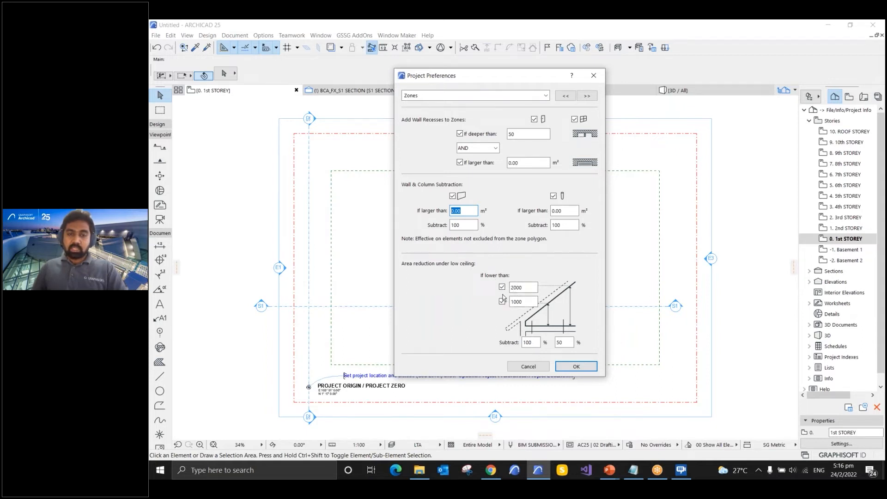
- Set the two height limits for zone area reduction under low ceilings to 1500 and 500
{"action": "left_click_drag", "start_coordinate": [527, 288], "coordinate": [483, 288]}
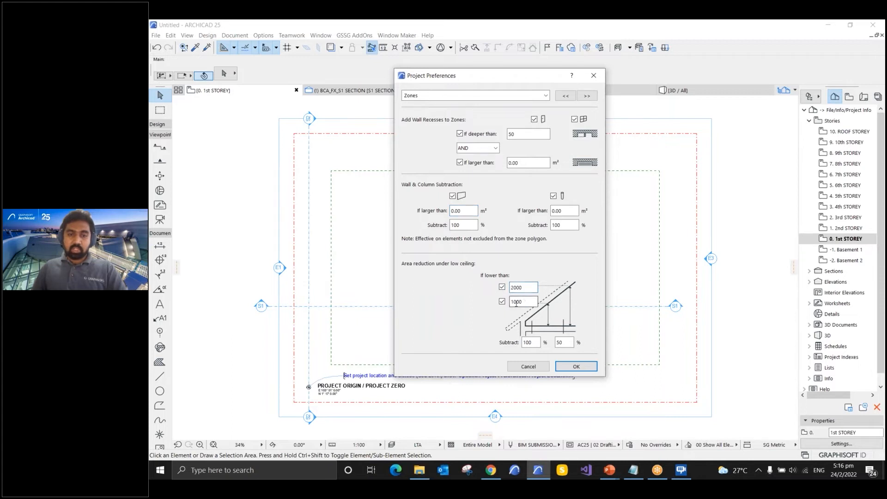
{"action": "type", "text": "1500"}
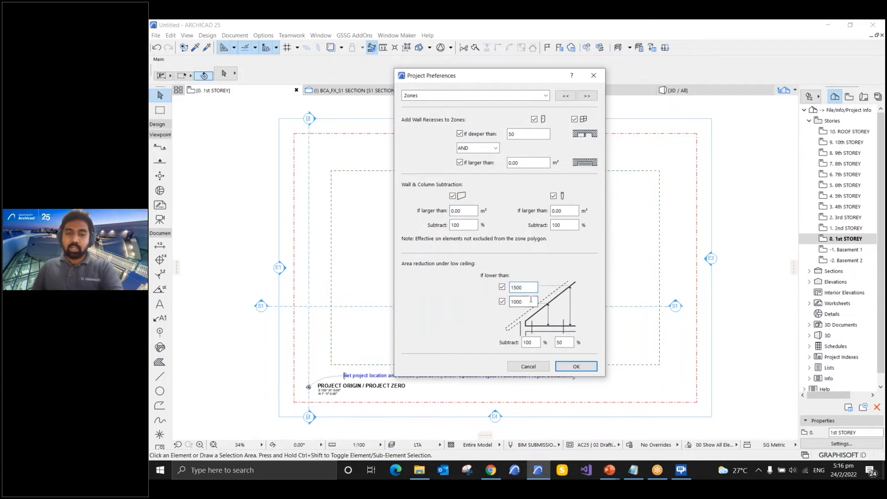
{"action": "left_click_drag", "start_coordinate": [531, 301], "coordinate": [481, 305]}
{"action": "type", "text": "500"}
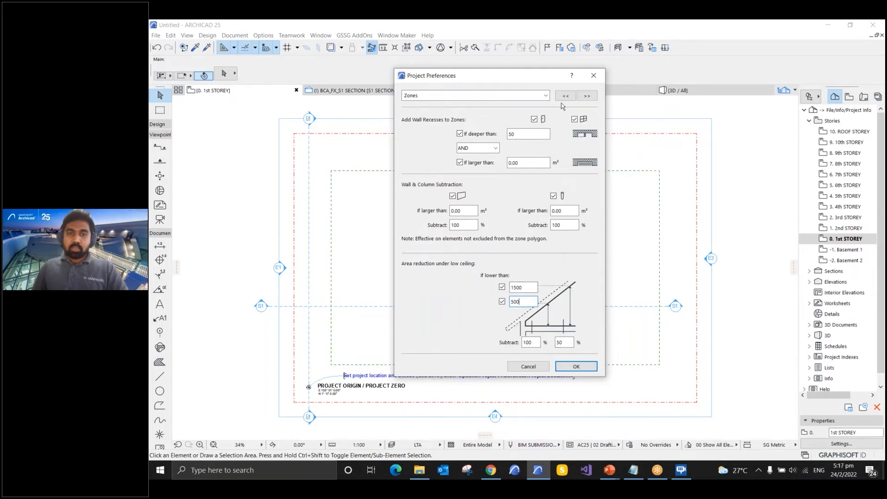
- Open the Reference Levels preferences and check whether the Project Zero and Sea Level entries can be edited
{"action": "left_click", "coordinate": [585, 97]}
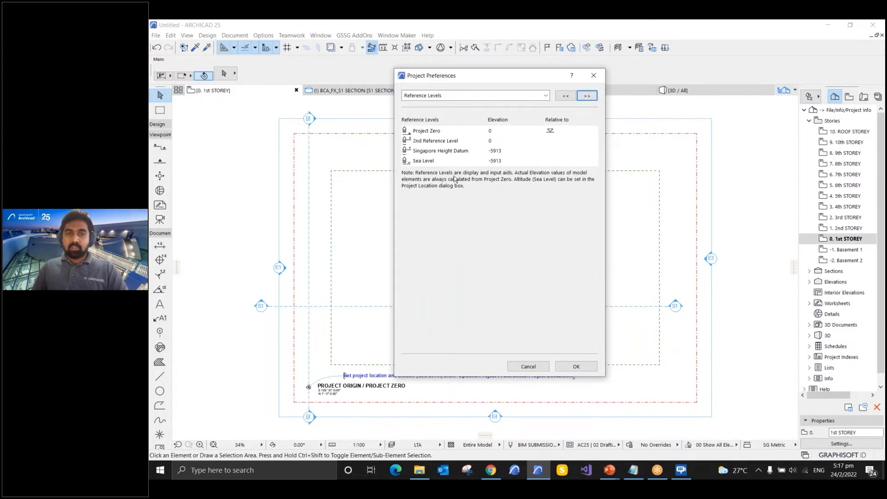
{"action": "left_click", "coordinate": [450, 133]}
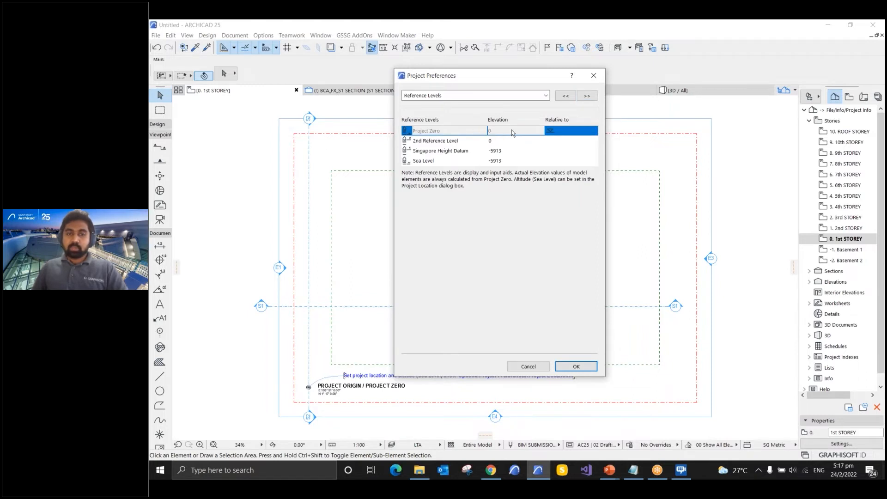
{"action": "left_click", "coordinate": [464, 162]}
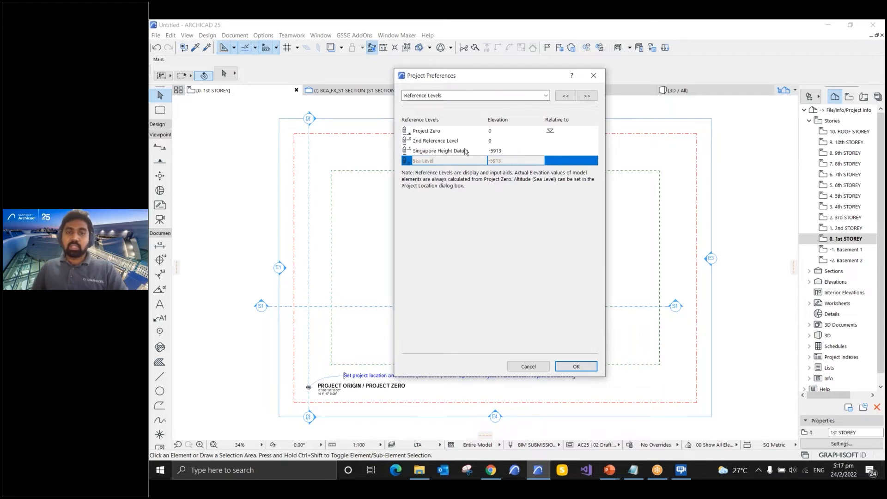
{"action": "left_click", "coordinate": [453, 131]}
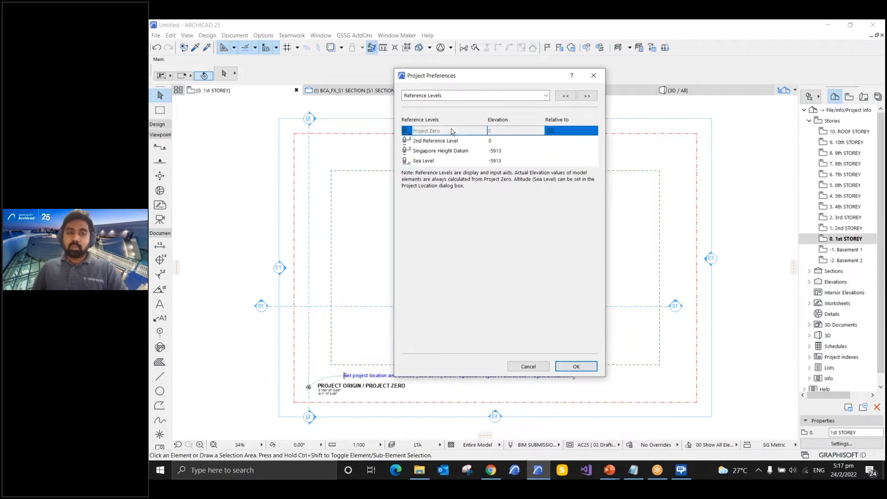
{"action": "left_click", "coordinate": [464, 160]}
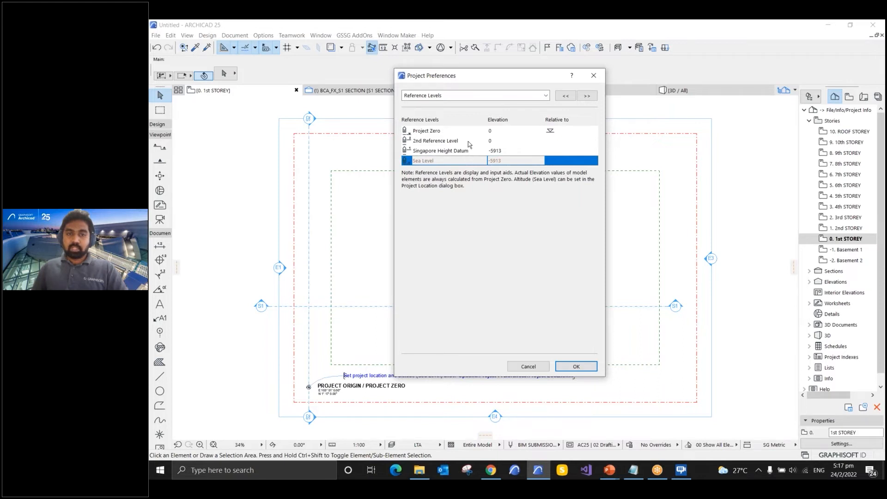
- Examine the editable names and elevations of the Singapore Height Datum and 2nd Reference Level entries
{"action": "left_click", "coordinate": [469, 144]}
{"action": "left_click", "coordinate": [462, 150]}
{"action": "left_click", "coordinate": [468, 151]}
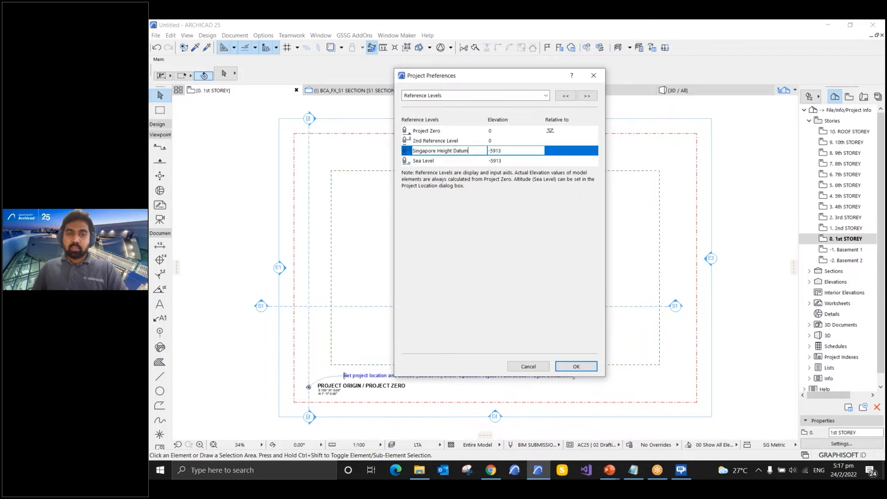
{"action": "left_click_drag", "start_coordinate": [477, 150], "coordinate": [410, 150]}
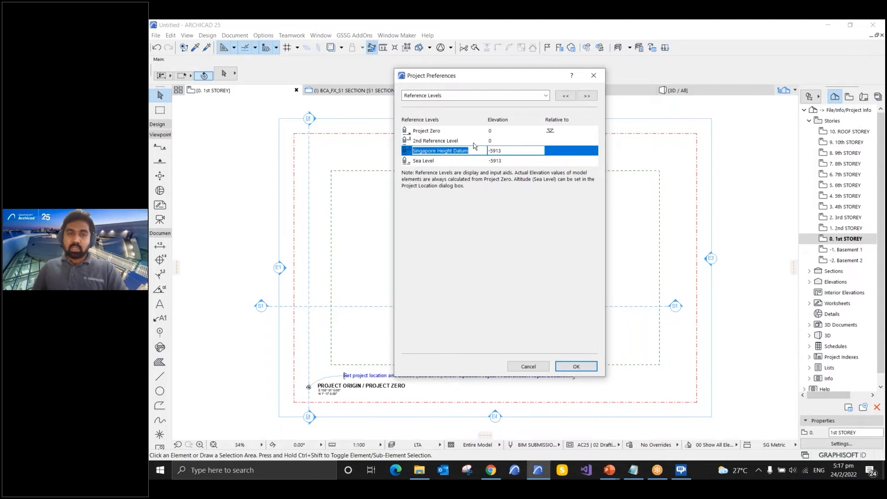
{"action": "left_click", "coordinate": [458, 140]}
{"action": "left_click_drag", "start_coordinate": [435, 138], "coordinate": [414, 141]}
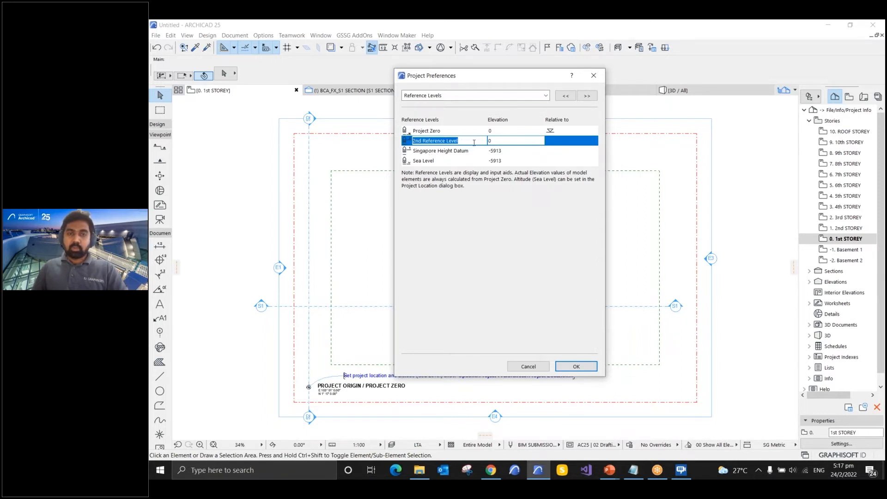
{"action": "left_click_drag", "start_coordinate": [474, 143], "coordinate": [418, 140]}
{"action": "key", "text": "Tab"}
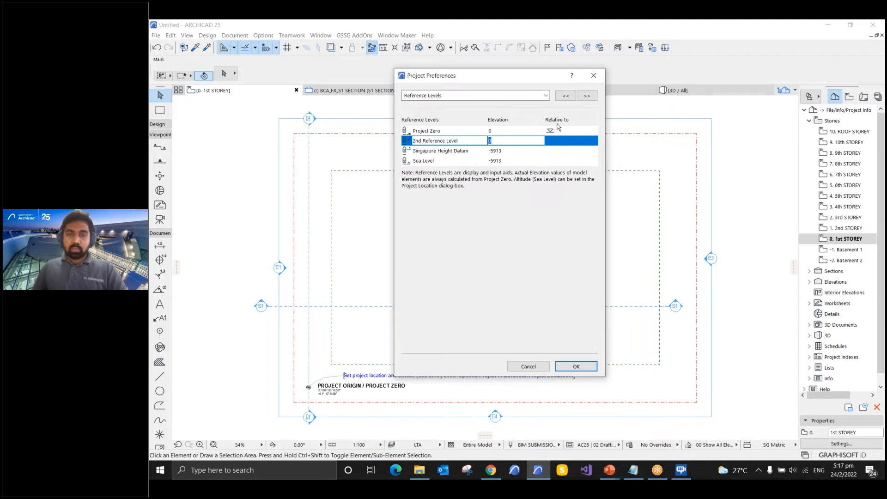
{"action": "key", "text": "ctrl"}
- Try displaying the reference elevations relative to each of the other levels, including Sea Level, and return them to Project Zero
{"action": "left_click", "coordinate": [557, 141]}
{"action": "left_click", "coordinate": [557, 162]}
{"action": "left_click", "coordinate": [558, 161]}
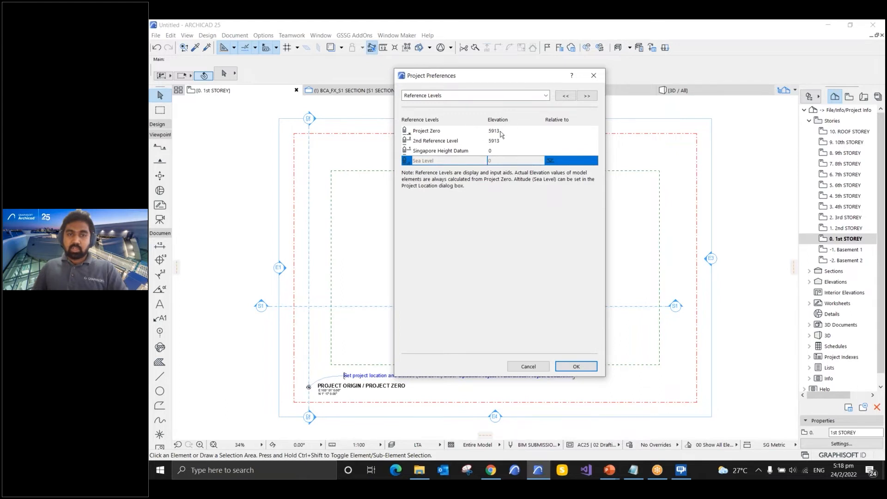
{"action": "left_click", "coordinate": [560, 131]}
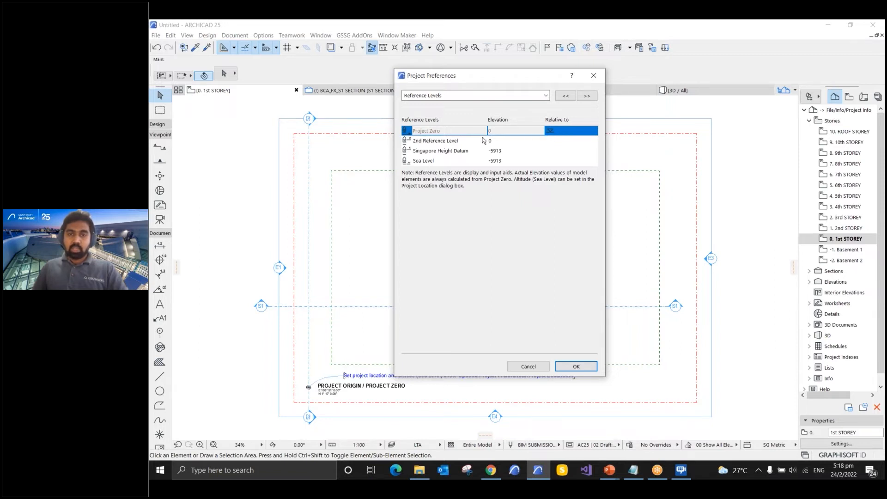
{"action": "left_click", "coordinate": [560, 142]}
{"action": "left_click", "coordinate": [559, 152]}
{"action": "left_click", "coordinate": [557, 161]}
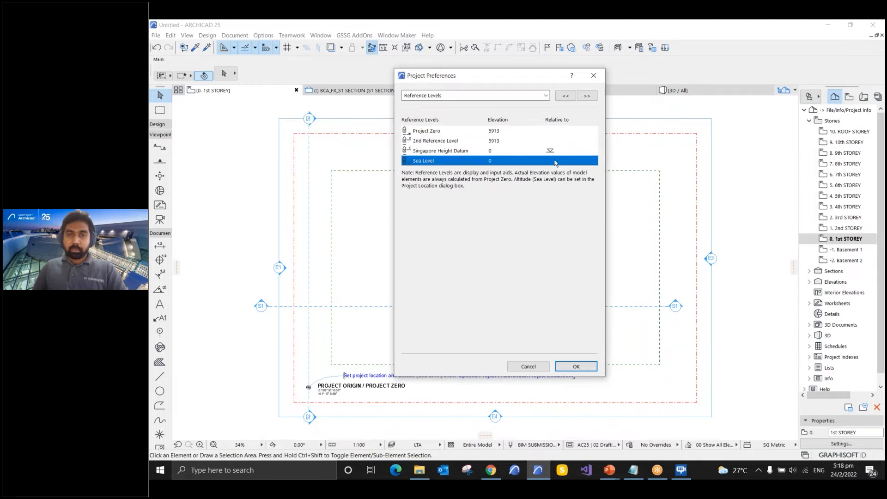
{"action": "left_click", "coordinate": [557, 131]}
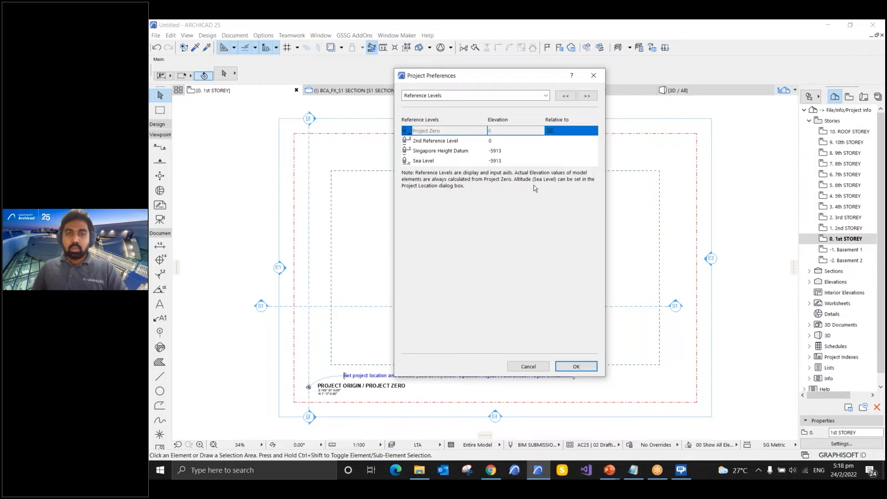
- Open the Legacy preferences and examine the line types for elements above and below the home story, including the available below-story choices
{"action": "left_click", "coordinate": [586, 96]}
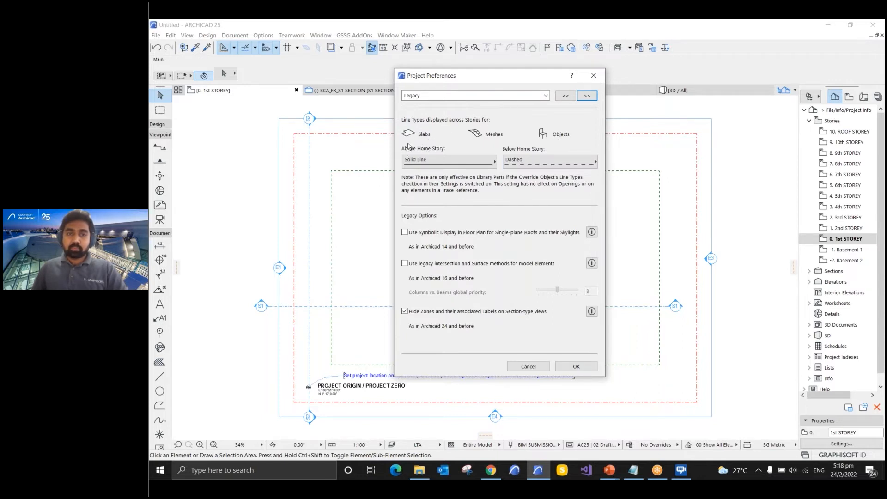
{"action": "key", "text": "ctrl"}
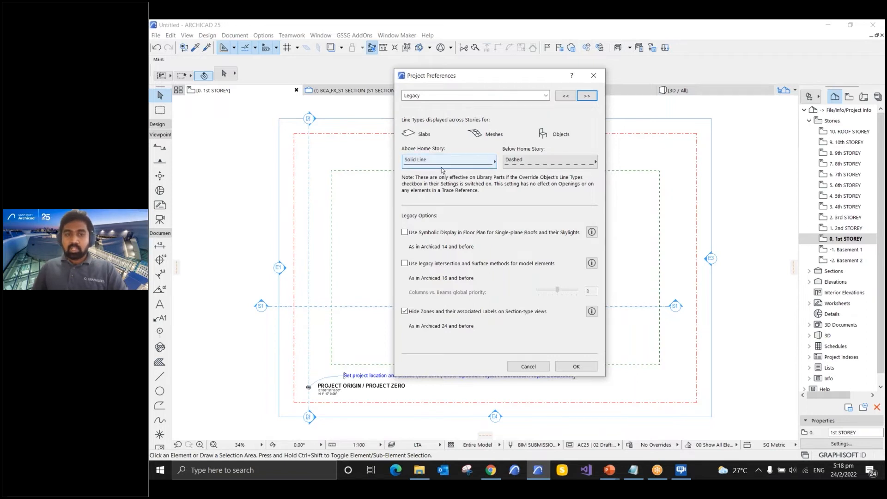
{"action": "key", "text": "ctrl"}
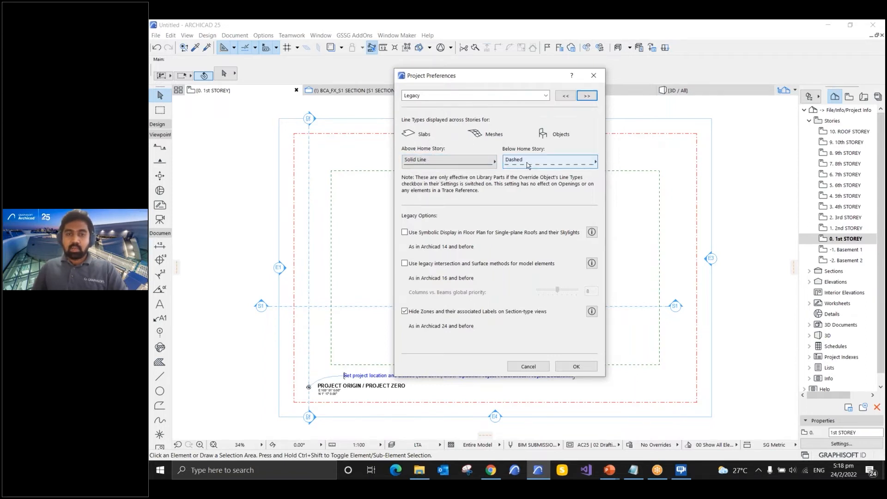
{"action": "key", "text": "ctrl"}
{"action": "key", "text": "ctrl"}
{"action": "left_click", "coordinate": [528, 163]}
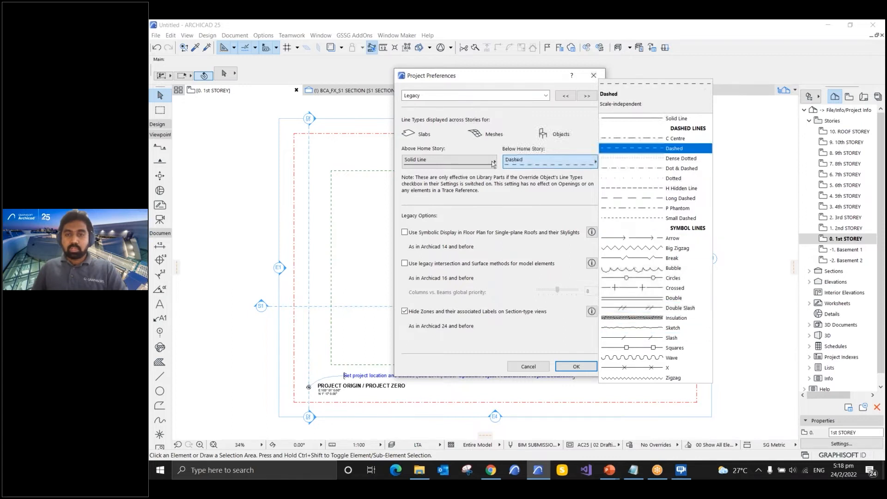
{"action": "left_click", "coordinate": [529, 186]}
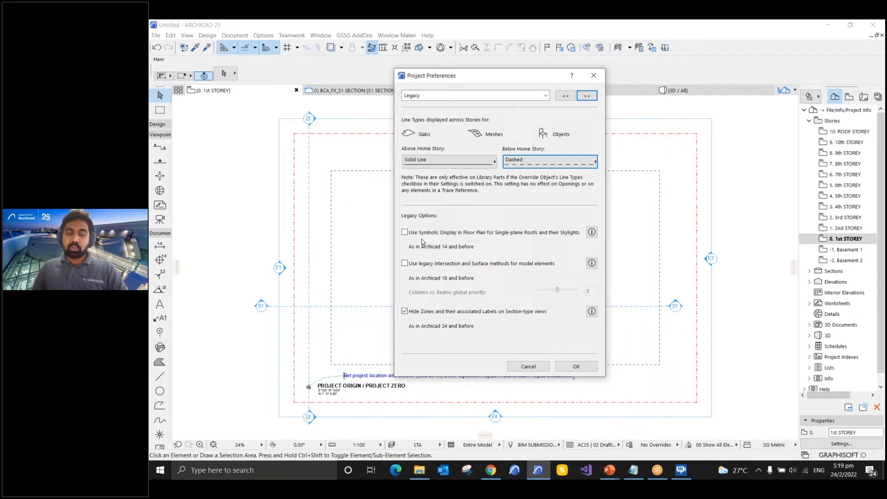
- Read the illustrated explanation of the symbolic floor plan display option for single-plane roofs and their skylights
{"action": "left_click", "coordinate": [592, 231]}
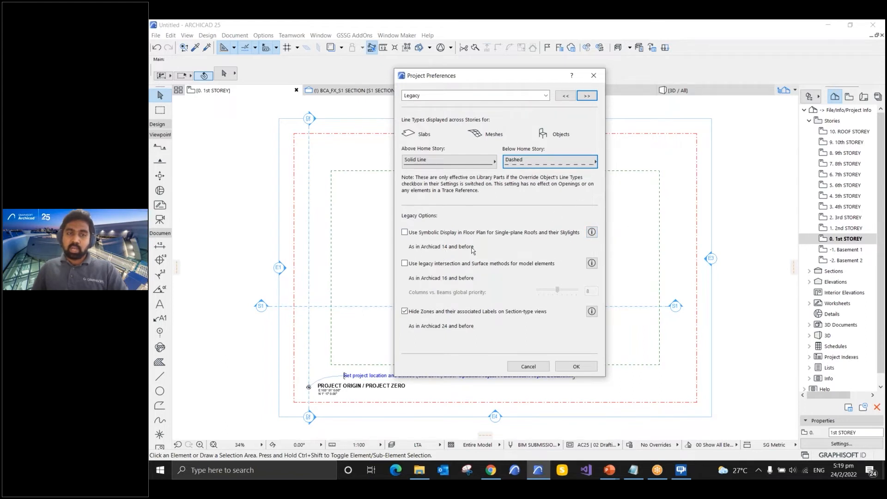
{"action": "left_click", "coordinate": [592, 232]}
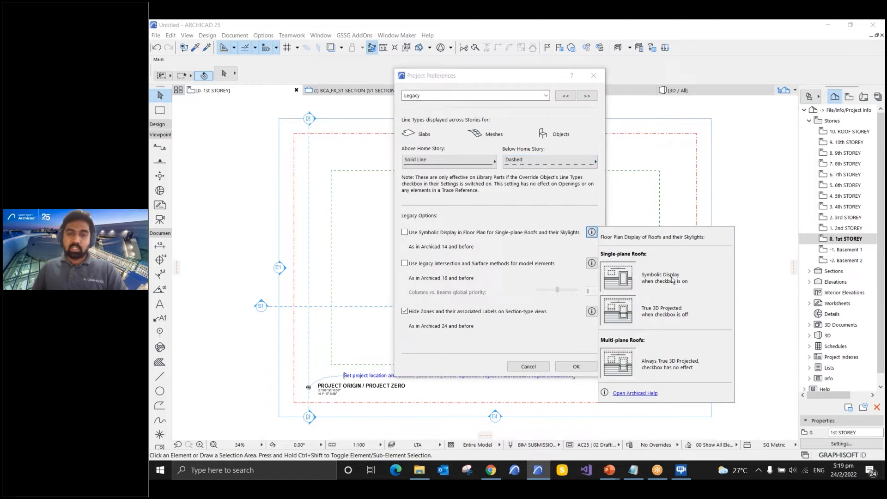
{"action": "left_click", "coordinate": [521, 278]}
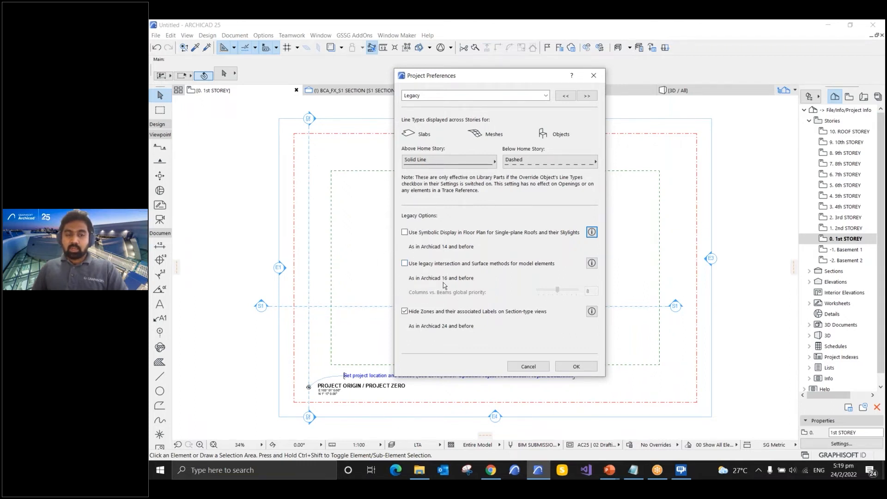
- Turn the legacy intersection and surface methods on and back off, and stop hiding zones and their labels on section-type views
{"action": "left_click", "coordinate": [405, 265]}
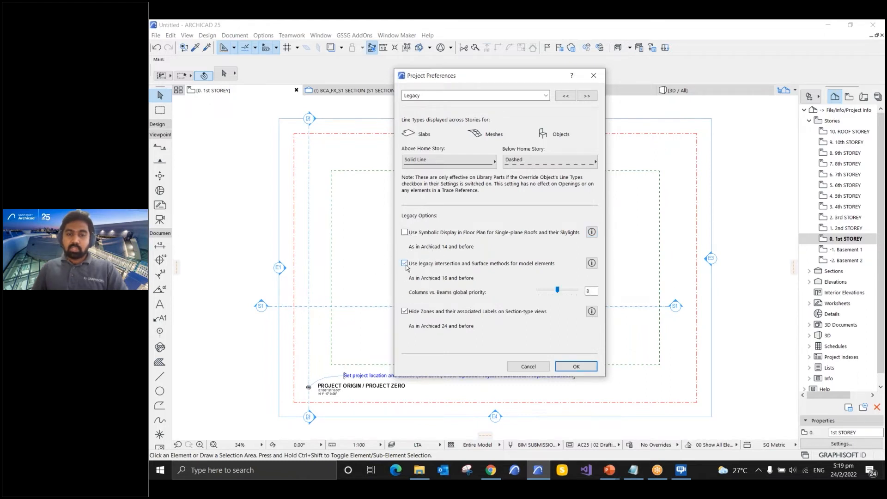
{"action": "left_click", "coordinate": [405, 263]}
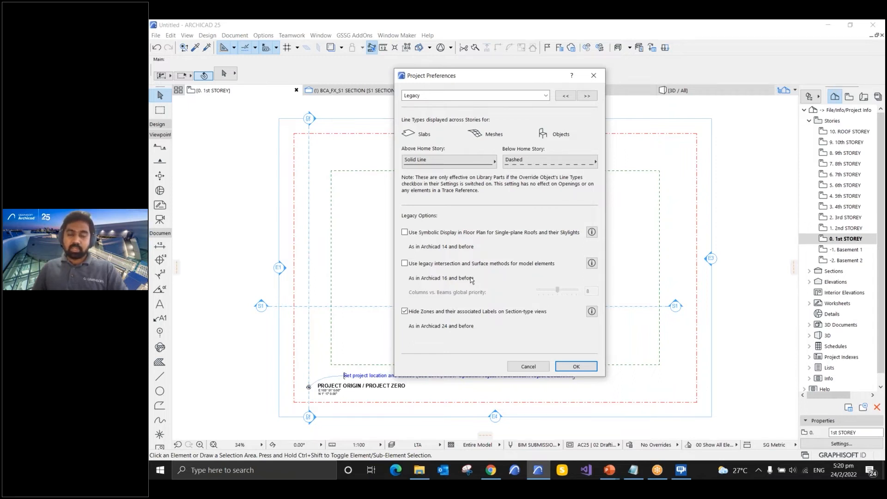
{"action": "left_click", "coordinate": [405, 312]}
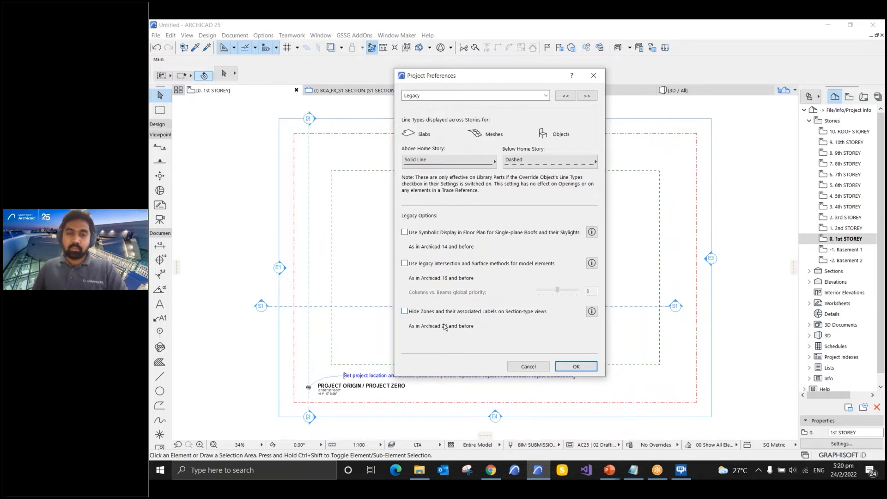
{"action": "left_click", "coordinate": [577, 366]}
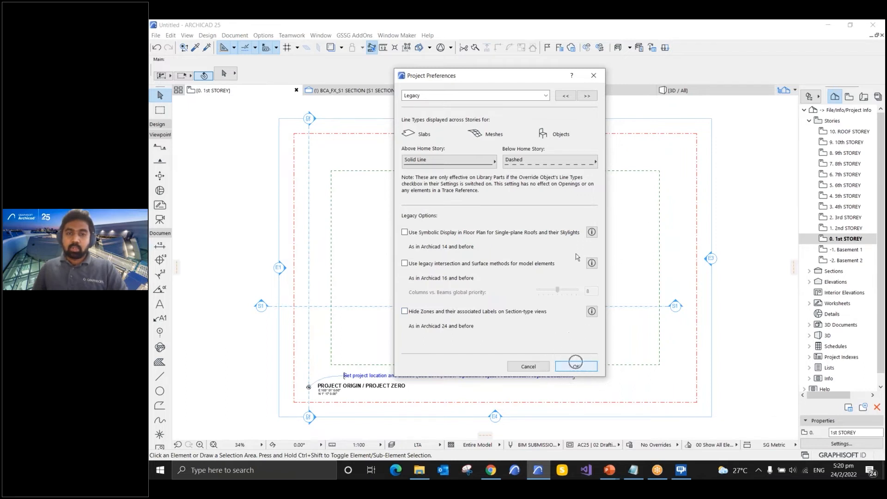
- Open the Stair Rules and Standards preferences and examine the Riser Height and 2 Riser + 1 Going rules
{"action": "left_click", "coordinate": [587, 97]}
{"action": "left_click", "coordinate": [588, 97]}
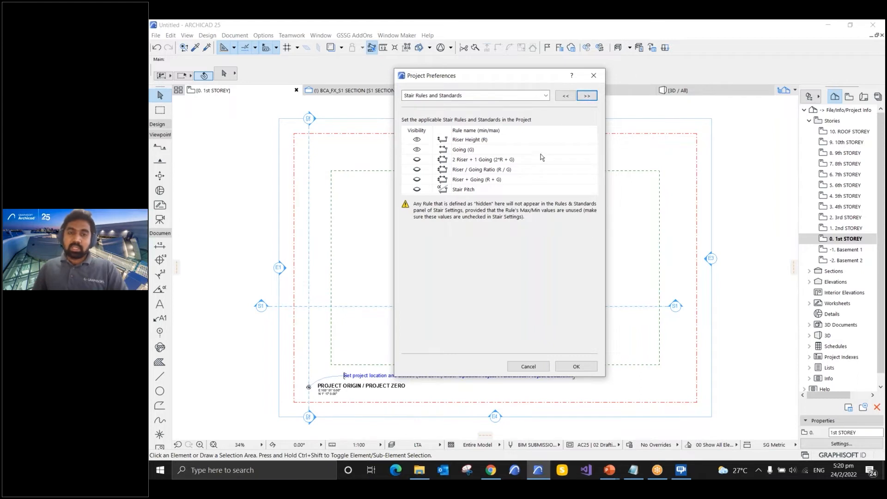
{"action": "left_click", "coordinate": [493, 140]}
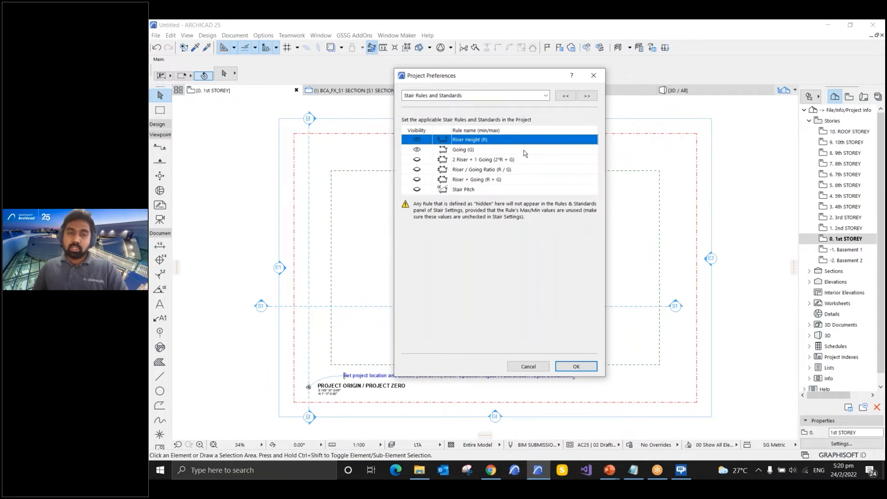
{"action": "left_click", "coordinate": [502, 162]}
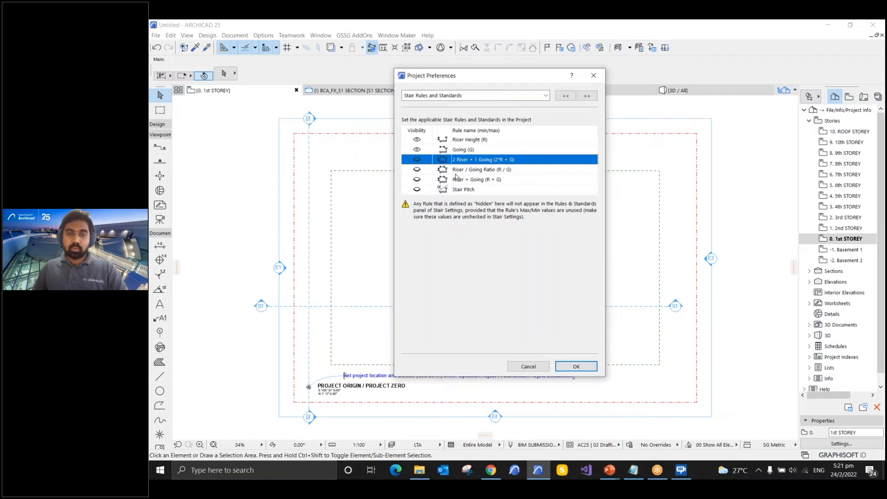
- Review the Structural Analytical Model Units, including the point translation stiffness choices, and the Structural Analytical Model Representation preferences
{"action": "left_click", "coordinate": [588, 95]}
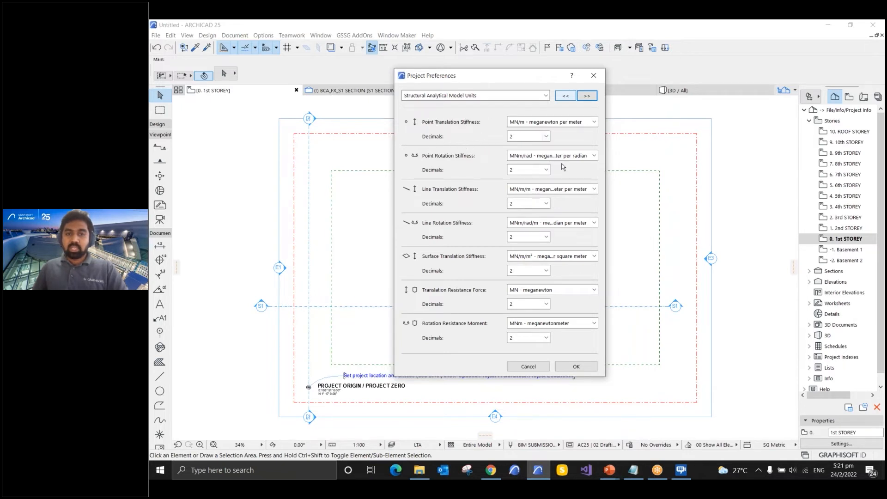
{"action": "left_click", "coordinate": [593, 123]}
{"action": "left_click", "coordinate": [484, 182]}
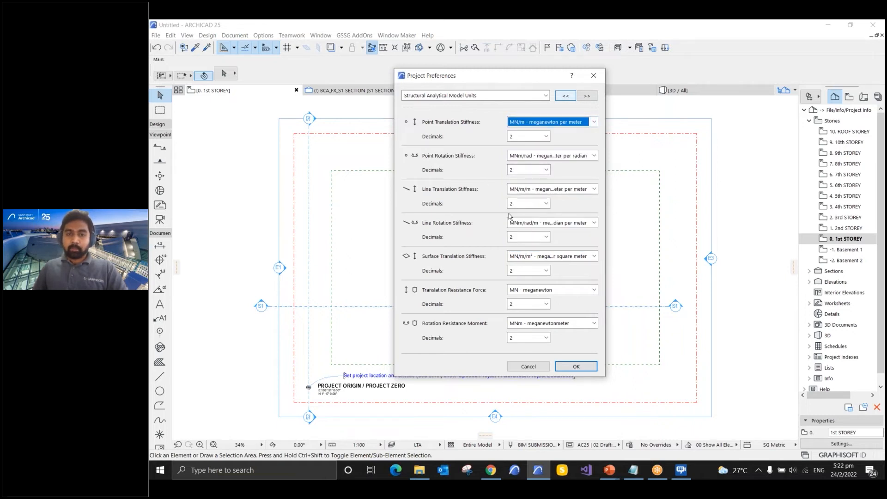
{"action": "left_click", "coordinate": [589, 97]}
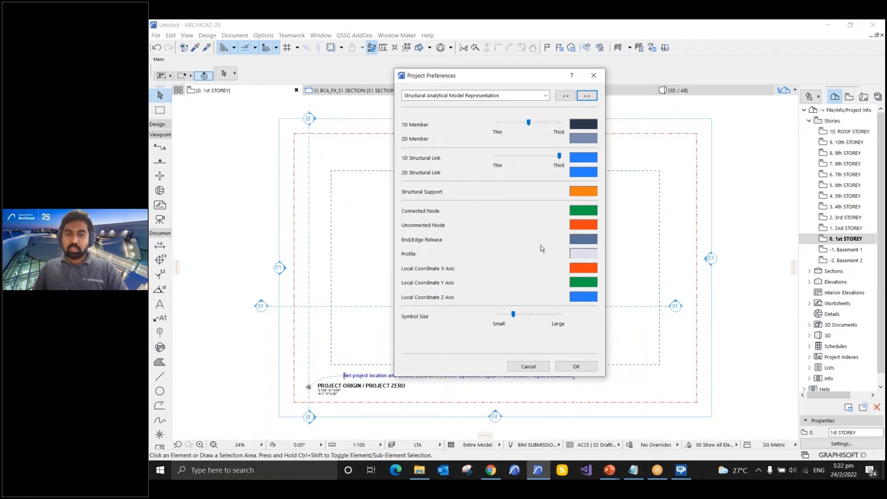
{"action": "left_click", "coordinate": [586, 96]}
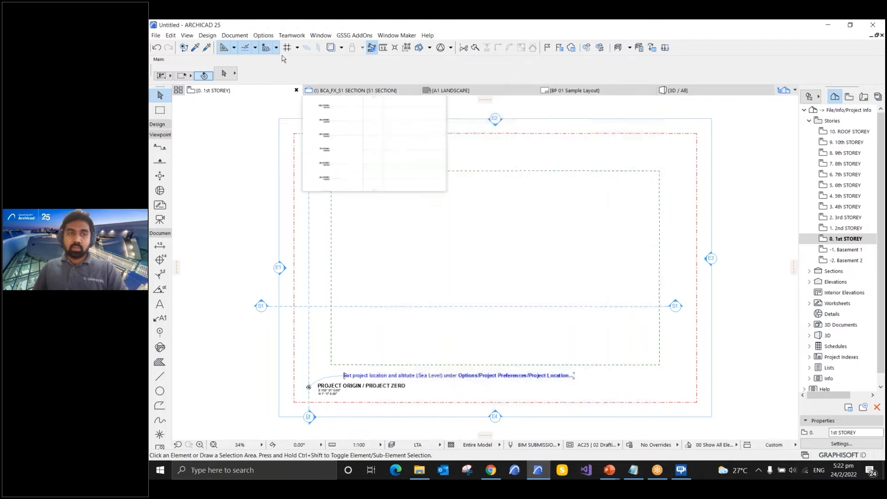
- Open the MEP Preferences and examine the duct and pipe segment length limits
{"action": "left_click", "coordinate": [264, 35]}
{"action": "mouse_move", "coordinate": [318, 169]}
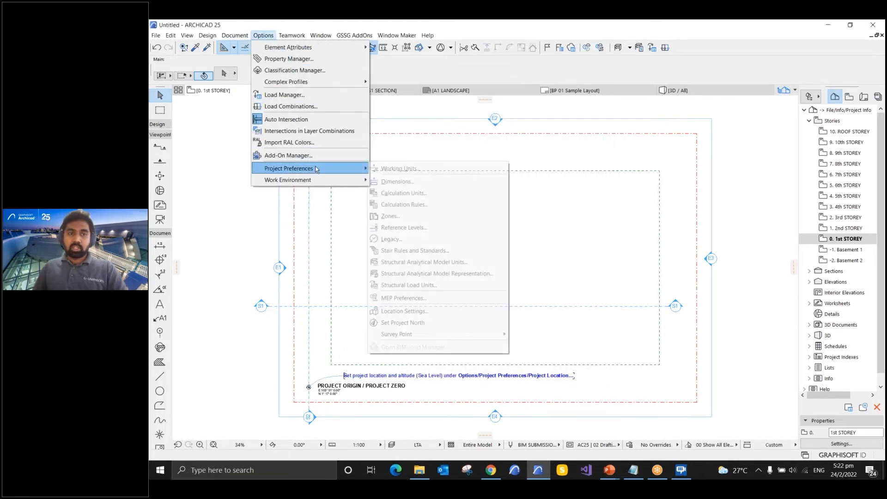
{"action": "left_click", "coordinate": [408, 301]}
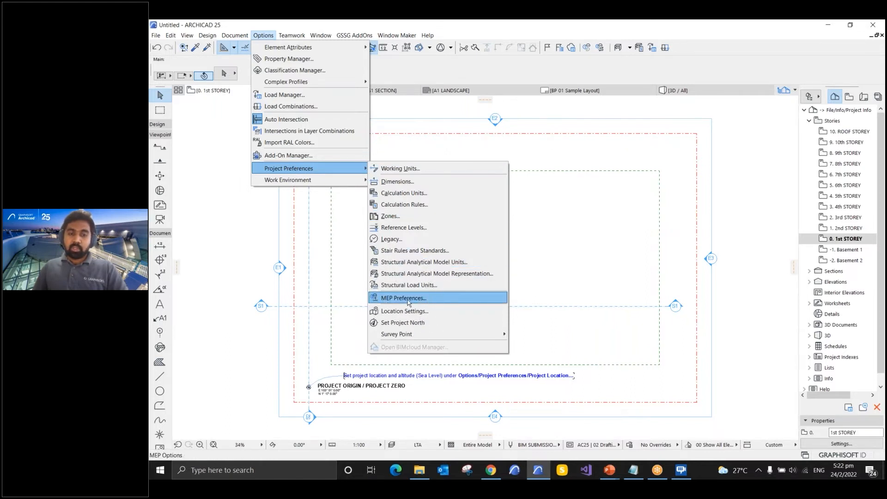
{"action": "left_click", "coordinate": [408, 301]}
{"action": "left_click_drag", "start_coordinate": [413, 102], "coordinate": [548, 98]}
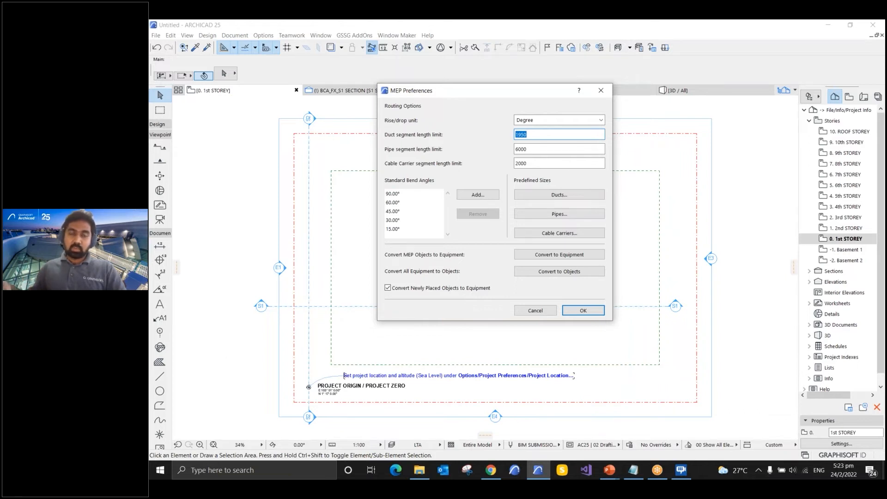
{"action": "key", "text": "Tab"}
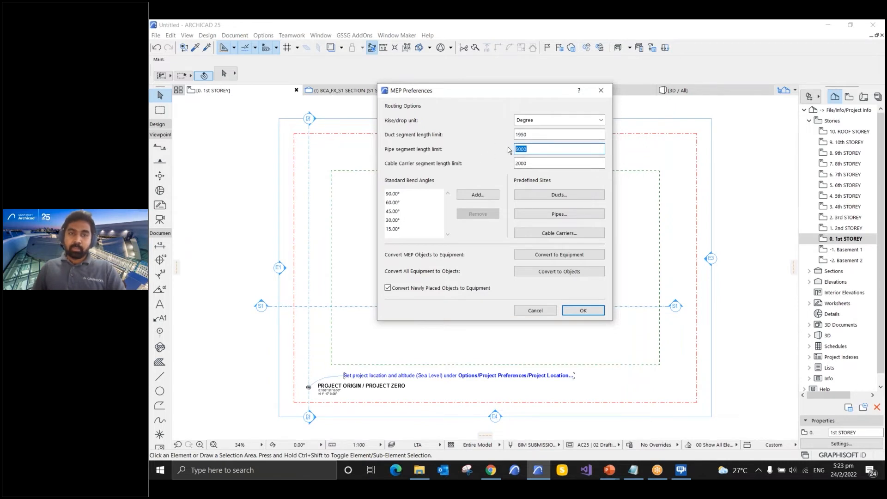
- Check the available rise/drop units, keep Degree, and add a standard bend angle of 5.00°
{"action": "left_click", "coordinate": [525, 121]}
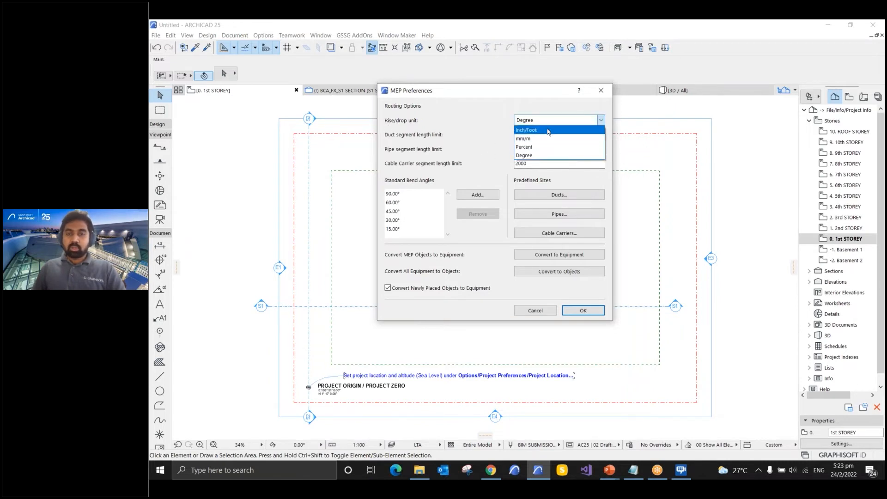
{"action": "left_click", "coordinate": [531, 155]}
{"action": "left_click", "coordinate": [520, 120]}
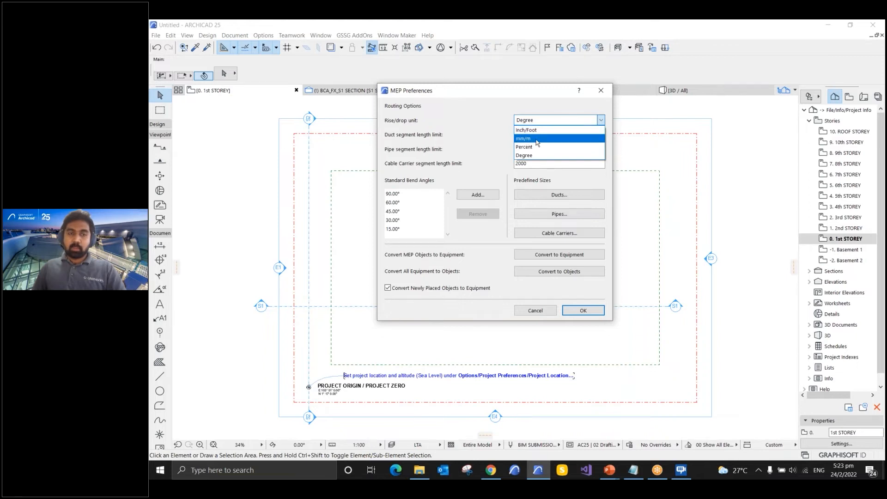
{"action": "left_click", "coordinate": [502, 118]}
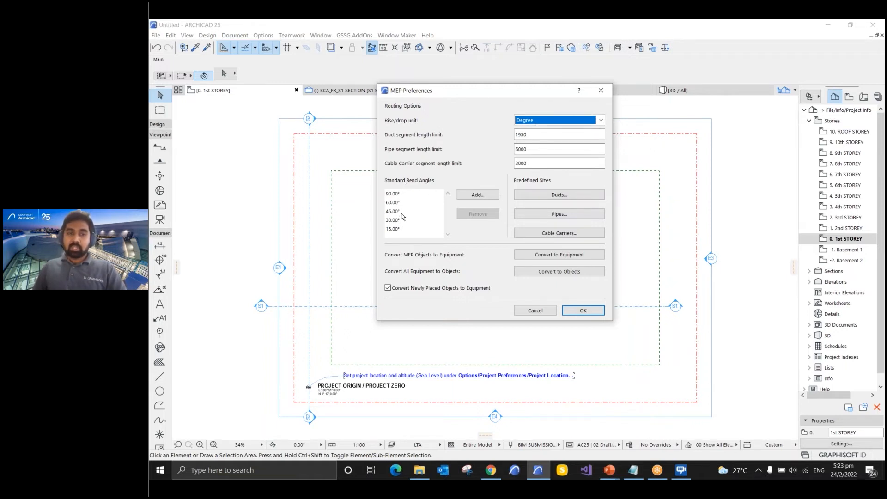
{"action": "left_click", "coordinate": [474, 197]}
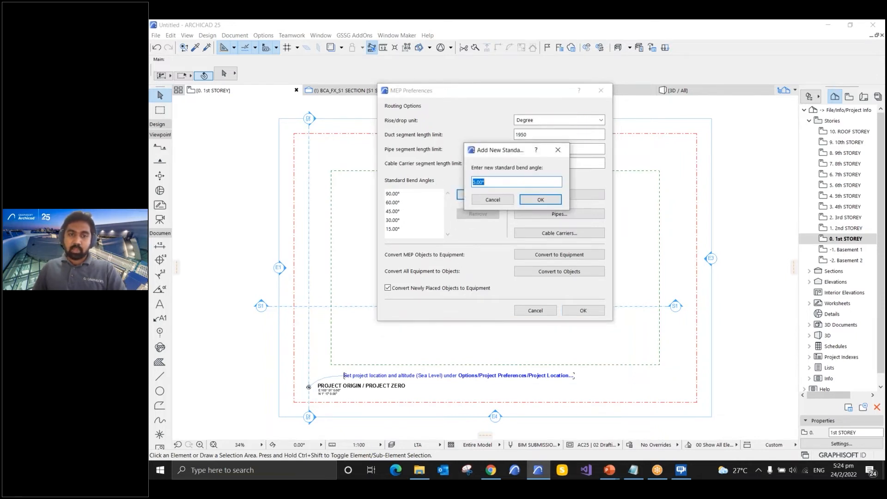
{"action": "left_click", "coordinate": [539, 200]}
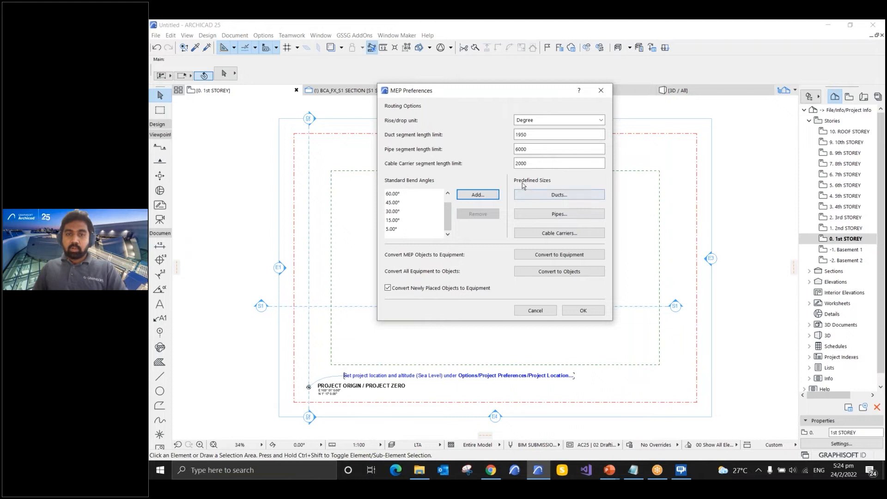
- Add a predefined duct size of 50 with a bend radius of 50 and accept the MEP preferences
{"action": "left_click", "coordinate": [561, 195]}
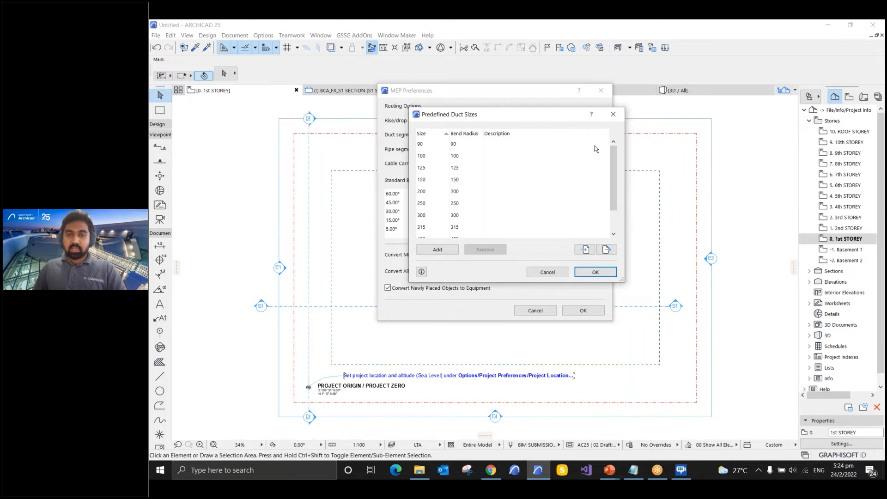
{"action": "left_click", "coordinate": [428, 252]}
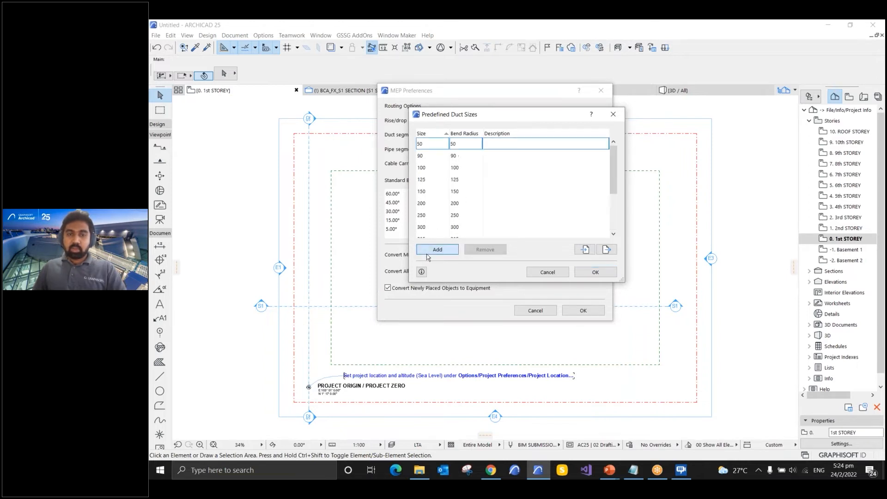
{"action": "left_click", "coordinate": [432, 145]}
{"action": "key", "text": "Tab"}
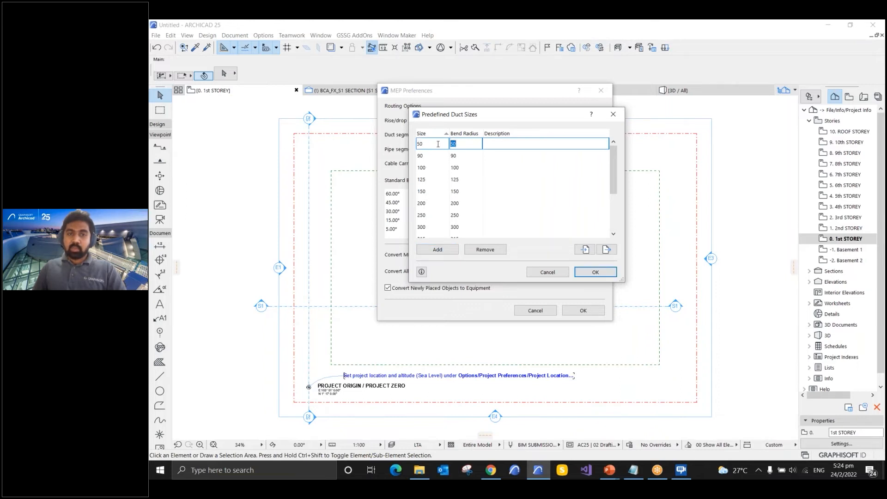
{"action": "left_click", "coordinate": [435, 144]}
{"action": "left_click", "coordinate": [595, 272]}
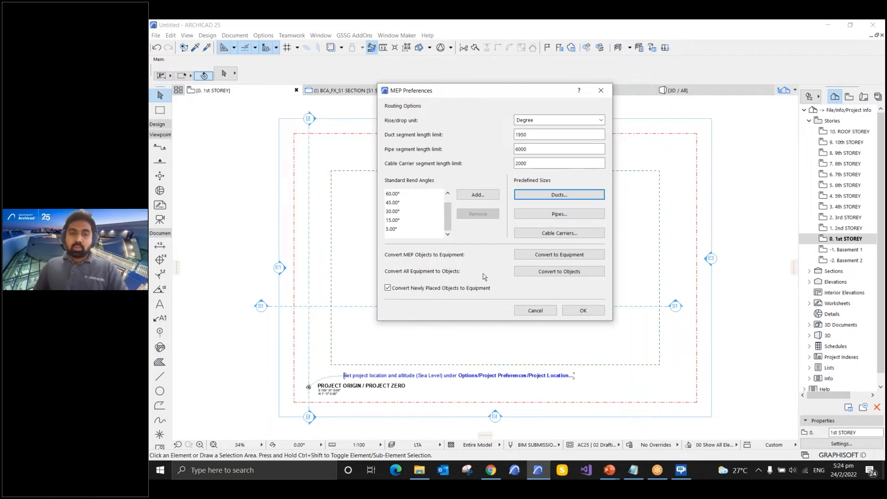
{"action": "left_click", "coordinate": [575, 315]}
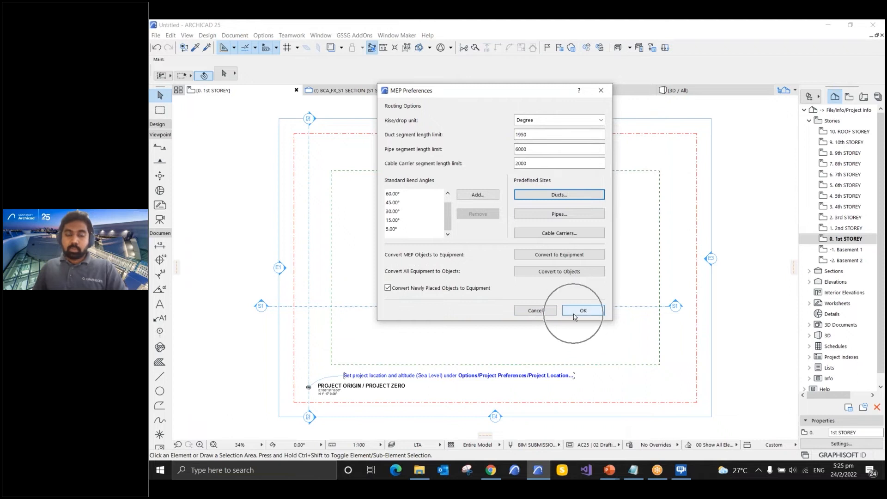
{"action": "left_click", "coordinate": [577, 313]}
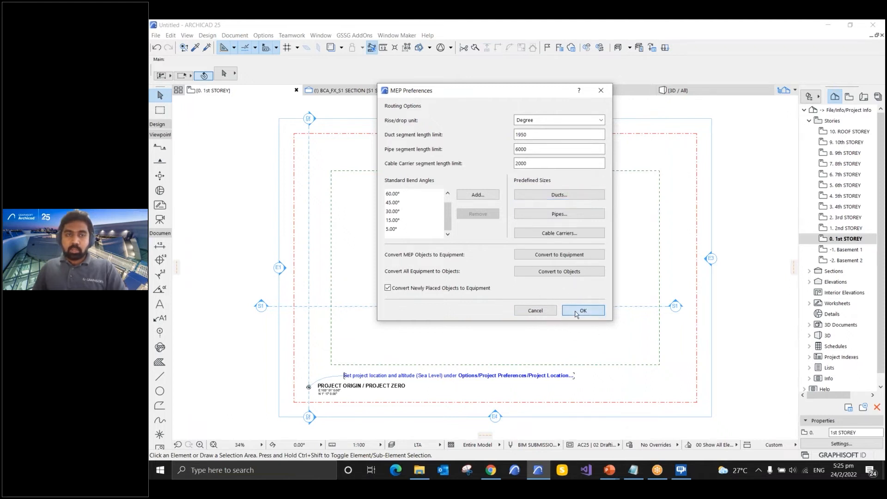
- Open the Location Settings and examine the linked Project Info from the project details down to the client details
{"action": "left_click", "coordinate": [263, 36]}
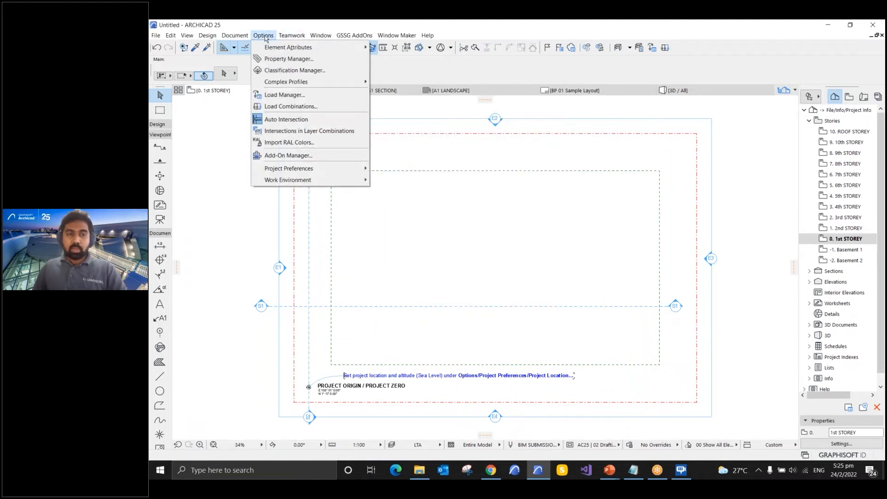
{"action": "mouse_move", "coordinate": [305, 172]}
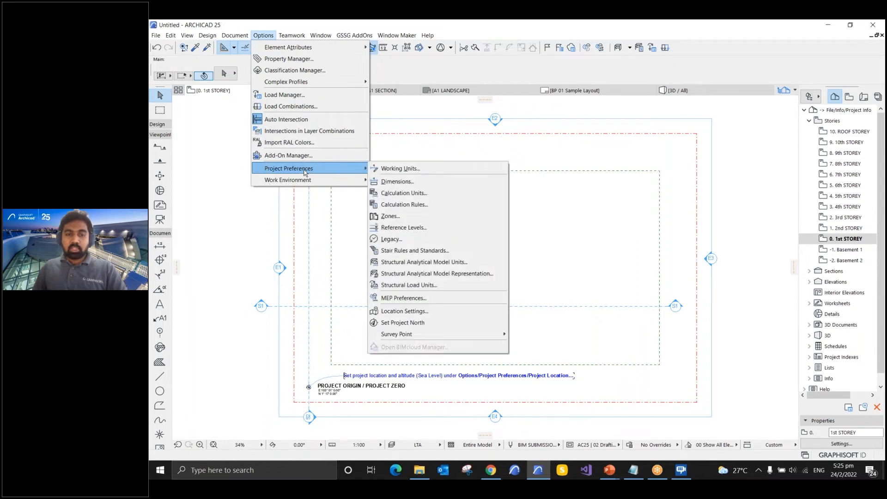
{"action": "left_click", "coordinate": [404, 312]}
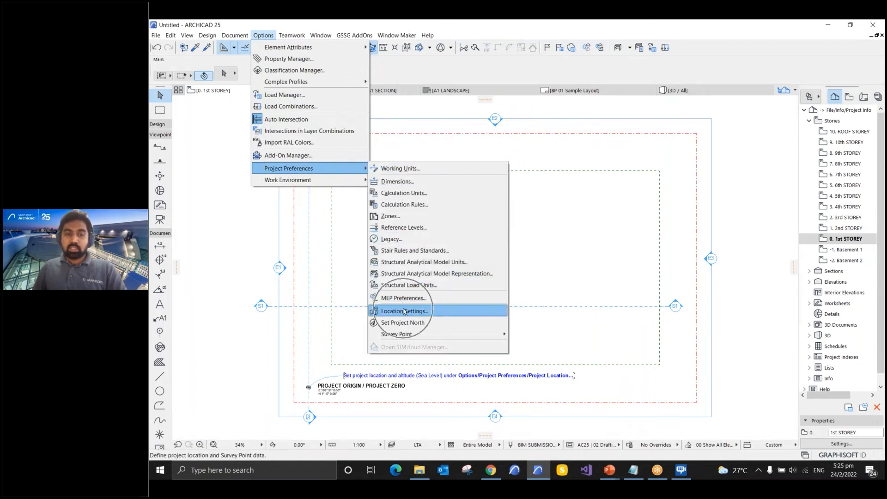
{"action": "left_click", "coordinate": [405, 312]}
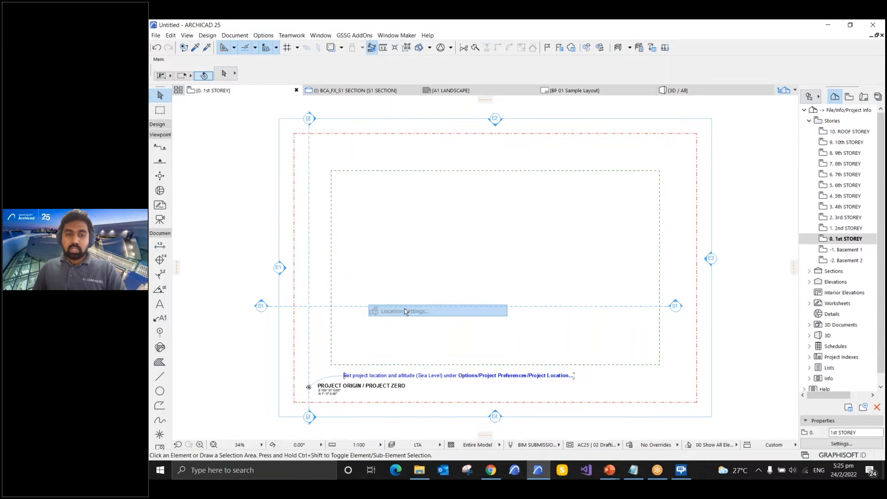
{"action": "left_click_drag", "start_coordinate": [485, 47], "coordinate": [440, 51]}
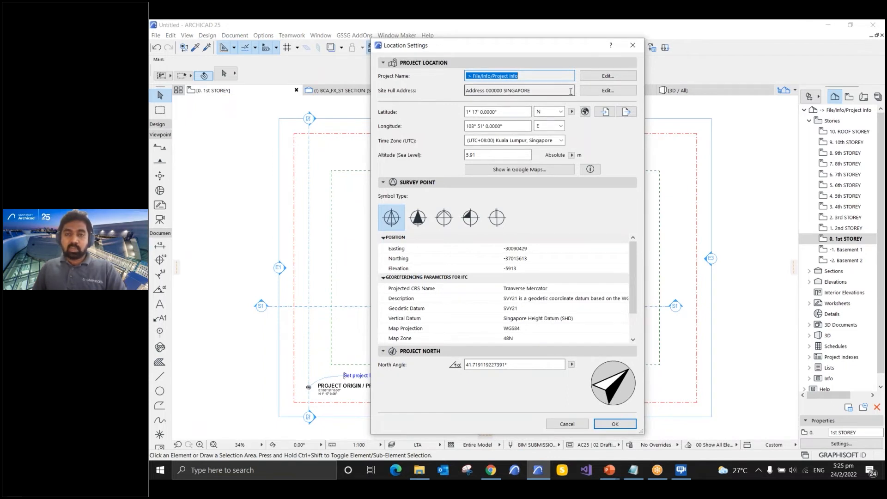
{"action": "left_click", "coordinate": [600, 77]}
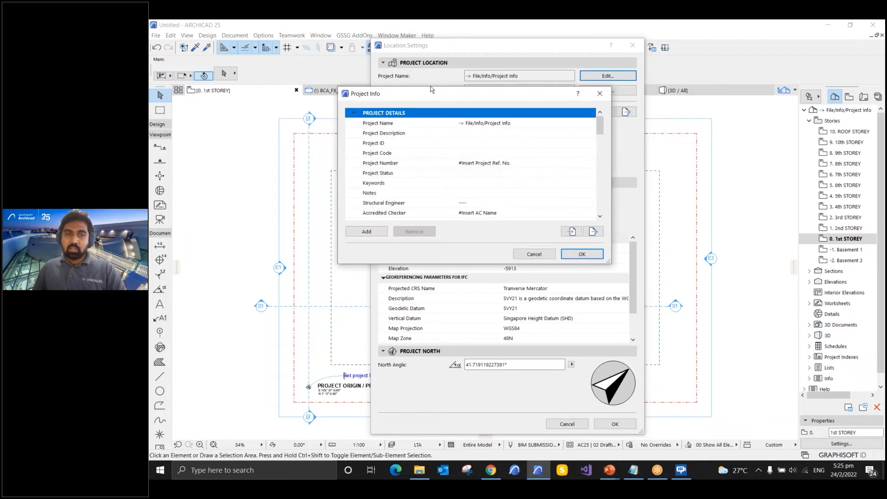
{"action": "left_click_drag", "start_coordinate": [599, 125], "coordinate": [605, 216]}
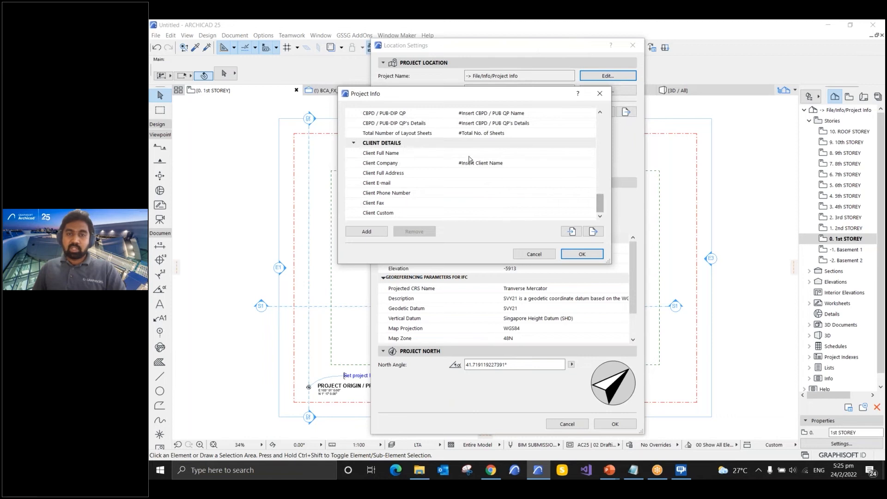
{"action": "left_click", "coordinate": [597, 94]}
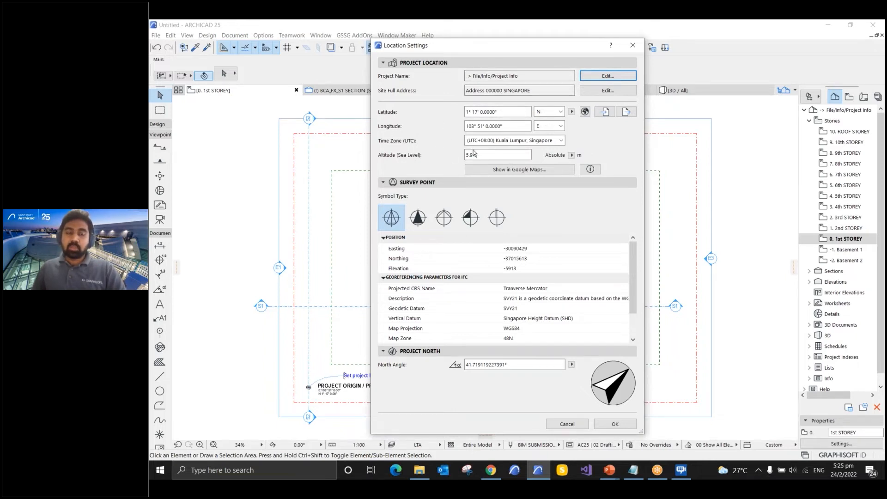
- Examine the project location's latitude, longitude and sea-level altitude in the Location Settings
{"action": "left_click", "coordinate": [518, 114]}
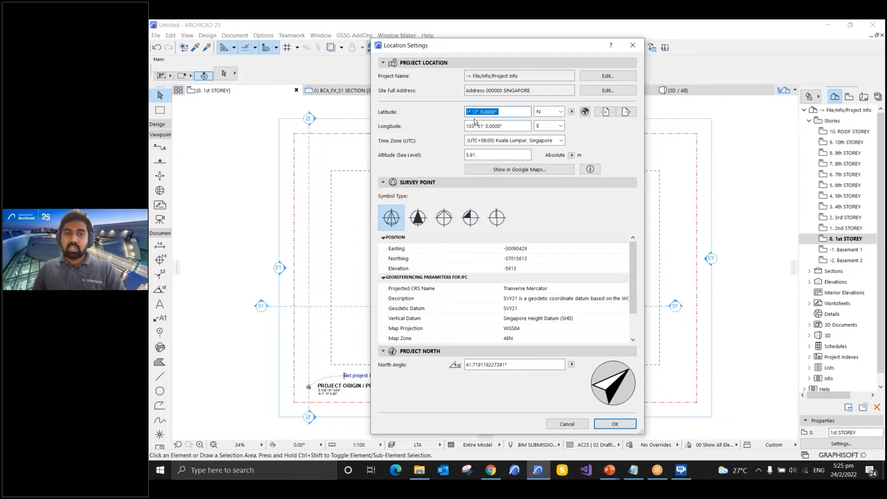
{"action": "key", "text": "Tab"}
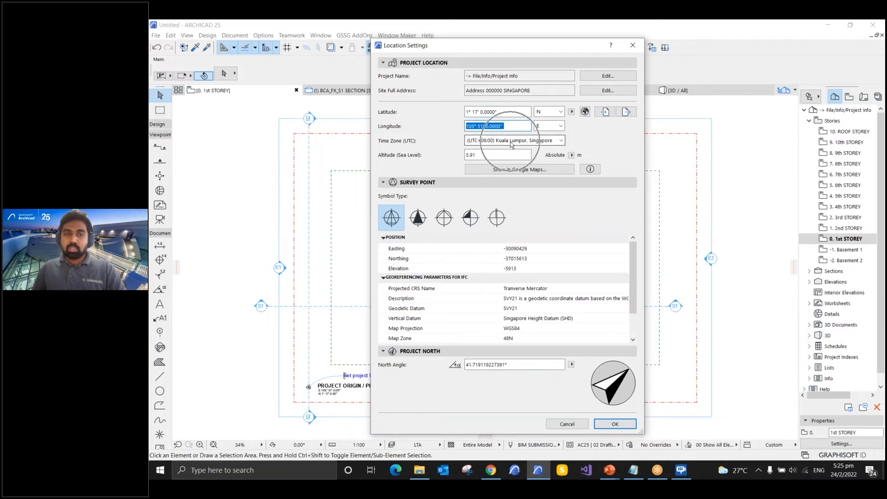
{"action": "left_click_drag", "start_coordinate": [495, 156], "coordinate": [449, 157]}
{"action": "left_click", "coordinate": [482, 157]}
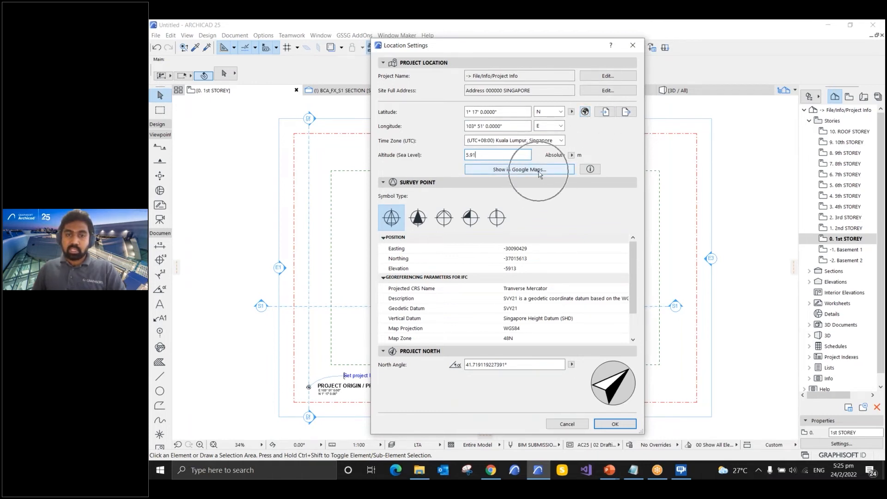
{"action": "left_click", "coordinate": [585, 112]}
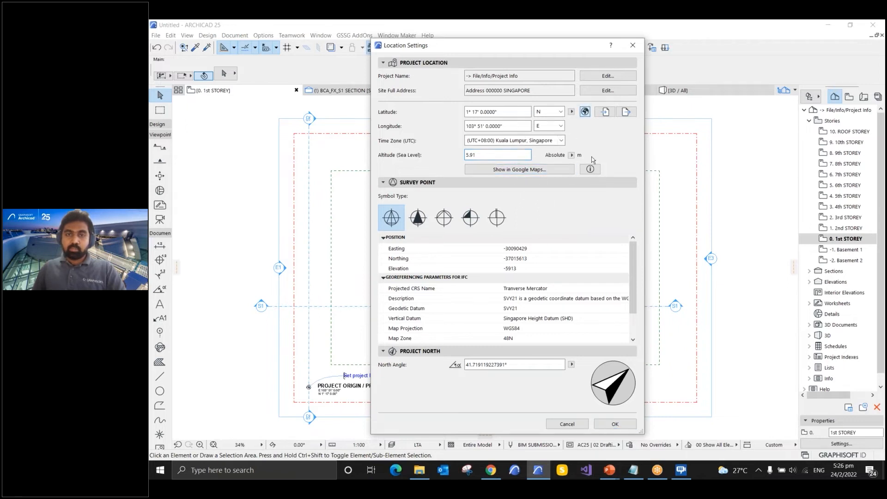
- Examine the survey point's easting, northing and elevation, along with the georeferencing parameters for IFC
{"action": "left_click", "coordinate": [386, 181]}
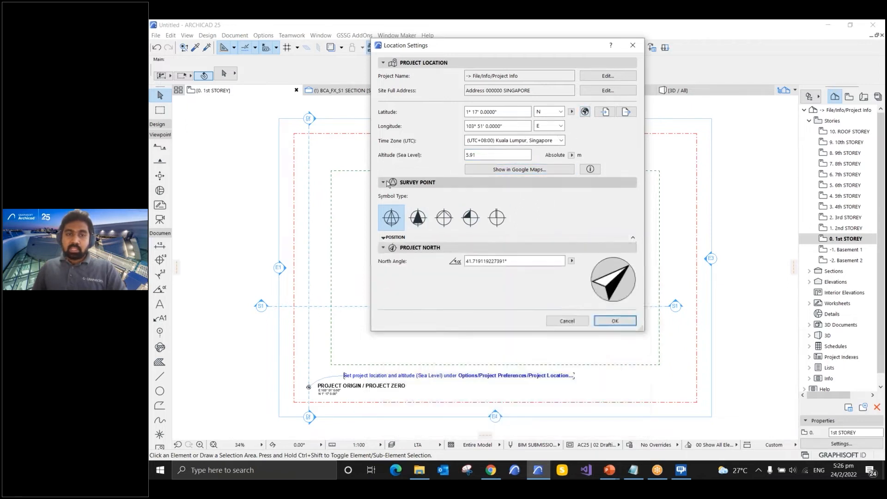
{"action": "left_click", "coordinate": [387, 181]}
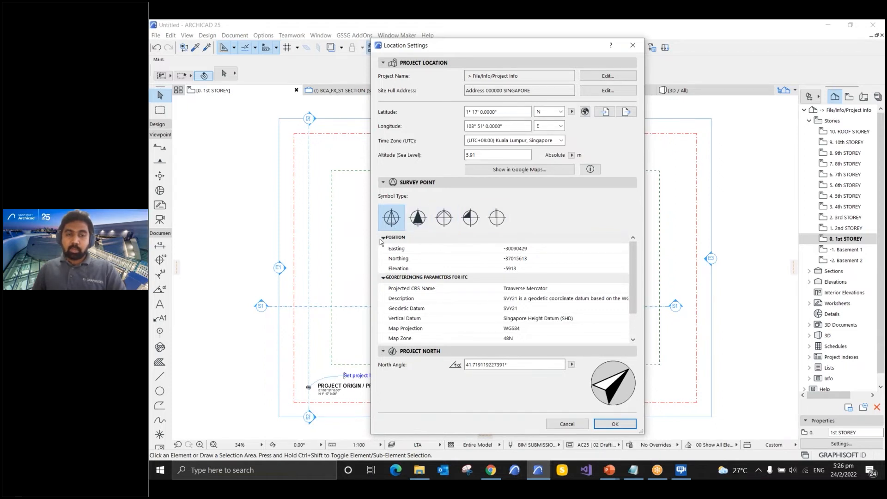
{"action": "left_click", "coordinate": [412, 250]}
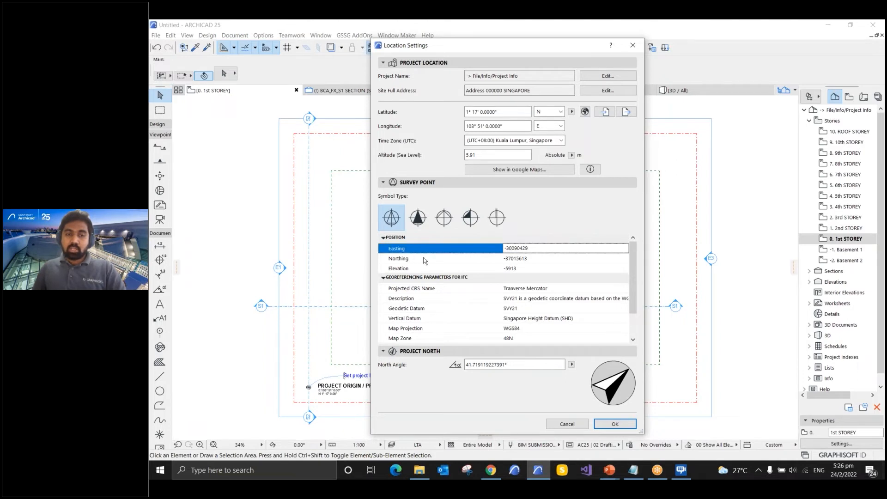
{"action": "left_click", "coordinate": [428, 269]}
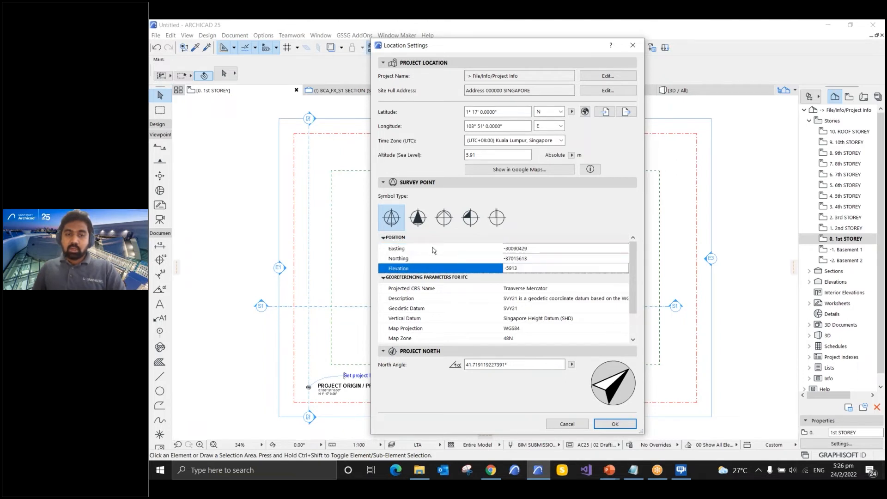
{"action": "left_click", "coordinate": [433, 249]}
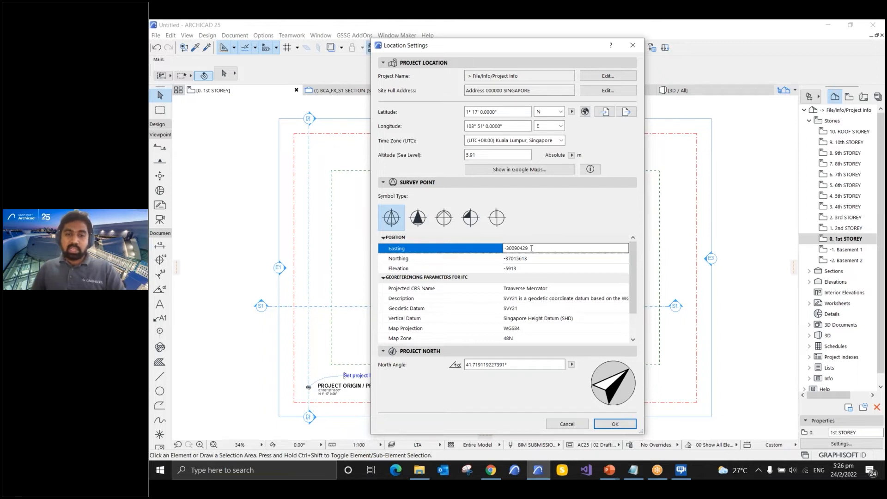
{"action": "left_click_drag", "start_coordinate": [534, 247], "coordinate": [505, 247]}
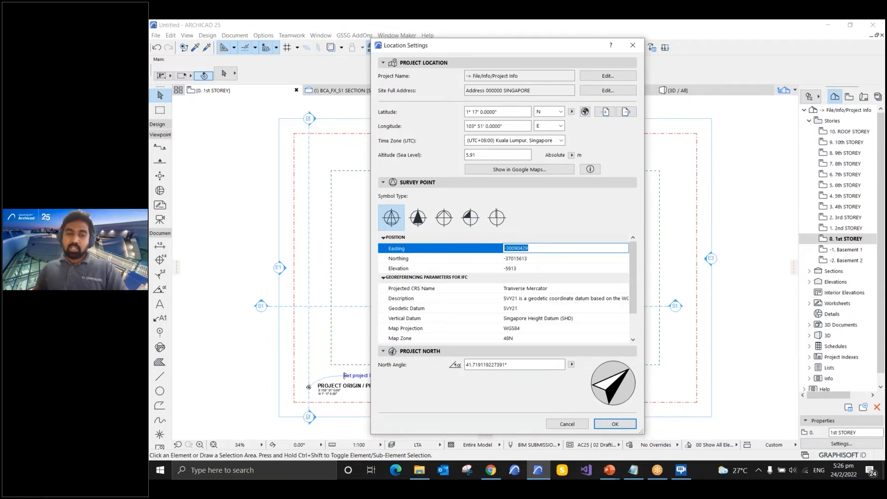
{"action": "left_click", "coordinate": [536, 260]}
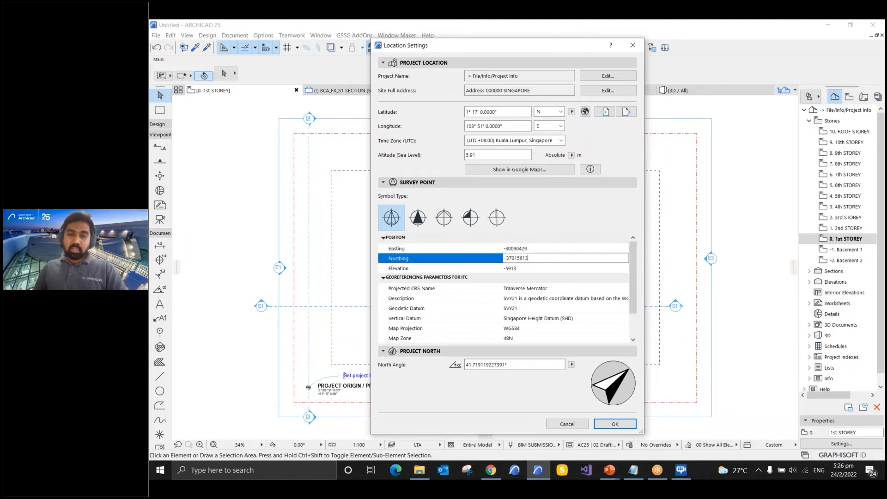
{"action": "left_click_drag", "start_coordinate": [525, 258], "coordinate": [504, 258]}
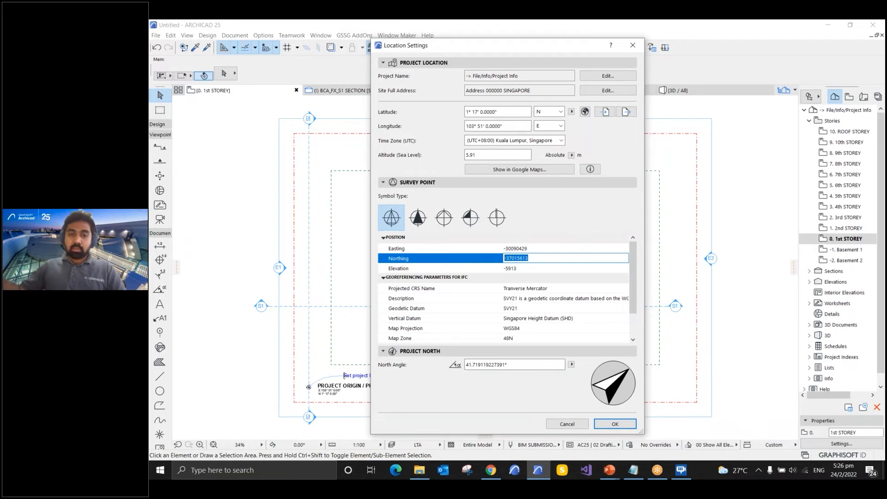
{"action": "left_click", "coordinate": [538, 266]}
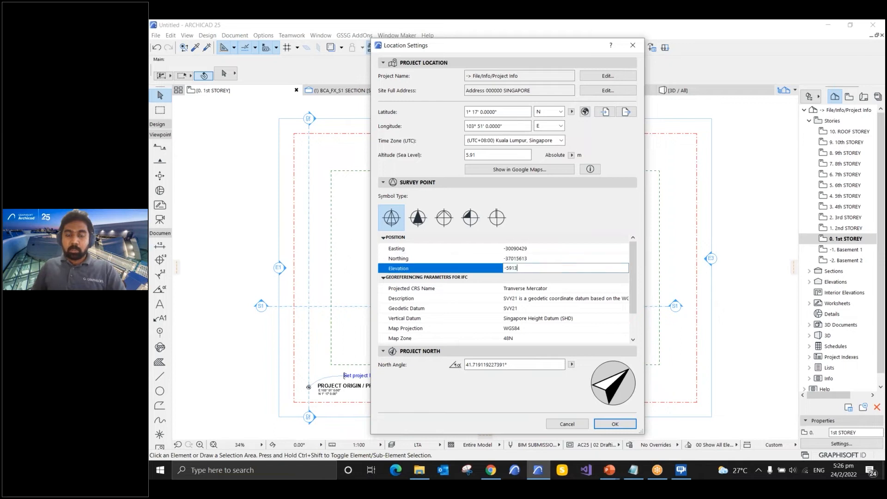
{"action": "left_click", "coordinate": [534, 258]}
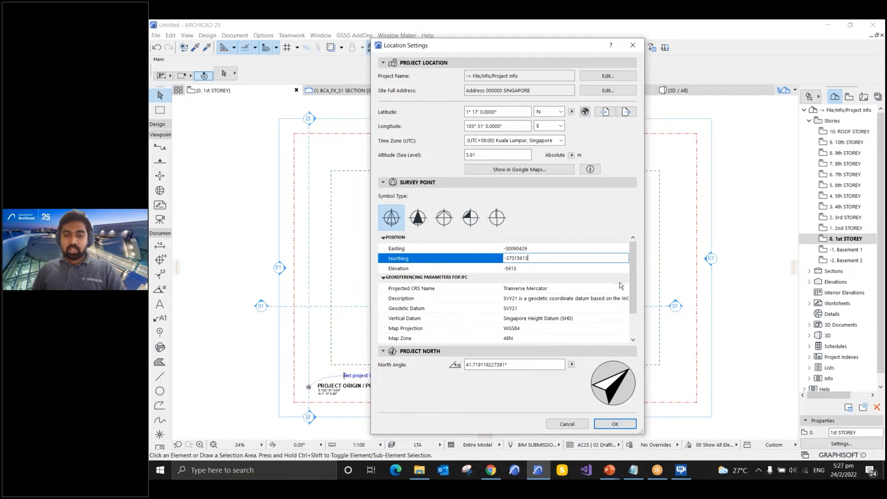
{"action": "left_click_drag", "start_coordinate": [631, 286], "coordinate": [630, 310]}
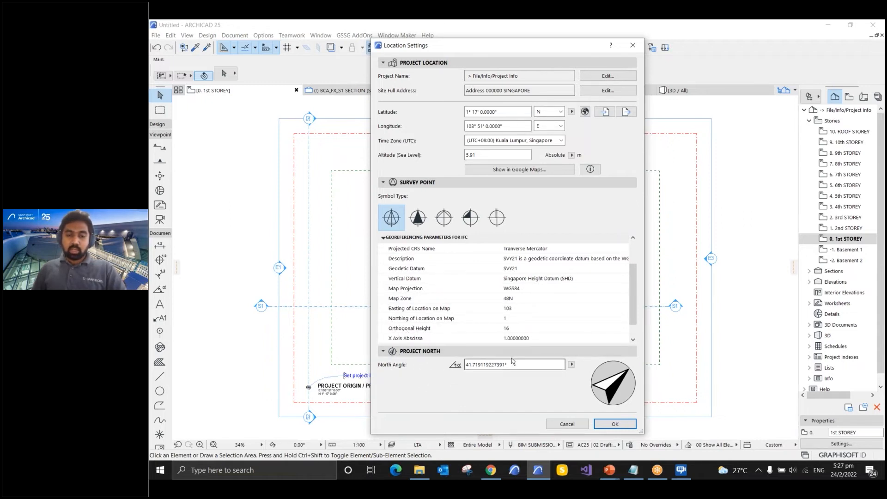
- Try rotating the project north to a 156° angle and discard the Location Settings changes
{"action": "left_click_drag", "start_coordinate": [520, 368], "coordinate": [443, 370]}
{"action": "left_click_drag", "start_coordinate": [627, 374], "coordinate": [596, 375]}
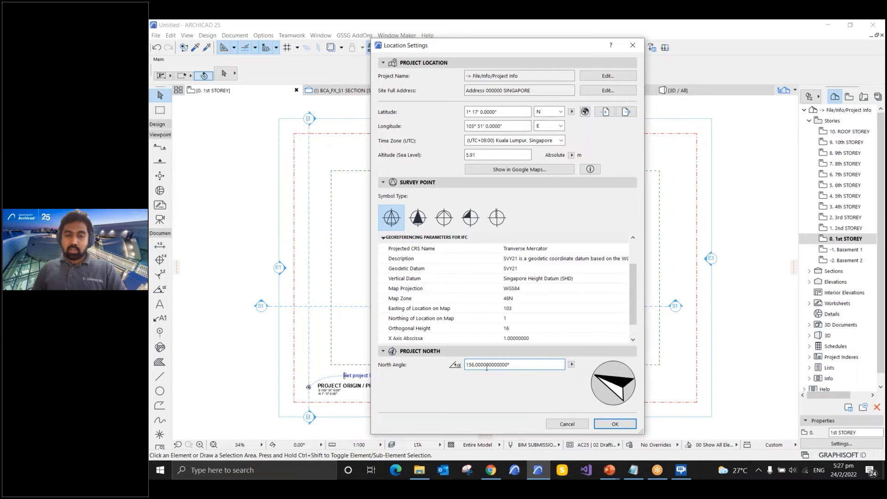
{"action": "key", "text": "ctrl+a"}
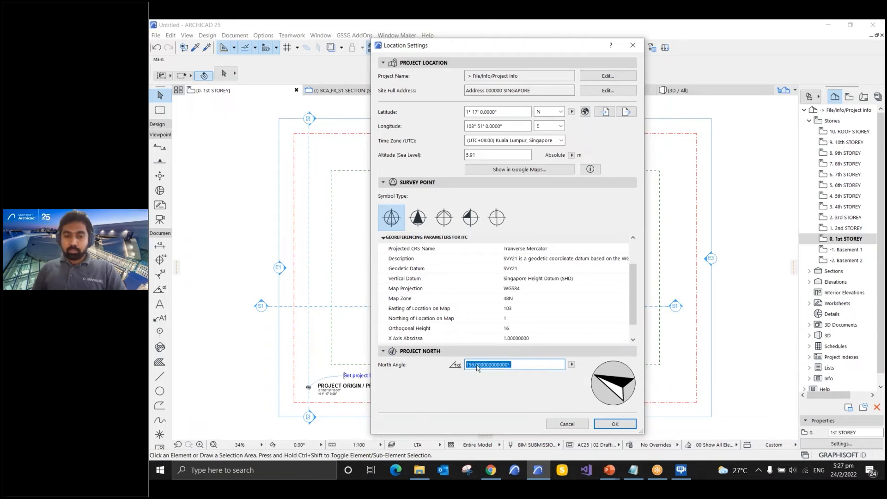
{"action": "left_click", "coordinate": [562, 423]}
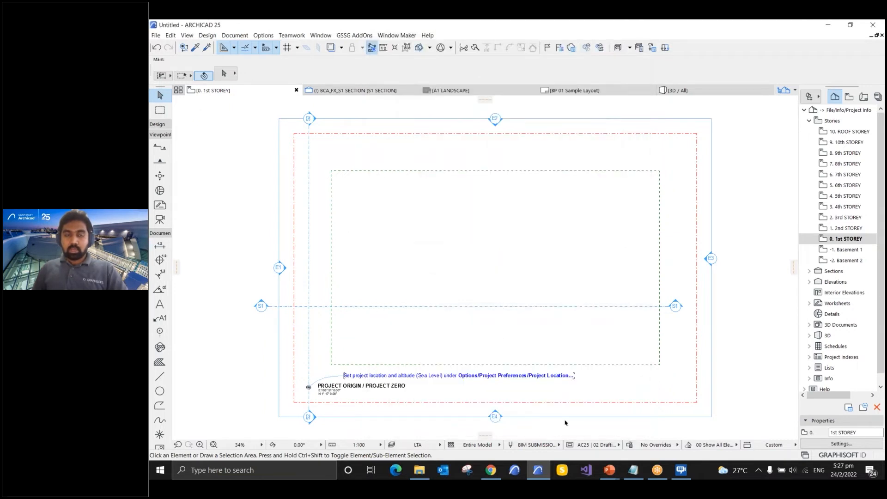
{"action": "left_click", "coordinate": [263, 37]}
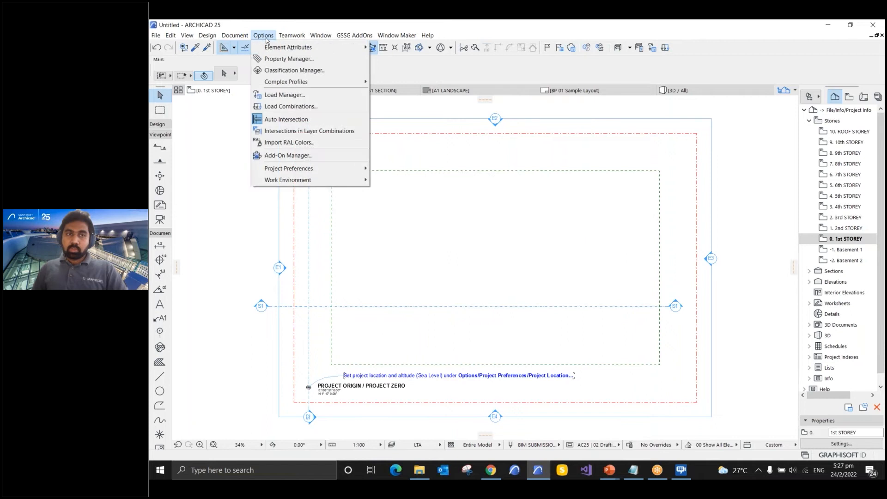
{"action": "mouse_move", "coordinate": [305, 169]}
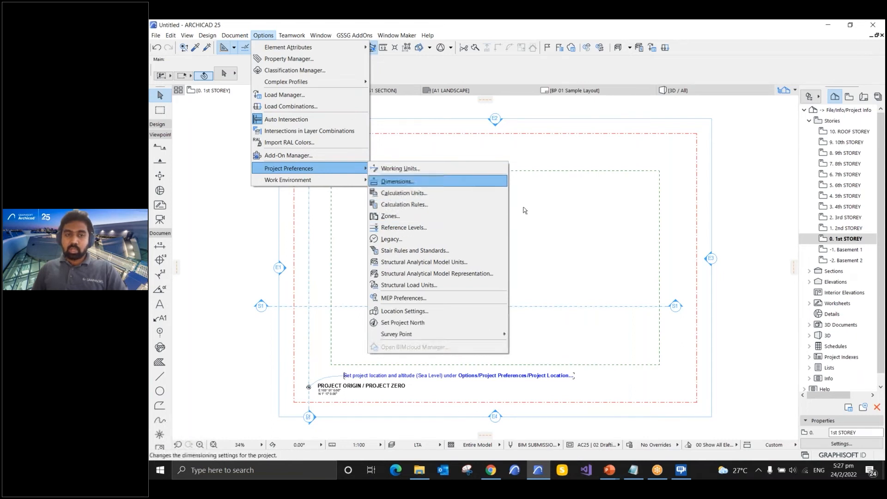
{"action": "left_click", "coordinate": [541, 224]}
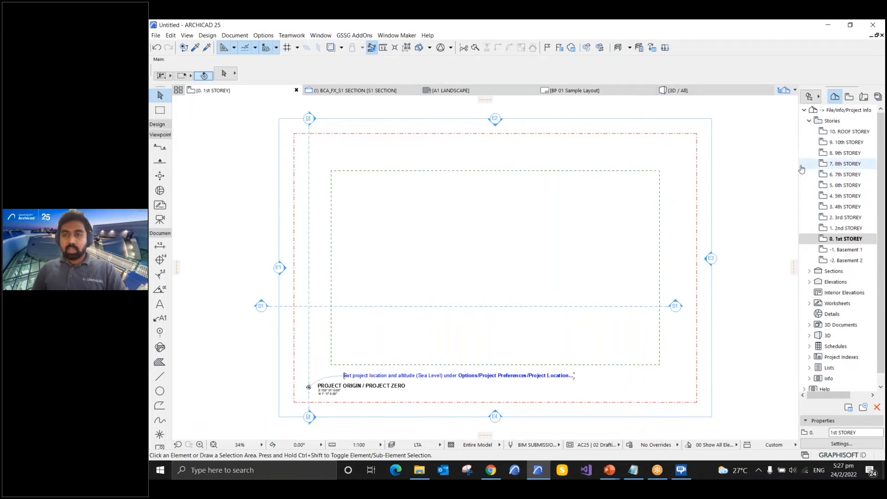
- Widen the Navigator and compare the Project Map's stories with the View Map, expanding its BCA folder
{"action": "left_click_drag", "start_coordinate": [801, 169], "coordinate": [747, 172]}
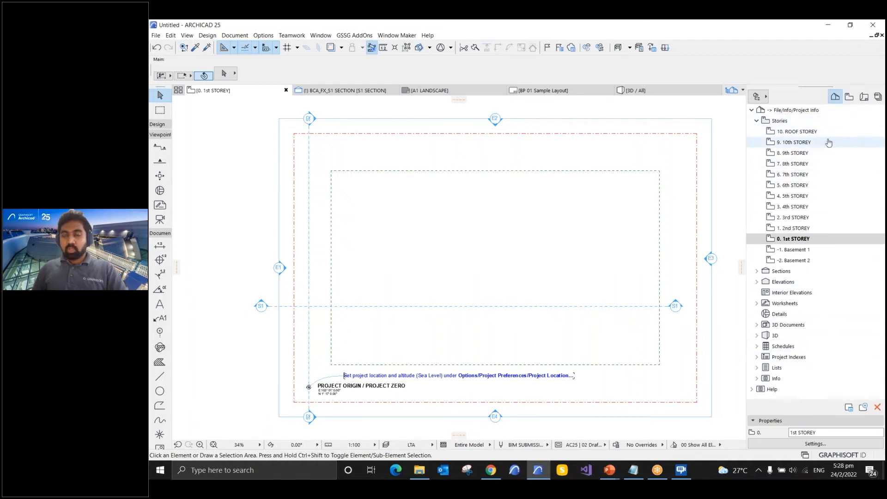
{"action": "left_click", "coordinate": [849, 99]}
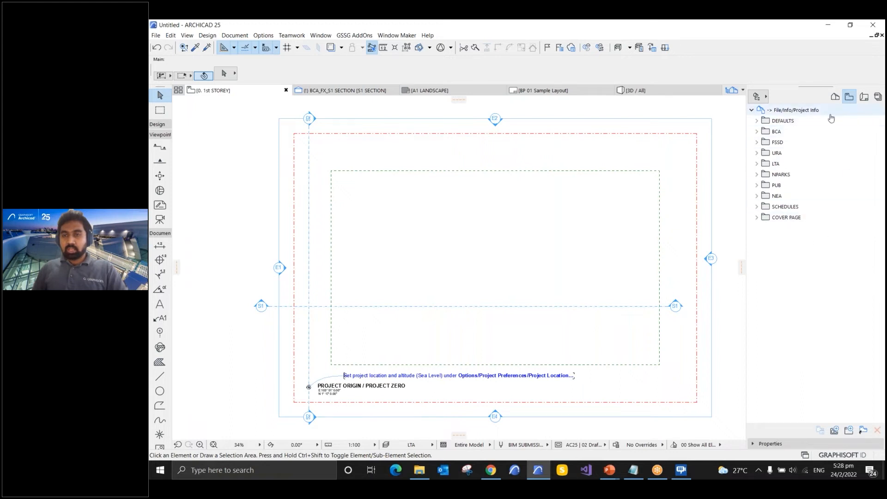
{"action": "left_click", "coordinate": [757, 132]}
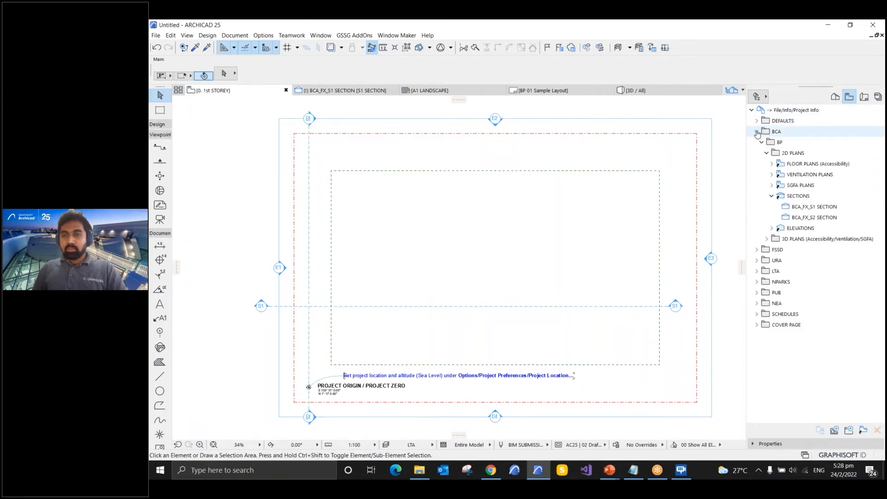
{"action": "left_click", "coordinate": [835, 99]}
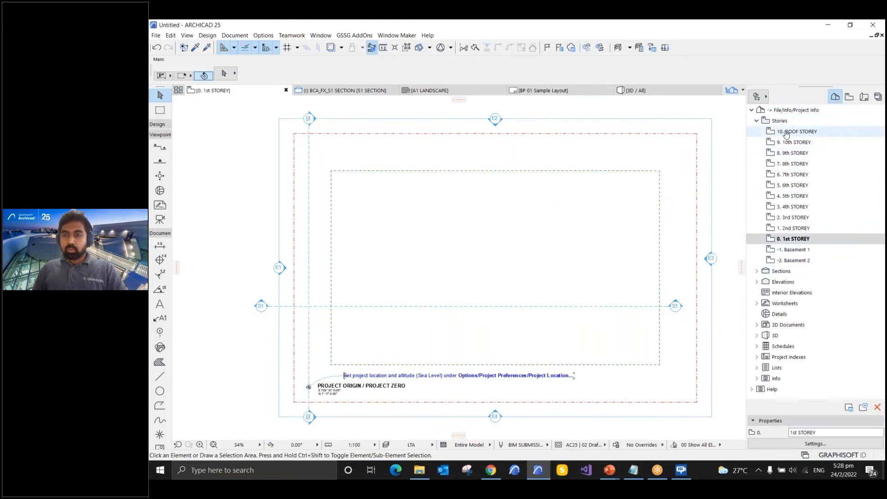
{"action": "left_click", "coordinate": [850, 98]}
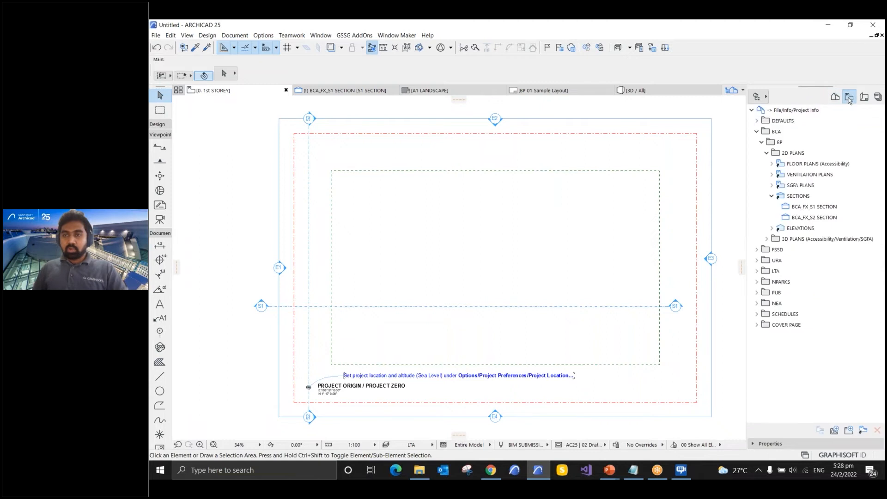
{"action": "left_click", "coordinate": [836, 97]}
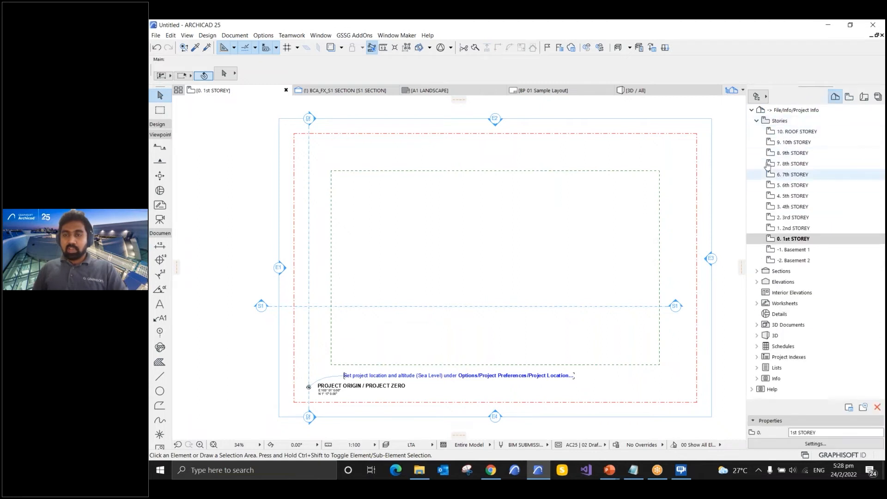
- Expand the View Map's FLOOR PLANS (Accessibility) folder and examine the Basement 1 view's settings, including its floor plan cut plane
{"action": "left_click", "coordinate": [849, 97]}
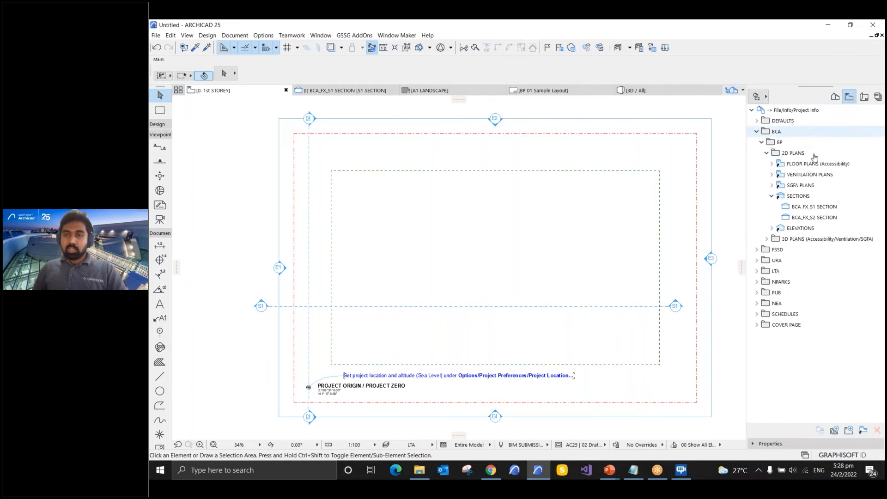
{"action": "left_click", "coordinate": [772, 163]}
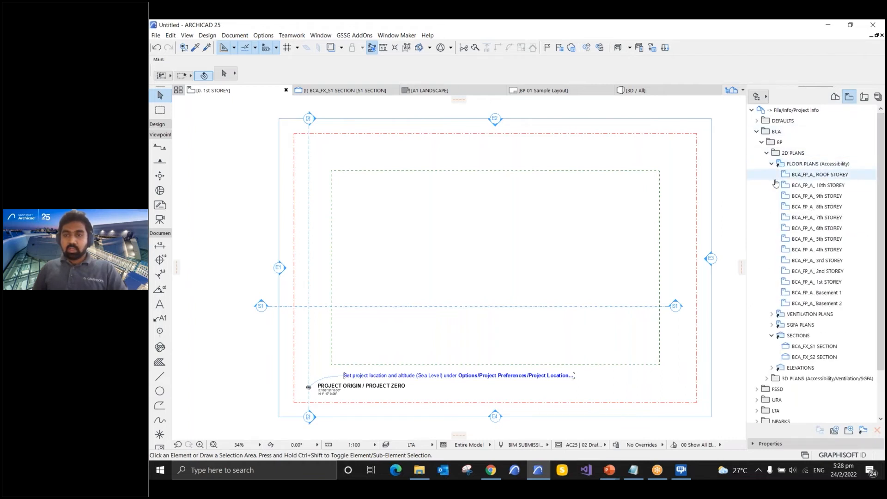
{"action": "right_click", "coordinate": [806, 294]}
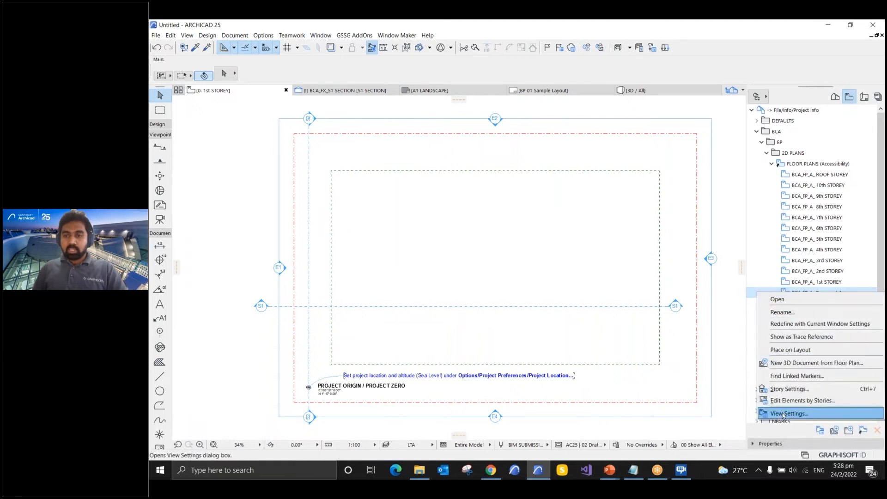
{"action": "left_click", "coordinate": [784, 414]}
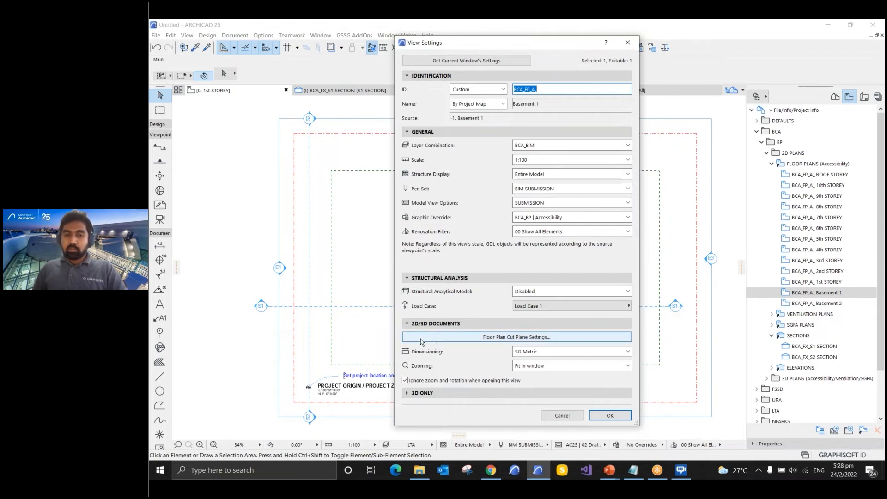
{"action": "left_click", "coordinate": [491, 342]}
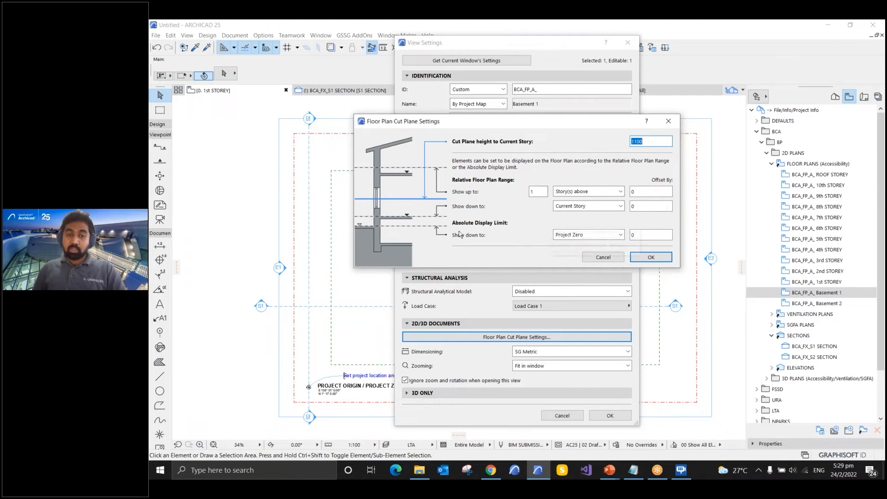
{"action": "left_click", "coordinate": [601, 258]}
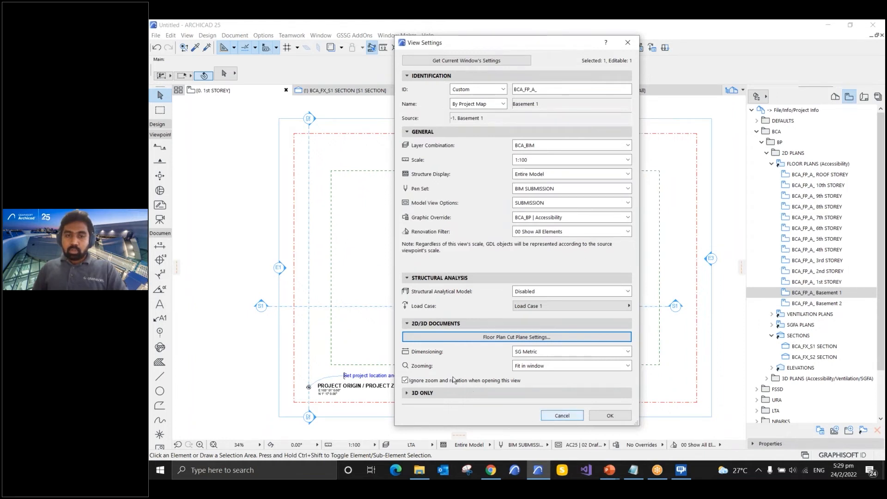
{"action": "left_click", "coordinate": [559, 414]}
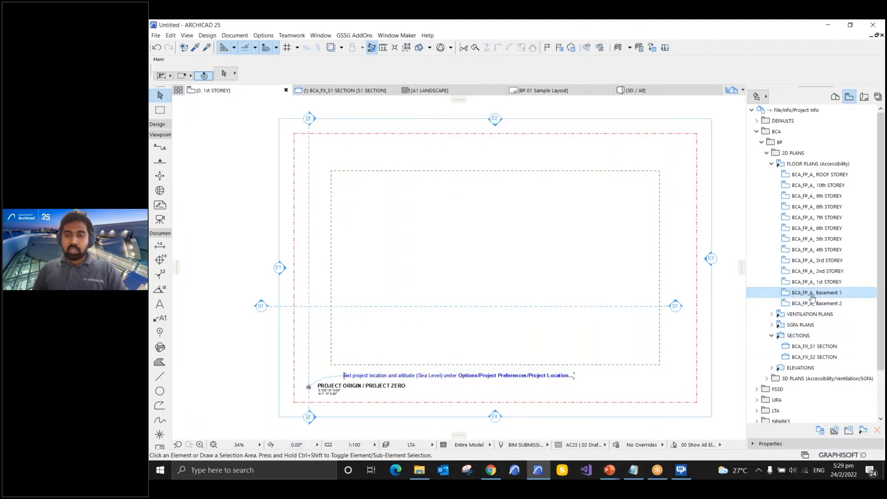
- Compare the FLOOR PLANS (Accessibility) folder in the View Map with the Stories folder in the Project Map
{"action": "right_click", "coordinate": [812, 296]}
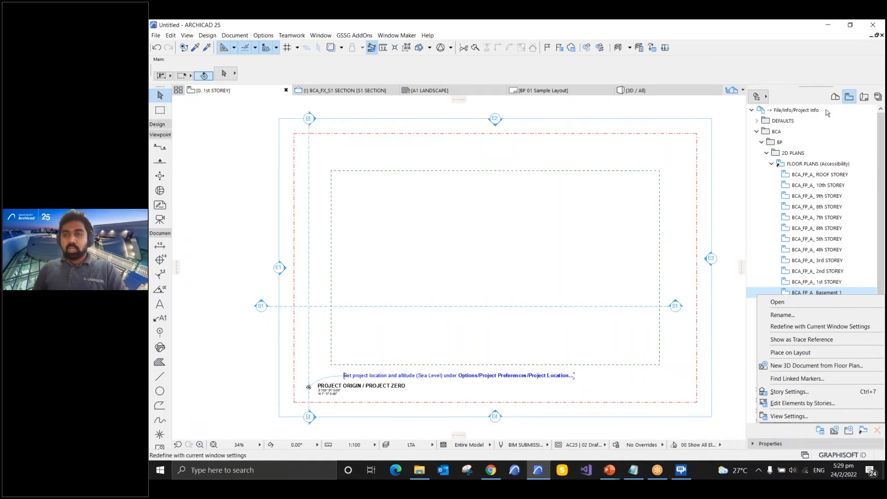
{"action": "left_click", "coordinate": [771, 169]}
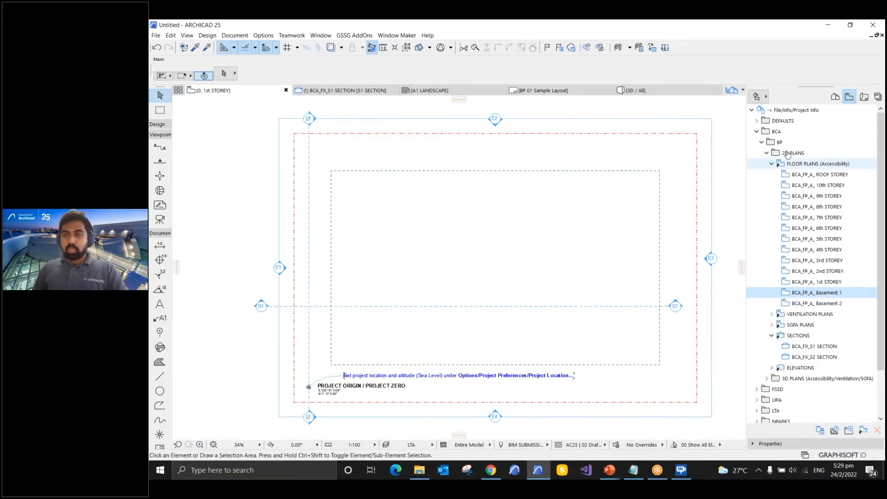
{"action": "key", "text": "ctrl"}
{"action": "key", "text": "ctrl"}
{"action": "key", "text": "ctrl"}
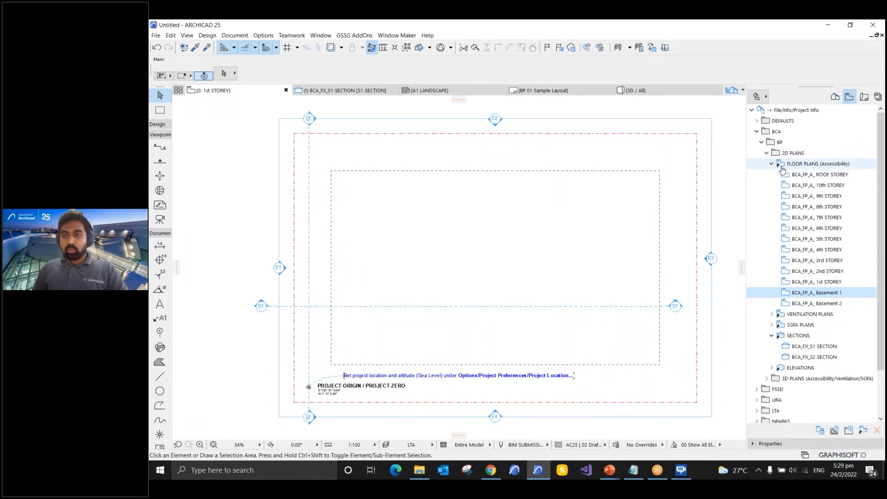
{"action": "key", "text": "ctrl"}
{"action": "key", "text": "ctrl"}
{"action": "key", "text": "ctrl"}
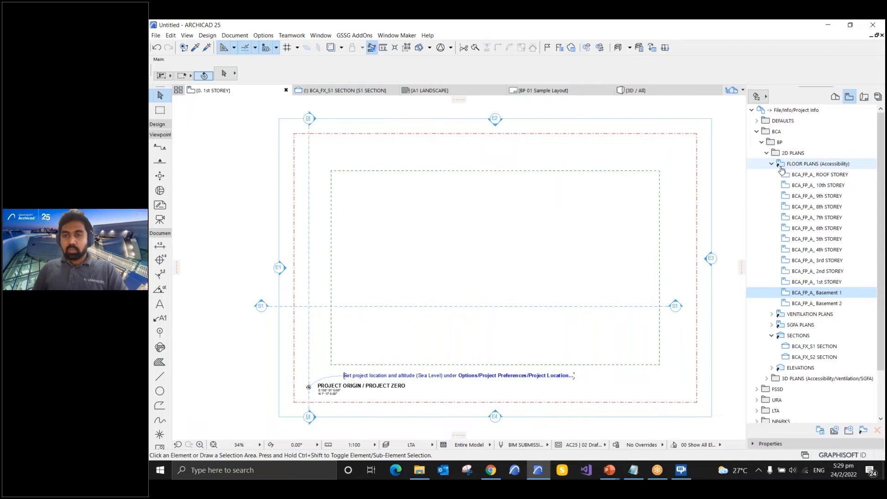
{"action": "key", "text": "ctrl"}
{"action": "key", "text": "ctrl"}
{"action": "left_click", "coordinate": [836, 98]}
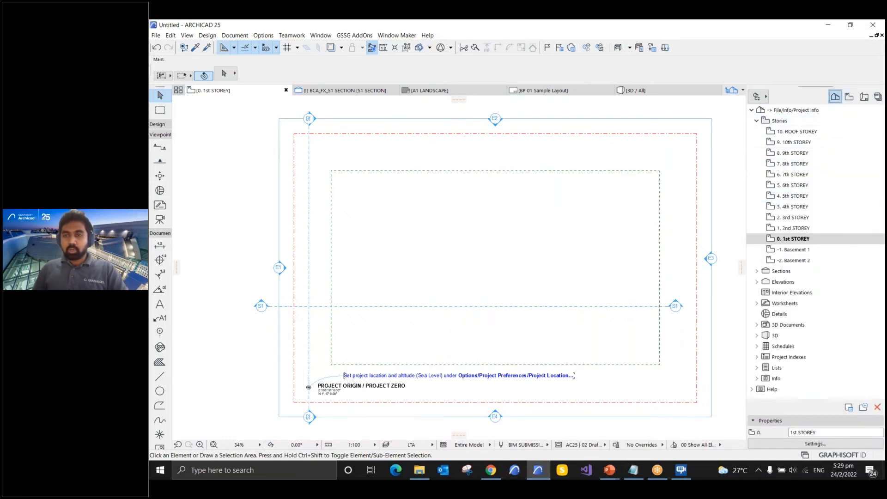
{"action": "left_click", "coordinate": [778, 124]}
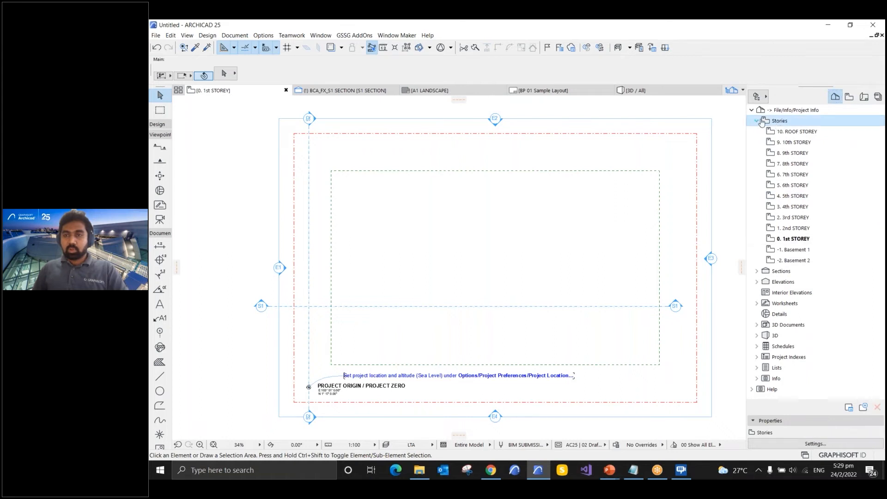
{"action": "left_click", "coordinate": [757, 121]}
{"action": "left_click", "coordinate": [757, 121]}
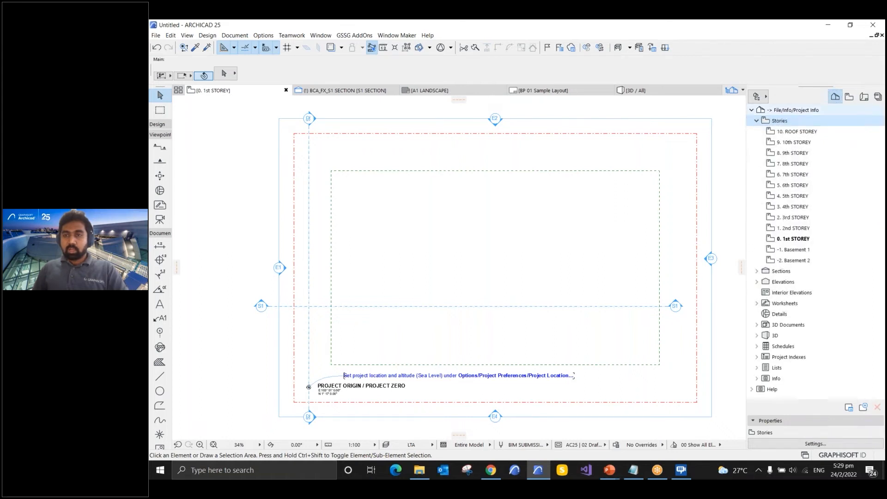
{"action": "left_click", "coordinate": [849, 96]}
{"action": "left_click", "coordinate": [836, 96]}
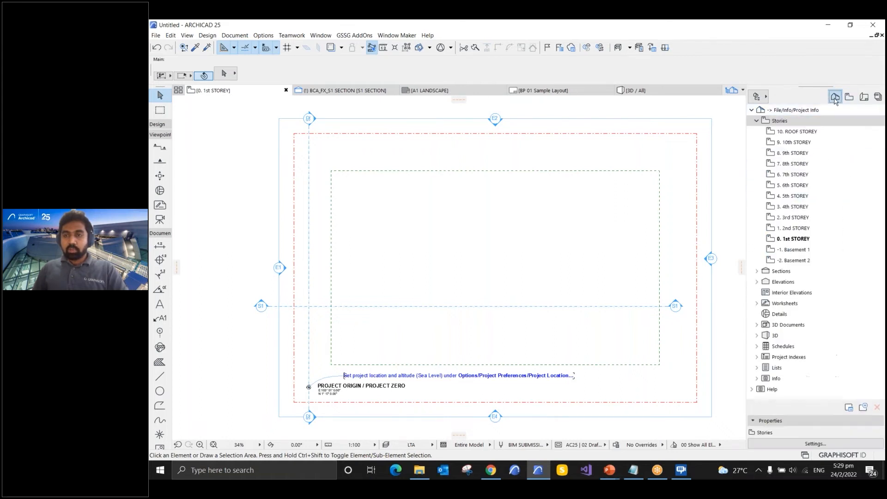
- Delete the ROOF STOREY story from the Project Map
{"action": "left_click", "coordinate": [800, 134]}
{"action": "right_click", "coordinate": [801, 134]}
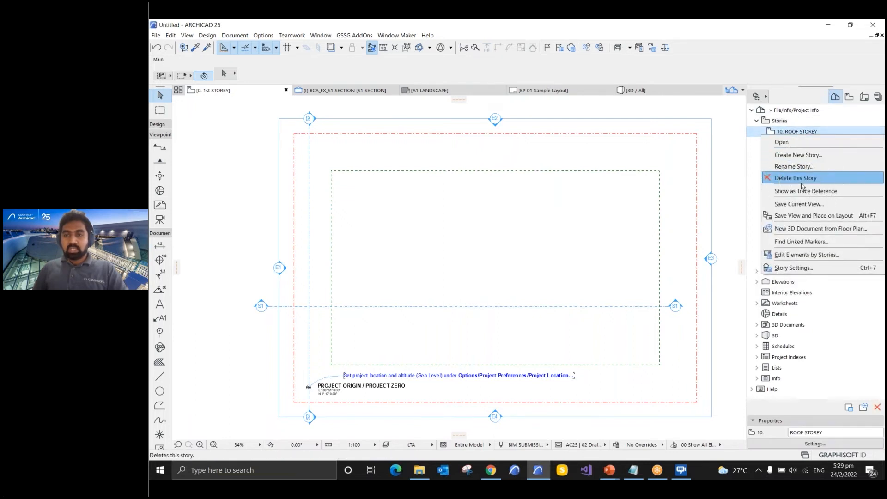
{"action": "left_click", "coordinate": [802, 181]}
{"action": "left_click", "coordinate": [575, 210]}
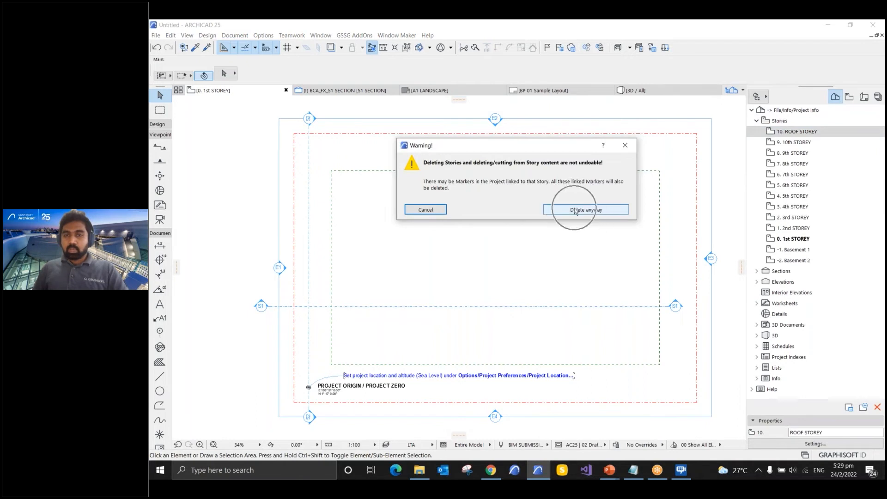
- Check the floor plan views in the FLOOR PLANS (Accessibility) folder against the remaining stories in the Project Map
{"action": "left_click", "coordinate": [849, 97]}
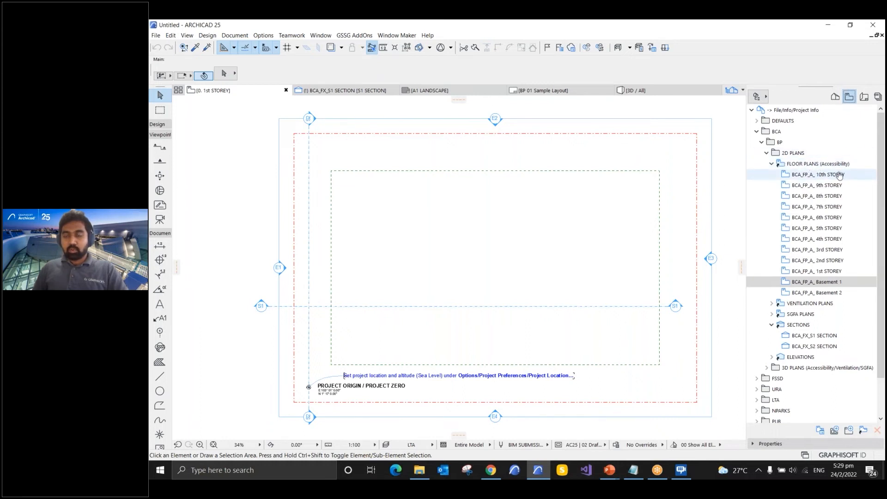
{"action": "left_click", "coordinate": [836, 96]}
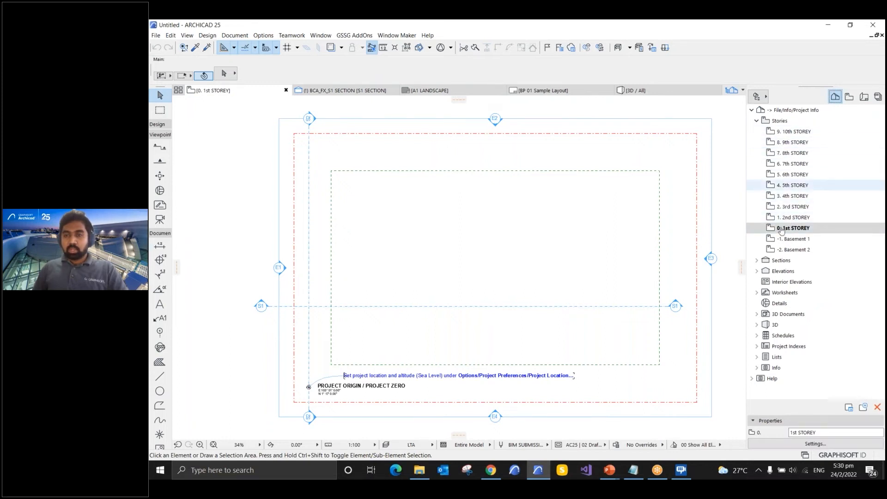
{"action": "left_click", "coordinate": [849, 96]}
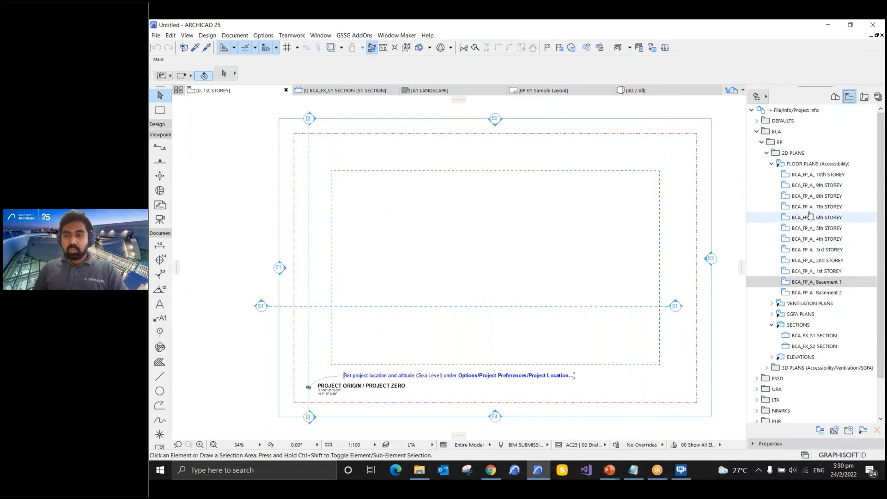
{"action": "key", "text": "ctrl"}
{"action": "key", "text": "ctrl"}
{"action": "key", "text": "ctrl"}
{"action": "key", "text": "ctrl"}
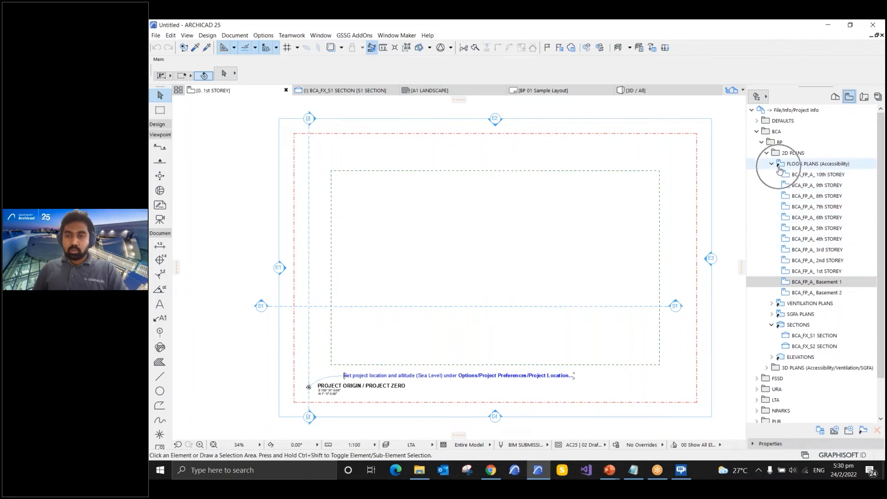
{"action": "key", "text": "ctrl"}
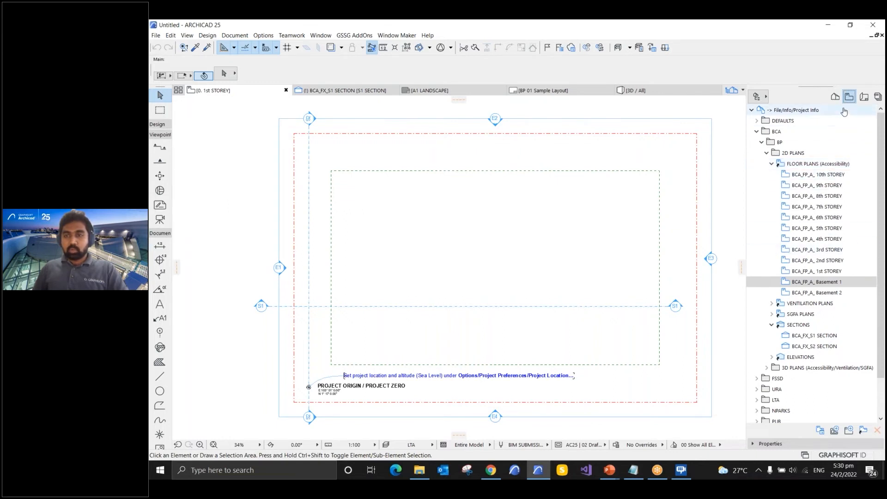
{"action": "left_click", "coordinate": [835, 97]}
{"action": "left_click", "coordinate": [850, 97]}
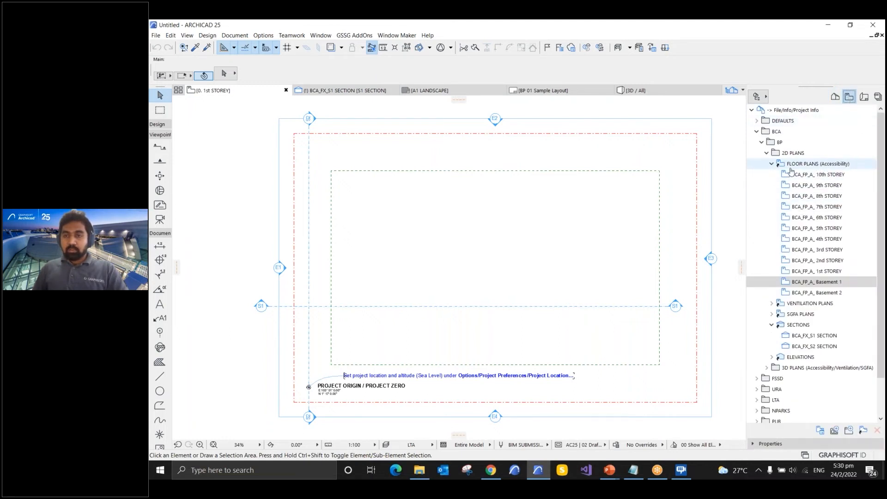
- Collapse the FLOOR PLANS (Accessibility) folder and examine its folder-level view settings
{"action": "left_click", "coordinate": [772, 165]}
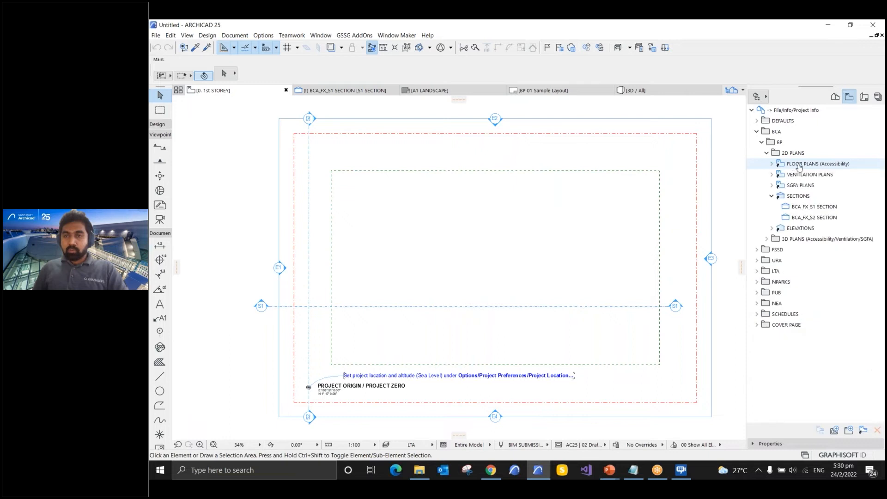
{"action": "right_click", "coordinate": [801, 166]}
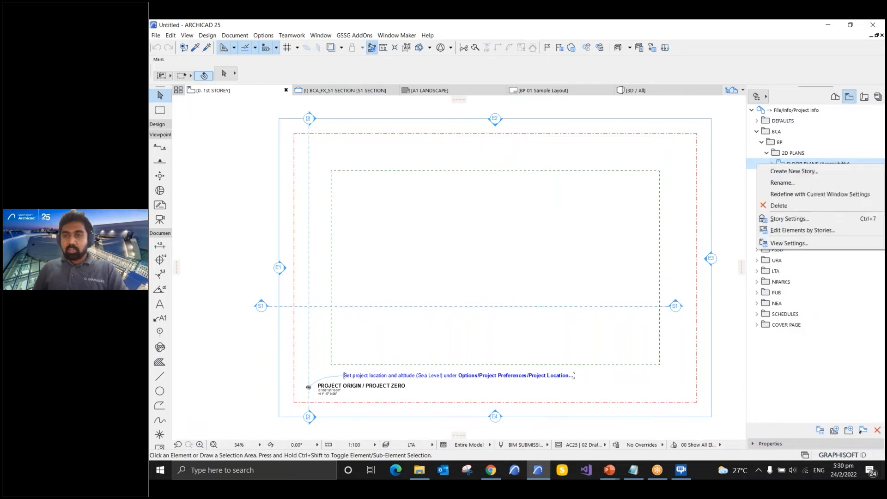
{"action": "left_click", "coordinate": [785, 245]}
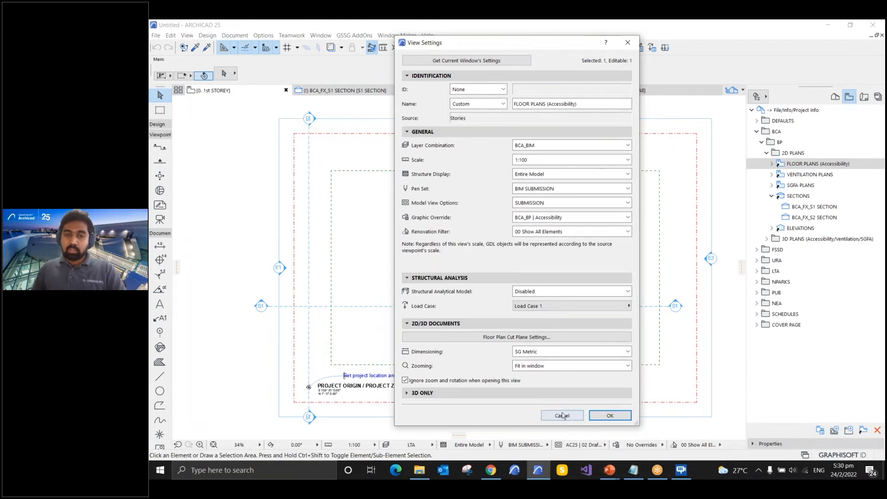
{"action": "left_click", "coordinate": [563, 415]}
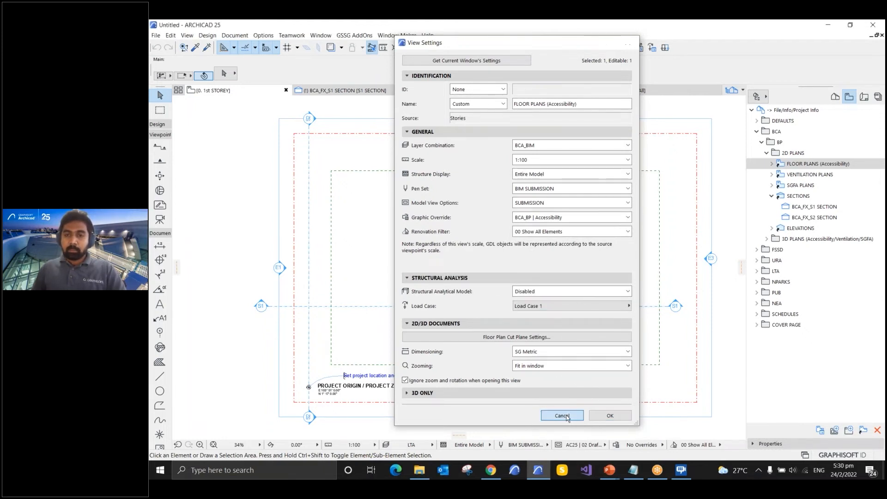
{"action": "left_click", "coordinate": [772, 261]}
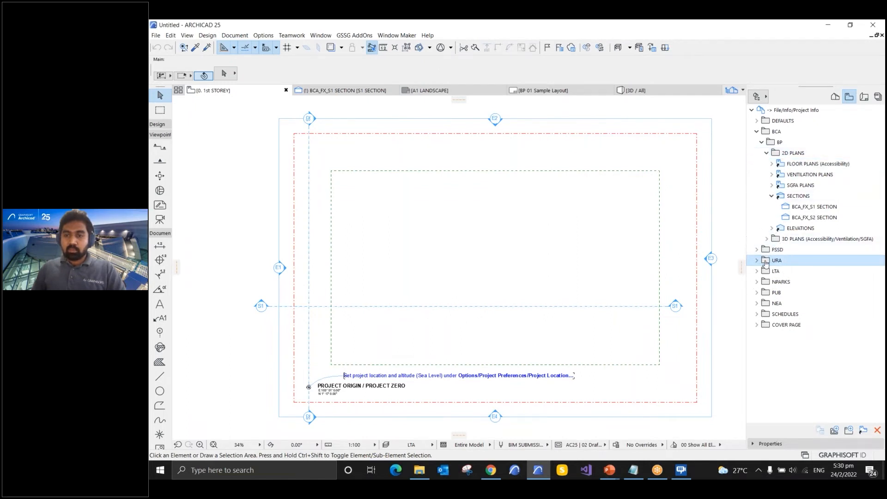
{"action": "key", "text": "ctrl"}
{"action": "key", "text": "ctrl"}
{"action": "key", "text": "ctrl"}
{"action": "key", "text": "ctrl"}
{"action": "right_click", "coordinate": [766, 262]}
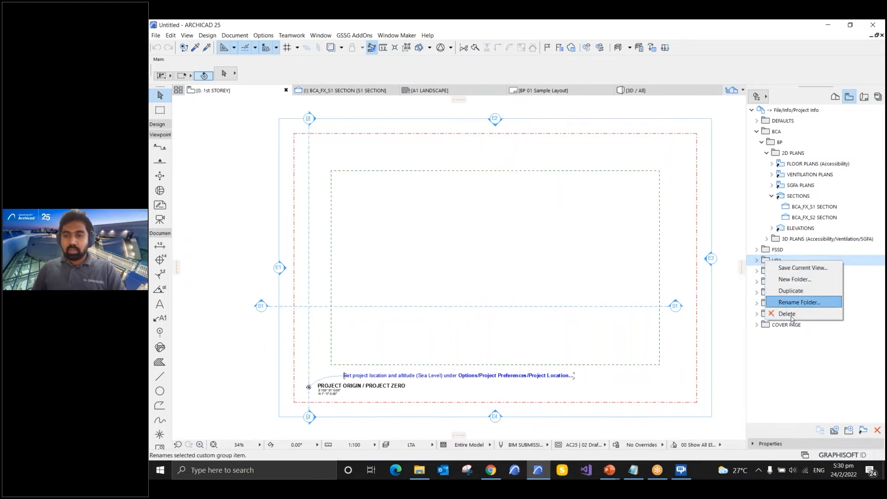
{"action": "left_click", "coordinate": [791, 186]}
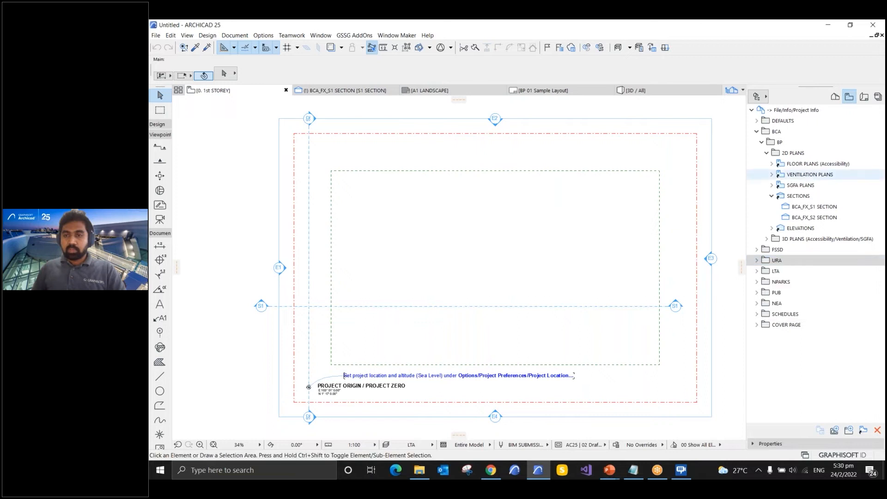
- Examine the SGFA PLANS folder's view settings and collapse the SECTIONS folder
{"action": "right_click", "coordinate": [795, 189]}
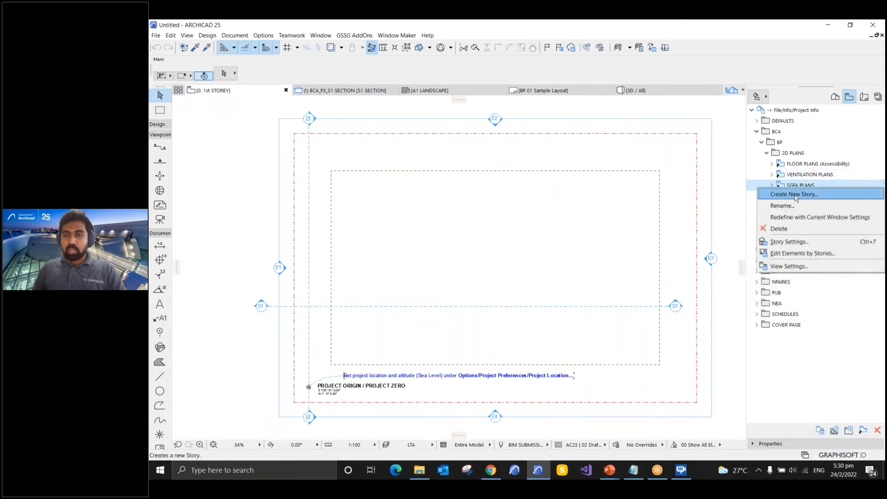
{"action": "left_click", "coordinate": [790, 267]}
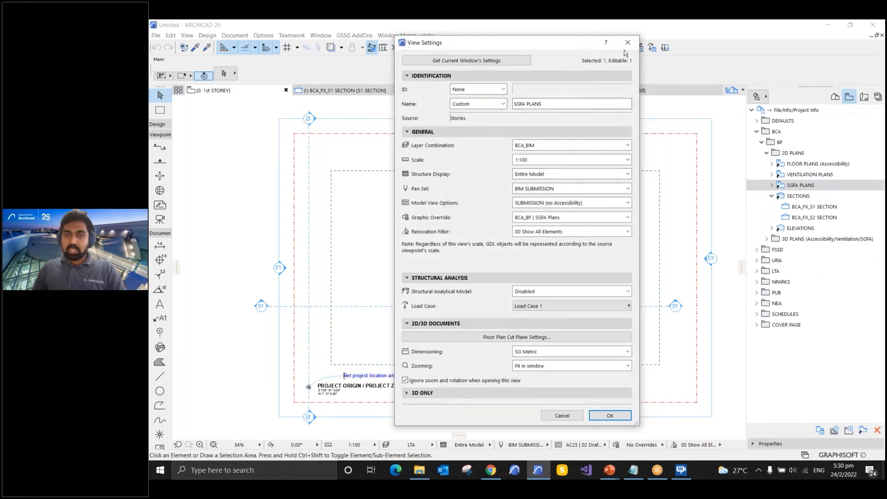
{"action": "left_click", "coordinate": [625, 48]}
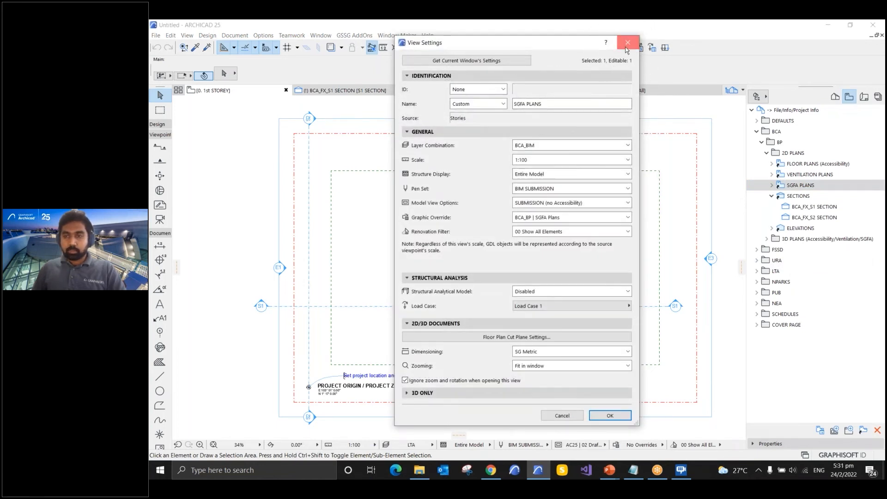
{"action": "left_click", "coordinate": [775, 198]}
{"action": "right_click", "coordinate": [776, 196]}
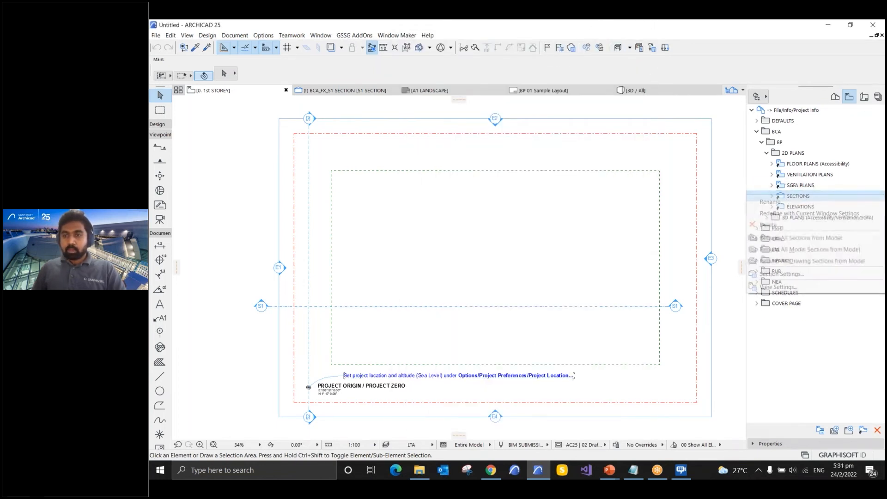
{"action": "key", "text": "Escape"}
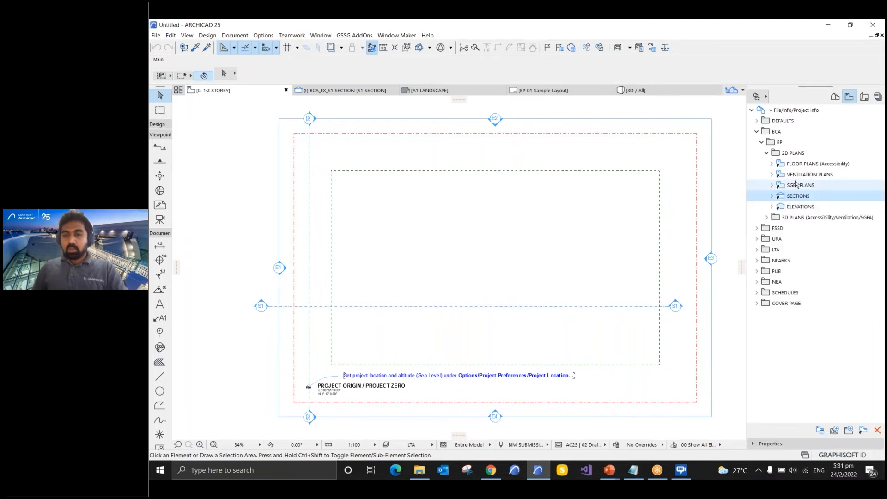
- Expand the SECTIONS view folder, and create an A1 (ISO) landscape master layout with 15 mm margins in the Layout Book
{"action": "left_click", "coordinate": [772, 198]}
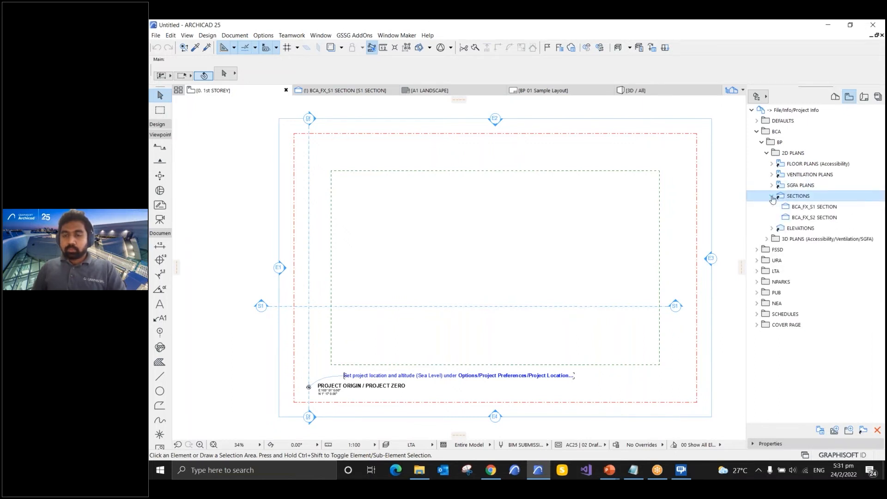
{"action": "left_click", "coordinate": [864, 100]}
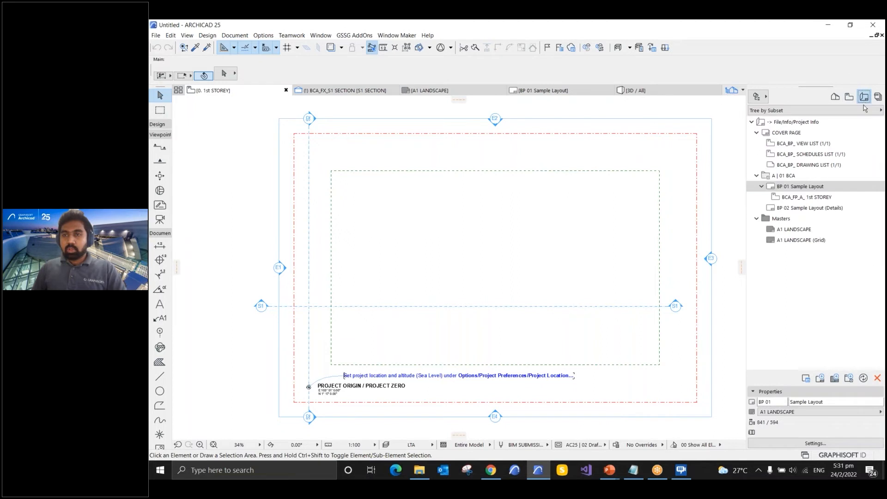
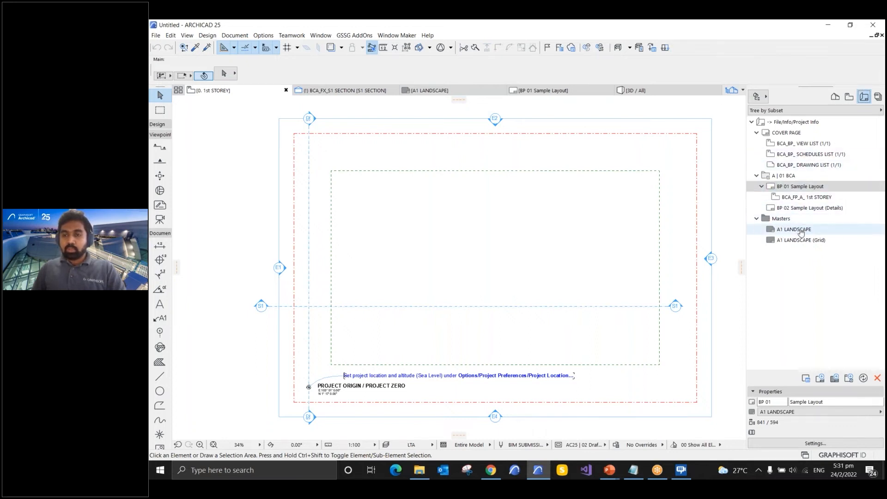
{"action": "left_click", "coordinate": [835, 379]}
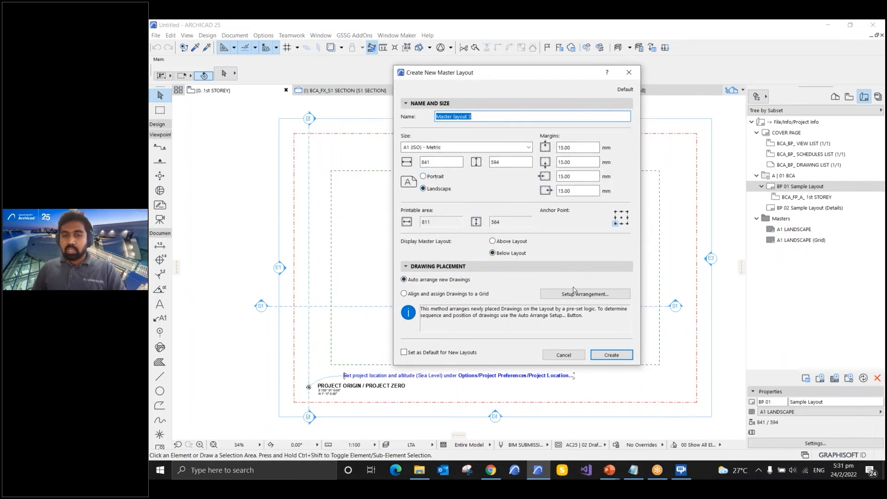
{"action": "left_click", "coordinate": [599, 359]}
{"action": "left_click", "coordinate": [610, 354]}
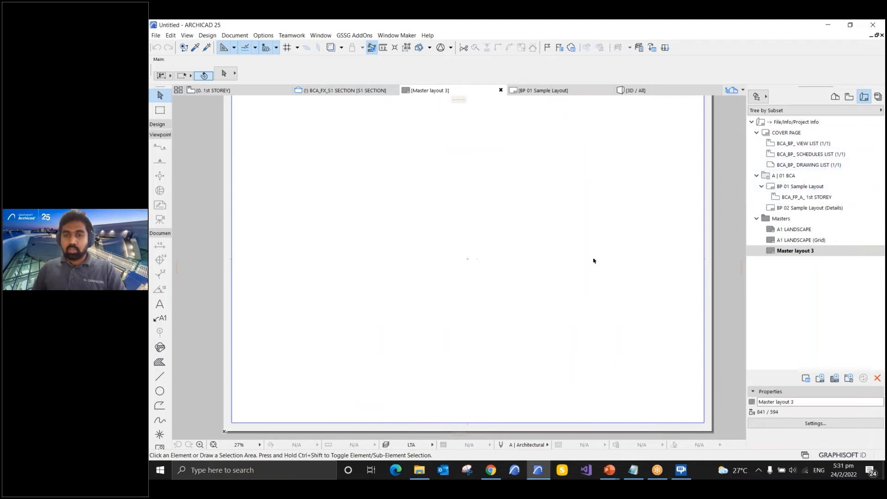
{"action": "scroll", "coordinate": [579, 285], "scroll_direction": "down", "scroll_amount": 2}
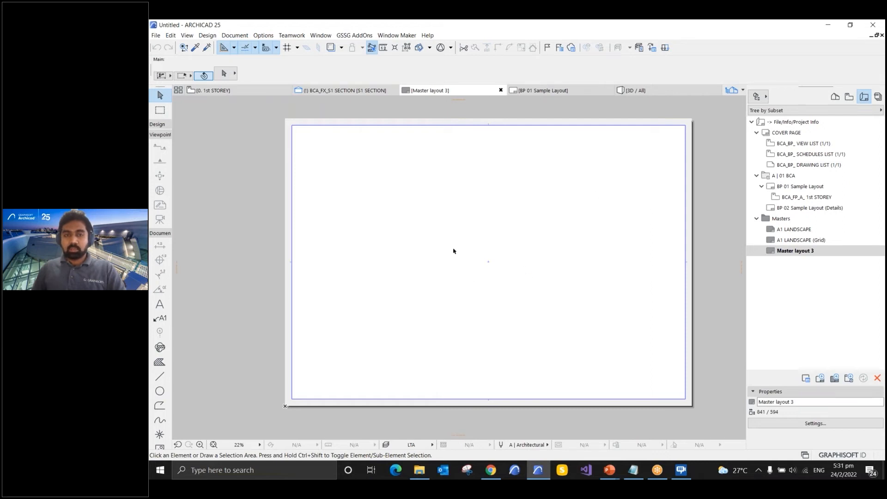
- Open the A1 LANDSCAPE master layout and examine the autotext placeholders in its Landowner/Developer text block
{"action": "left_click", "coordinate": [796, 239]}
{"action": "double_click", "coordinate": [795, 230]}
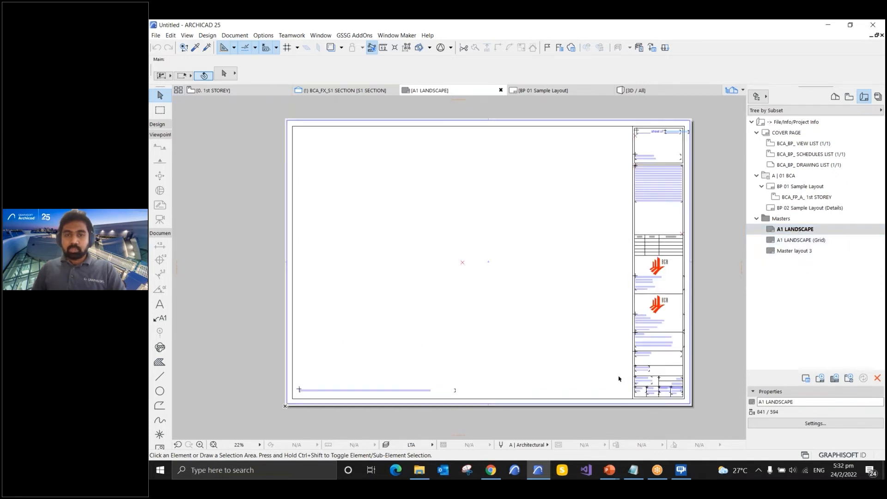
{"action": "scroll", "coordinate": [619, 377], "scroll_direction": "up", "scroll_amount": 3}
{"action": "scroll", "coordinate": [686, 290], "scroll_direction": "up", "scroll_amount": 3}
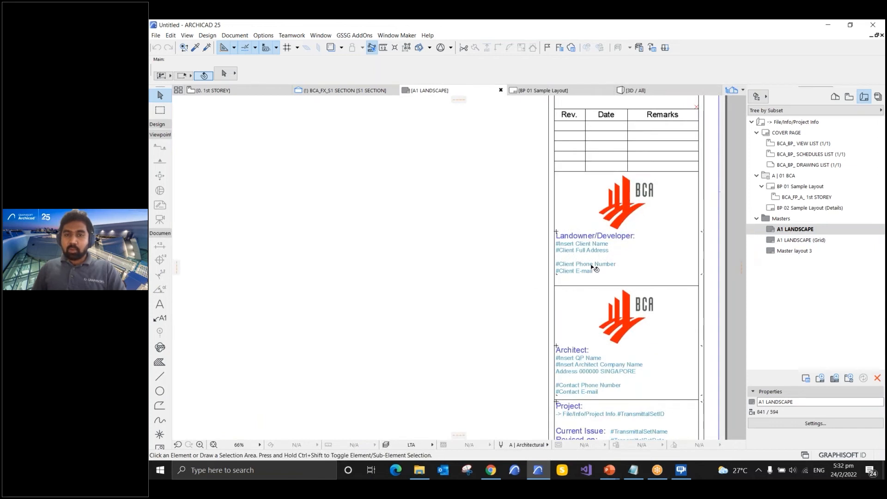
{"action": "left_click", "coordinate": [600, 256]}
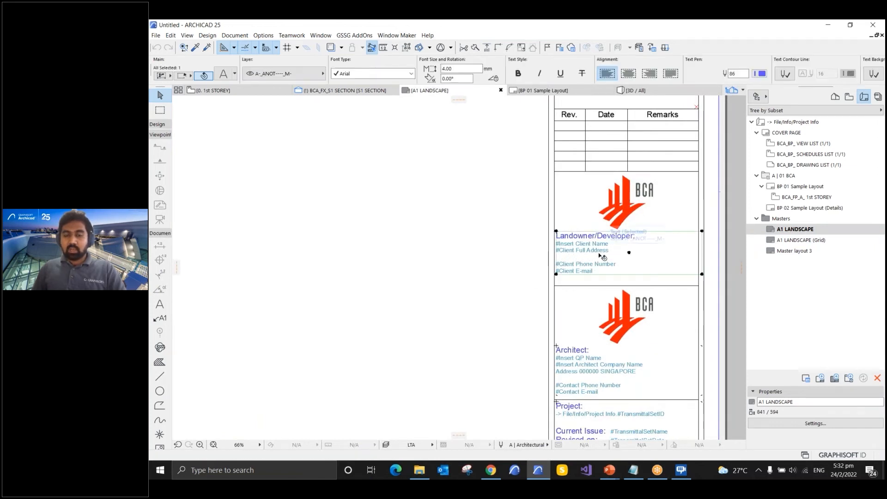
{"action": "double_click", "coordinate": [629, 253]}
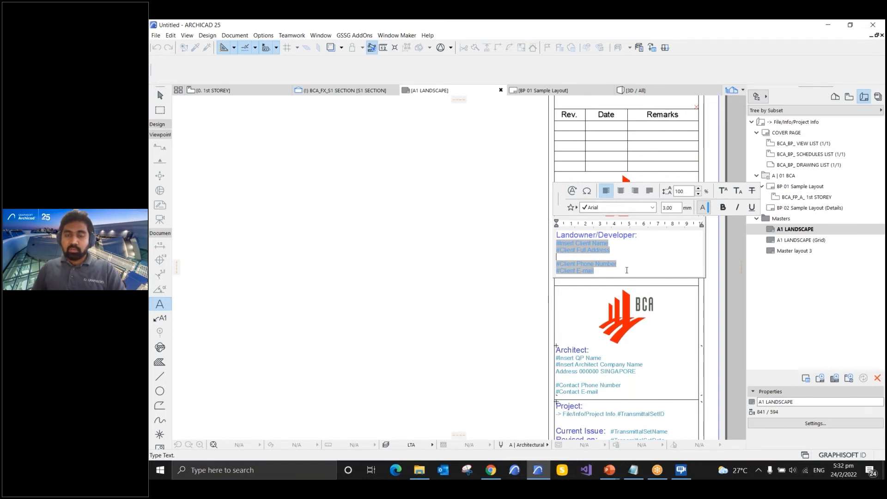
{"action": "left_click", "coordinate": [503, 292]}
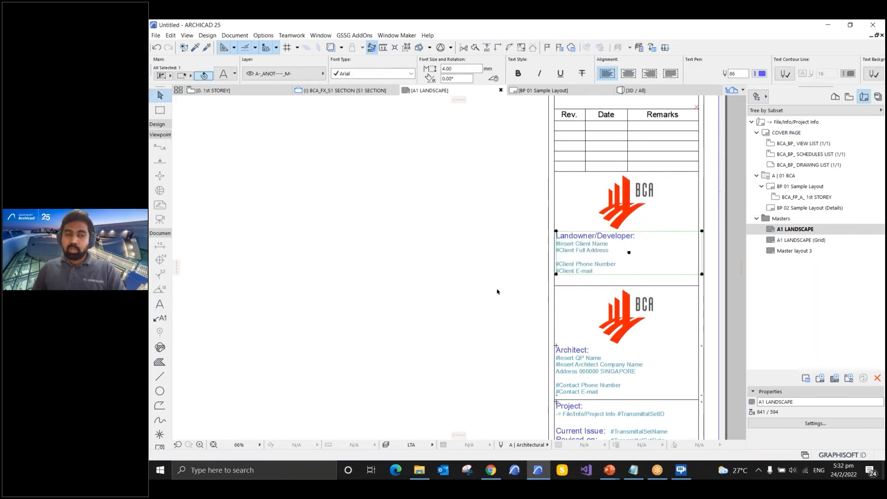
{"action": "left_click", "coordinate": [497, 292]}
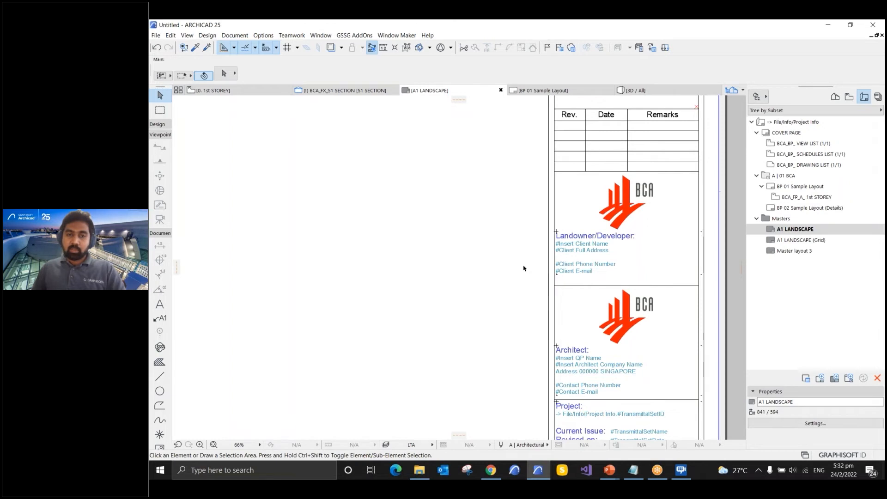
{"action": "left_click", "coordinate": [646, 227]}
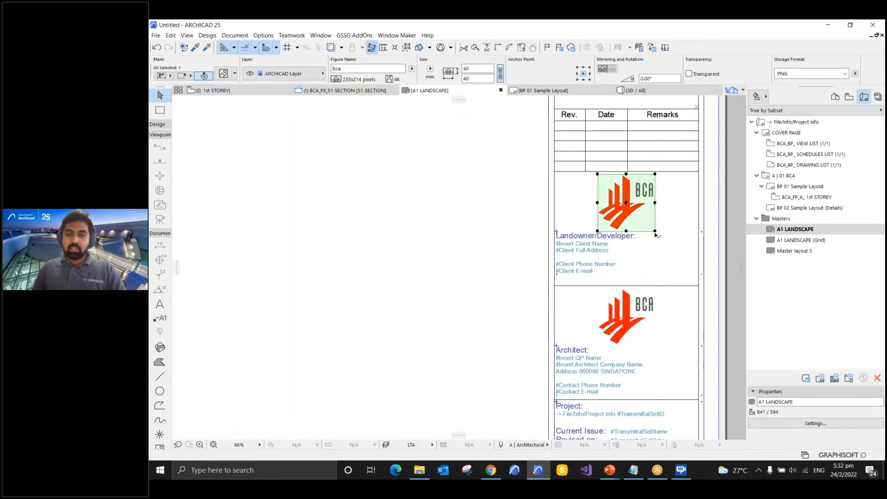
{"action": "left_click", "coordinate": [655, 231]}
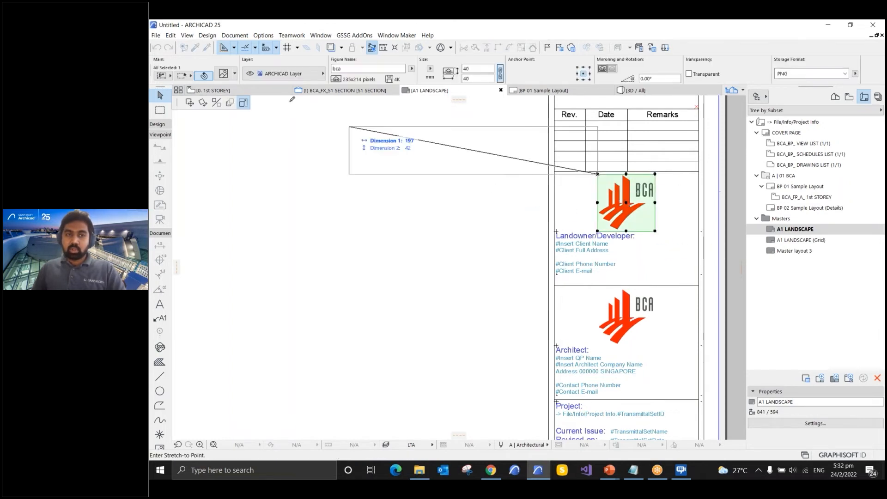
{"action": "left_click", "coordinate": [245, 103]}
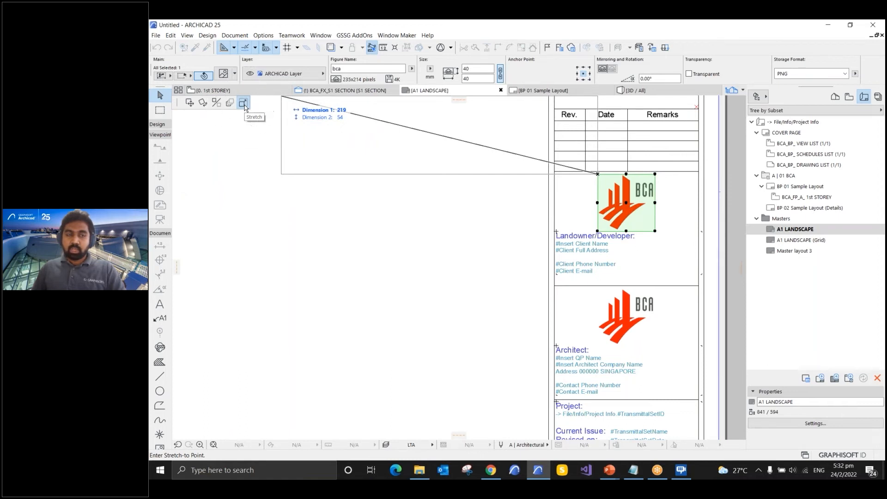
{"action": "key", "text": "Escape"}
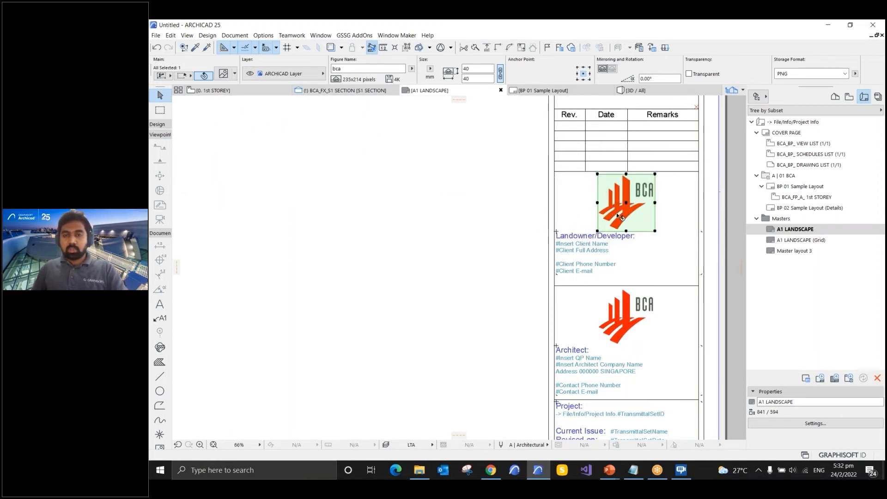
{"action": "key", "text": "Escape"}
- Open the title block's Architect text for editing and examine its autotext placeholders
{"action": "scroll", "coordinate": [439, 235], "scroll_direction": "down", "scroll_amount": 6}
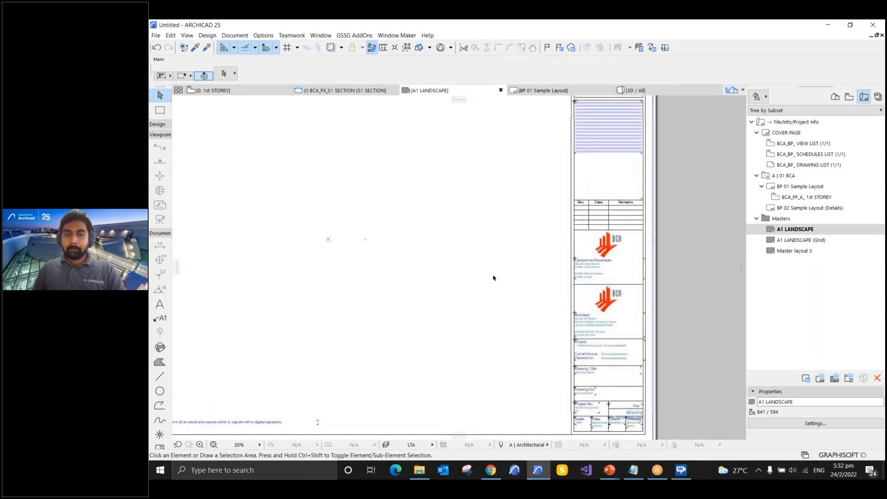
{"action": "scroll", "coordinate": [582, 365], "scroll_direction": "up", "scroll_amount": 4}
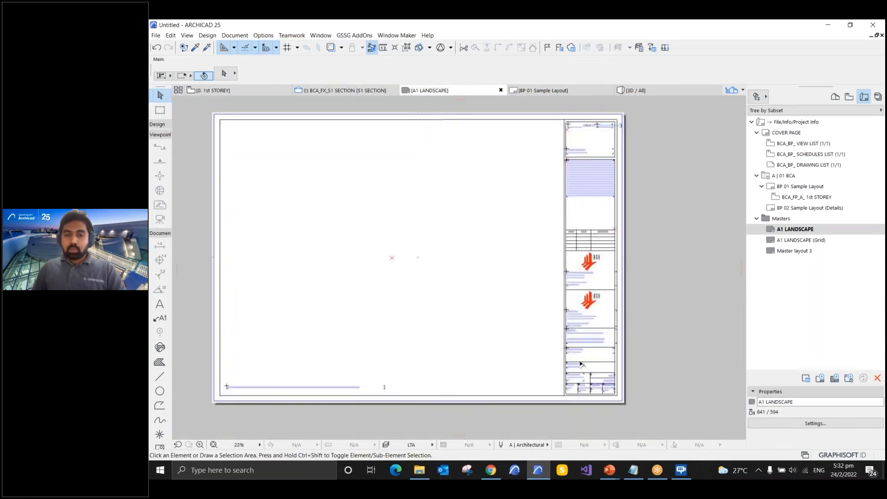
{"action": "scroll", "coordinate": [566, 300], "scroll_direction": "up", "scroll_amount": 5}
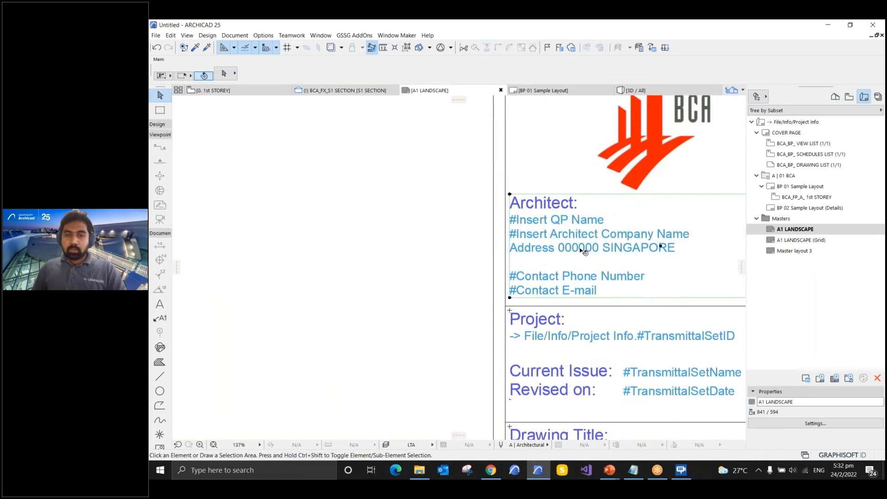
{"action": "left_click", "coordinate": [583, 264]}
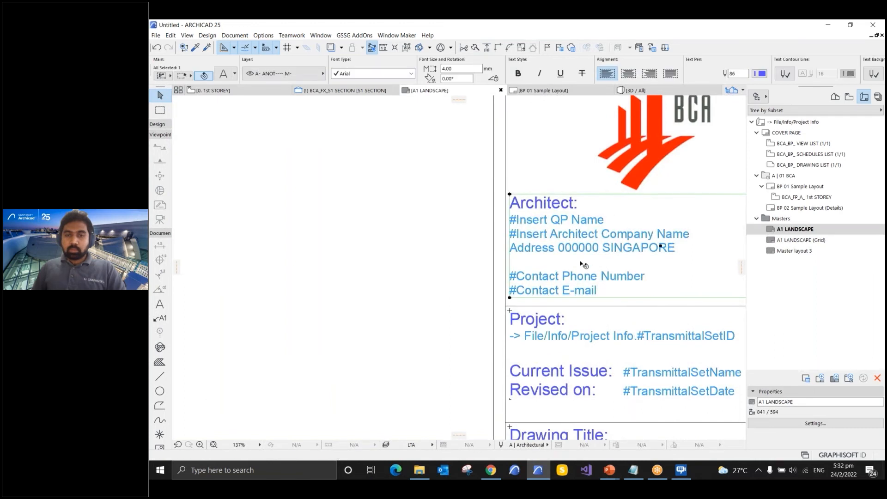
{"action": "double_click", "coordinate": [569, 236]}
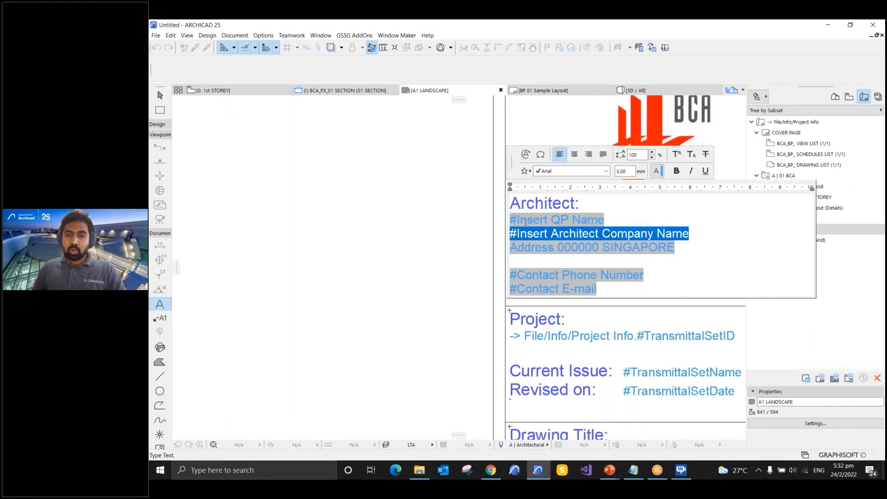
{"action": "left_click", "coordinate": [514, 218]}
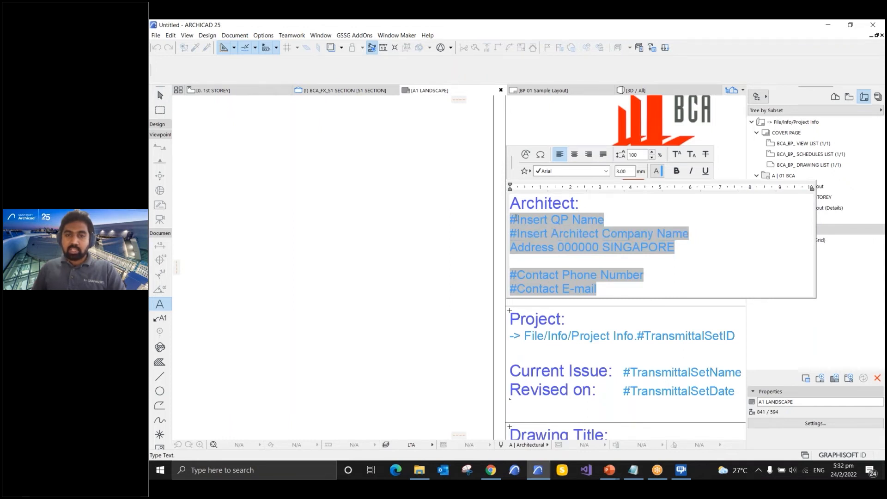
{"action": "left_click", "coordinate": [525, 159]}
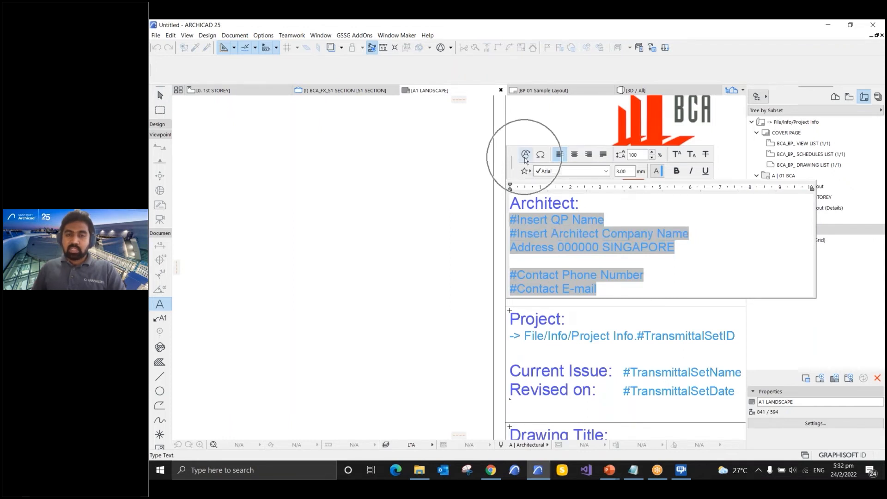
- Insert the Project Name autotext on a new line directly below the Architect heading
{"action": "left_click", "coordinate": [594, 201]}
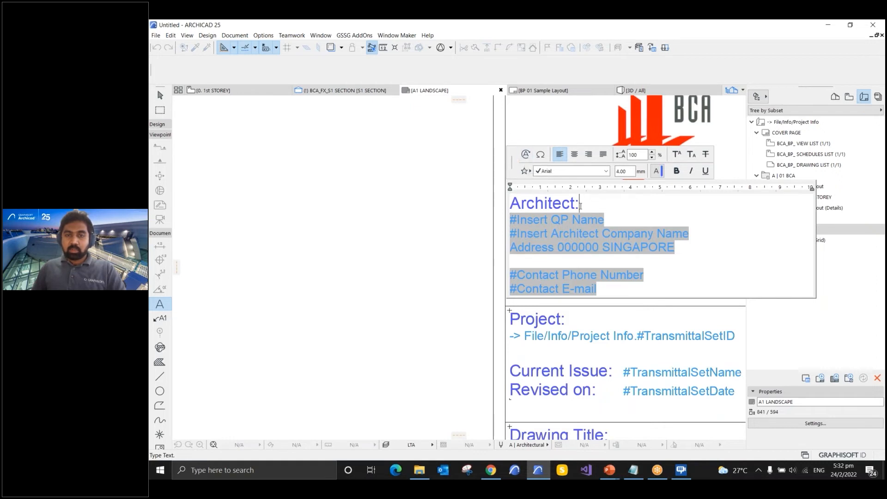
{"action": "key", "text": "Return"}
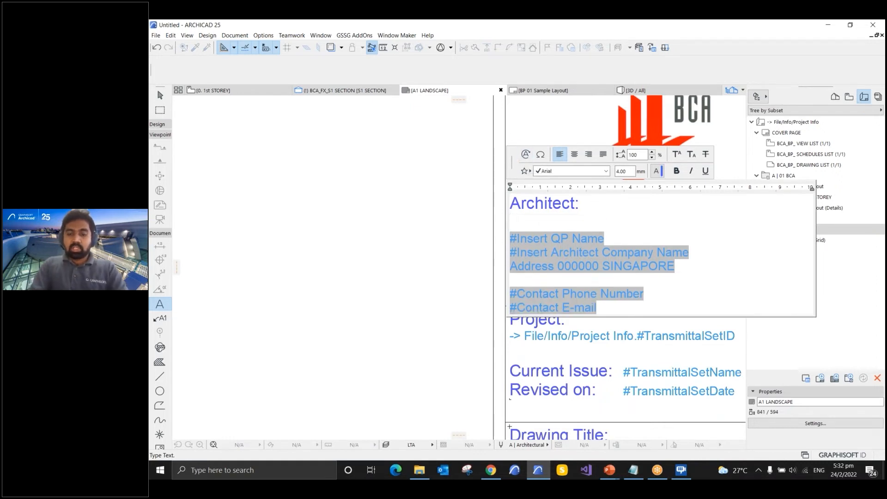
{"action": "left_click", "coordinate": [526, 155]}
{"action": "left_click", "coordinate": [525, 154]}
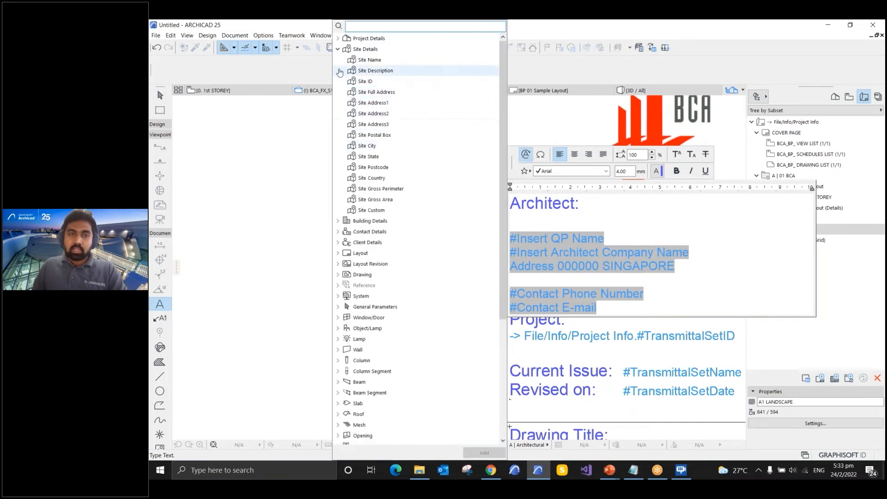
{"action": "left_click", "coordinate": [338, 39]}
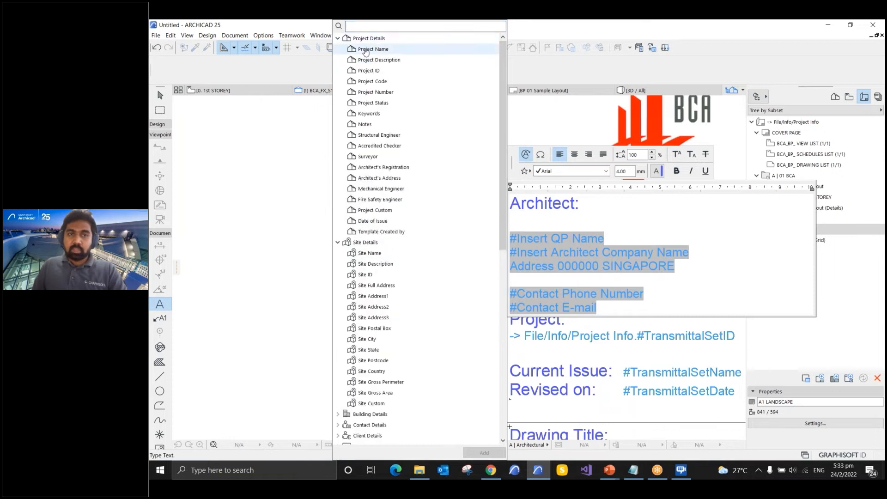
{"action": "left_click", "coordinate": [371, 54]}
{"action": "double_click", "coordinate": [370, 54]}
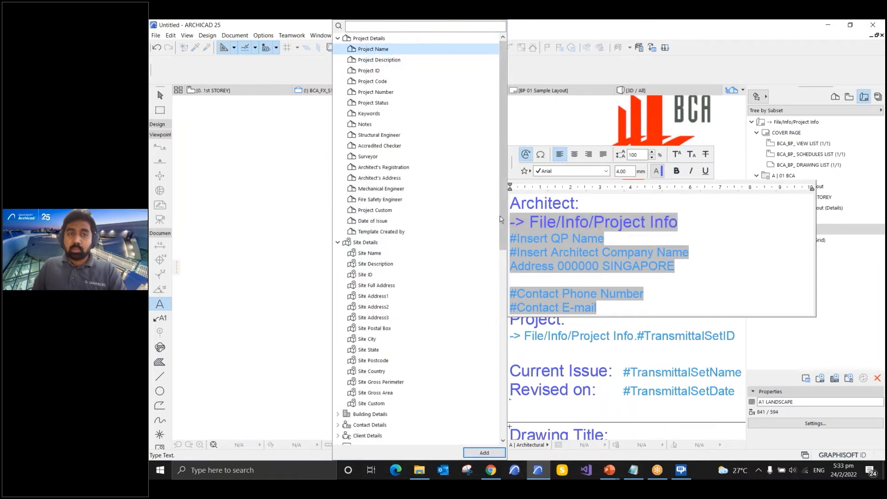
{"action": "left_click", "coordinate": [391, 50]}
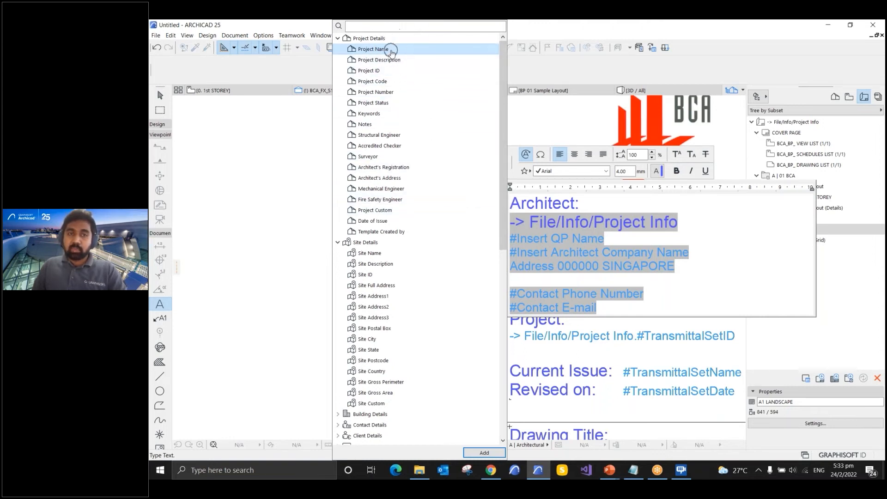
{"action": "key", "text": "ctrl"}
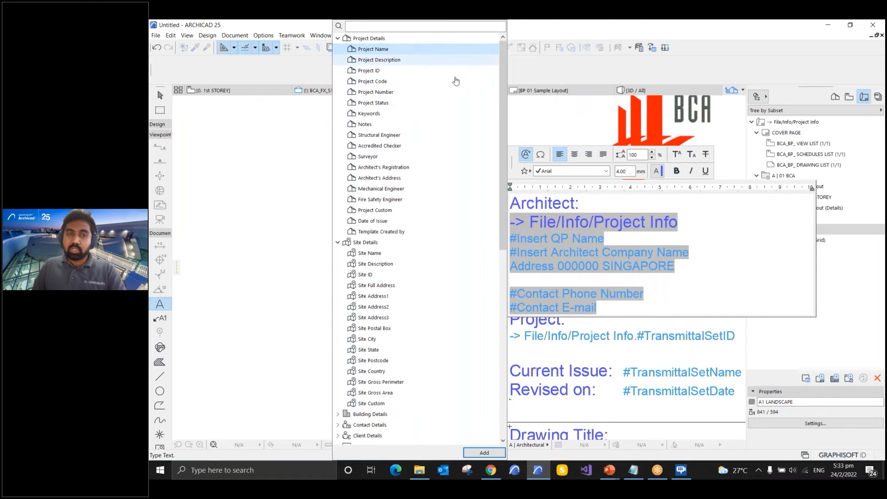
- Delete the inserted project name autotext and its extra line from the Architect text block, and finish editing
{"action": "left_click", "coordinate": [704, 227]}
{"action": "left_click_drag", "start_coordinate": [692, 222], "coordinate": [570, 218]}
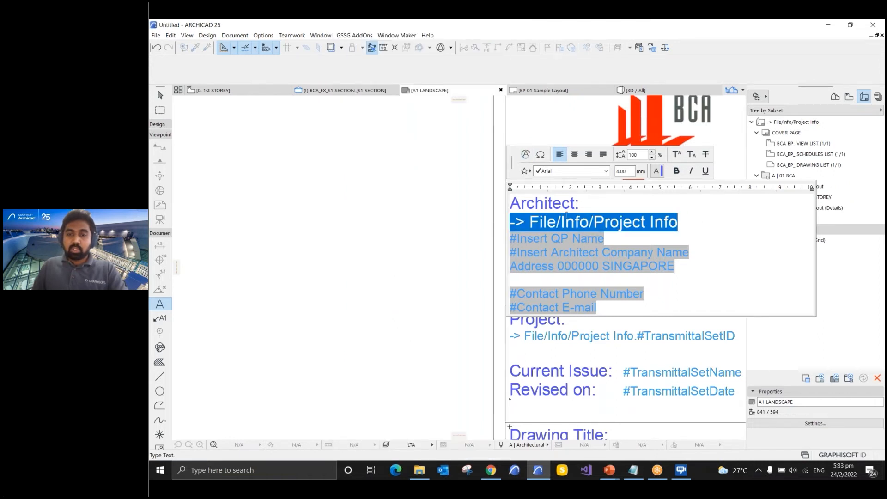
{"action": "key", "text": "Delete"}
{"action": "key", "text": "BackSpace"}
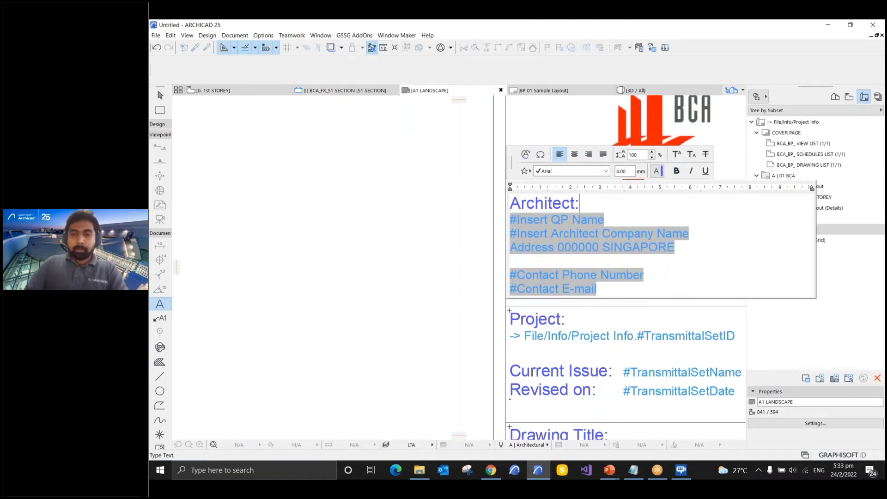
{"action": "left_click", "coordinate": [472, 198]}
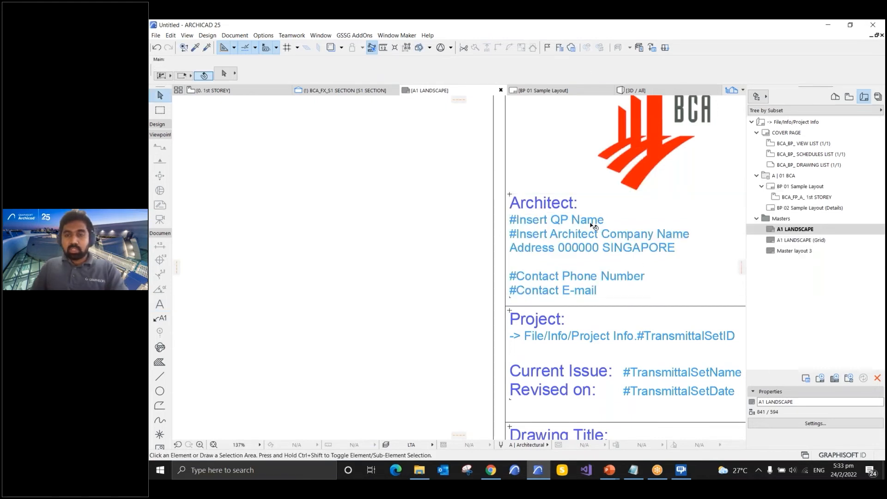
- Open the Project Info dialog, enlarge it to show more fields, and set the Project Name to "XYZ Project"
{"action": "scroll", "coordinate": [614, 273], "scroll_direction": "down", "scroll_amount": 1}
{"action": "scroll", "coordinate": [615, 272], "scroll_direction": "down", "scroll_amount": 3}
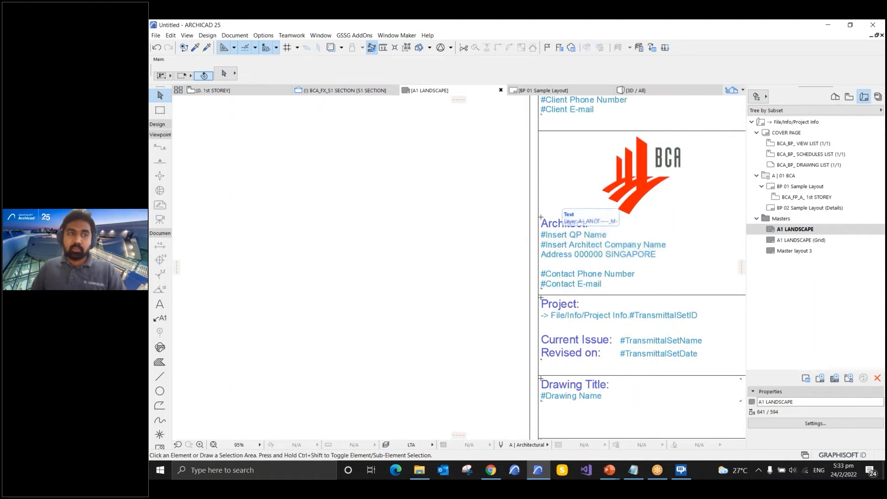
{"action": "left_click", "coordinate": [156, 35]}
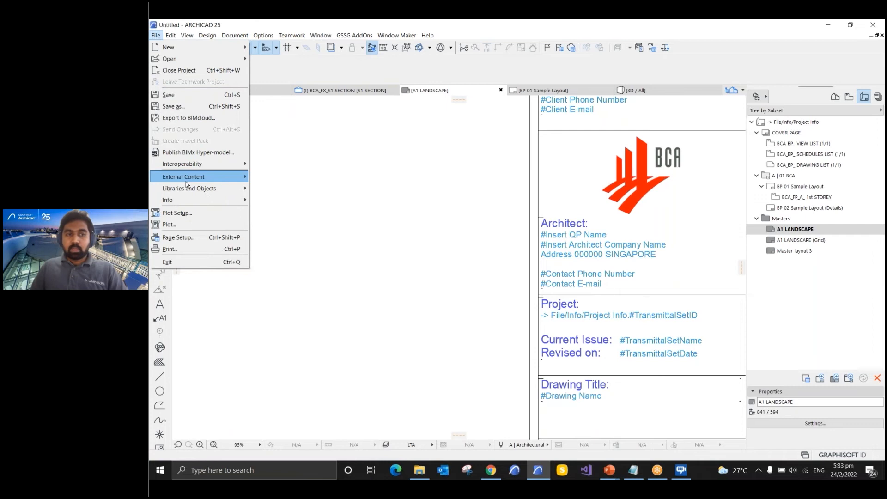
{"action": "mouse_move", "coordinate": [193, 203]}
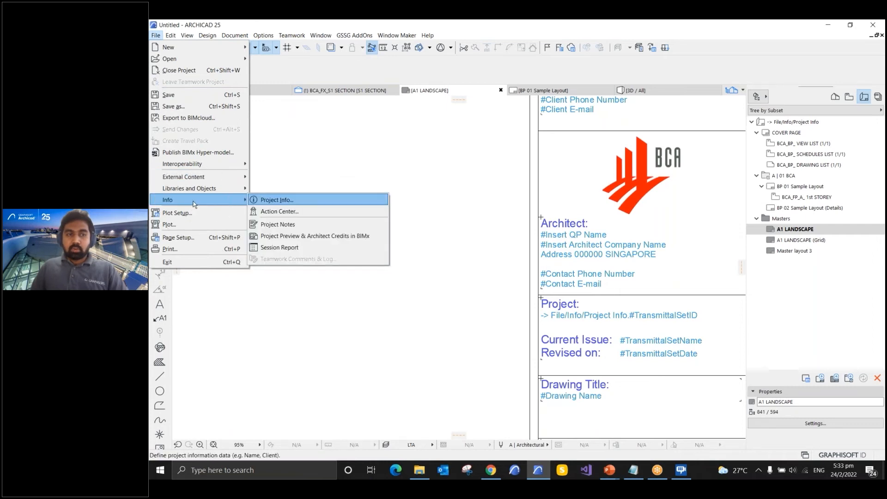
{"action": "left_click", "coordinate": [267, 201]}
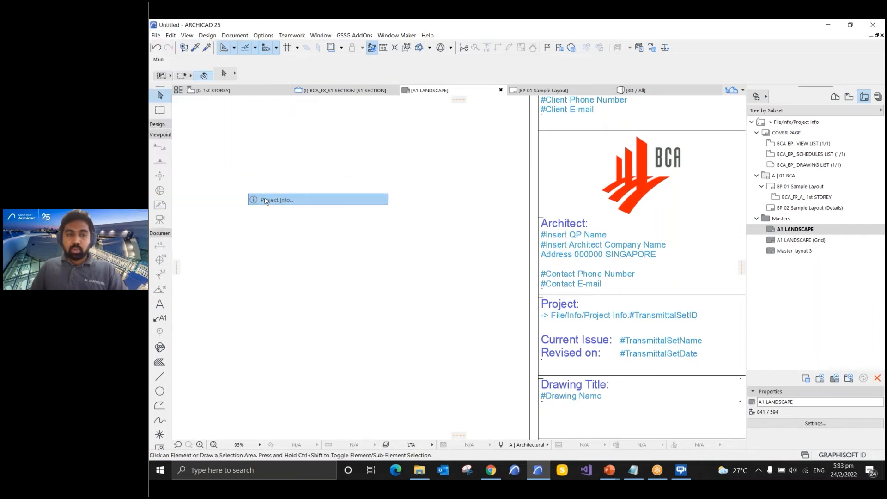
{"action": "left_click_drag", "start_coordinate": [606, 263], "coordinate": [652, 412]}
{"action": "left_click_drag", "start_coordinate": [554, 96], "coordinate": [399, 71]}
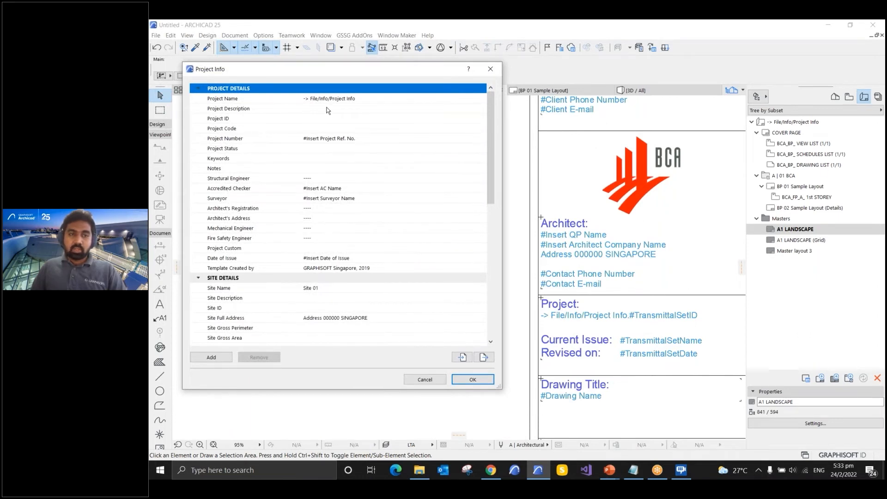
{"action": "left_click", "coordinate": [370, 99]}
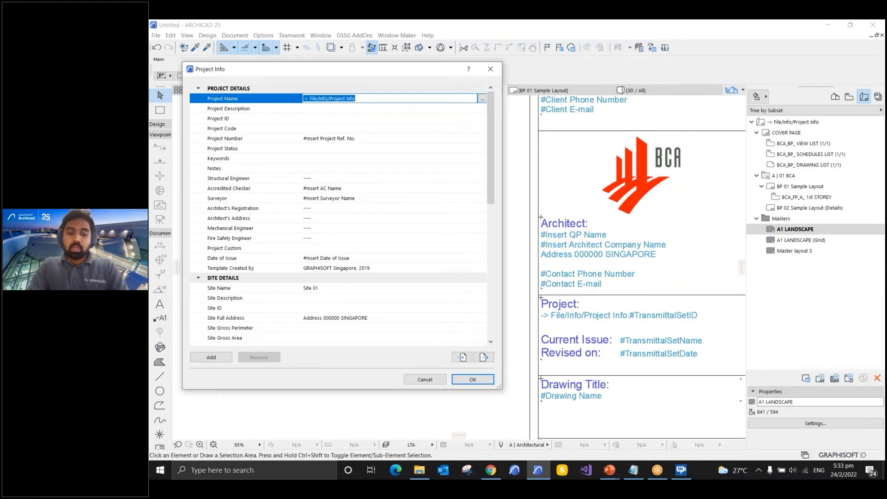
{"action": "type", "text": "XYZ Project"}
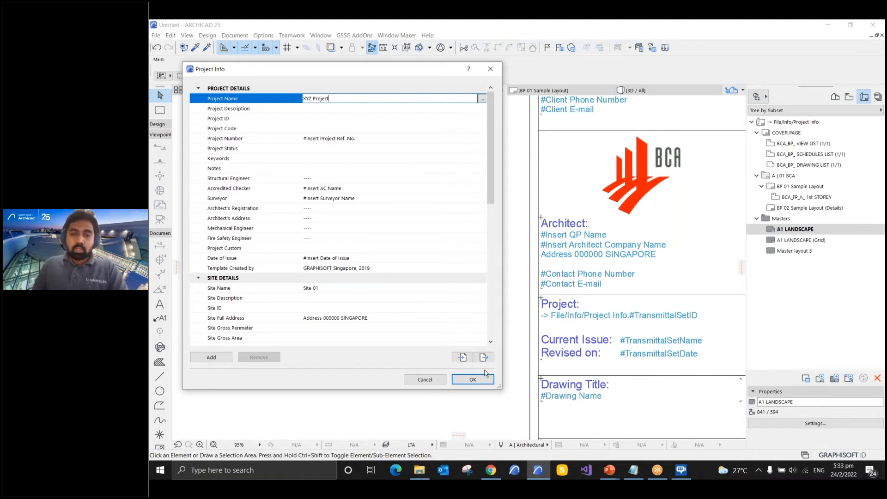
{"action": "left_click", "coordinate": [476, 380]}
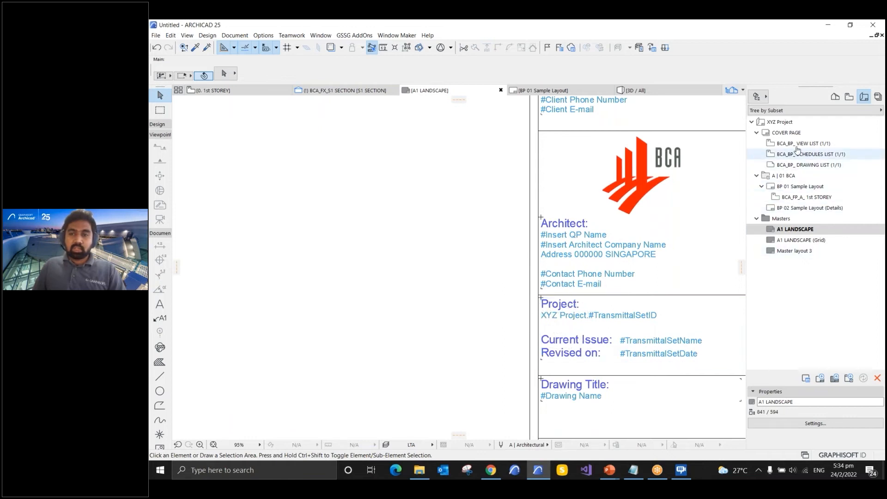
- Open the COVER PAGE layout via its view list drawing, then the BP 01 Sample Layout, and examine the Project text in its title block
{"action": "left_click", "coordinate": [799, 145]}
{"action": "double_click", "coordinate": [799, 145]}
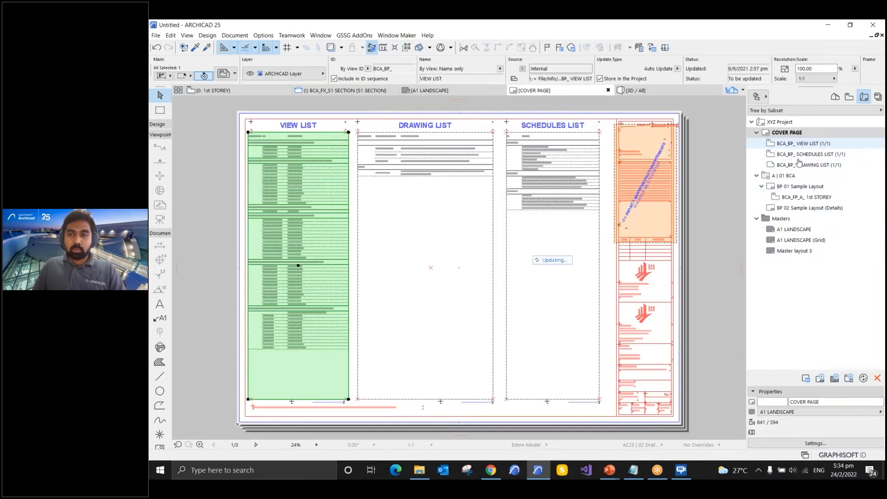
{"action": "double_click", "coordinate": [798, 185]}
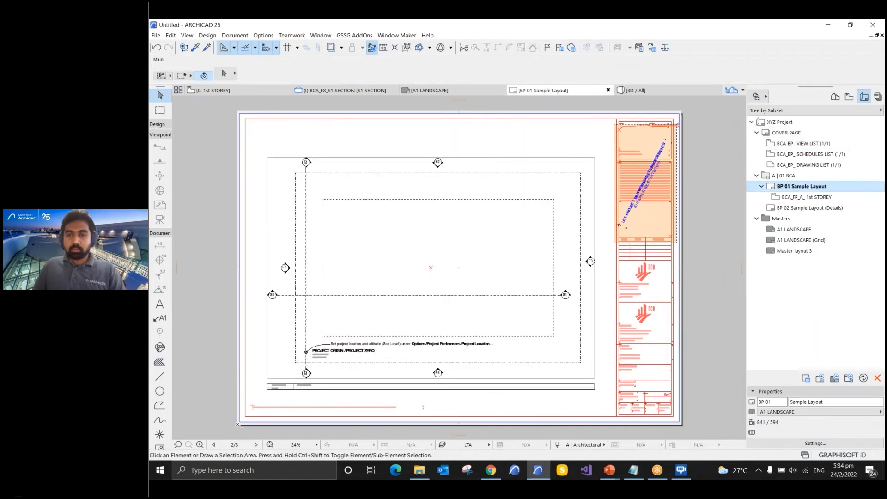
{"action": "scroll", "coordinate": [618, 373], "scroll_direction": "up", "scroll_amount": 5}
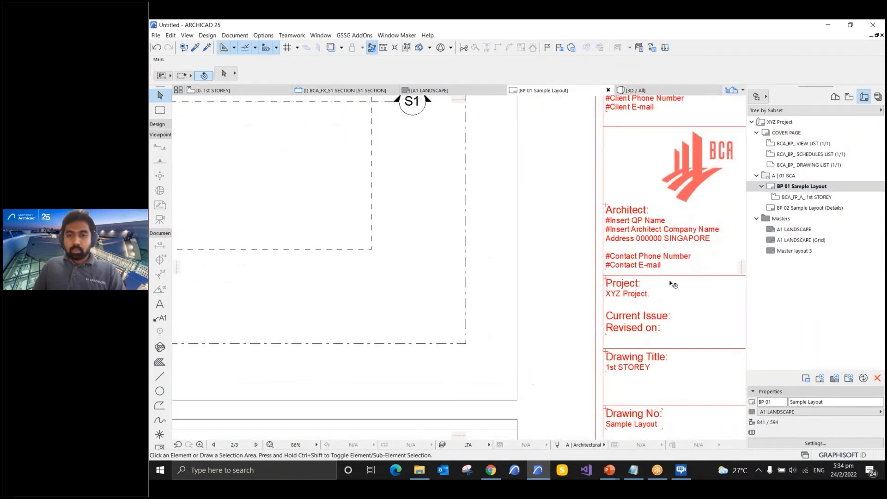
- Examine the title block fields on the BP 01 Sample Layout, including the architect, project and drawing title entries
{"action": "scroll", "coordinate": [705, 239], "scroll_direction": "up", "scroll_amount": 3}
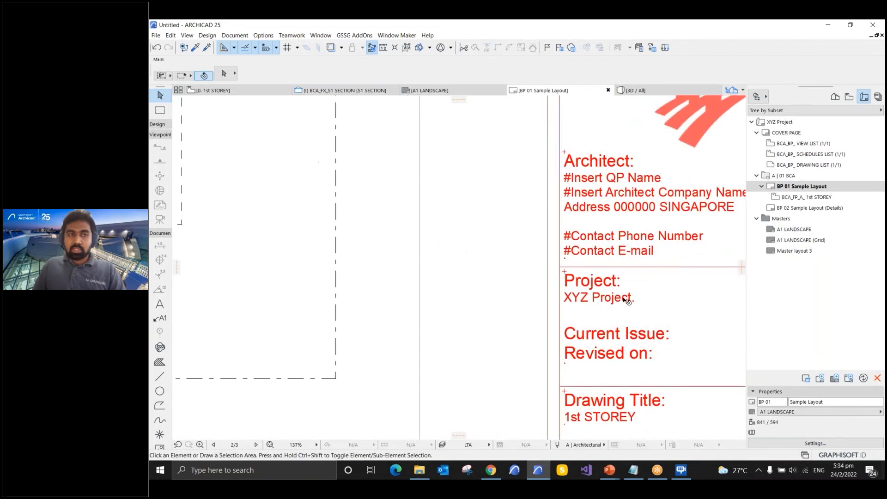
{"action": "scroll", "coordinate": [625, 298], "scroll_direction": "down", "scroll_amount": 2}
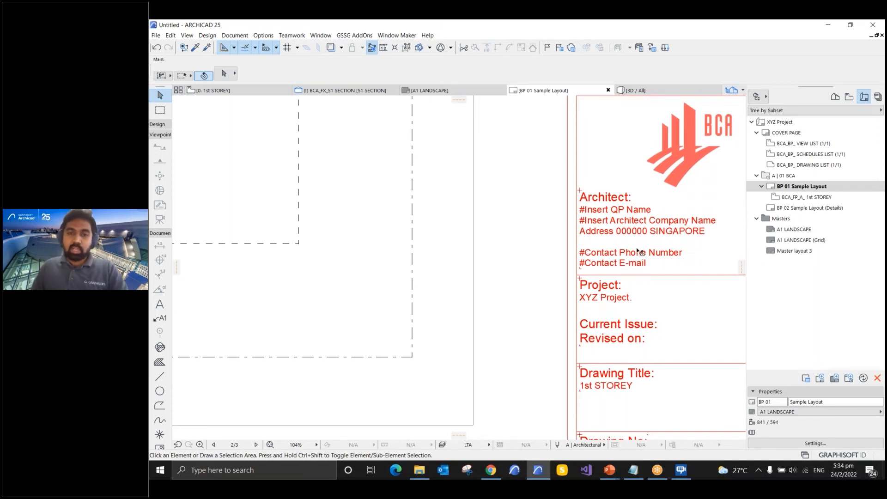
{"action": "scroll", "coordinate": [639, 252], "scroll_direction": "down", "scroll_amount": 2}
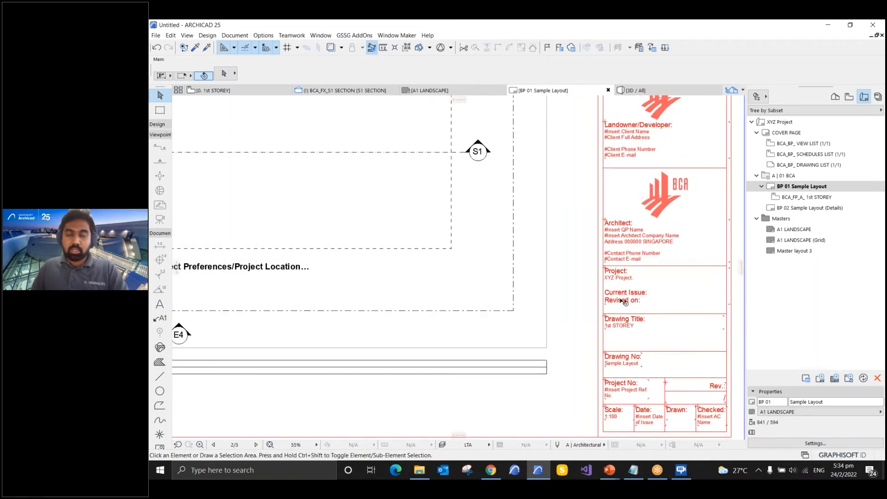
{"action": "scroll", "coordinate": [623, 301], "scroll_direction": "down", "scroll_amount": 2}
{"action": "scroll", "coordinate": [654, 277], "scroll_direction": "down", "scroll_amount": 2}
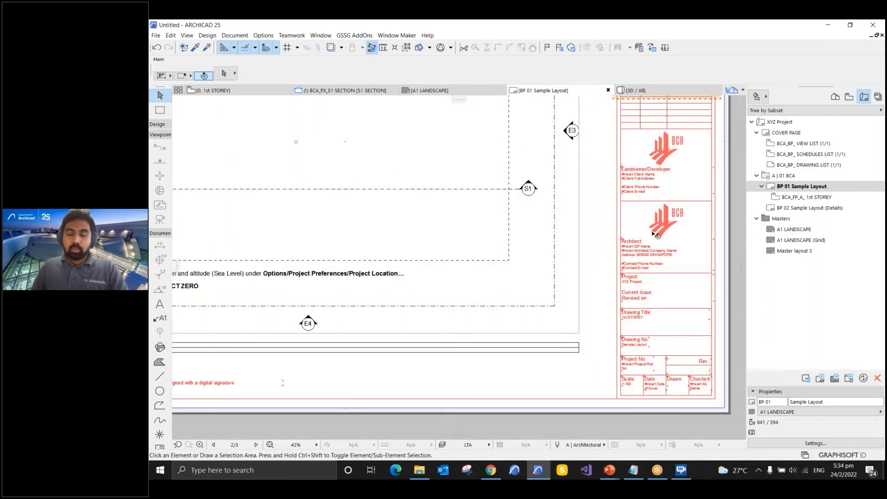
{"action": "scroll", "coordinate": [652, 271], "scroll_direction": "down", "scroll_amount": 1}
{"action": "middle_click_drag", "start_coordinate": [652, 270], "coordinate": [663, 338]}
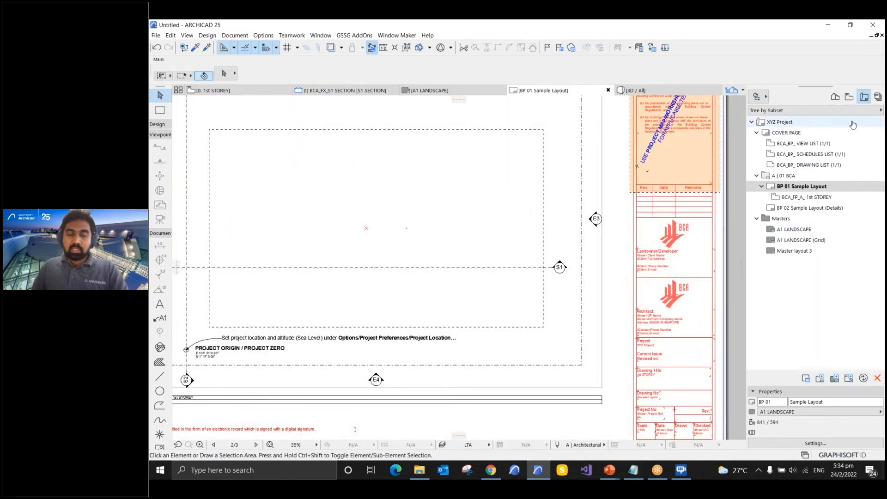
- Check the saved views in the View Map, return to the Layout Book and select the 1st storey drawing on the layout
{"action": "left_click", "coordinate": [850, 98]}
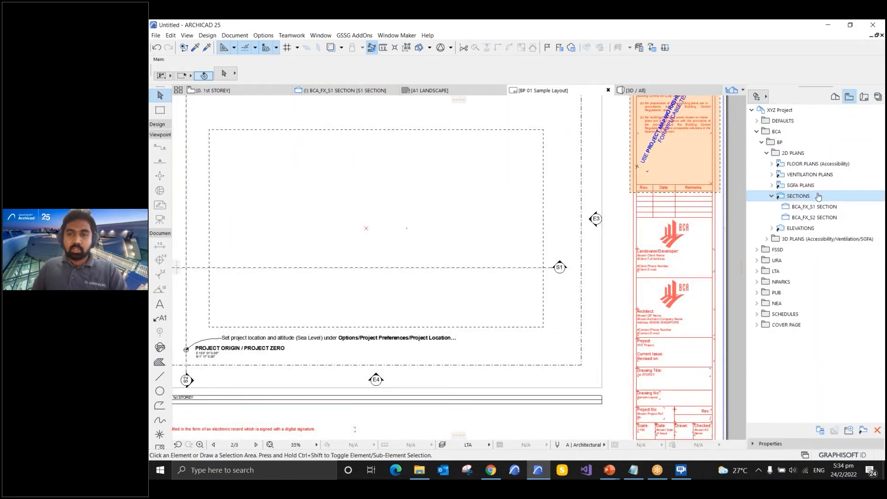
{"action": "left_click", "coordinate": [864, 97]}
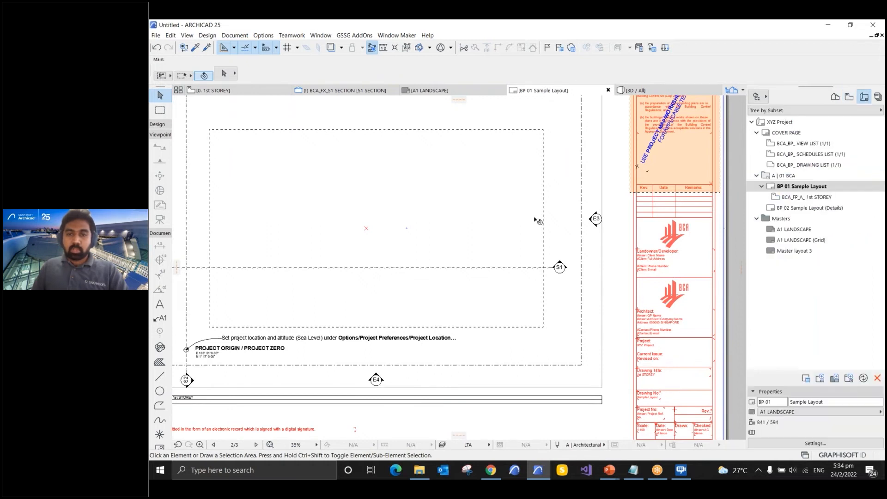
{"action": "left_click", "coordinate": [602, 268]}
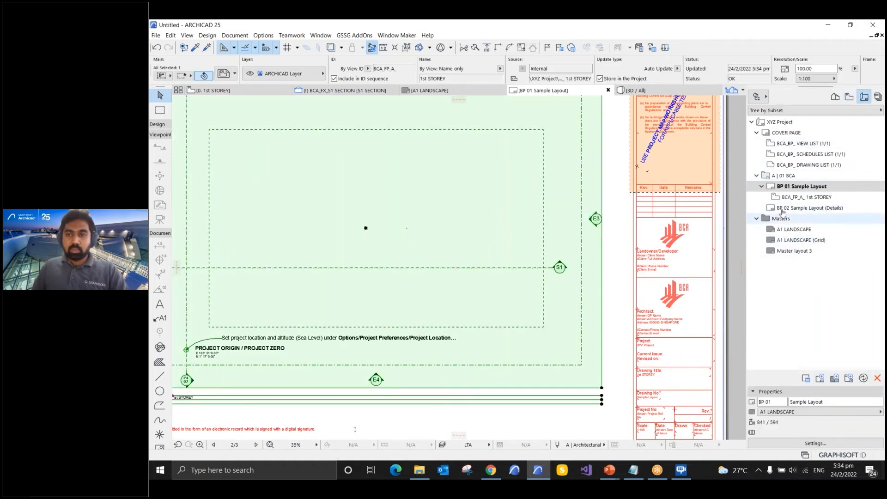
- List the FLOOR PLANS (Accessibility) views in the View Map and highlight the 7th storey view
{"action": "left_click", "coordinate": [850, 97]}
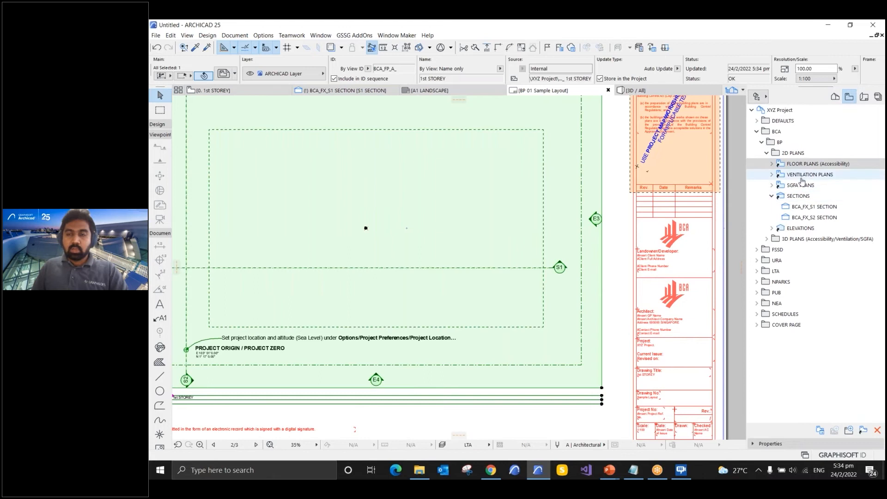
{"action": "scroll", "coordinate": [610, 228], "scroll_direction": "down", "scroll_amount": 4}
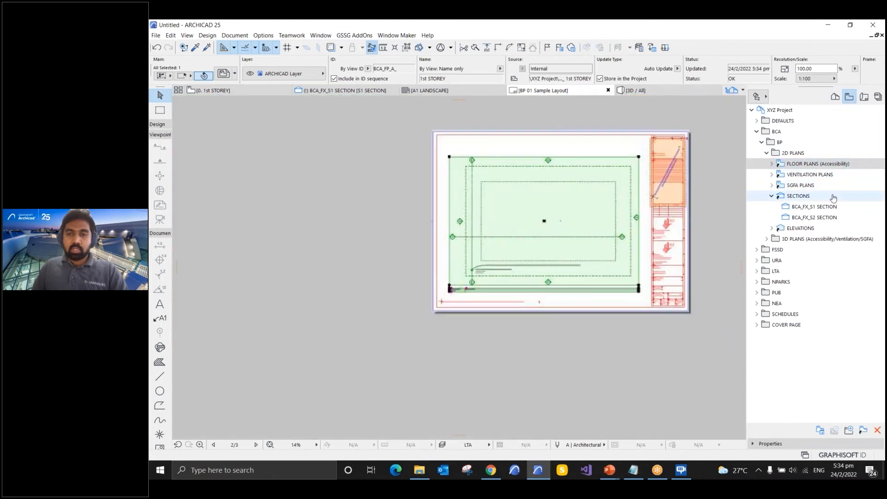
{"action": "left_click", "coordinate": [772, 163]}
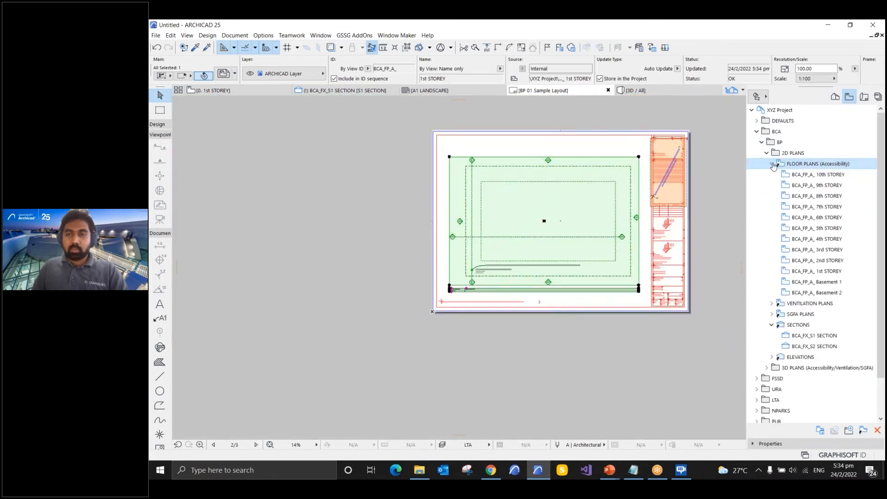
{"action": "left_click", "coordinate": [830, 207]}
{"action": "mouse_move", "coordinate": [555, 204]}
{"action": "left_mouse_down"}
{"action": "mouse_move", "coordinate": [550, 218]}
{"action": "mouse_move", "coordinate": [570, 204]}
{"action": "left_mouse_up"}
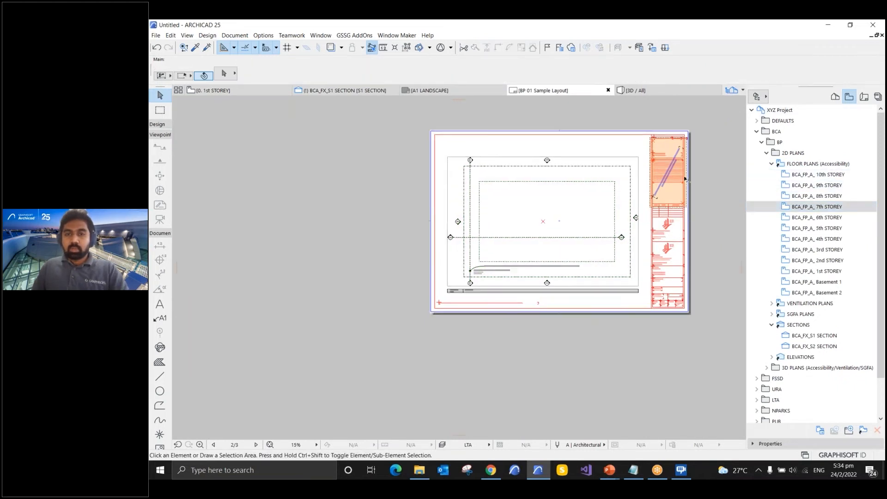
- Select the placed 1st storey drawing on the BP 01 Sample Layout
{"action": "scroll", "coordinate": [688, 180], "scroll_direction": "up", "scroll_amount": 3}
{"action": "scroll", "coordinate": [687, 180], "scroll_direction": "up", "scroll_amount": 1}
{"action": "left_click", "coordinate": [395, 237]}
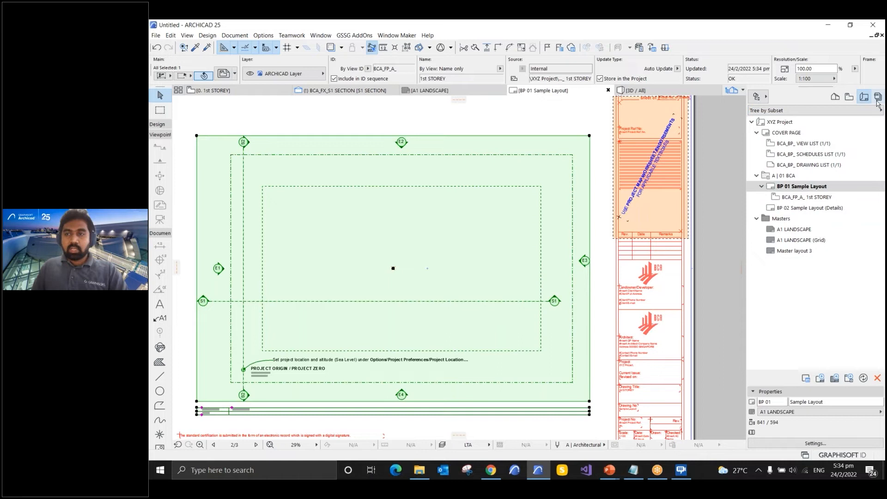
- Compare the View Map's FLOOR PLANS (Accessibility) folder with the BP 01 Sample Layout in the Layout Book
{"action": "left_click", "coordinate": [877, 98]}
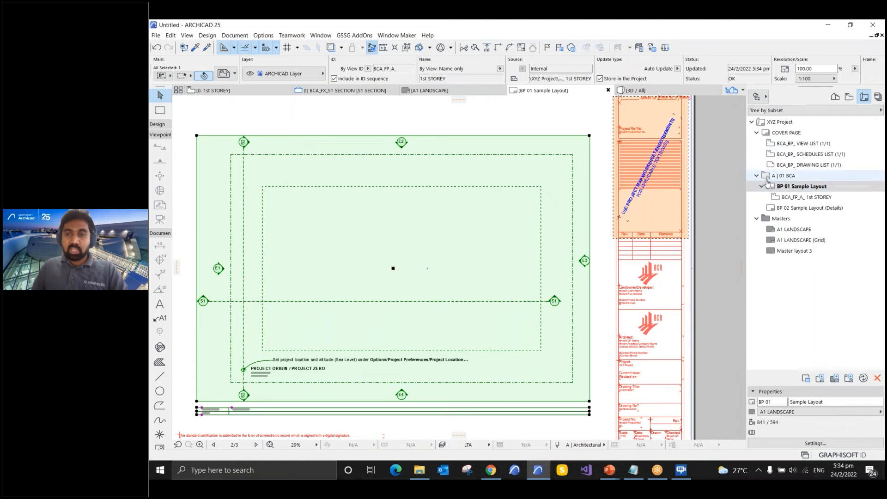
{"action": "left_click", "coordinate": [849, 97]}
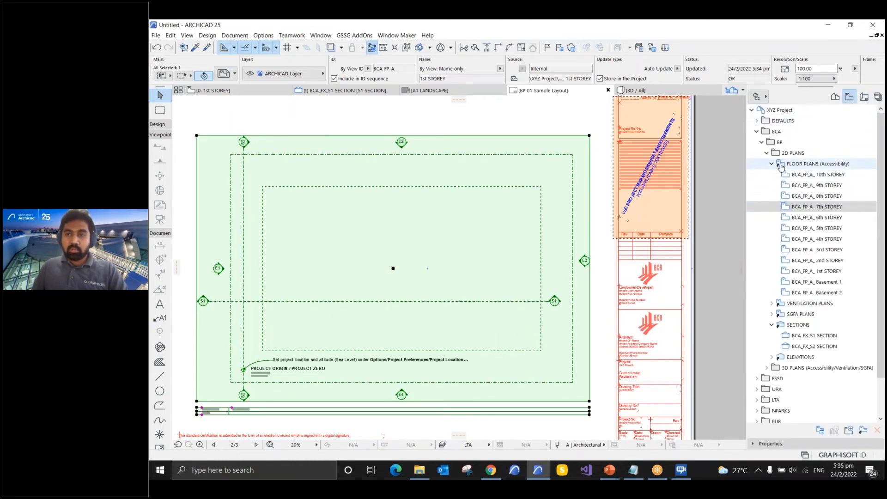
{"action": "left_click", "coordinate": [781, 165]}
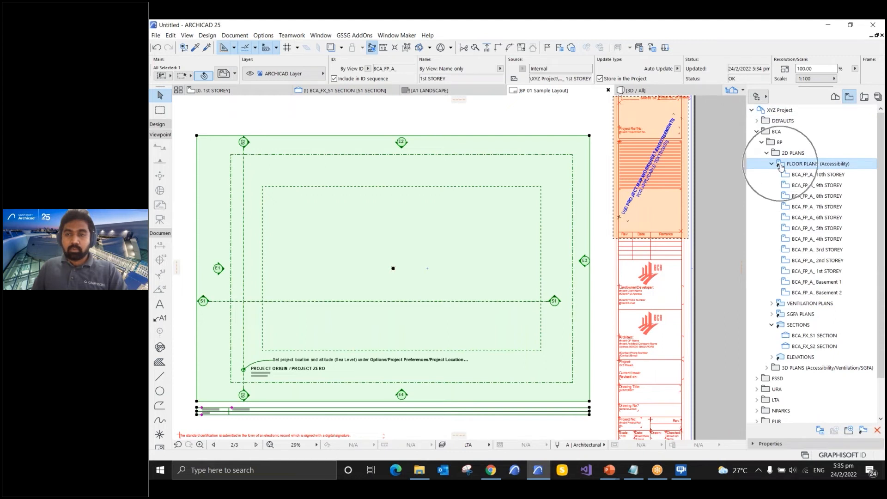
{"action": "left_click", "coordinate": [864, 96]}
{"action": "left_click", "coordinate": [771, 186]}
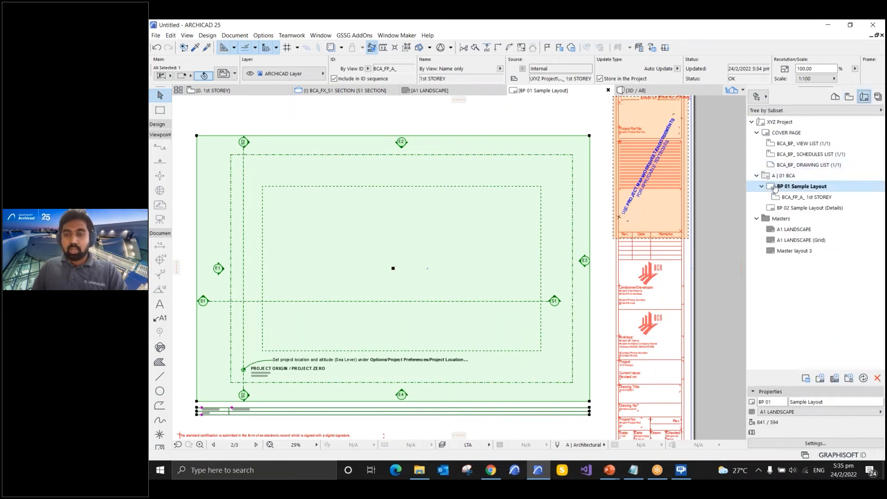
{"action": "left_click", "coordinate": [772, 186]}
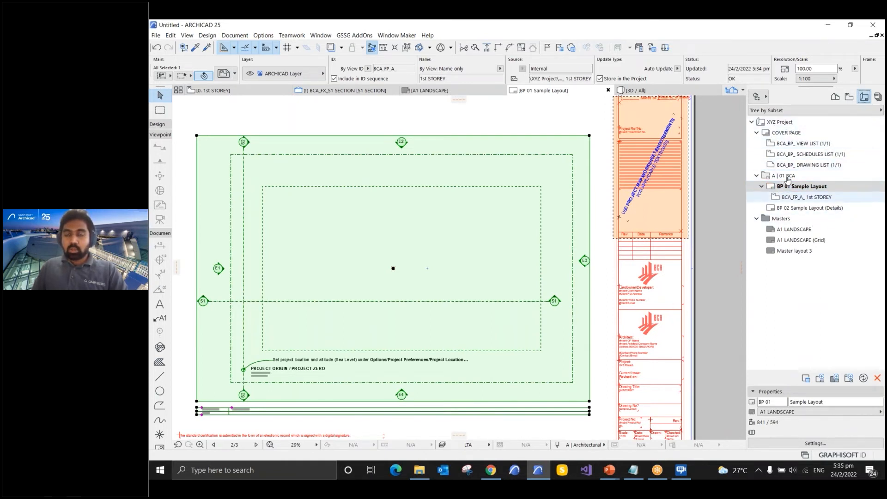
{"action": "left_click", "coordinate": [825, 186]}
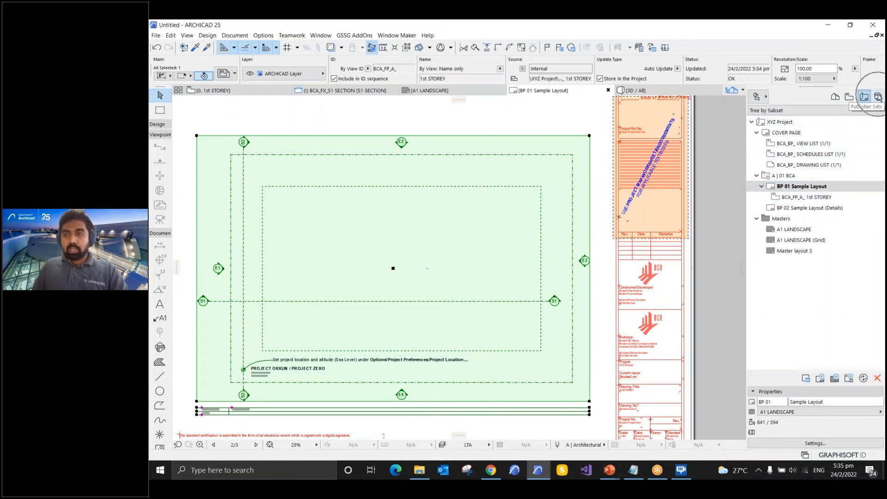
- Look through the Publisher Sets and open the A | Layouts (DWG - For further editing) set
{"action": "left_click", "coordinate": [878, 97]}
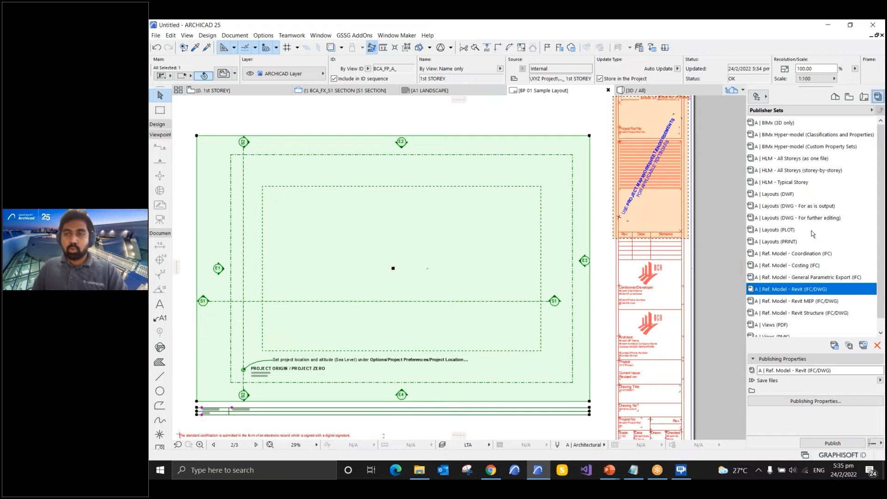
{"action": "left_click", "coordinate": [789, 206]}
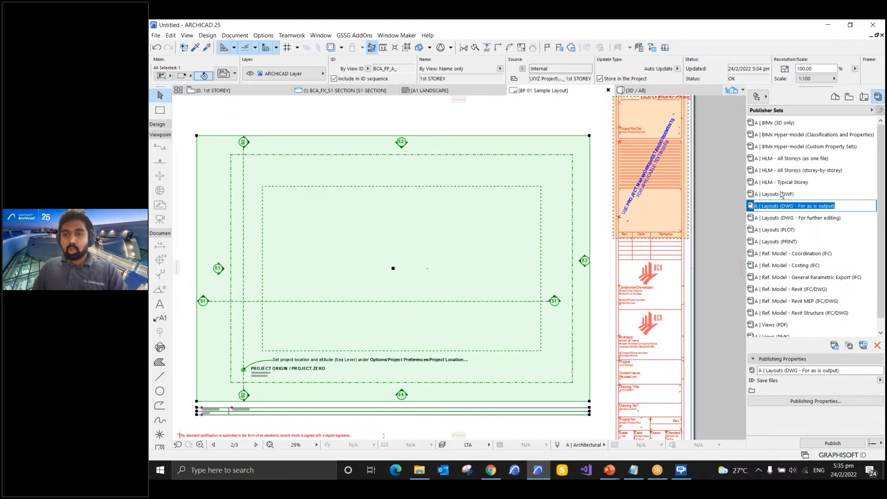
{"action": "scroll", "coordinate": [807, 172], "scroll_direction": "down", "scroll_amount": 2}
{"action": "scroll", "coordinate": [806, 169], "scroll_direction": "up", "scroll_amount": 2}
{"action": "scroll", "coordinate": [798, 196], "scroll_direction": "down", "scroll_amount": 1}
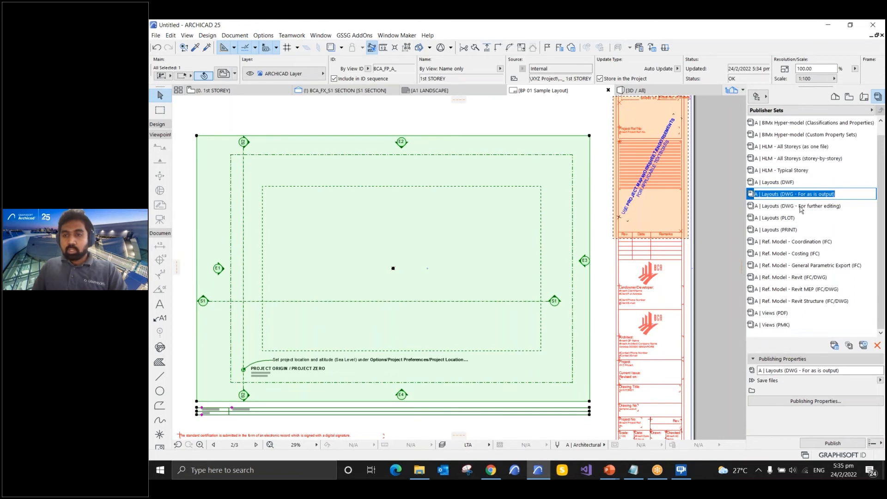
{"action": "left_click", "coordinate": [771, 206]}
{"action": "scroll", "coordinate": [776, 218], "scroll_direction": "up", "scroll_amount": 1}
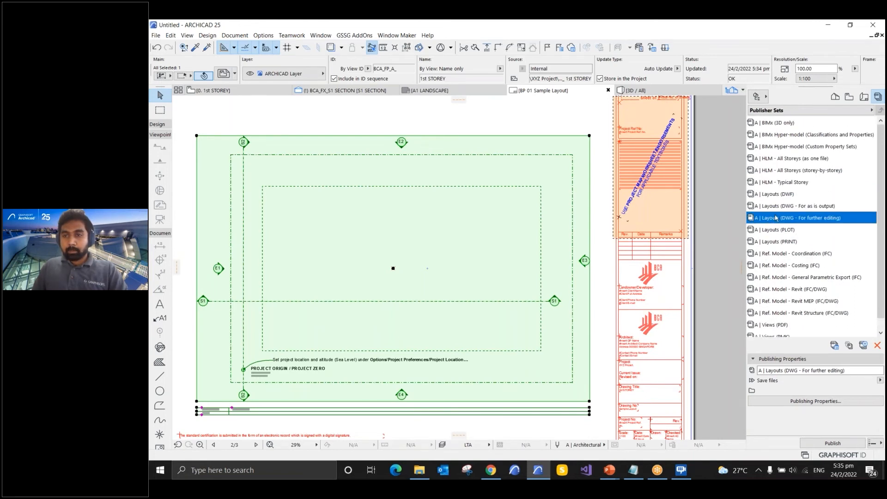
{"action": "double_click", "coordinate": [776, 217]}
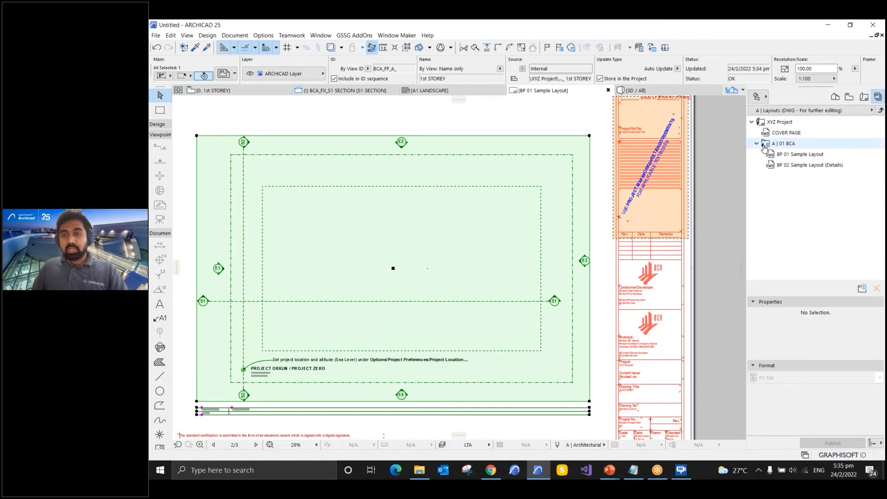
- Compare the layouts in the Layout Book with the contents of the opened DWG publisher set
{"action": "left_click", "coordinate": [864, 96]}
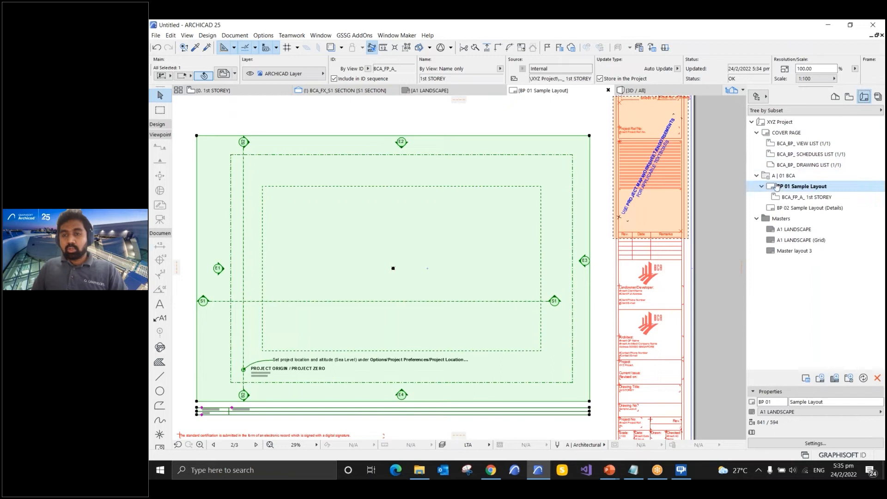
{"action": "left_click", "coordinate": [878, 96]}
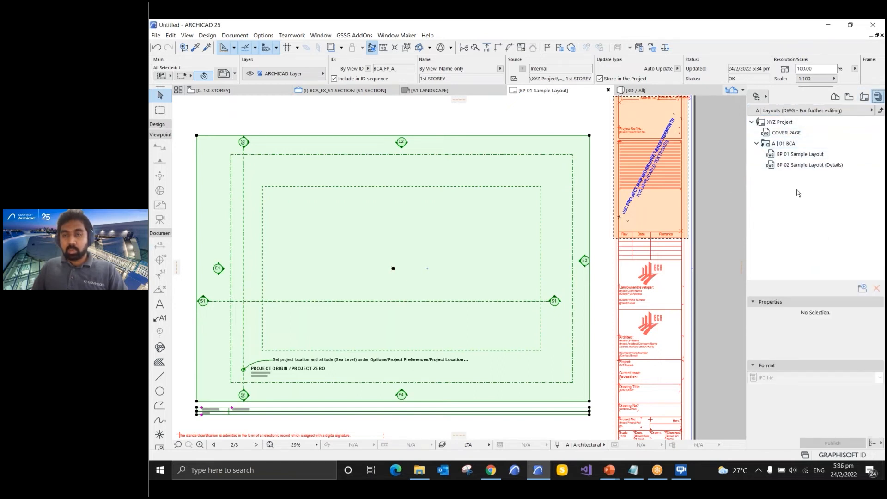
{"action": "left_click", "coordinate": [863, 98]}
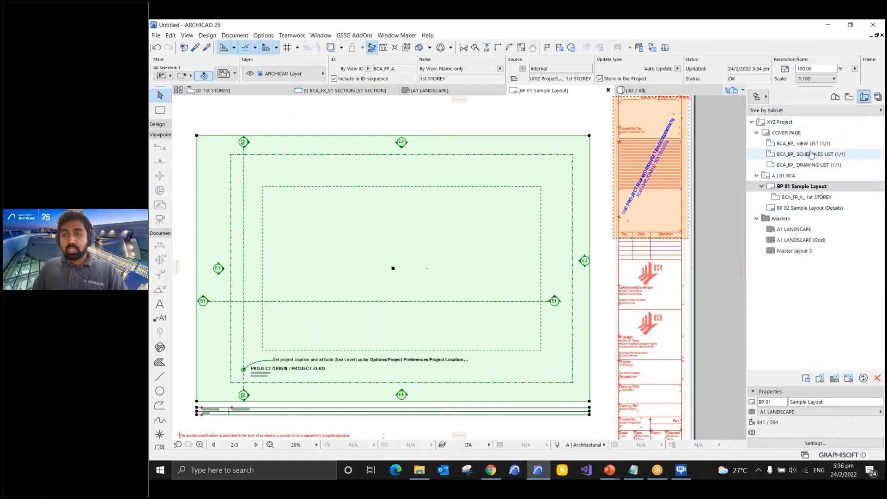
{"action": "left_click", "coordinate": [878, 96]}
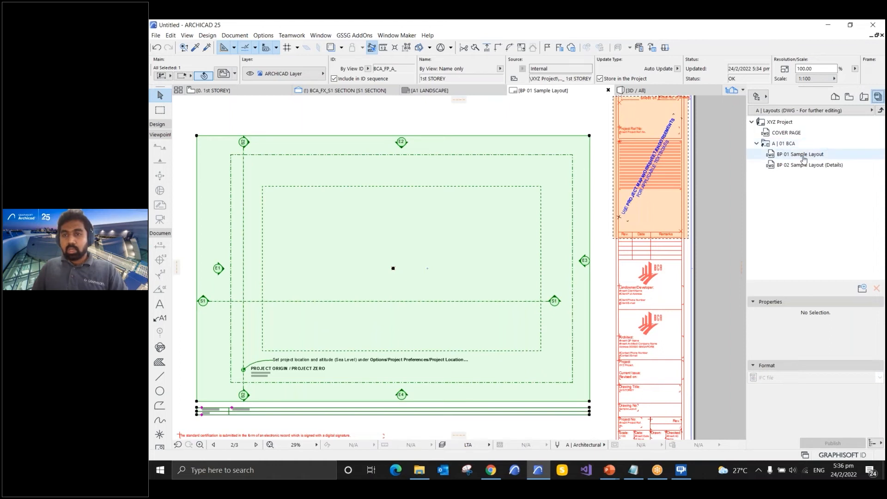
- Select XYZ Project in the publisher set and review the available output formats, keeping DWG
{"action": "left_click", "coordinate": [779, 123]}
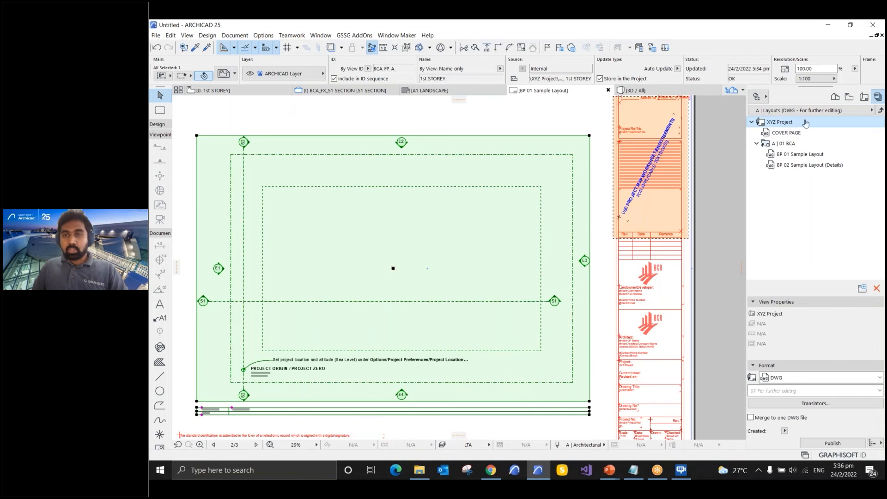
{"action": "left_click", "coordinate": [753, 123]}
{"action": "left_click", "coordinate": [753, 123]}
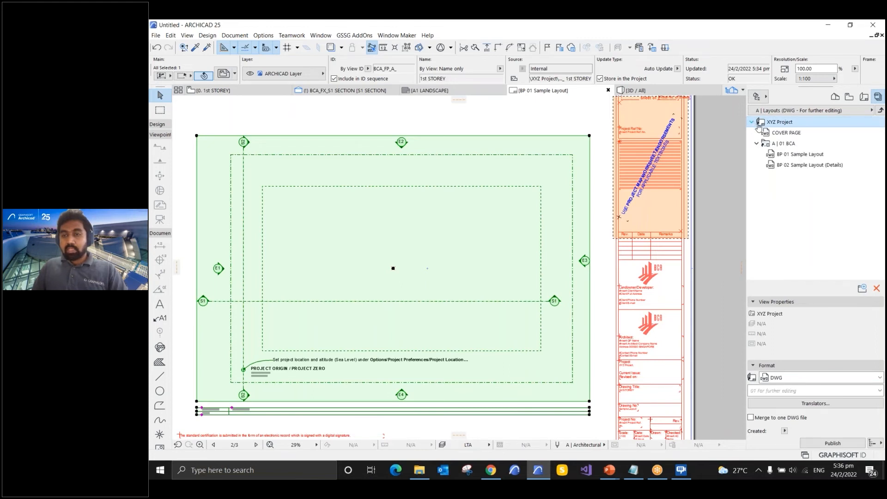
{"action": "left_click", "coordinate": [793, 378]}
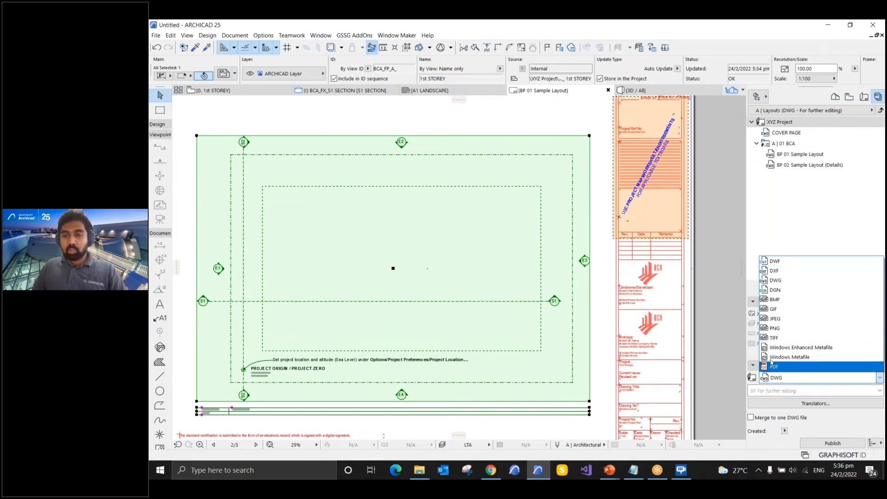
{"action": "left_click", "coordinate": [809, 215]}
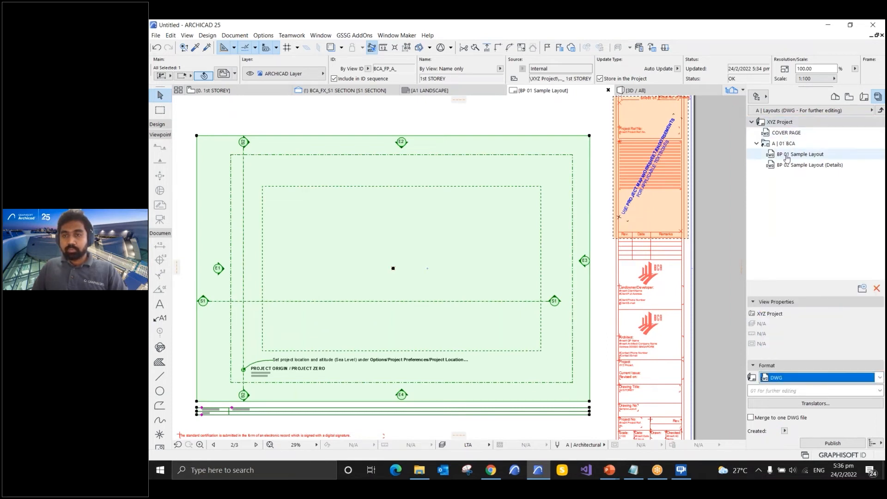
- Review the DWG translator choices for XYZ Project, then select the COVER PAGE layout to view its publishing settings
{"action": "left_click", "coordinate": [785, 124]}
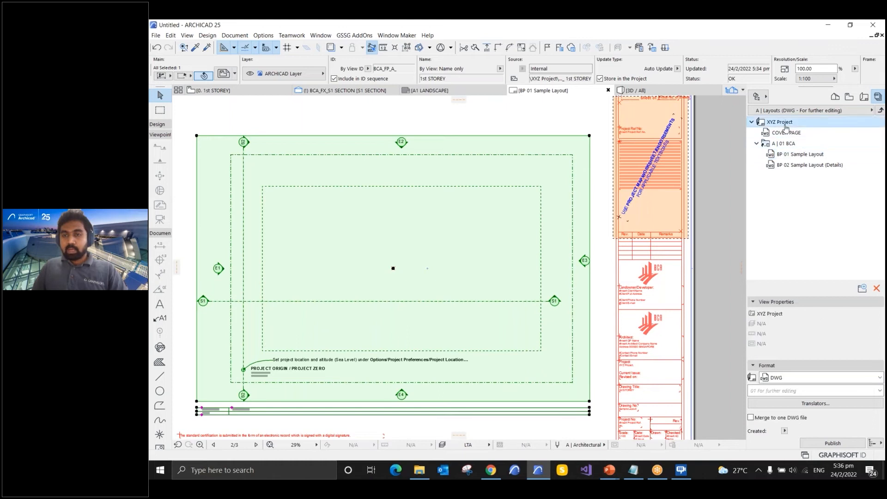
{"action": "left_click", "coordinate": [815, 391]}
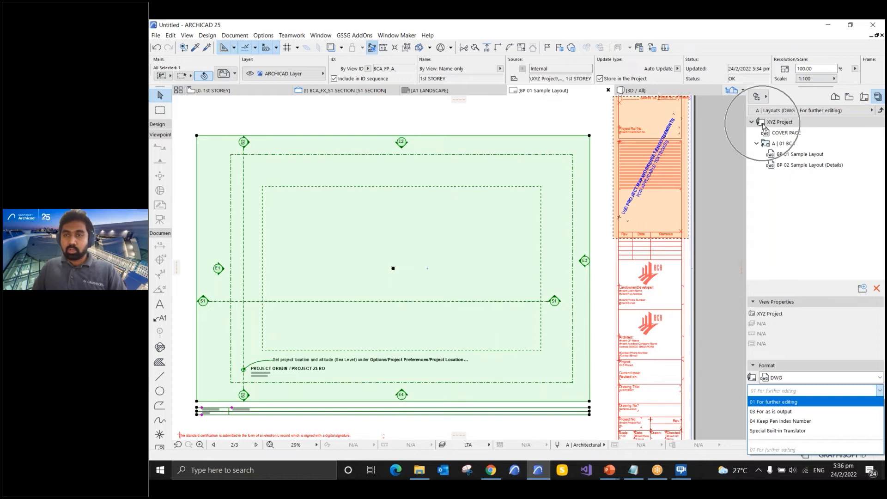
{"action": "left_click", "coordinate": [780, 134]}
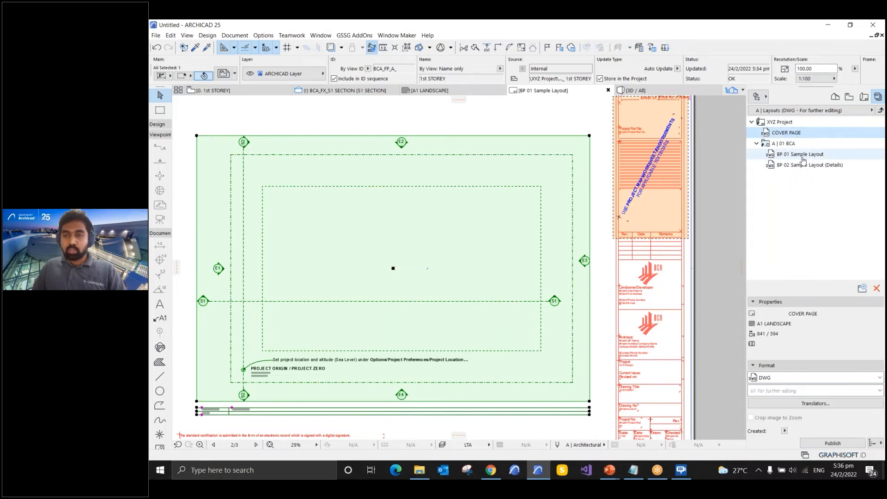
- Select BP 01 Sample Layout, return to the list of all publisher sets and limit publishing to the selected sets
{"action": "left_click", "coordinate": [778, 155]}
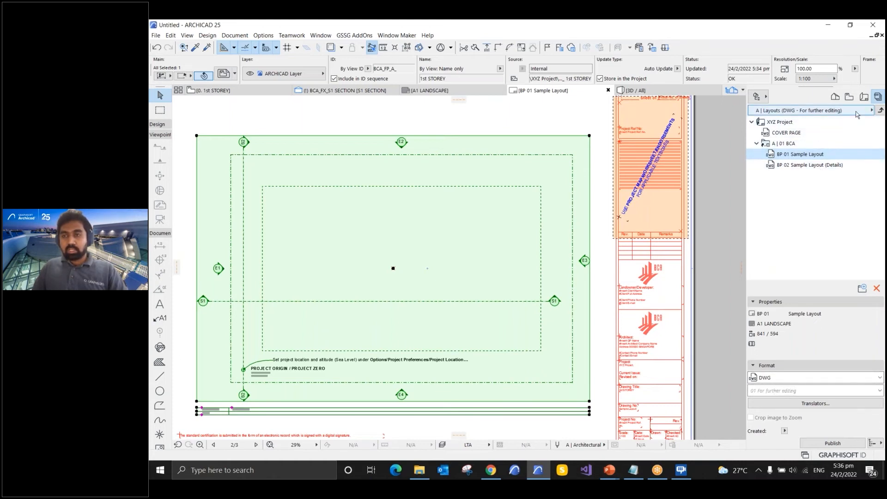
{"action": "left_click", "coordinate": [880, 110]}
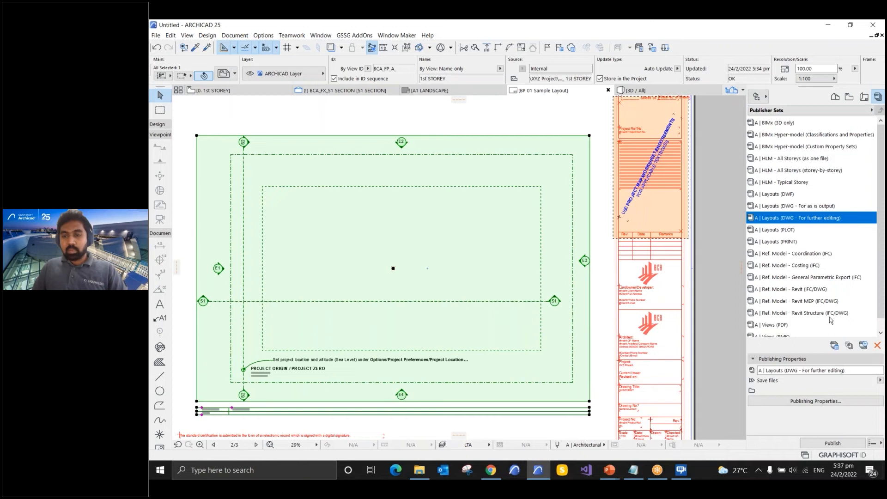
{"action": "left_click", "coordinate": [875, 443]}
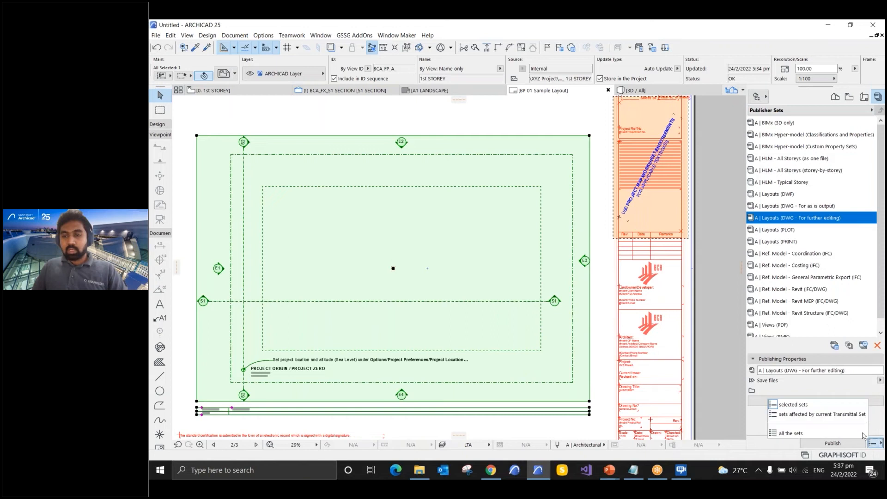
{"action": "left_click", "coordinate": [805, 405]}
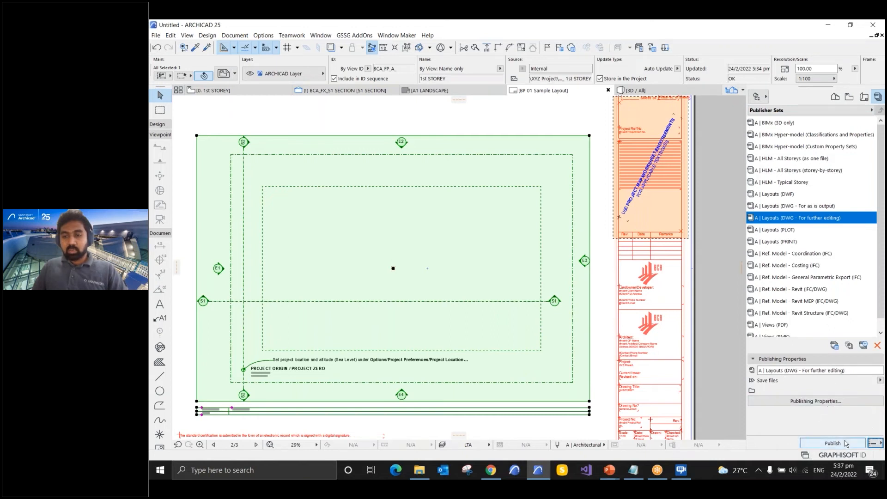
- Review the file structure and path destination options of the A | Layouts (DWG - For further editing) set, cancel, and deselect the drawing
{"action": "left_click", "coordinate": [804, 404]}
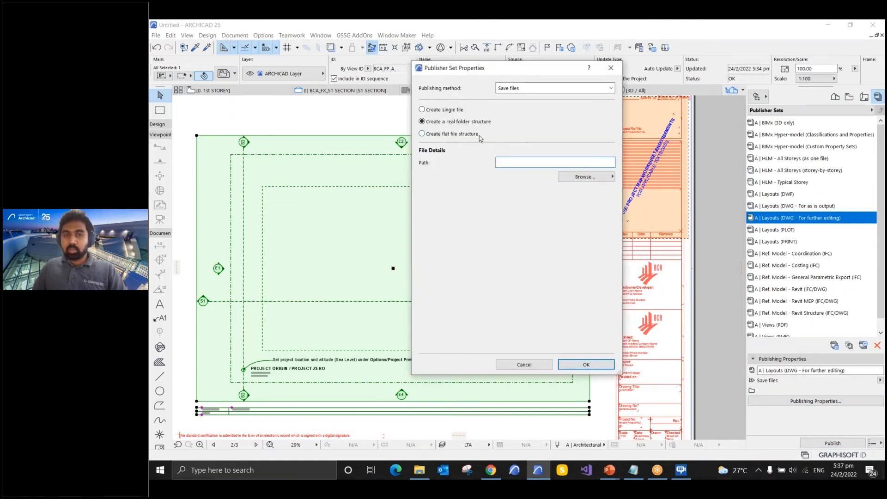
{"action": "left_click", "coordinate": [587, 178]}
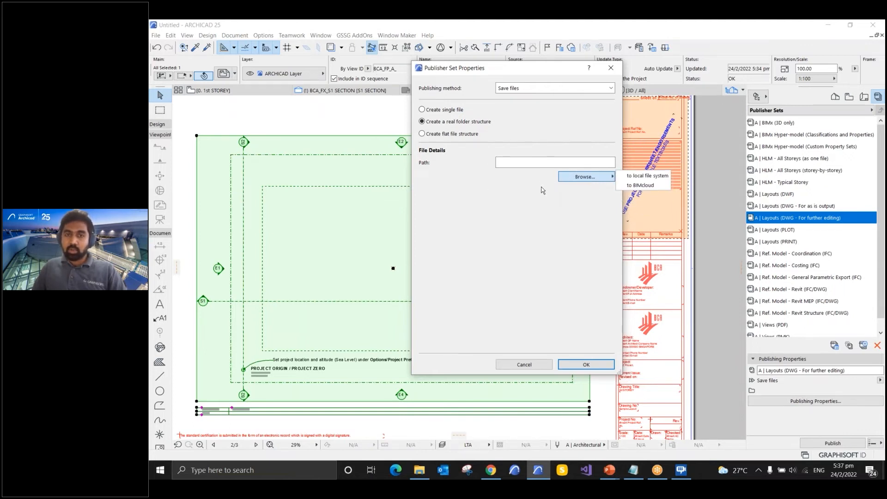
{"action": "left_click", "coordinate": [535, 365]}
{"action": "left_click", "coordinate": [536, 365]}
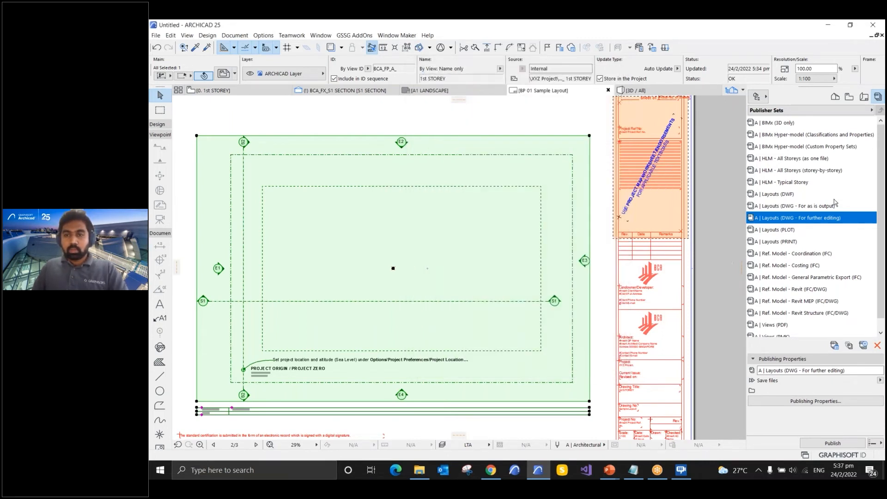
{"action": "key", "text": "Escape"}
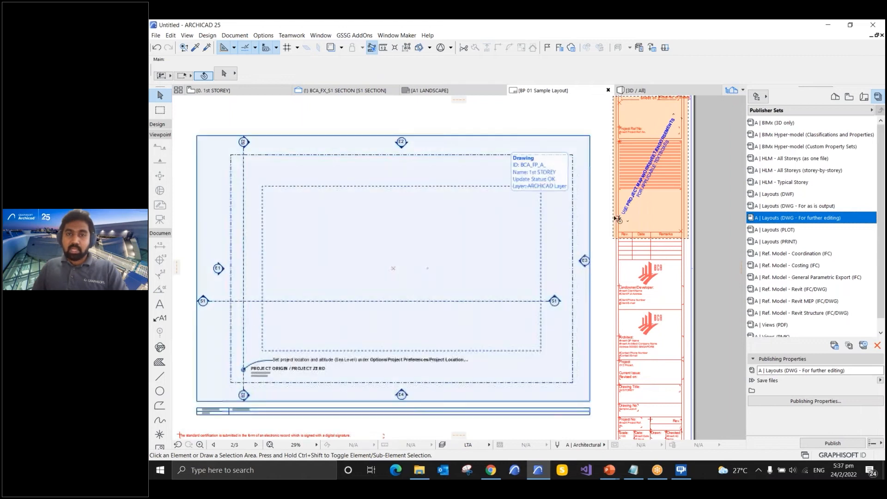
{"action": "left_click", "coordinate": [156, 39]}
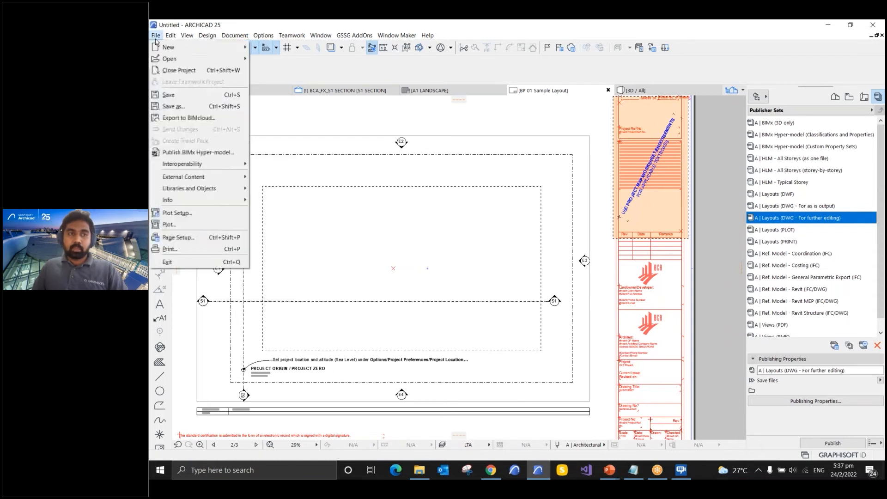
{"action": "mouse_move", "coordinate": [191, 165]}
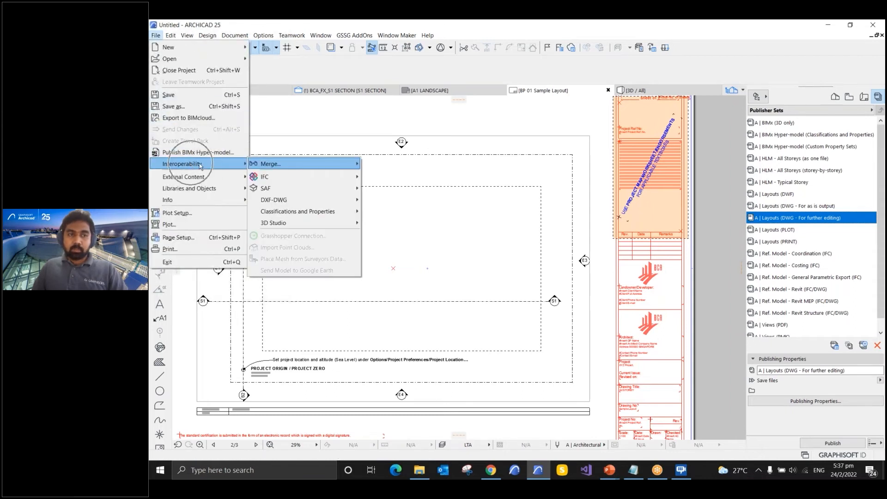
{"action": "mouse_move", "coordinate": [303, 182]}
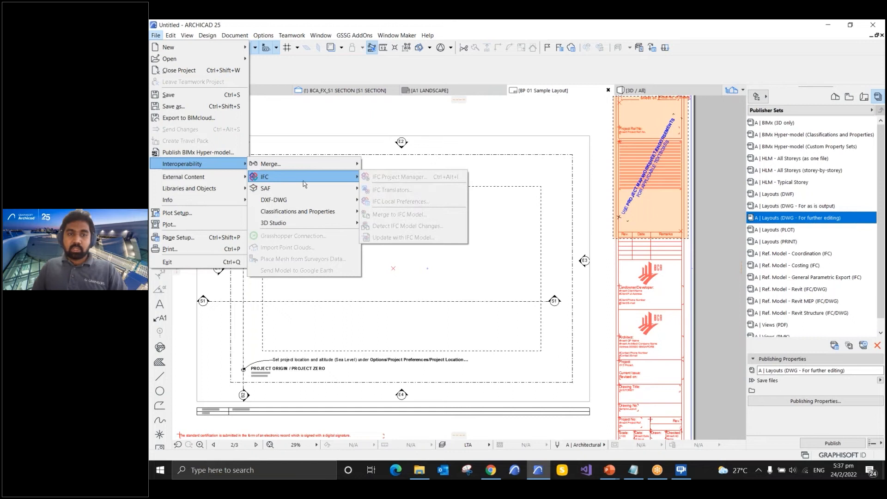
{"action": "left_click", "coordinate": [267, 90]}
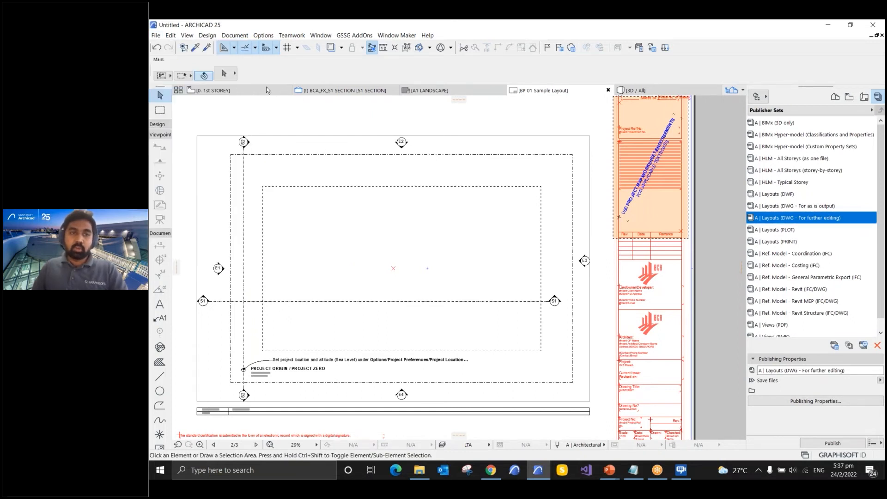
- Switch to the 1st STOREY floor plan and open the IFC Translators settings
{"action": "left_click", "coordinate": [267, 90]}
{"action": "left_click", "coordinate": [156, 36]}
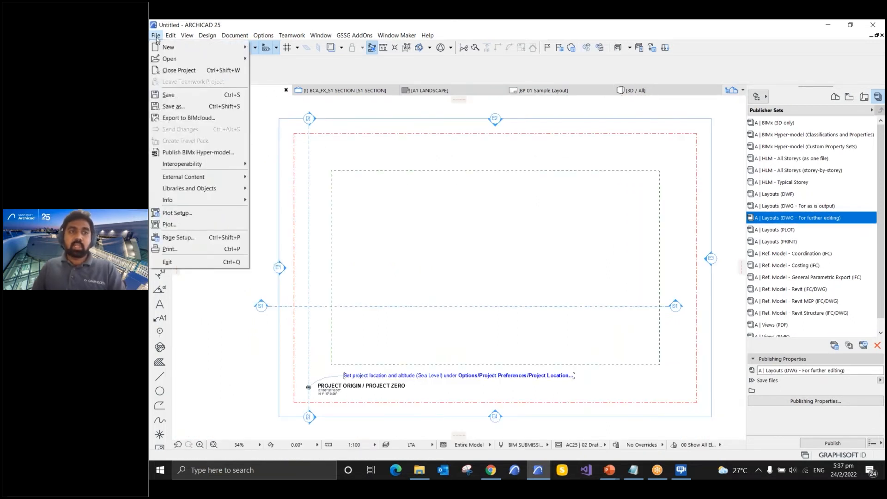
{"action": "mouse_move", "coordinate": [187, 165]}
{"action": "mouse_move", "coordinate": [273, 178]}
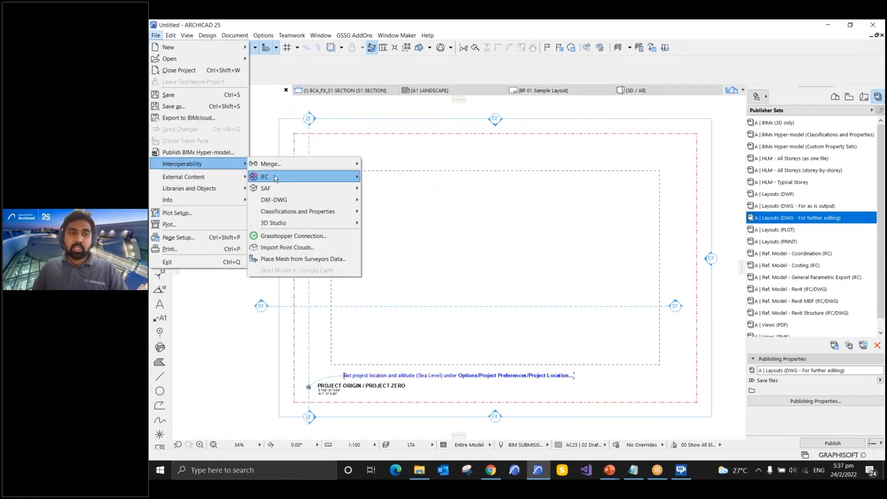
{"action": "left_click", "coordinate": [380, 190]}
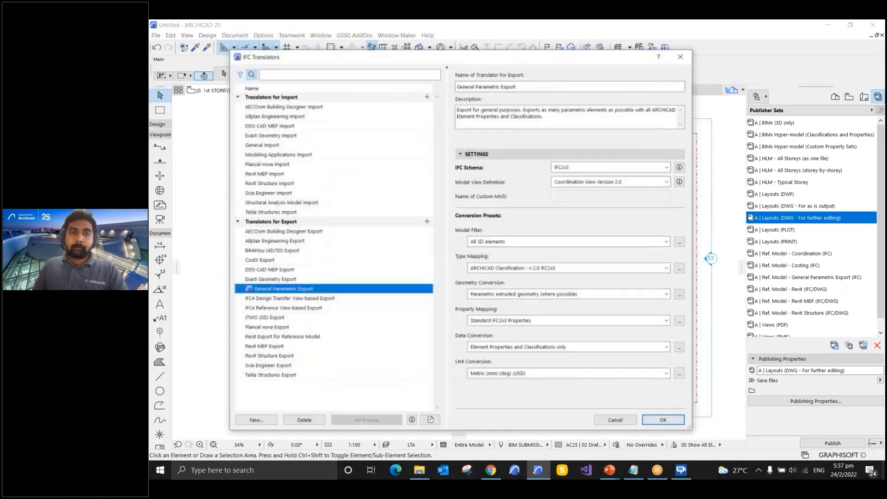
{"action": "left_click_drag", "start_coordinate": [363, 64], "coordinate": [362, 54]}
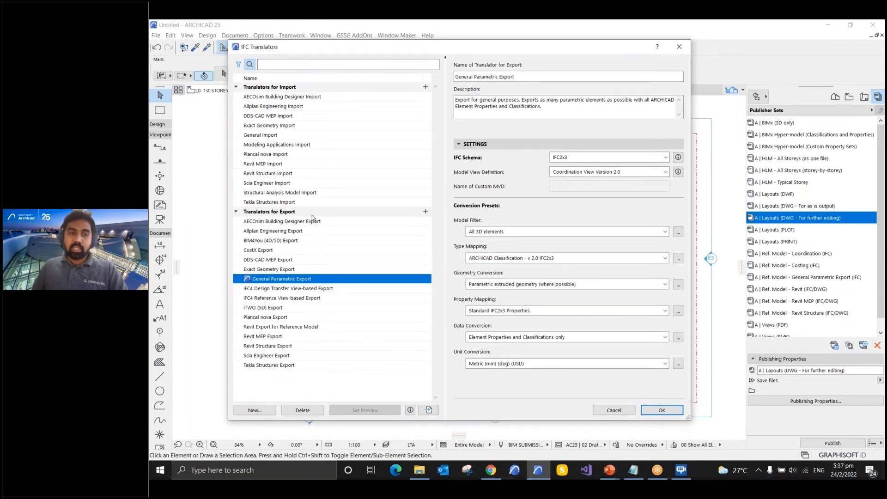
- Inspect the IFC4 Design Transfer View-based Export translator, then set BIM4You (4D/5D) Export as the preview translator
{"action": "left_click", "coordinate": [249, 287]}
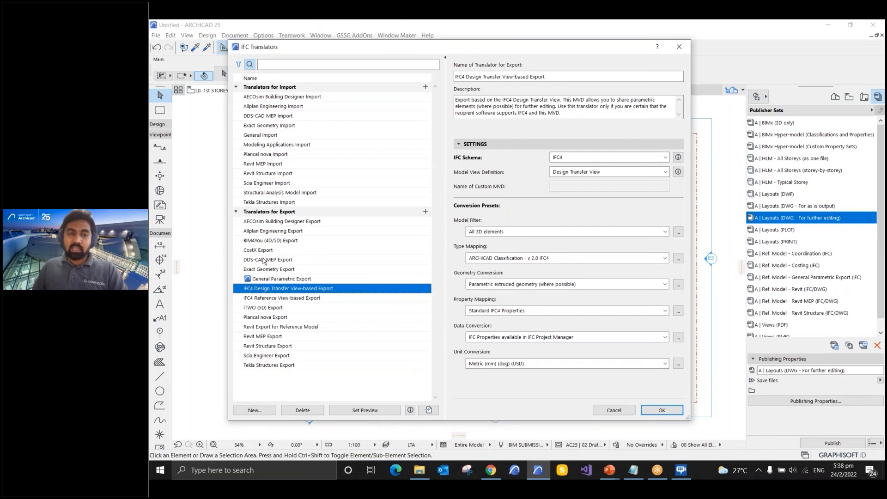
{"action": "left_click", "coordinate": [297, 241]}
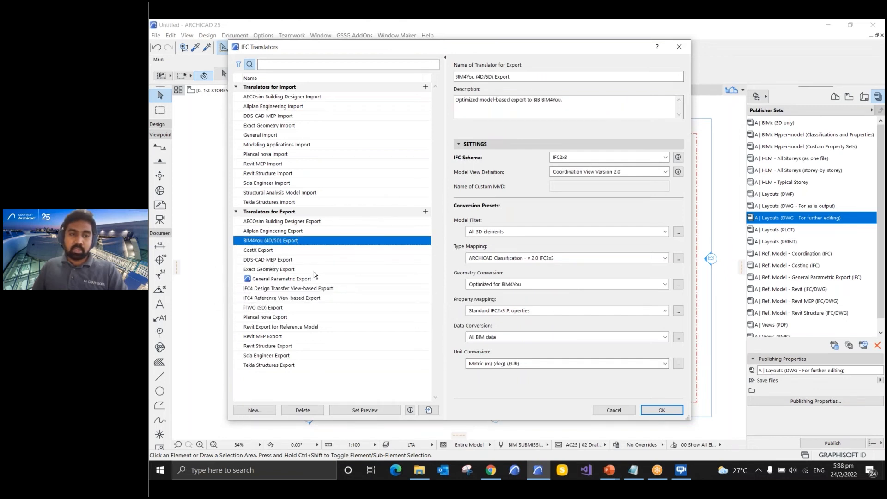
{"action": "left_click", "coordinate": [366, 411]}
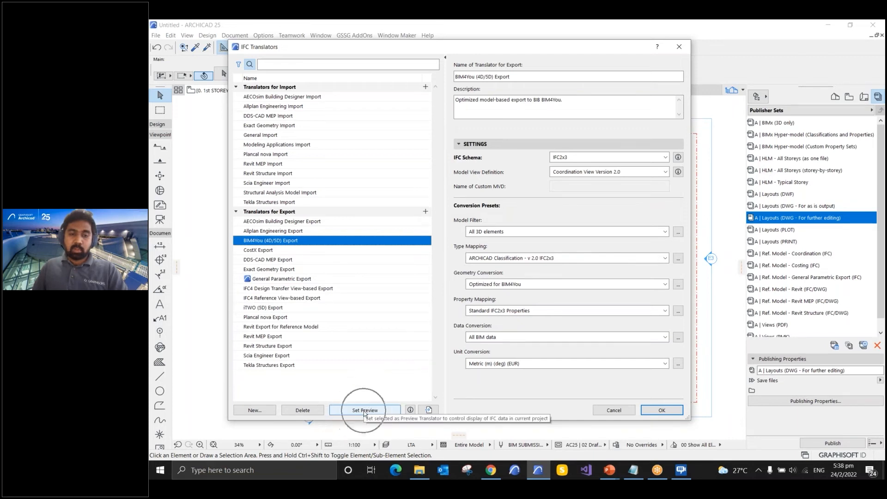
{"action": "left_click", "coordinate": [365, 411]}
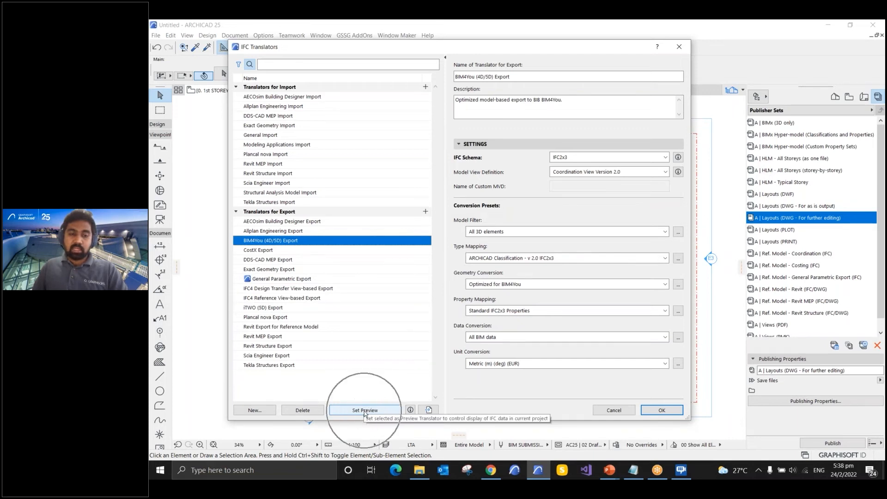
{"action": "left_click", "coordinate": [365, 411]}
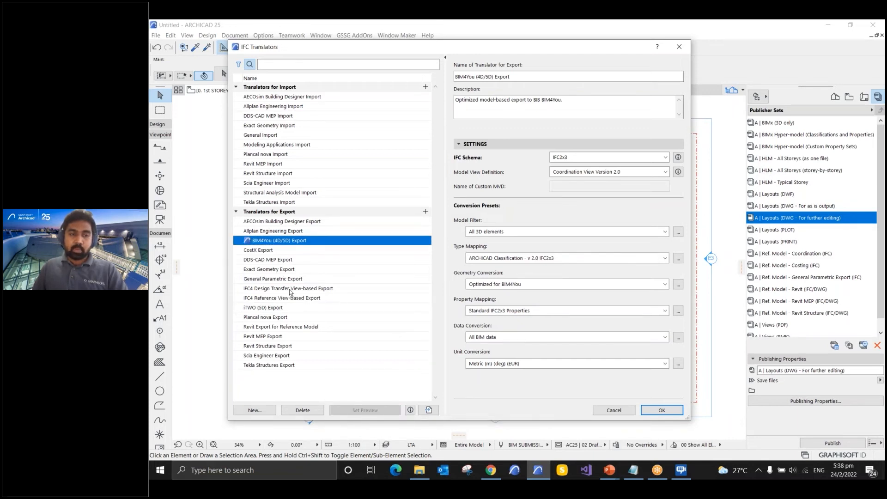
- Set General Parametric Export as the preview translator and compare its settings with CostX Export and Plancal nova Export
{"action": "left_click", "coordinate": [281, 280]}
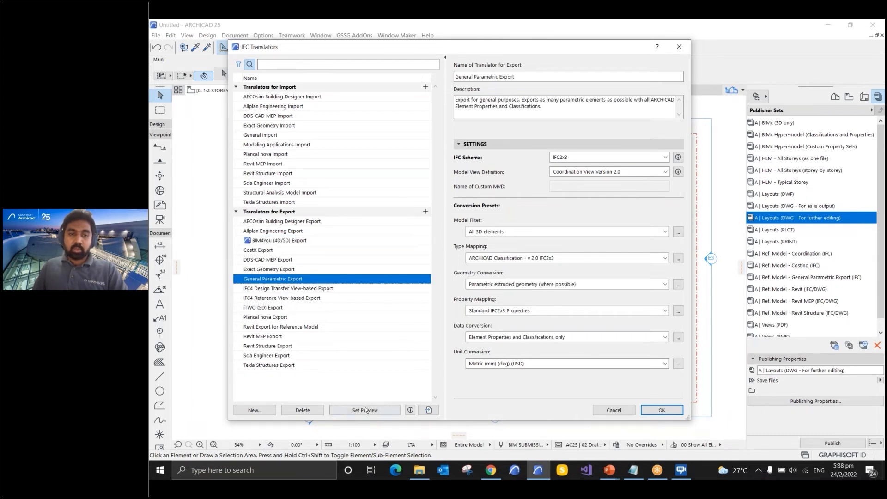
{"action": "left_click", "coordinate": [365, 410]}
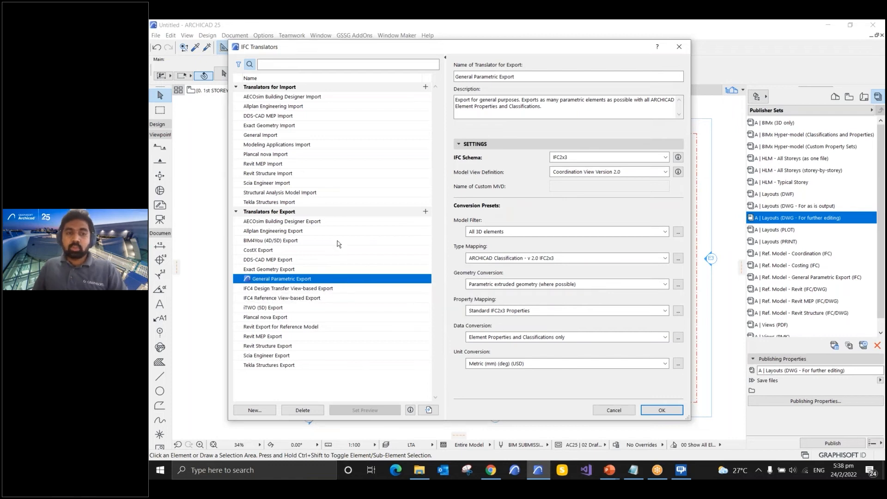
{"action": "left_click", "coordinate": [292, 251]}
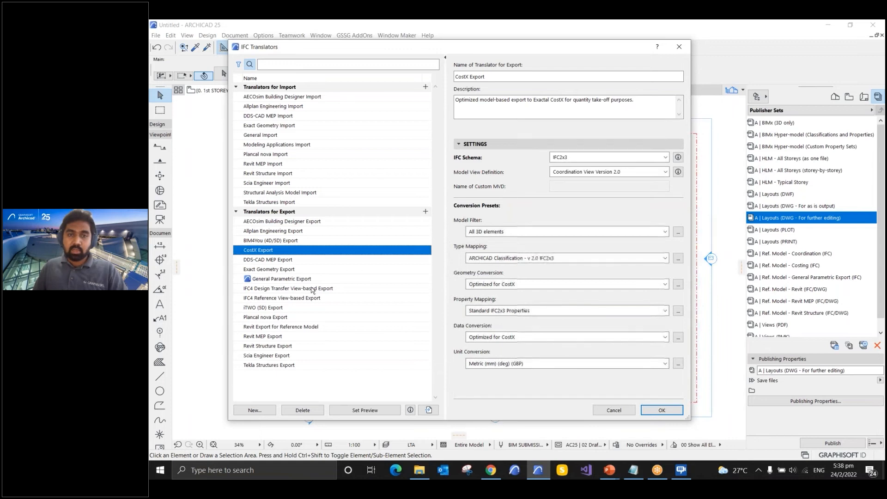
{"action": "left_click", "coordinate": [275, 319]}
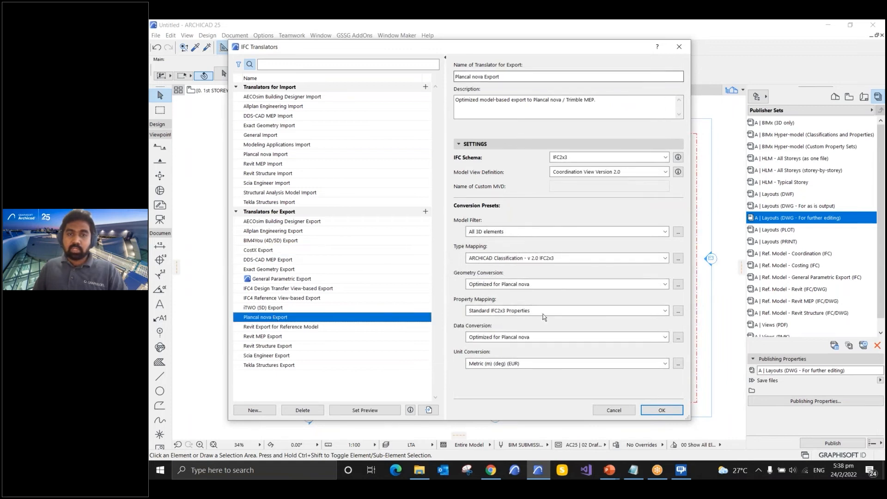
{"action": "left_click", "coordinate": [283, 280]}
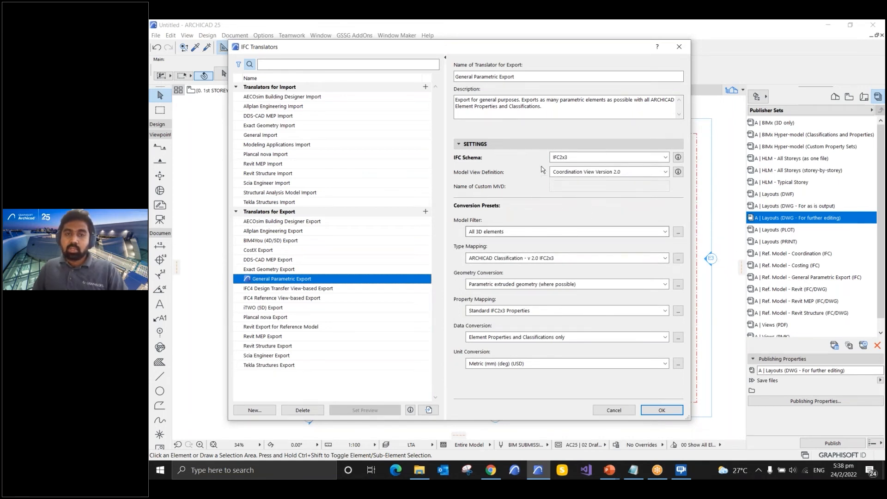
- Set the IFC schema of General Parametric Export to IFC4 and review the model view definitions offered for it
{"action": "left_click", "coordinate": [602, 158]}
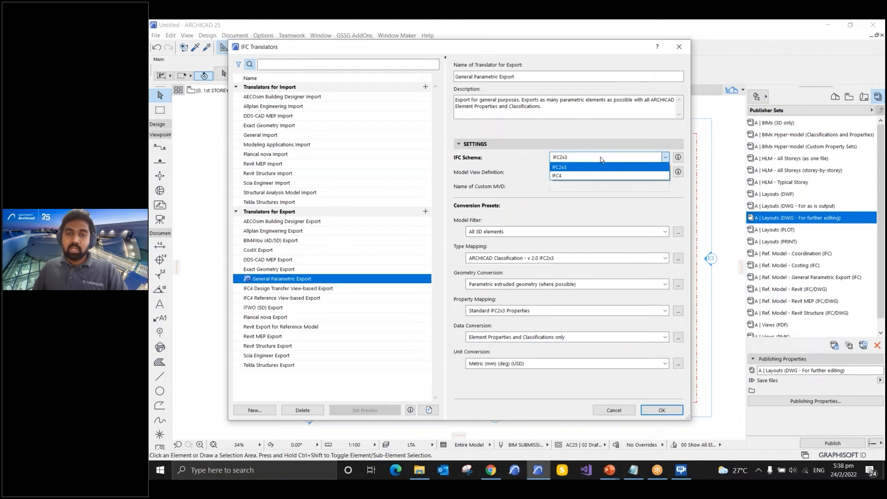
{"action": "left_click", "coordinate": [583, 176]}
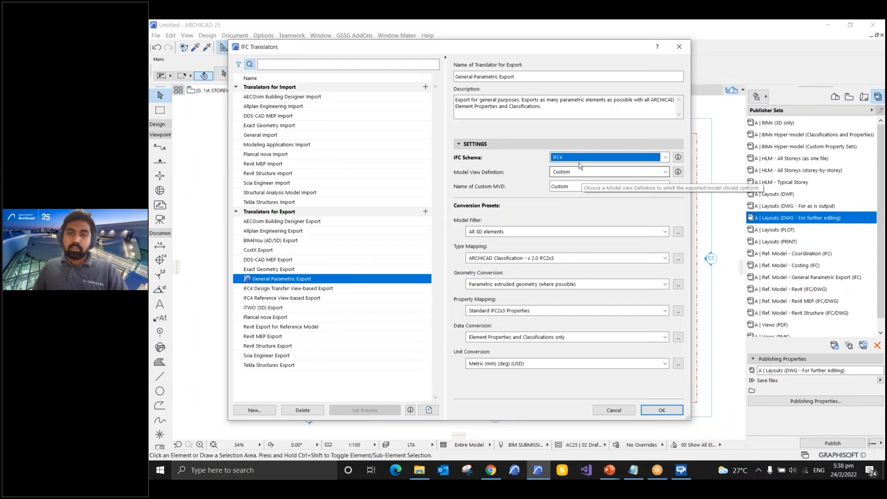
{"action": "left_click", "coordinate": [572, 160]}
{"action": "left_click", "coordinate": [572, 160]}
{"action": "left_click", "coordinate": [561, 173]}
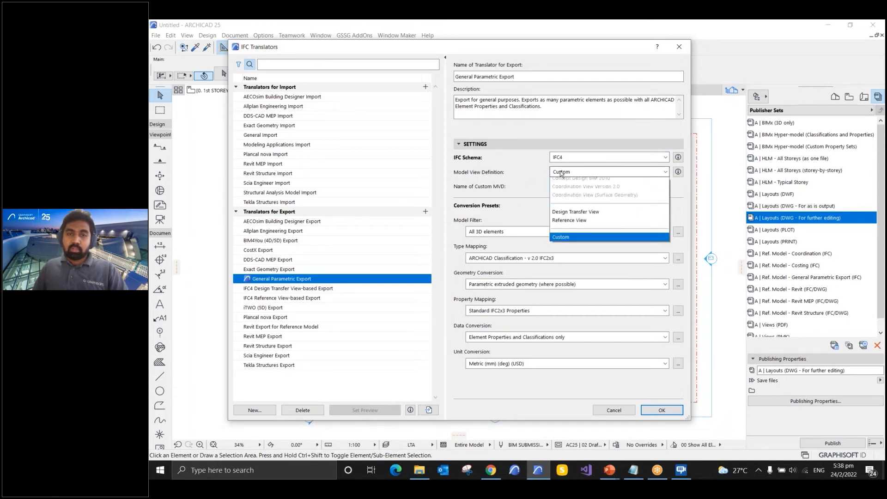
{"action": "left_click", "coordinate": [560, 173]}
- Set the IFC schema of General Parametric Export to IFC2x3 and its model view definition to Coordination View Version 2.0
{"action": "left_click", "coordinate": [567, 160]}
{"action": "left_click", "coordinate": [567, 169]}
{"action": "left_click", "coordinate": [567, 172]}
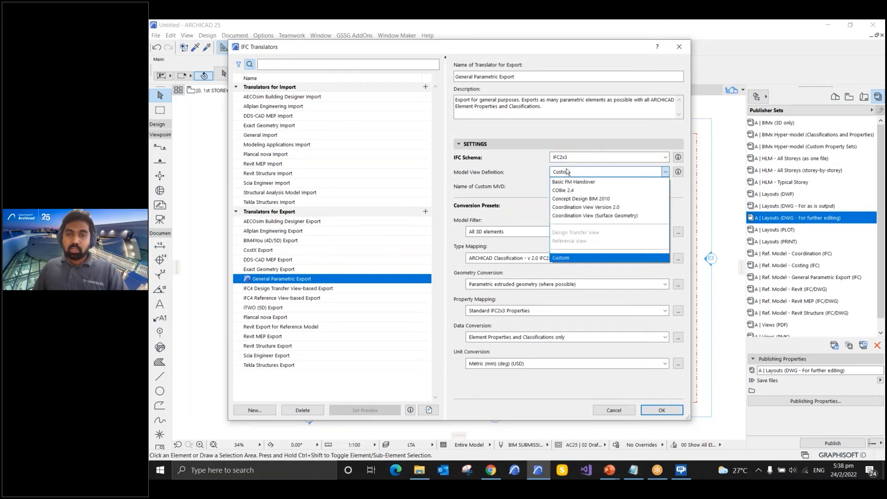
{"action": "left_click", "coordinate": [617, 209]}
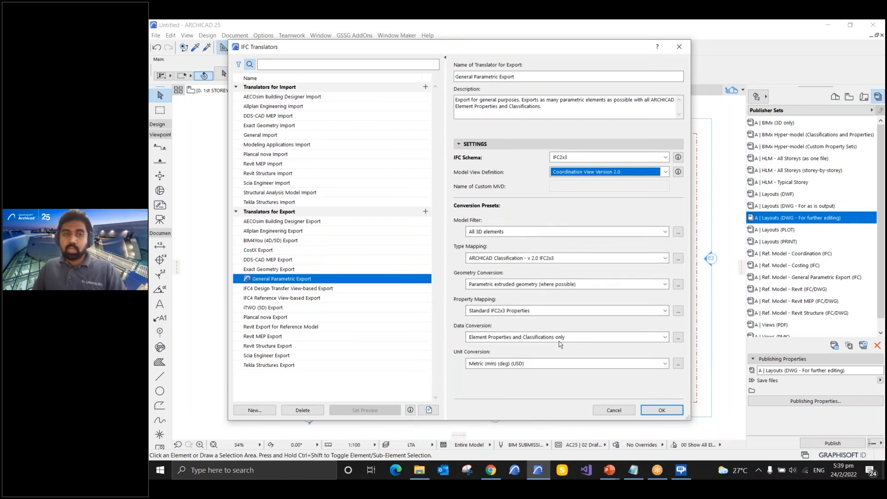
- View the Exact Geometry Import translator, then return to General Parametric Export and review its available model filter presets
{"action": "left_click", "coordinate": [299, 125]}
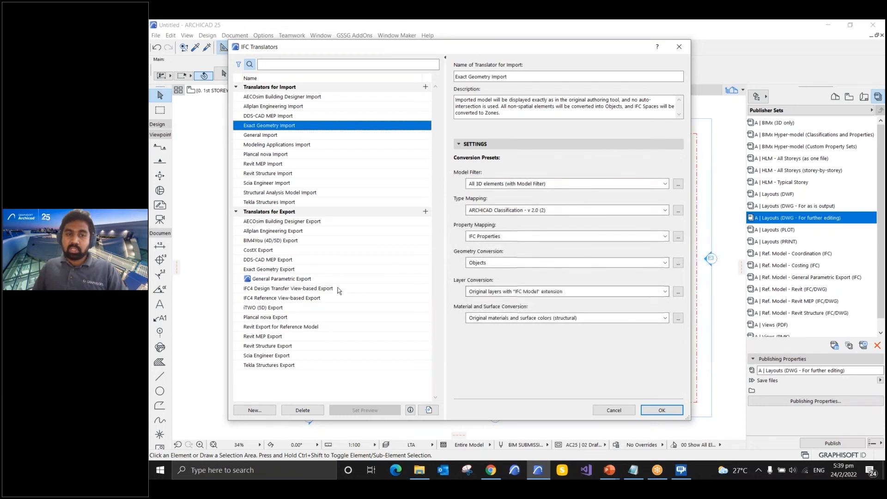
{"action": "left_click", "coordinate": [324, 281]}
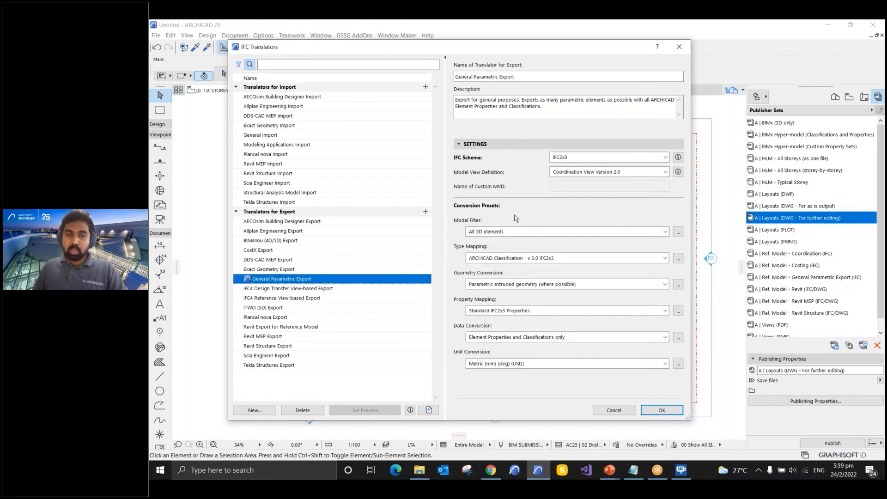
{"action": "left_click", "coordinate": [669, 232]}
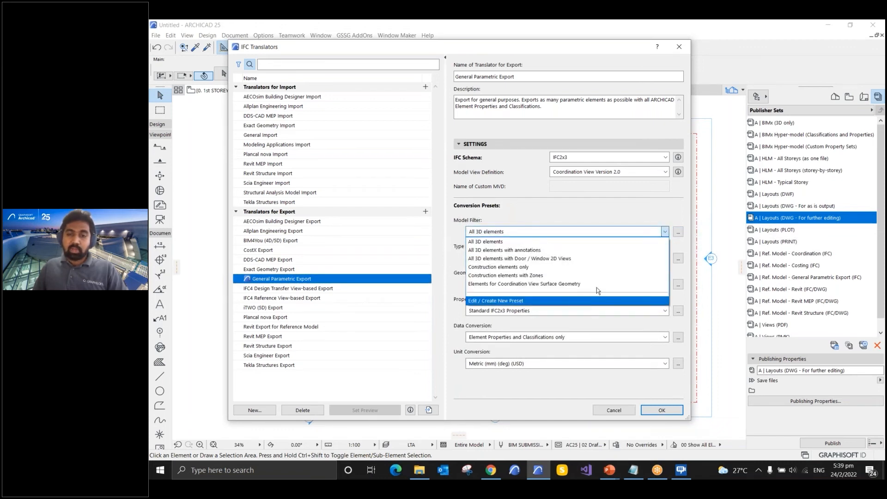
{"action": "left_click", "coordinate": [679, 233]}
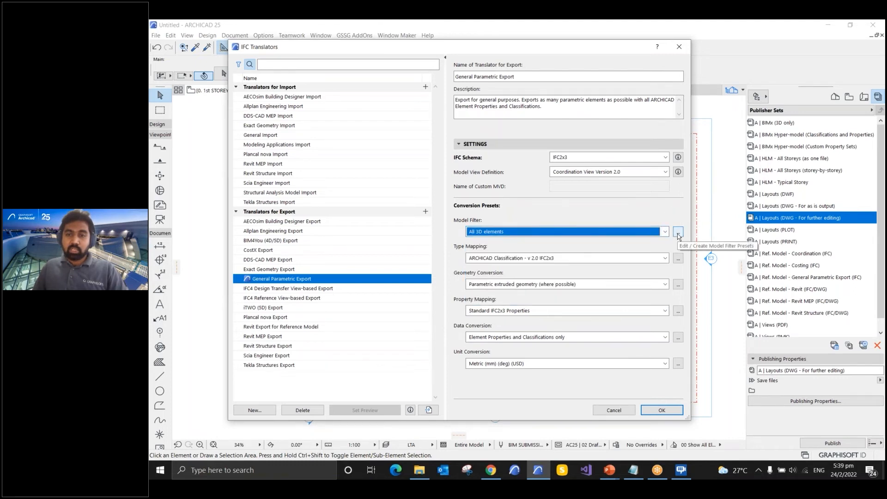
- Open the All 3D elements model filter preset for editing and review its structural function options
{"action": "left_click", "coordinate": [679, 233]}
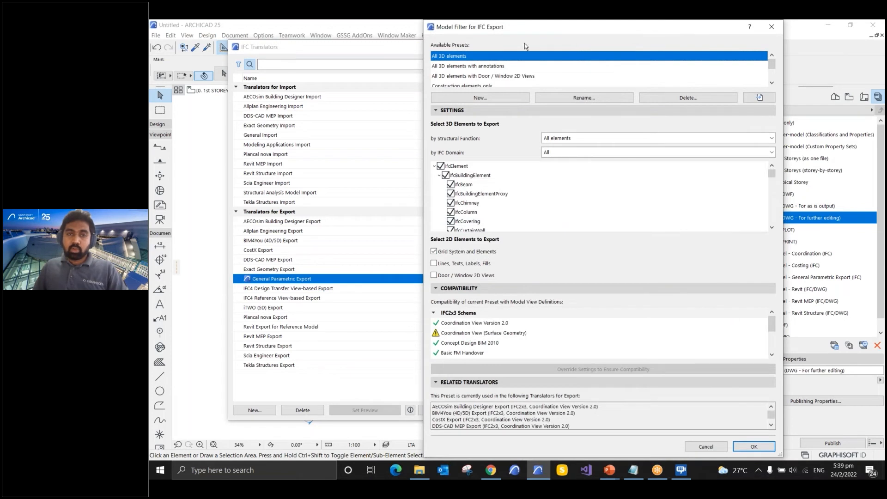
{"action": "left_click_drag", "start_coordinate": [708, 29], "coordinate": [632, 32]}
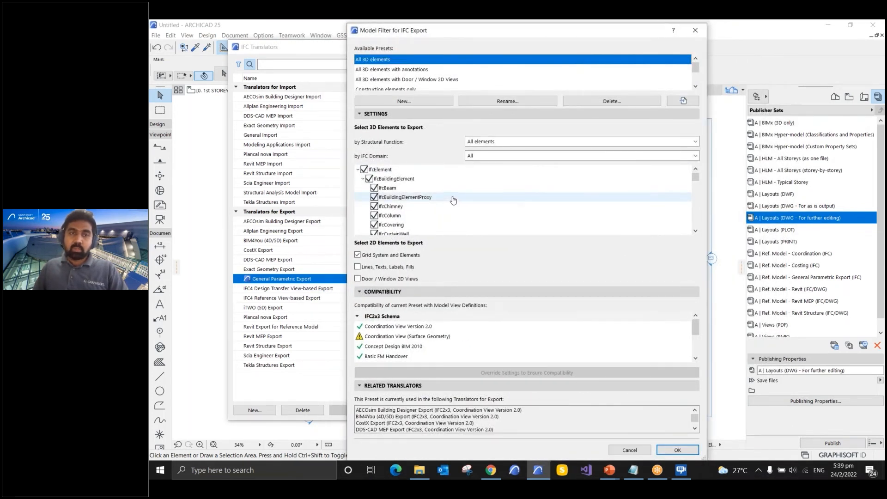
{"action": "key", "text": "ctrl"}
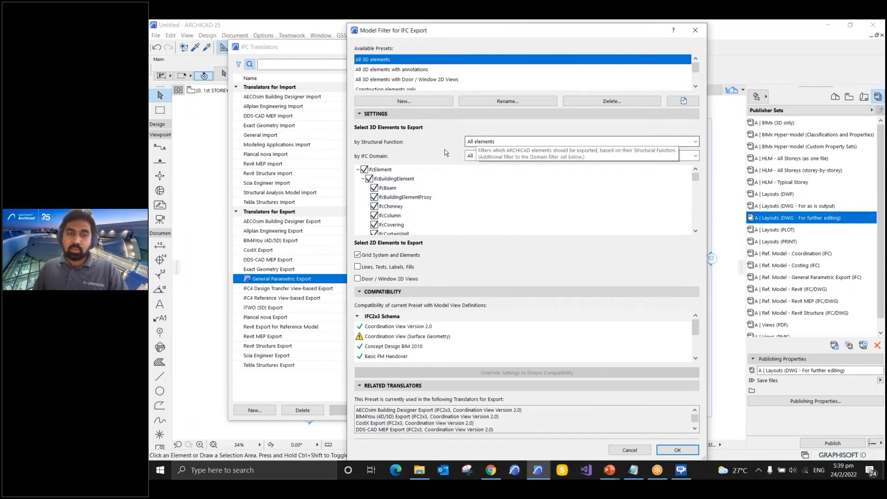
{"action": "left_click", "coordinate": [480, 142]}
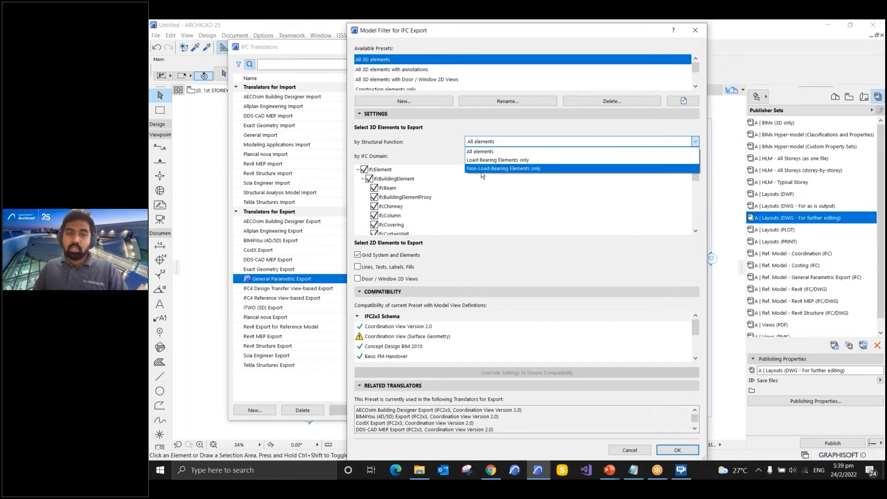
{"action": "left_click", "coordinate": [444, 157]}
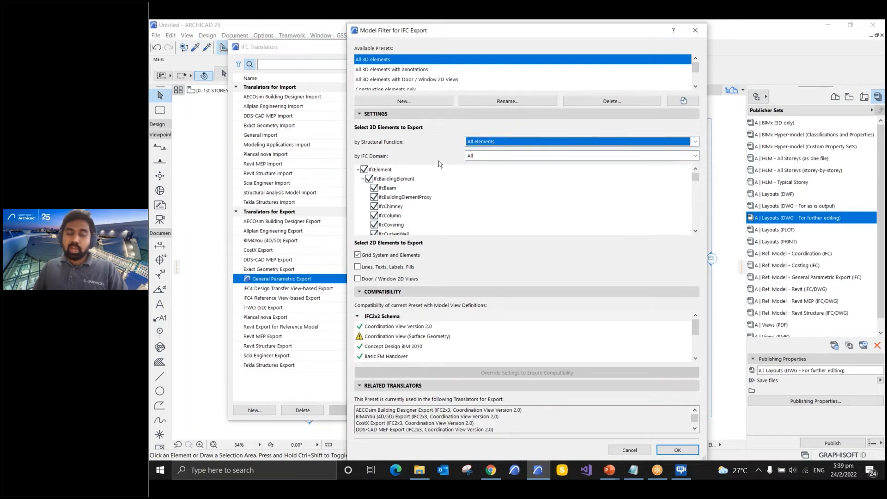
- Set the IFC domain of the model filter to Structural and examine which IFC element types are included
{"action": "left_click", "coordinate": [491, 157]}
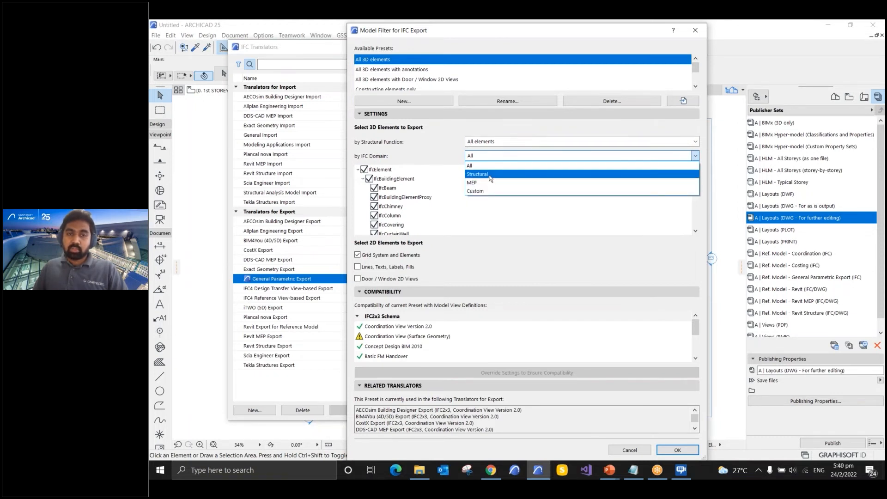
{"action": "left_click", "coordinate": [490, 178]}
{"action": "scroll", "coordinate": [414, 202], "scroll_direction": "down", "scroll_amount": 3}
{"action": "scroll", "coordinate": [414, 202], "scroll_direction": "down", "scroll_amount": 5}
{"action": "scroll", "coordinate": [394, 189], "scroll_direction": "down", "scroll_amount": 10}
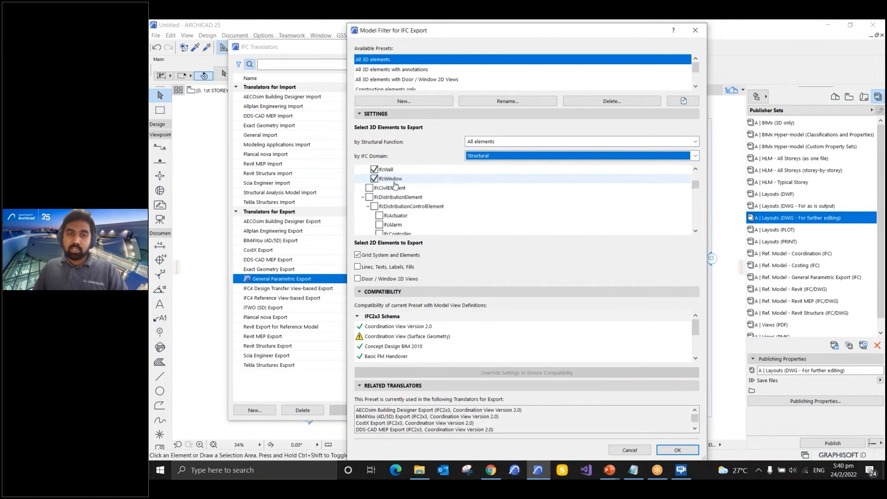
- Switch the model filter's IFC domain to MEP and examine the included element types
{"action": "left_click", "coordinate": [478, 157]}
{"action": "left_click", "coordinate": [491, 182]}
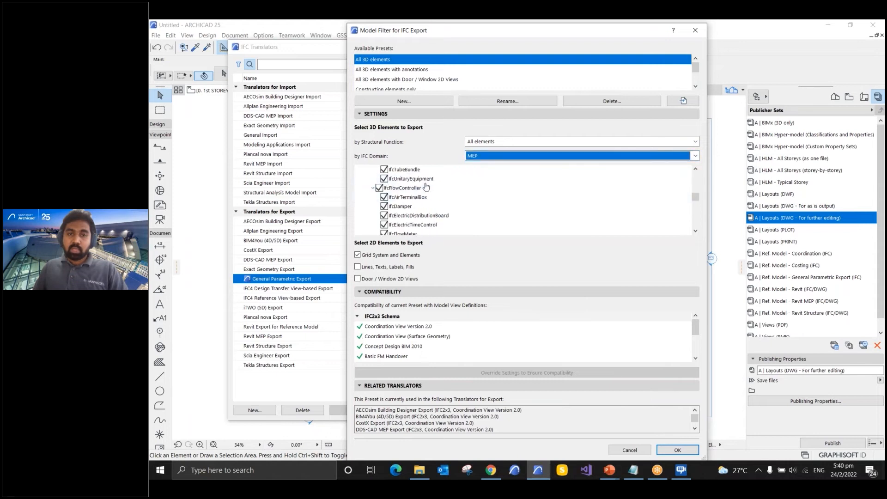
{"action": "scroll", "coordinate": [426, 187], "scroll_direction": "up", "scroll_amount": 10}
{"action": "scroll", "coordinate": [426, 186], "scroll_direction": "up", "scroll_amount": 8}
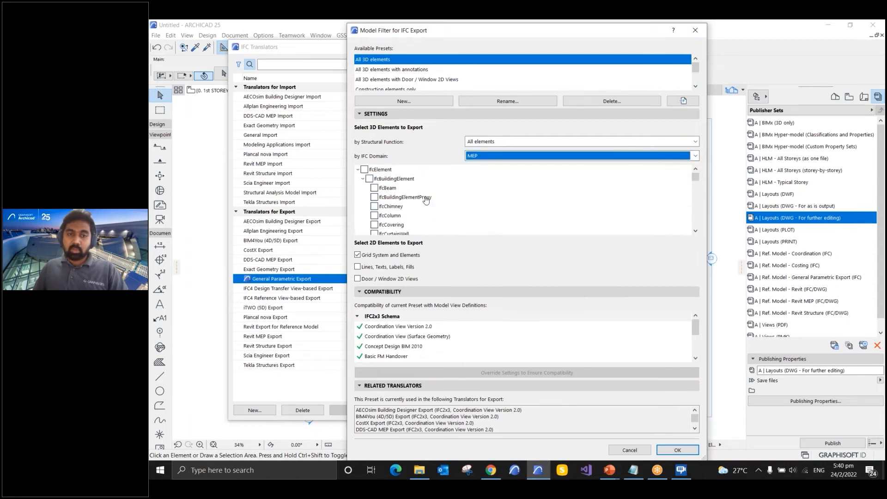
- Set the model filter's IFC domain back to All and close the filter settings without saving
{"action": "left_click", "coordinate": [482, 157]}
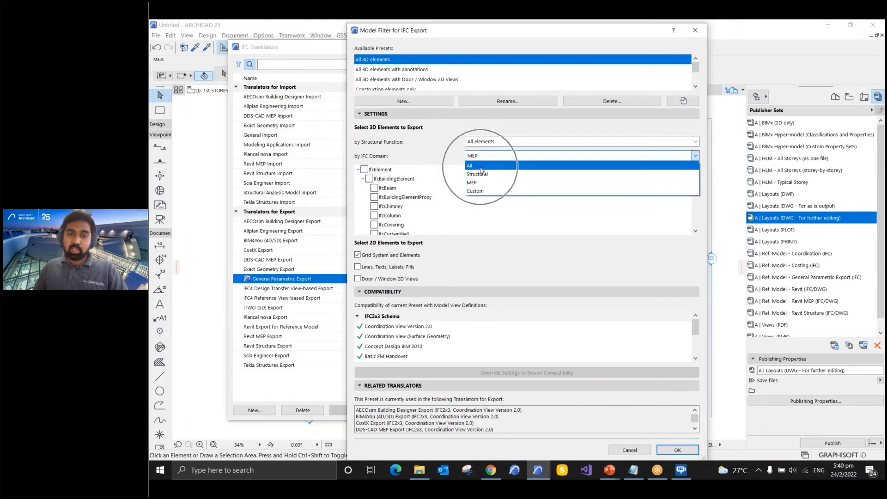
{"action": "left_click", "coordinate": [480, 167]}
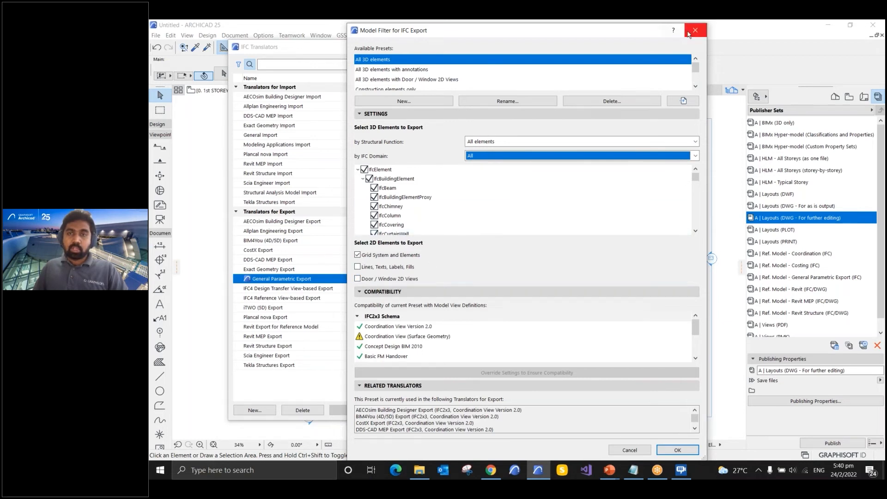
{"action": "left_click", "coordinate": [691, 30]}
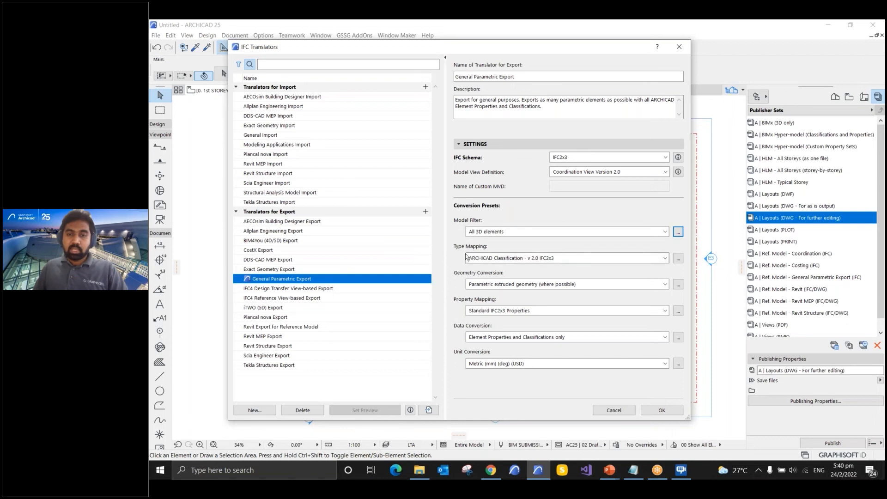
- Review the type mapping presets and the IFC type map of ARCHICAD Classification - v 2.0 IFC2x3, then close both without saving
{"action": "left_click", "coordinate": [657, 260]}
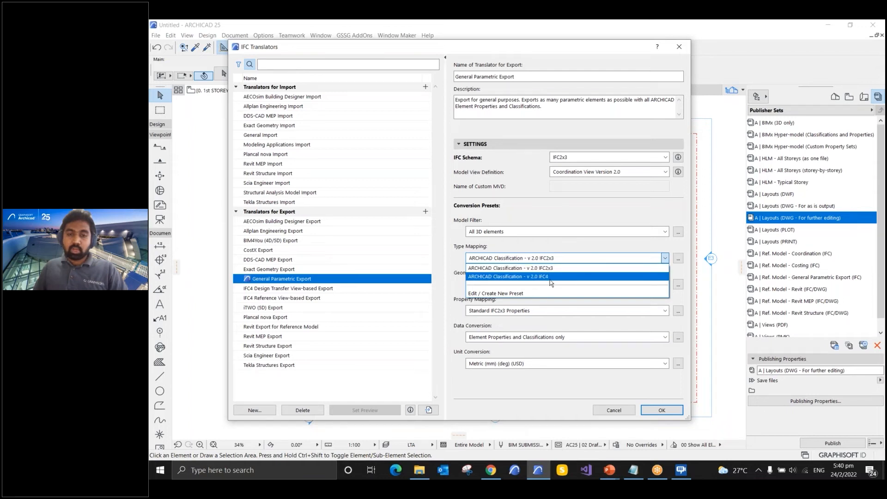
{"action": "left_click", "coordinate": [678, 260]}
{"action": "left_click", "coordinate": [678, 259]}
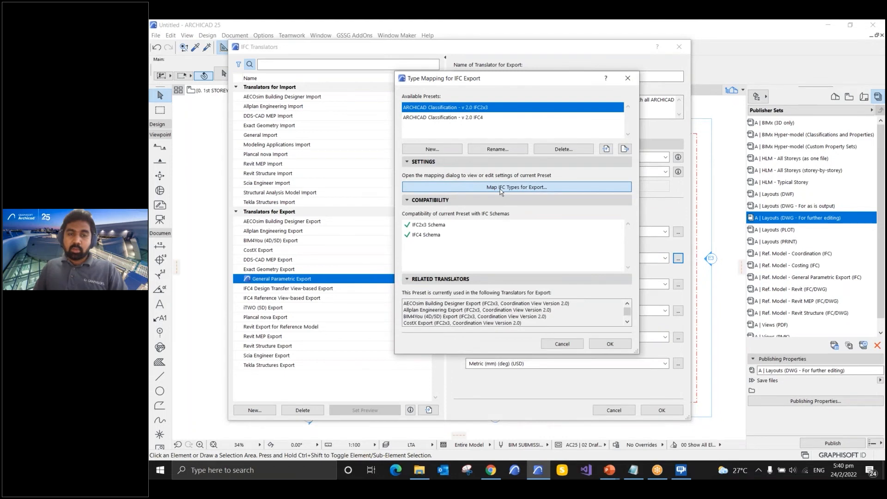
{"action": "left_click", "coordinate": [500, 189]}
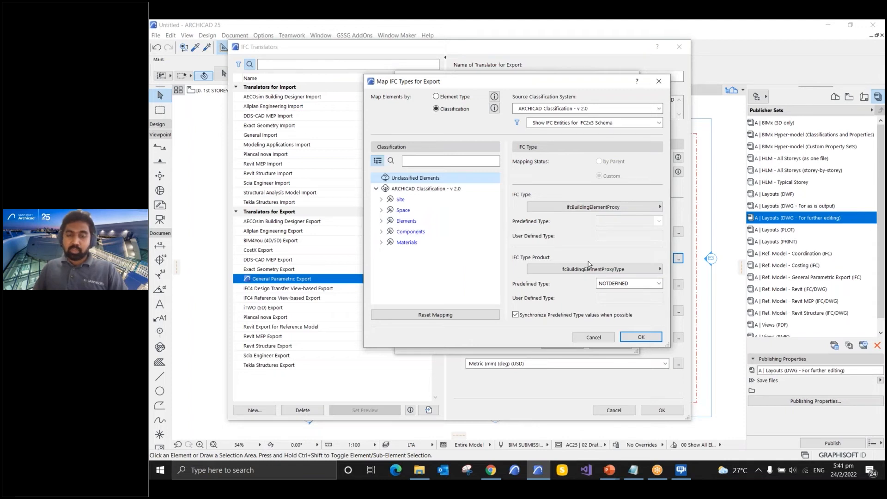
{"action": "left_click", "coordinate": [598, 339]}
{"action": "left_click", "coordinate": [568, 346]}
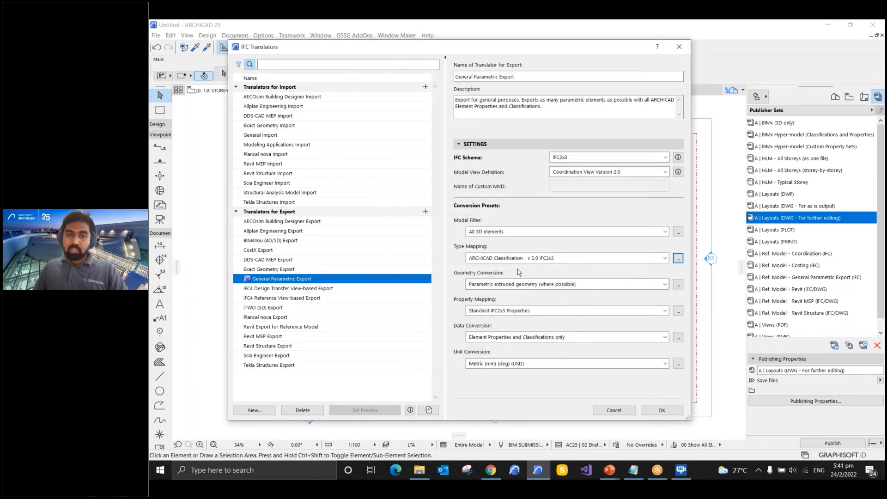
- Open the Parametric extruded geometry (where possible) conversion preset and review its options for model element geometry and Solid Element Operations
{"action": "left_click", "coordinate": [678, 285]}
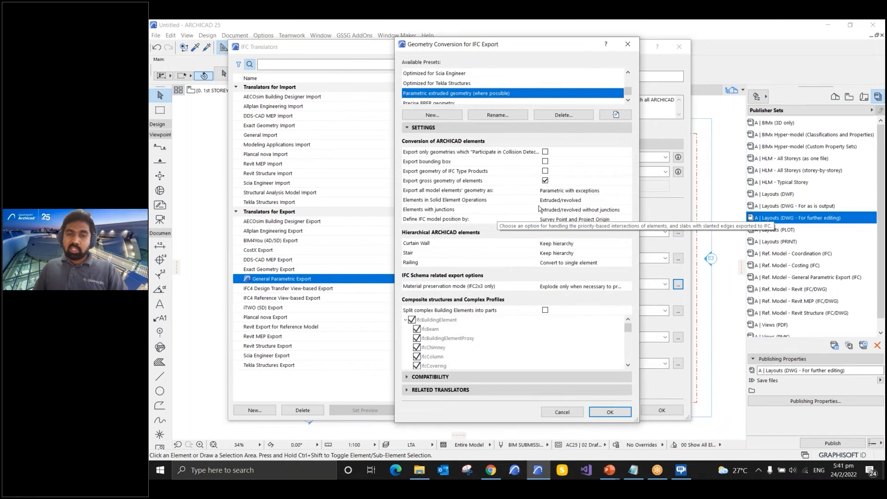
{"action": "left_click", "coordinate": [619, 190]}
{"action": "left_click", "coordinate": [627, 191]}
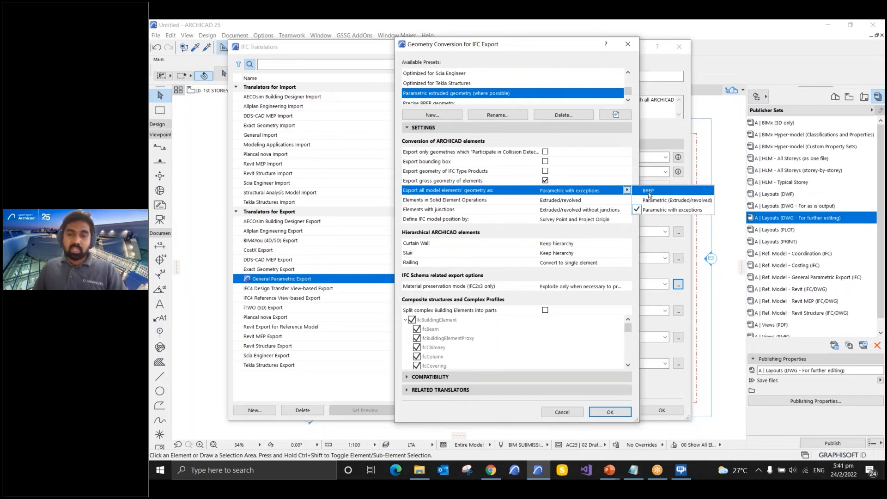
{"action": "left_click", "coordinate": [615, 203]}
{"action": "left_click", "coordinate": [617, 203]}
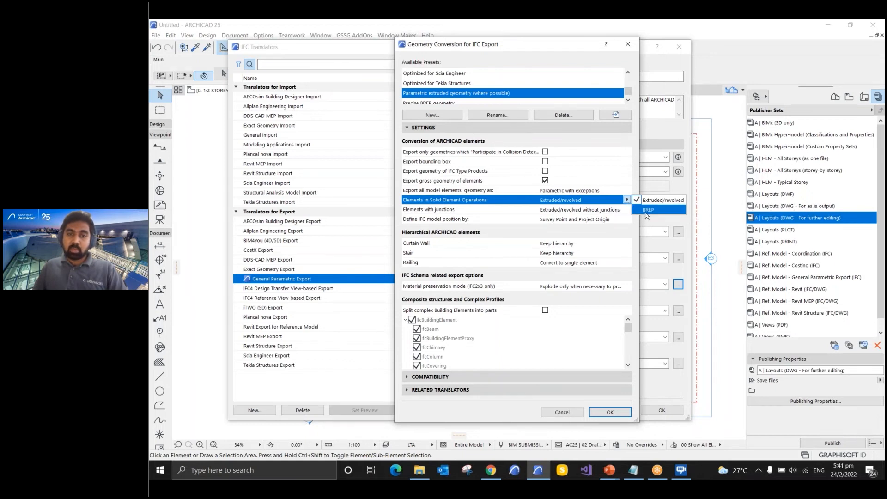
{"action": "left_click", "coordinate": [604, 234]}
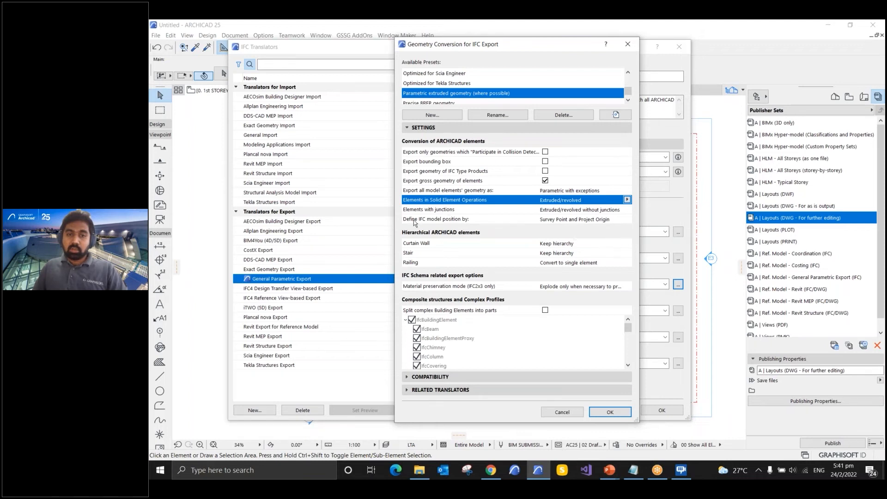
- Review the IFC model position and Curtain Wall hierarchy options, then close the geometry conversion settings without saving
{"action": "left_click", "coordinate": [616, 220]}
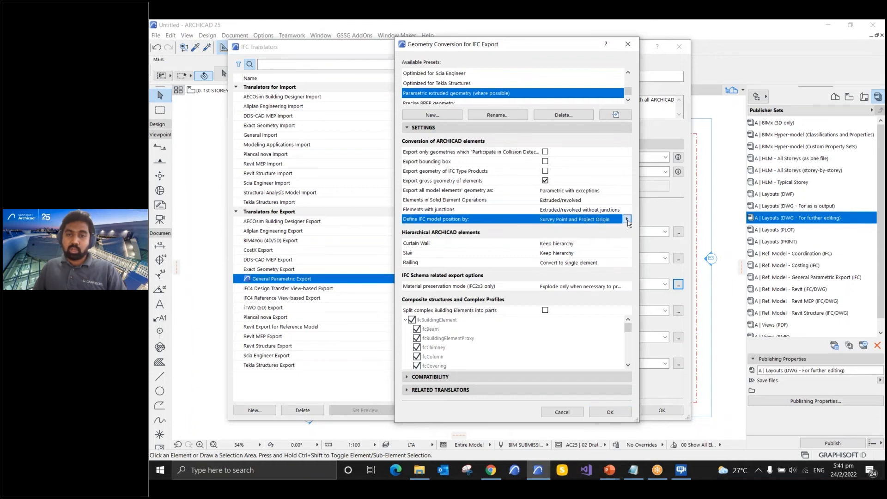
{"action": "left_click", "coordinate": [627, 220]}
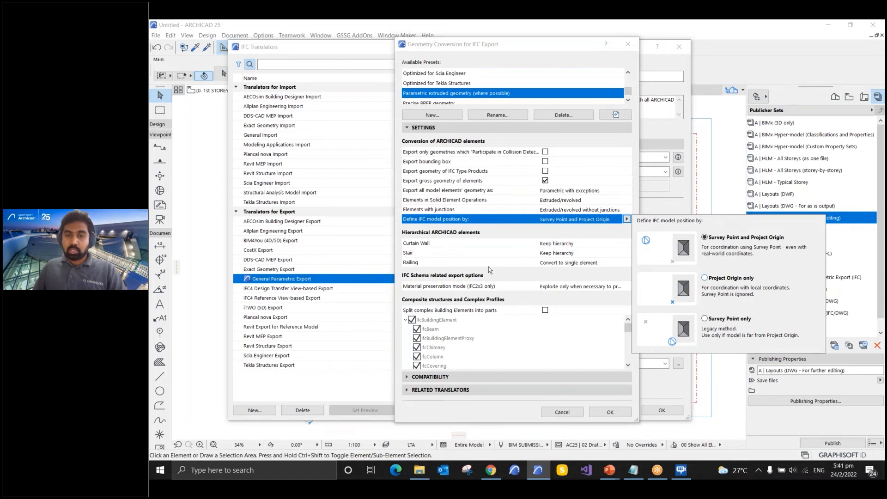
{"action": "left_click", "coordinate": [495, 230]}
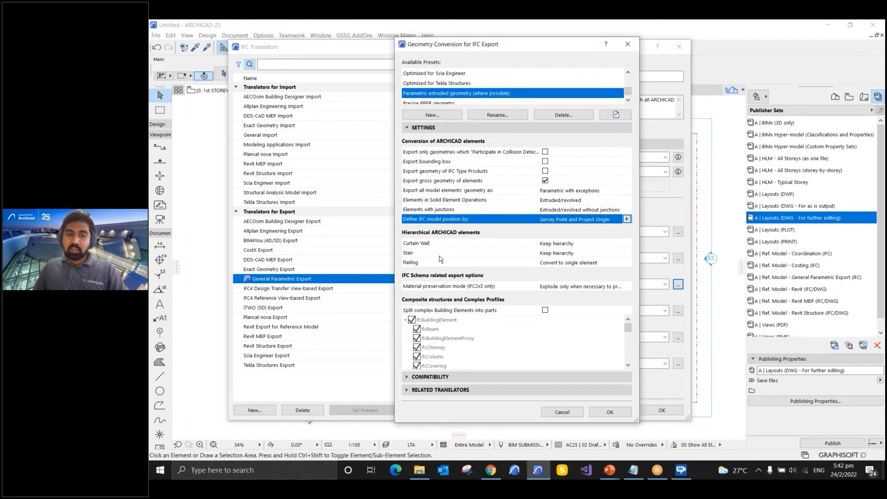
{"action": "left_click", "coordinate": [622, 243]}
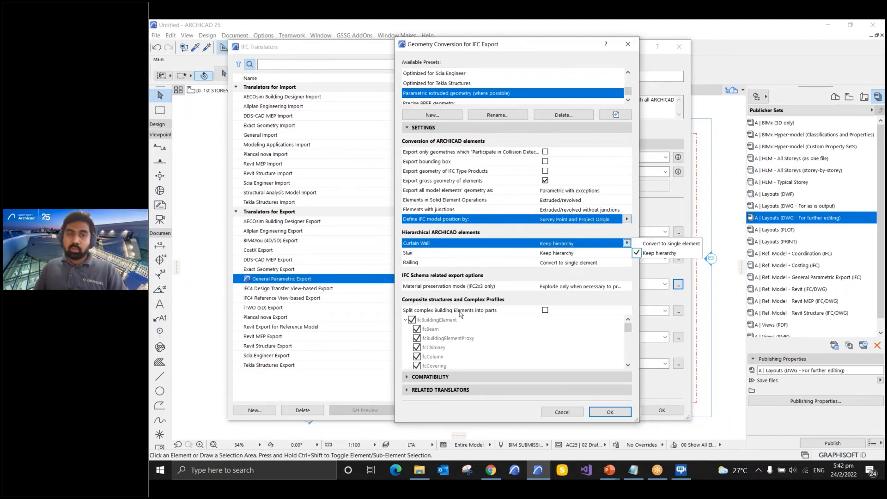
{"action": "left_click", "coordinate": [564, 417]}
{"action": "left_click", "coordinate": [550, 412]}
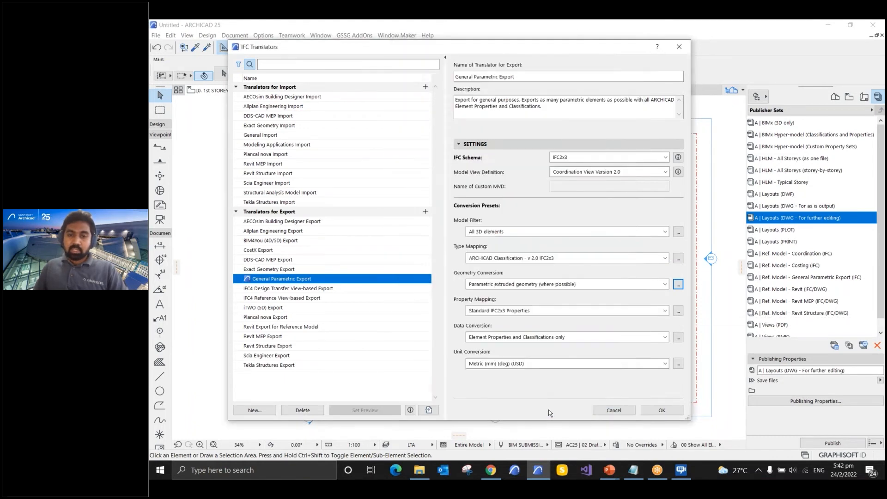
- Open the IFC property map of the Standard IFC2x3 Properties preset and select the IfcSpace entity
{"action": "left_click", "coordinate": [678, 311]}
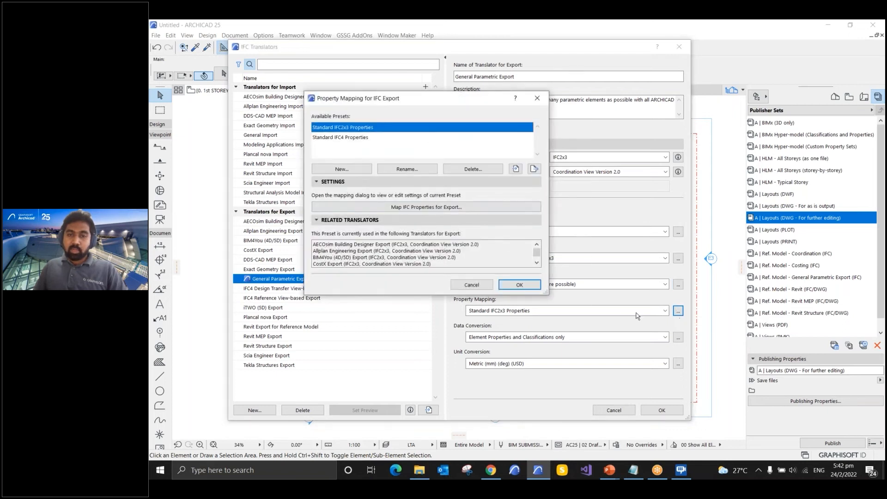
{"action": "left_click", "coordinate": [430, 208]}
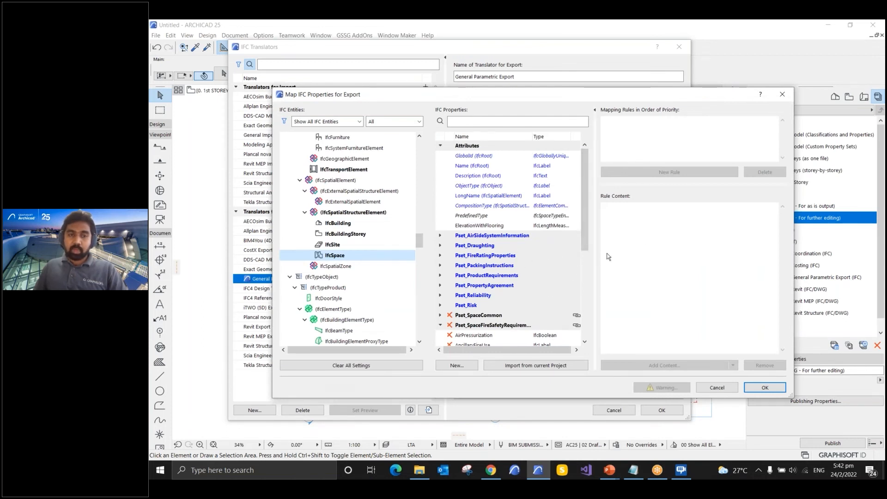
{"action": "left_click", "coordinate": [335, 257]}
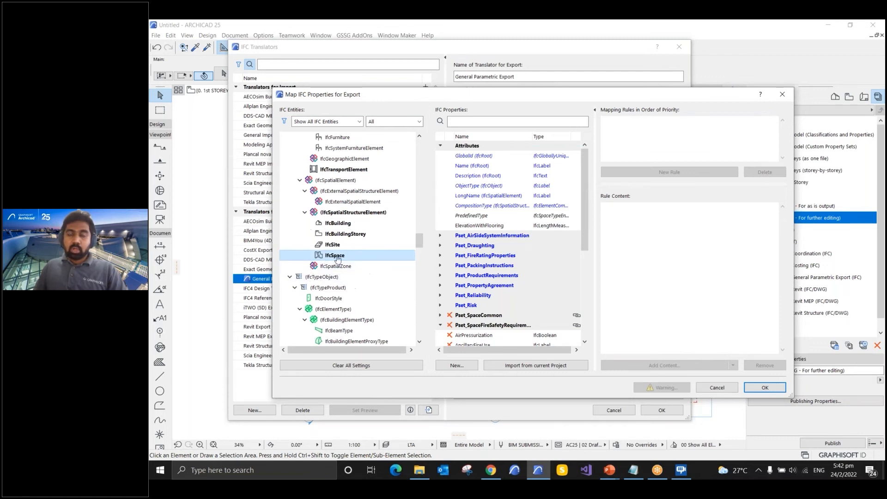
{"action": "left_click", "coordinate": [347, 259]}
{"action": "left_click", "coordinate": [336, 257]}
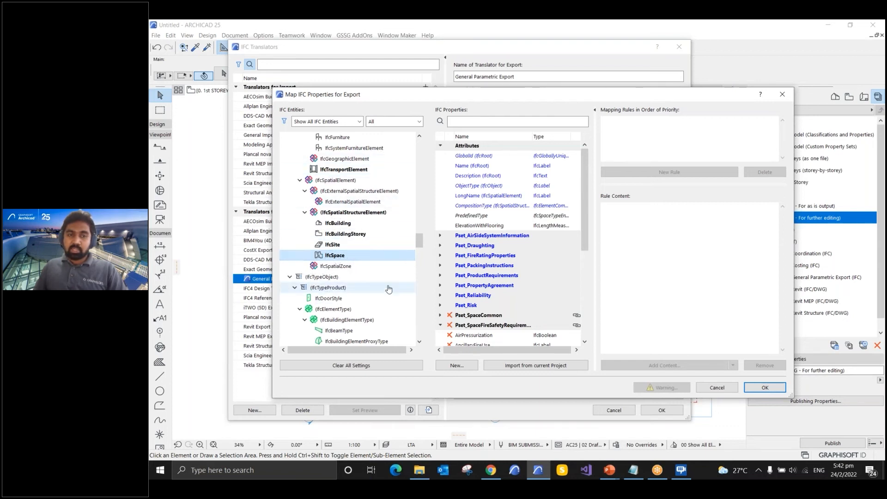
- Create the custom IFC property GFA_Area in property set Pset_GFA for IfcSpace, and add a mapping rule for it
{"action": "left_click", "coordinate": [462, 368]}
{"action": "left_click", "coordinate": [466, 369]}
{"action": "left_click_drag", "start_coordinate": [597, 165], "coordinate": [528, 166]}
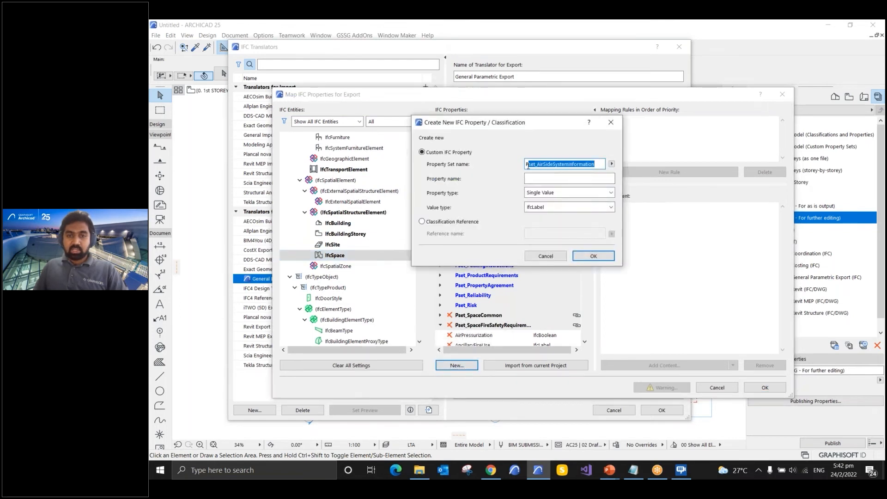
{"action": "type", "text": "Pset_"}
{"action": "type", "text": "G"}
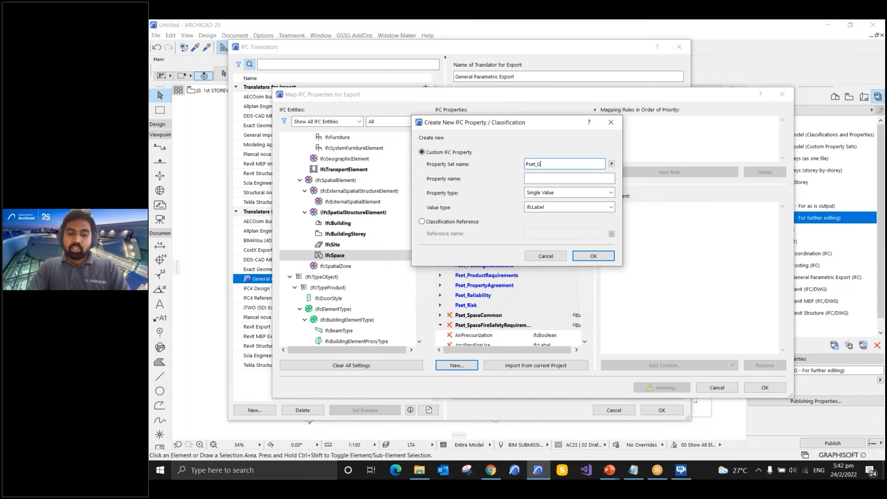
{"action": "type", "text": "FA"}
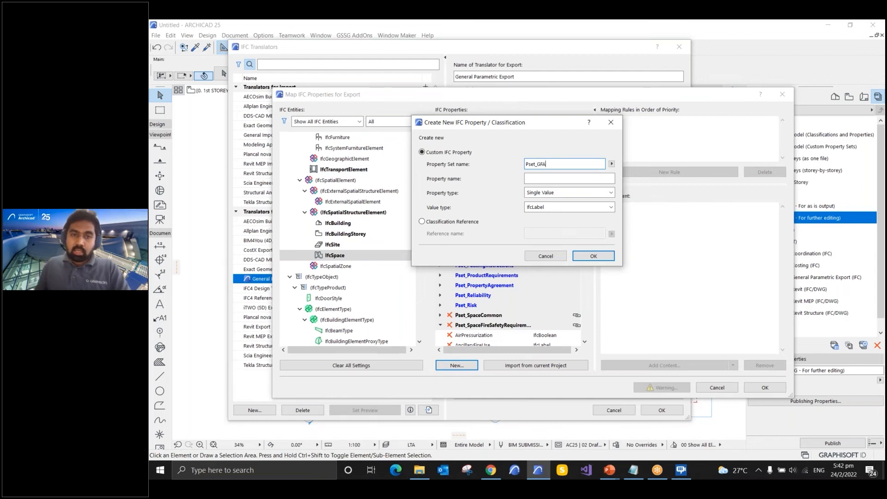
{"action": "left_click", "coordinate": [548, 180]}
{"action": "type", "text": "GFA"}
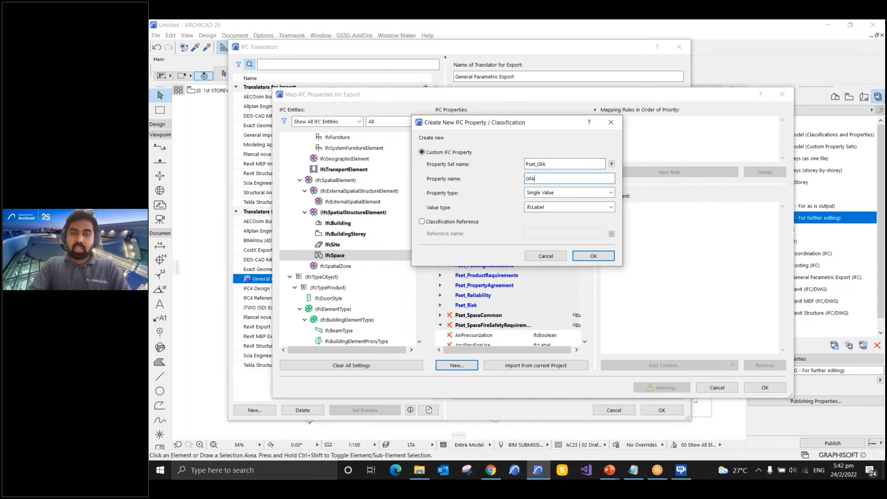
{"action": "type", "text": "_ARea"}
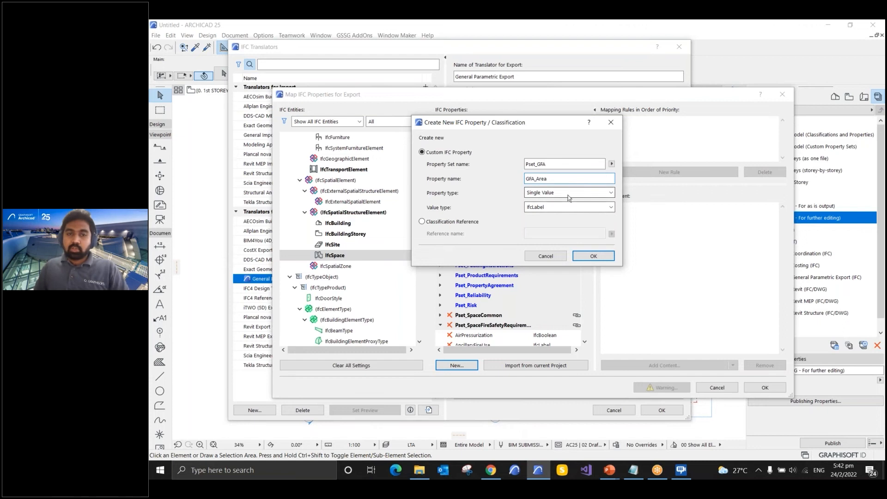
{"action": "left_click", "coordinate": [590, 258]}
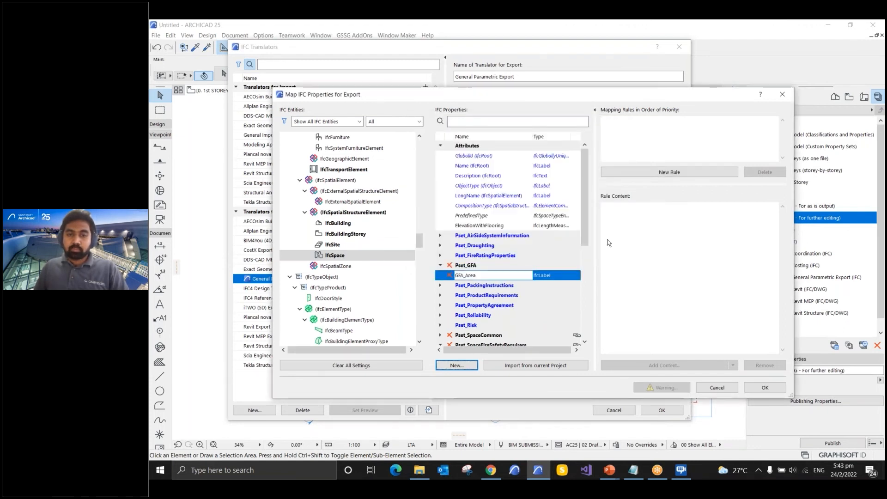
{"action": "left_click", "coordinate": [667, 173]}
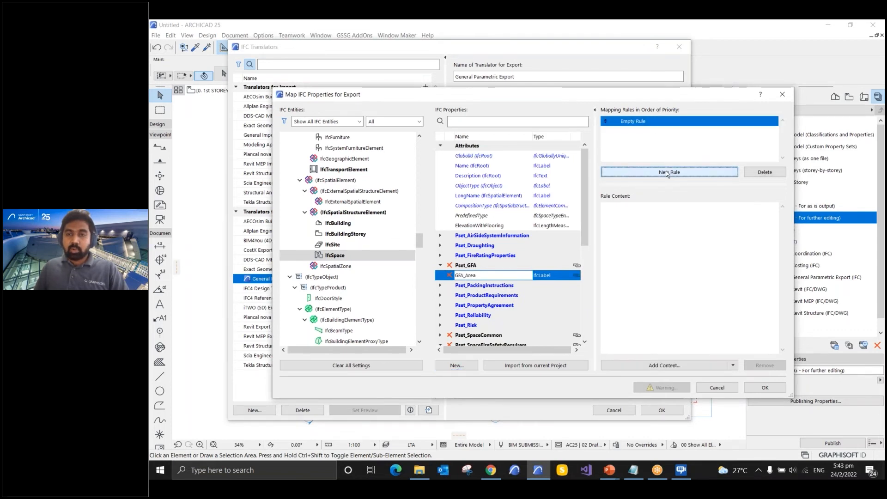
{"action": "left_click", "coordinate": [672, 366]}
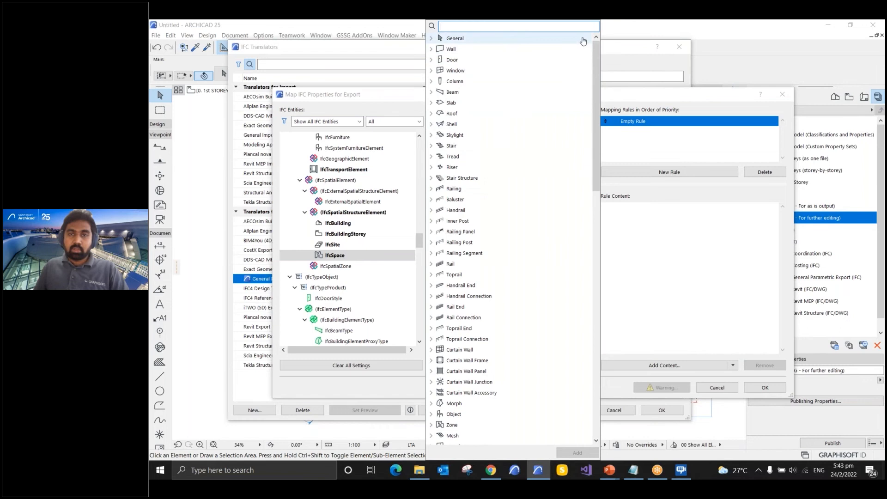
{"action": "key", "text": "Escape"}
{"action": "left_click", "coordinate": [649, 171]}
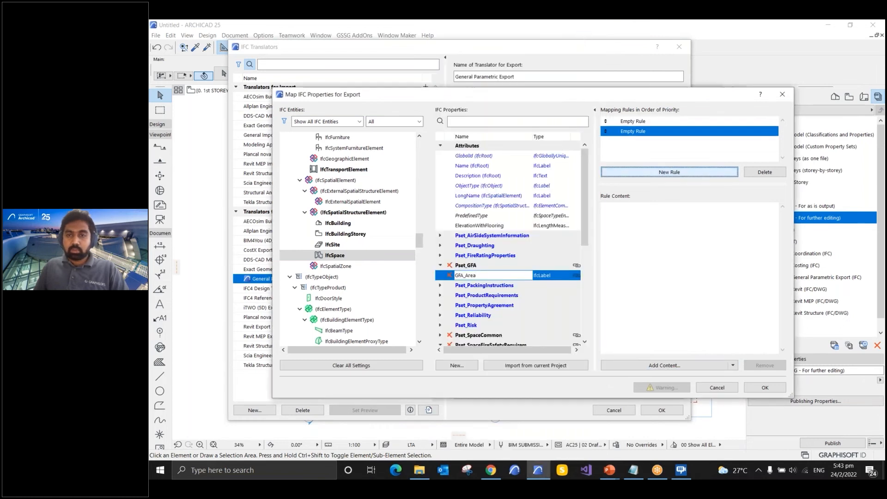
{"action": "left_click", "coordinate": [764, 172]}
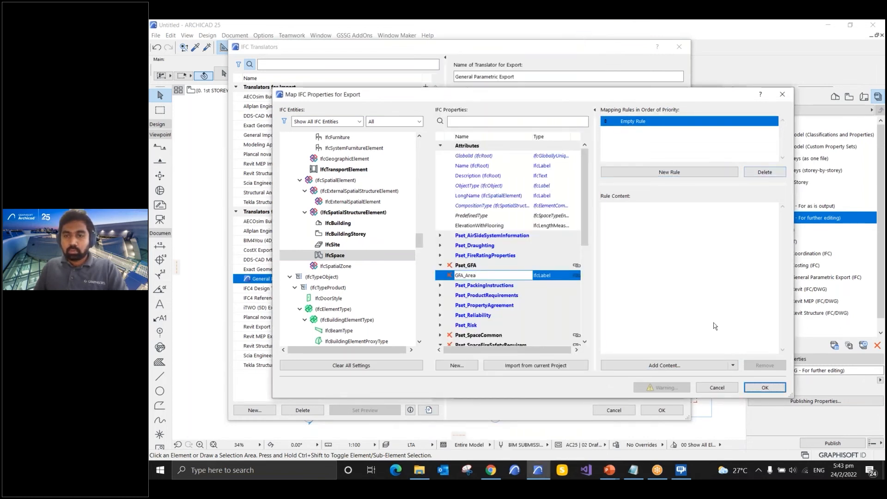
- Map GFA_Area to the General Area field of ARCH | SGFA, accept the map, and close the property mapping presets without saving
{"action": "left_click_drag", "start_coordinate": [570, 99], "coordinate": [571, 116]}
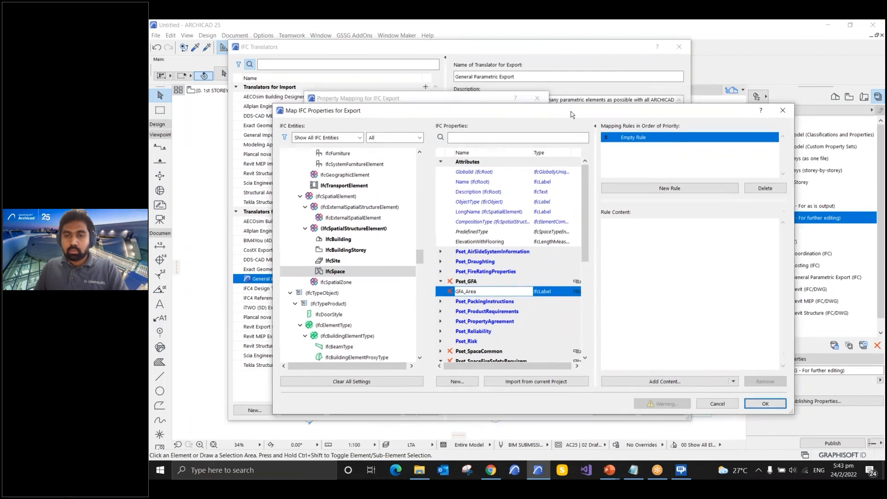
{"action": "left_click", "coordinate": [700, 381]}
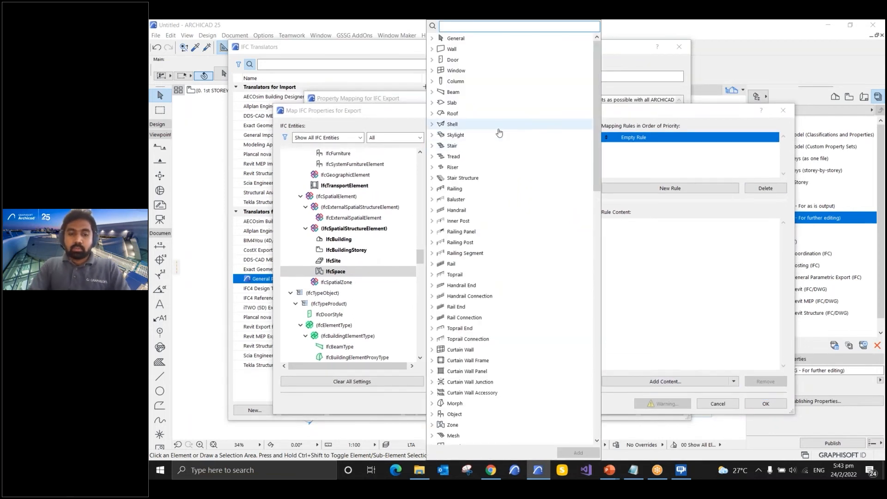
{"action": "type", "text": "Gfa"}
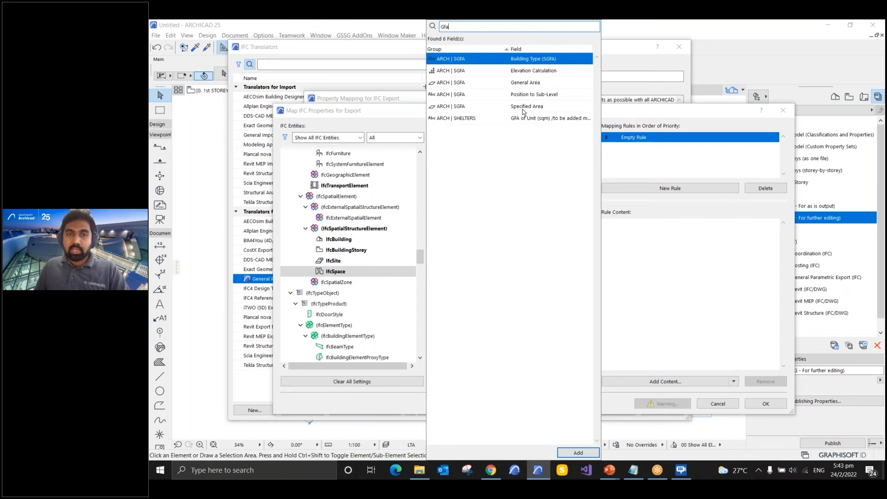
{"action": "double_click", "coordinate": [520, 84]}
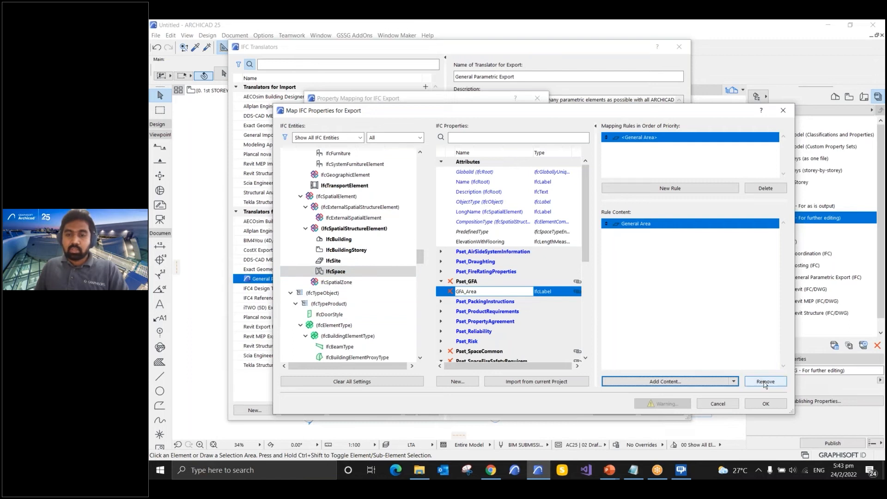
{"action": "left_click", "coordinate": [769, 405]}
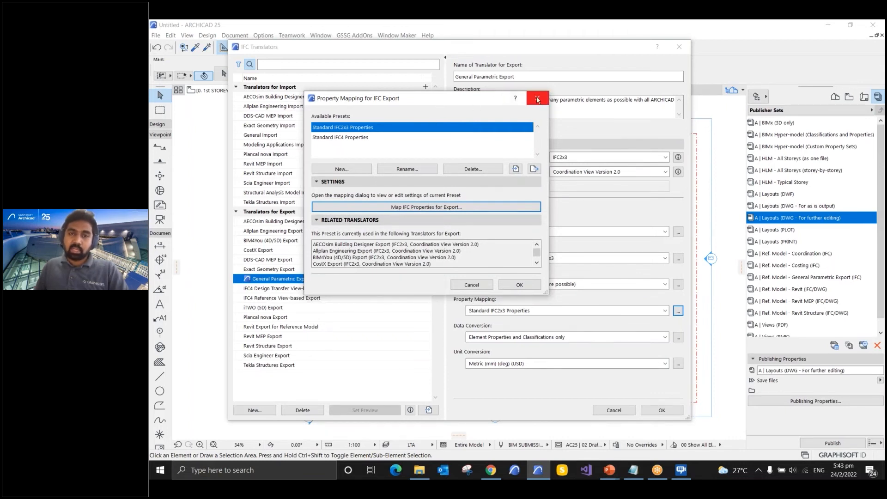
{"action": "left_click", "coordinate": [537, 100]}
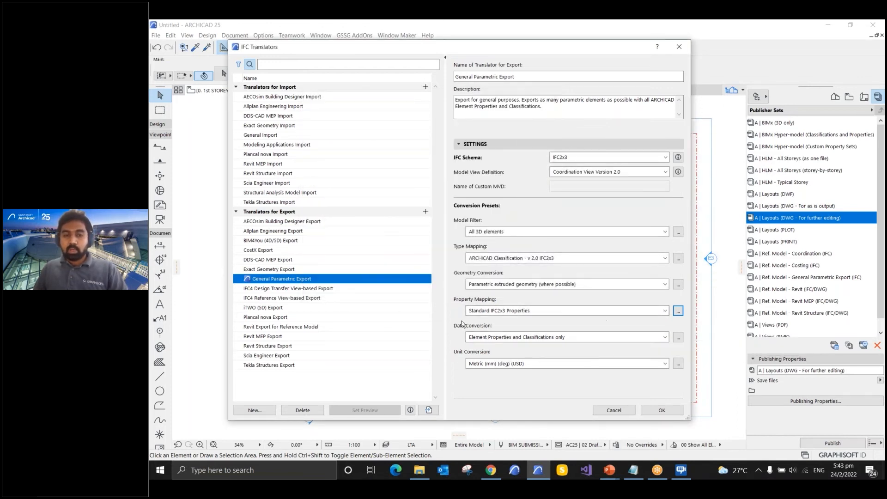
- Enable IFC Base Quantities, IFC Space Containment and IFC Space Boundaries in the data conversion preset, and review the unit conversion preset
{"action": "left_click", "coordinate": [678, 337]}
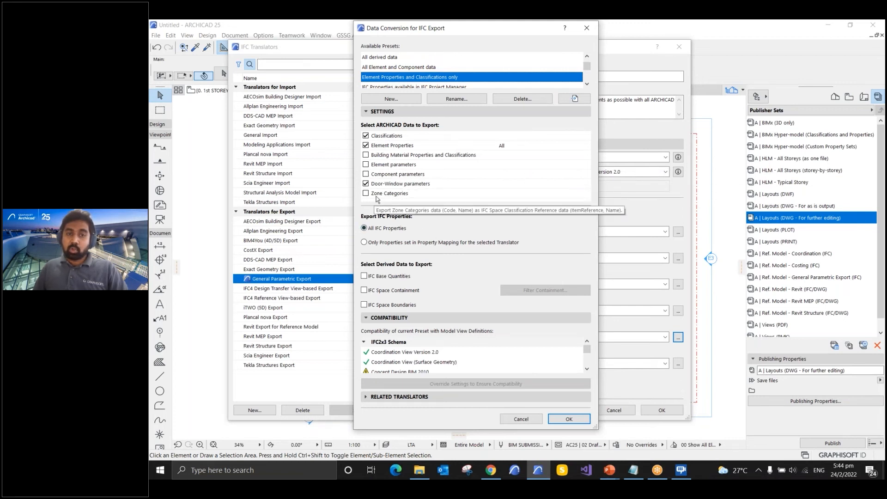
{"action": "left_click", "coordinate": [365, 277]}
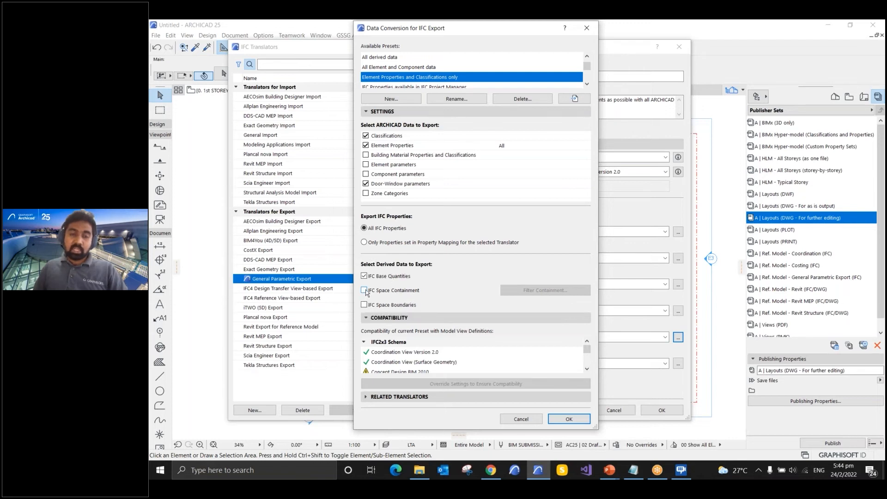
{"action": "left_click", "coordinate": [365, 291]}
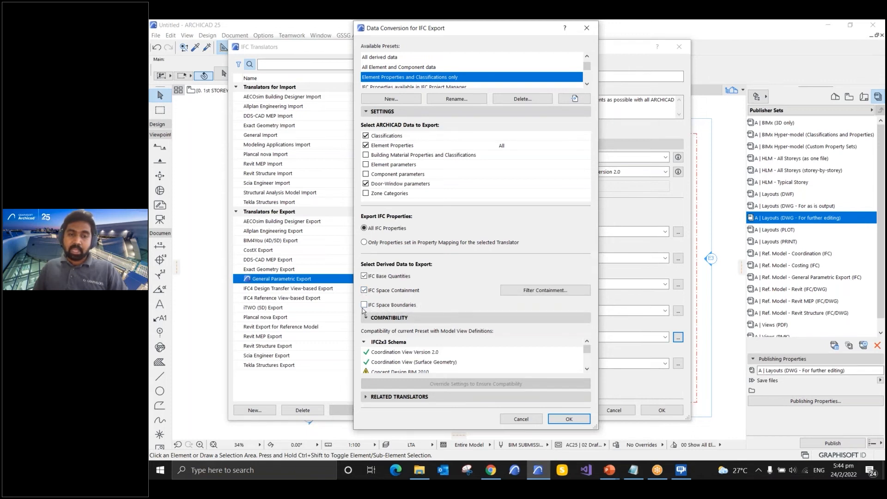
{"action": "left_click", "coordinate": [365, 305]}
{"action": "left_click", "coordinate": [569, 419]}
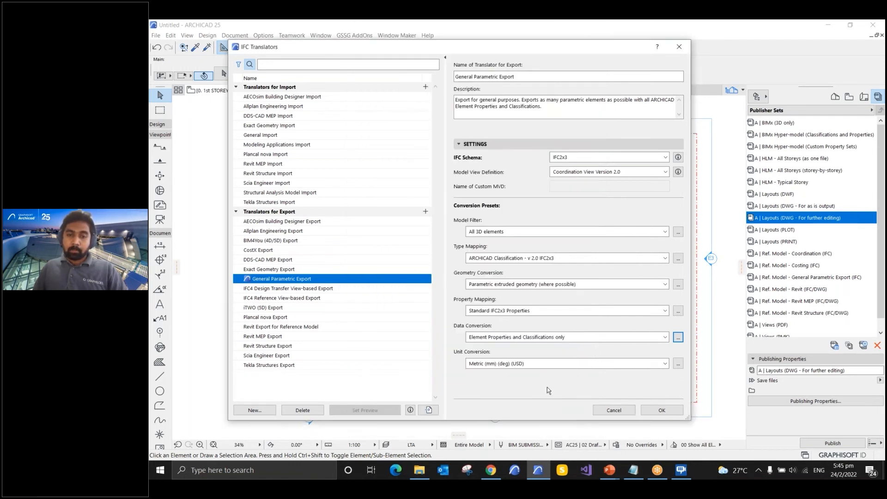
{"action": "left_click", "coordinate": [678, 364]}
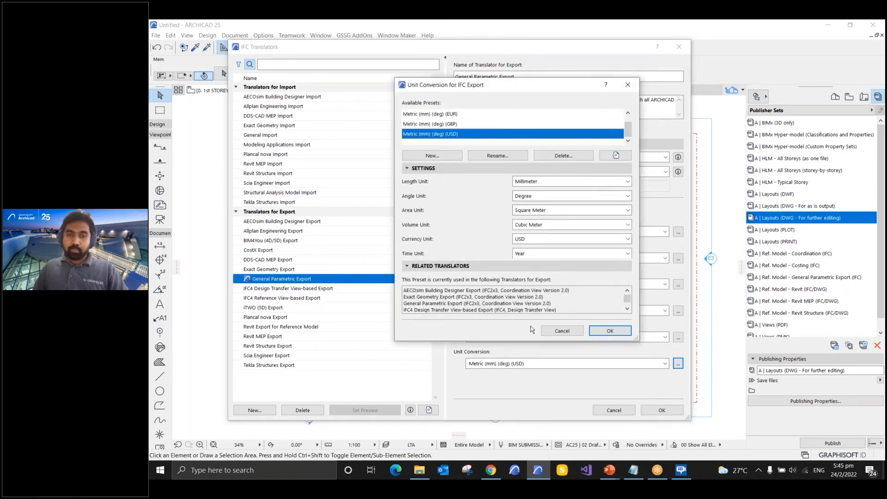
{"action": "left_click", "coordinate": [560, 331]}
- Review the General Import translator's model filter and material and surface conversion settings, then close IFC Translators discarding all changes
{"action": "left_click", "coordinate": [309, 135]}
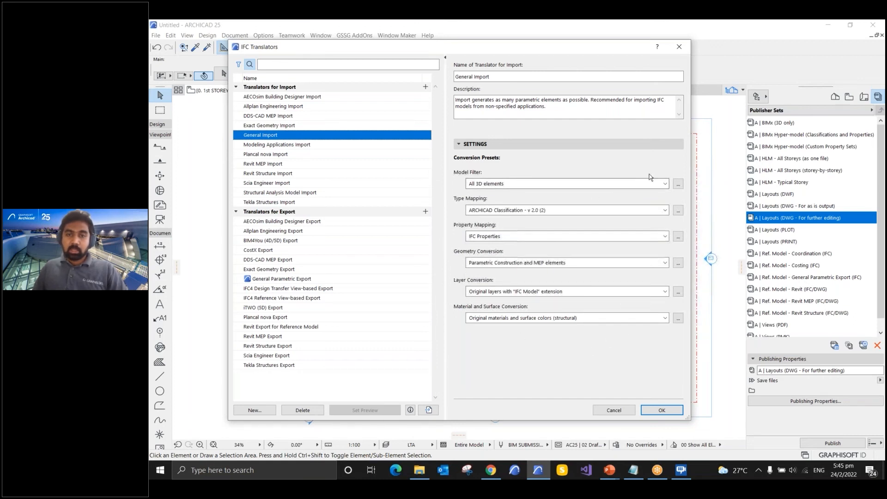
{"action": "left_click", "coordinate": [678, 185]}
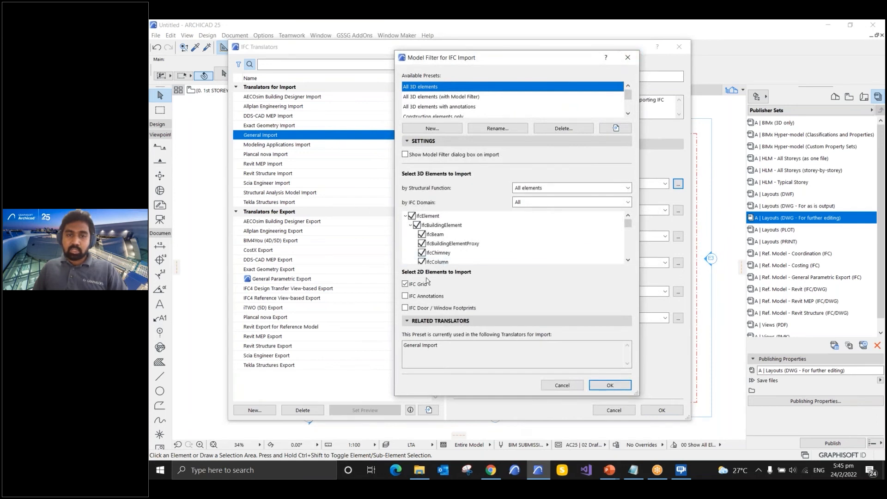
{"action": "left_click", "coordinate": [628, 58]}
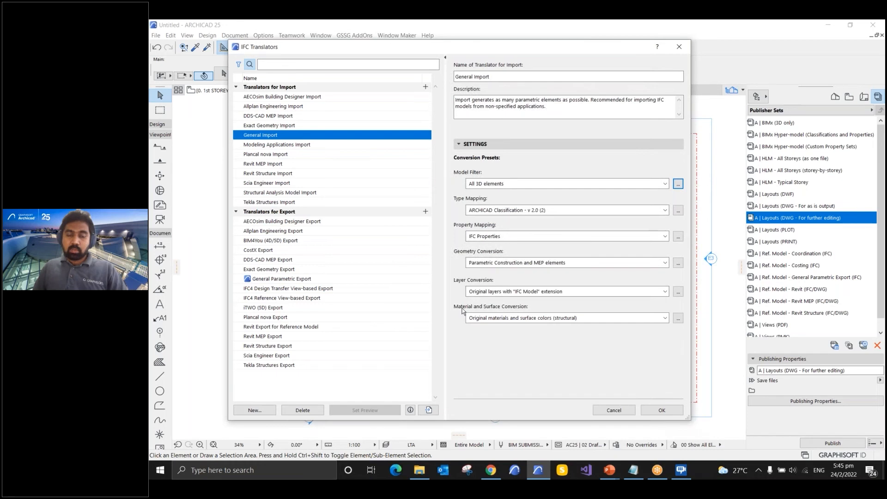
{"action": "left_click", "coordinate": [677, 318]}
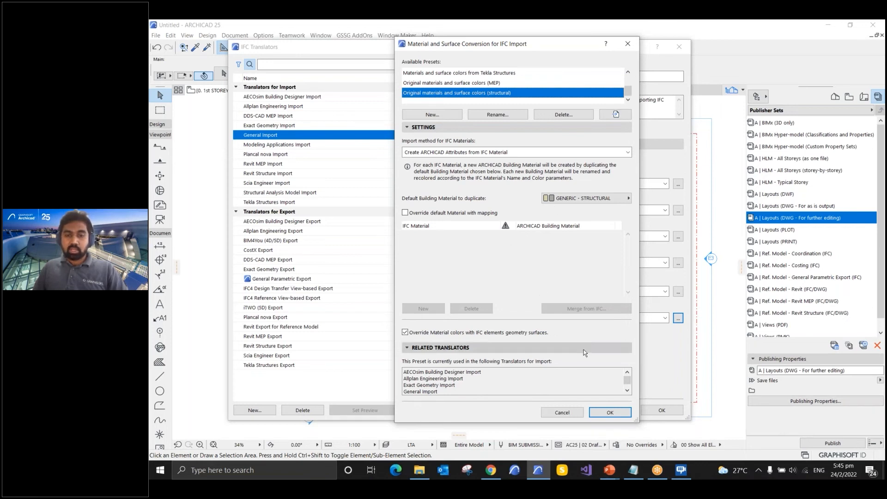
{"action": "left_click", "coordinate": [562, 413]}
{"action": "left_click", "coordinate": [614, 410]}
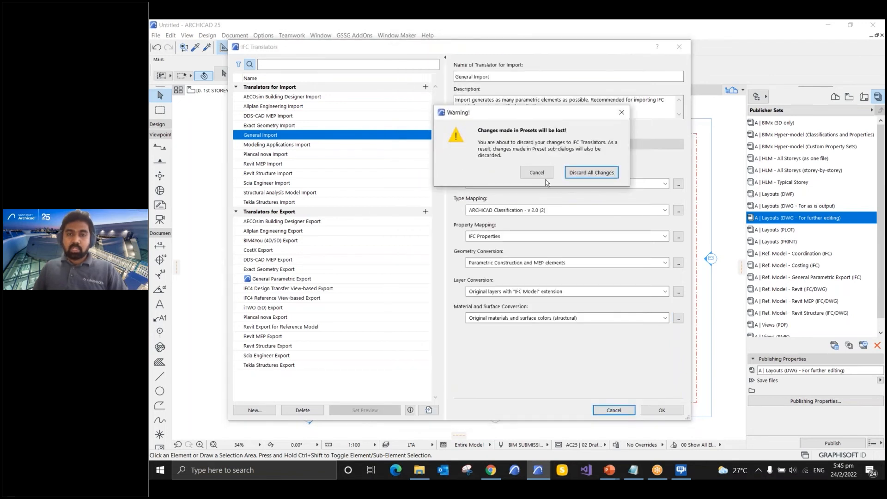
{"action": "left_click", "coordinate": [592, 173]}
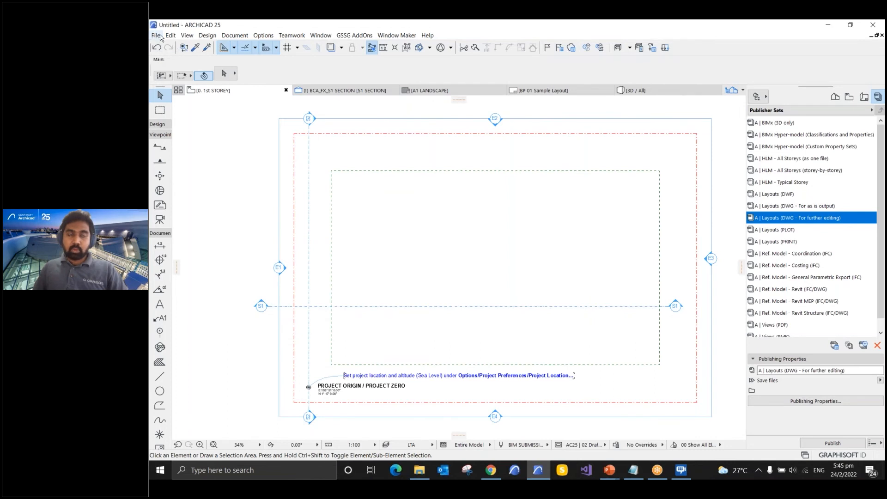
- Open the DXF-DWG Translation Setup
{"action": "left_click", "coordinate": [156, 36]}
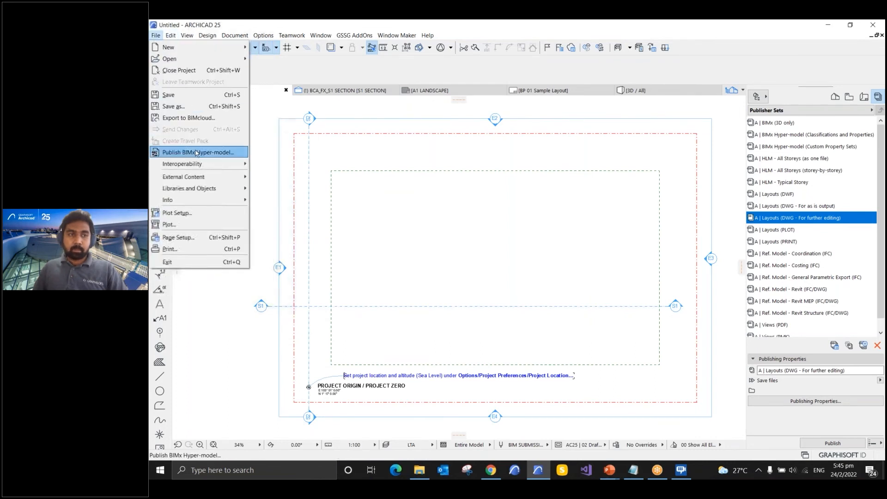
{"action": "mouse_move", "coordinate": [200, 170]}
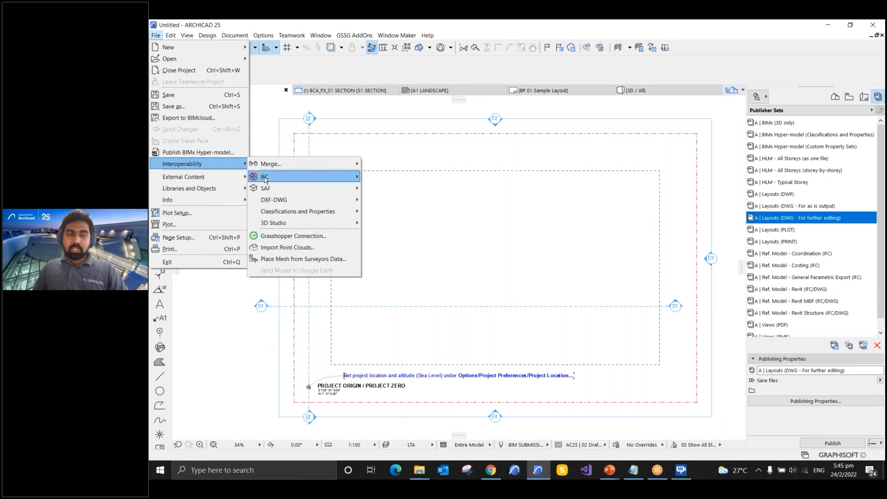
{"action": "left_click", "coordinate": [292, 200]}
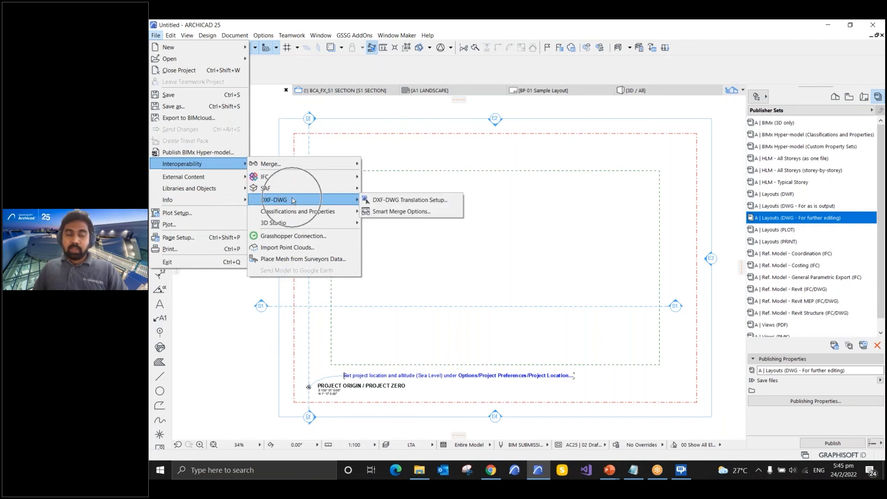
{"action": "left_click", "coordinate": [379, 200]}
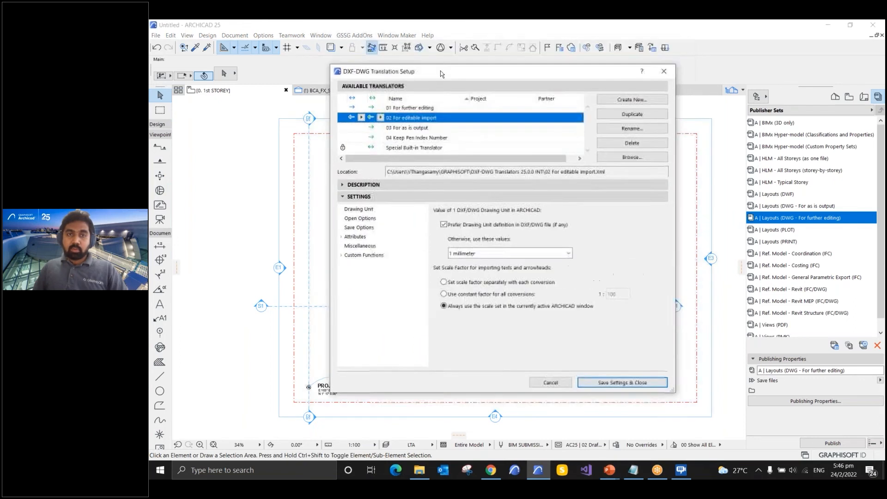
{"action": "left_click_drag", "start_coordinate": [440, 70], "coordinate": [433, 74]}
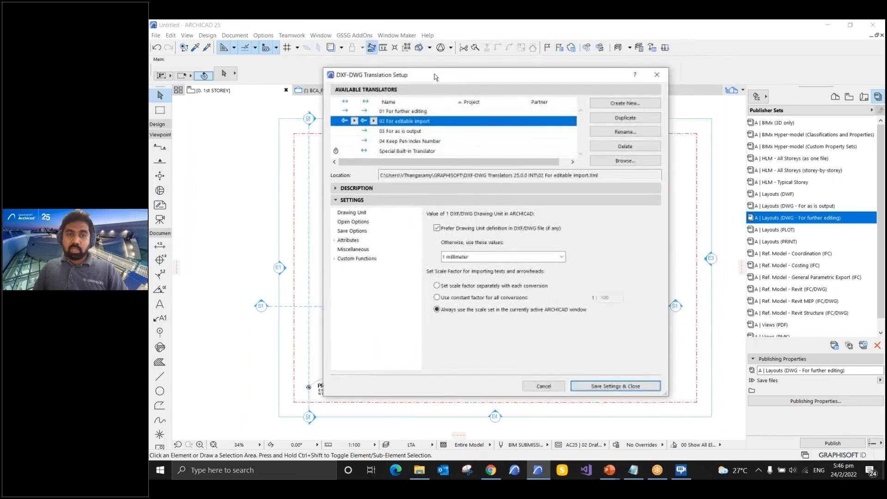
- Look through the available DXF-DWG translators and show the description of 01 For further editing
{"action": "left_click", "coordinate": [354, 112]}
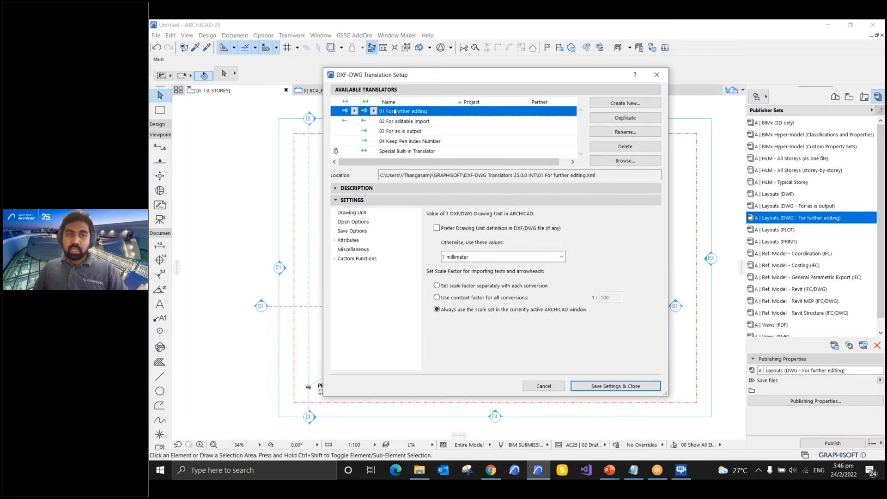
{"action": "left_click", "coordinate": [361, 122]}
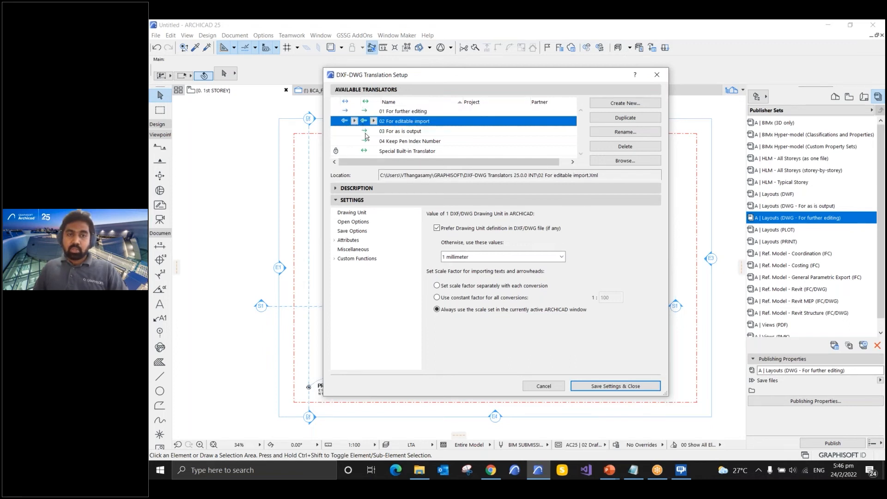
{"action": "left_click", "coordinate": [364, 132]}
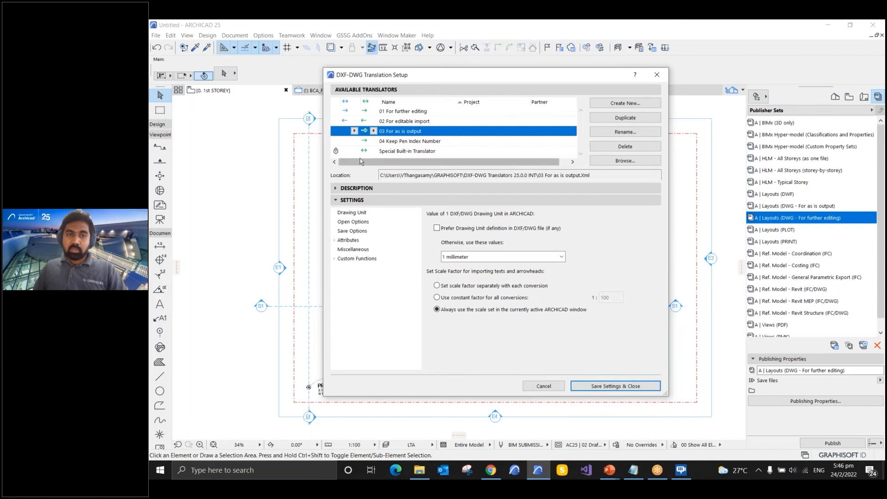
{"action": "left_click", "coordinate": [364, 152]}
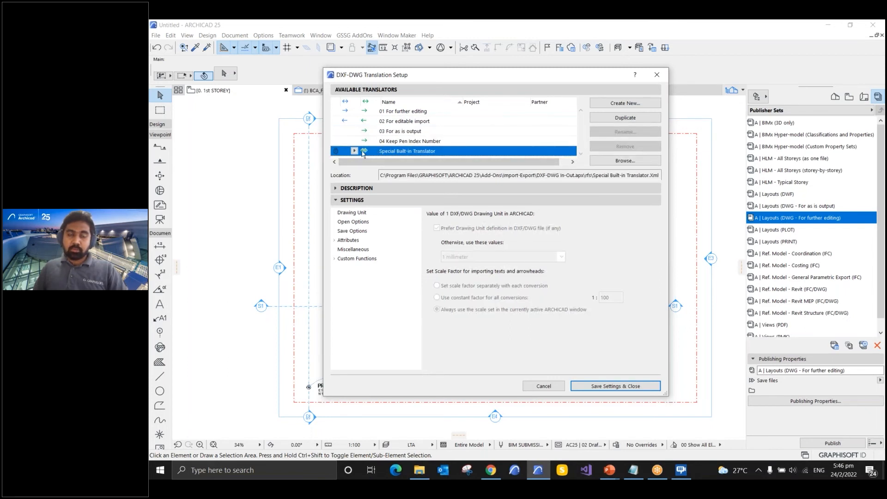
{"action": "left_click", "coordinate": [367, 112]}
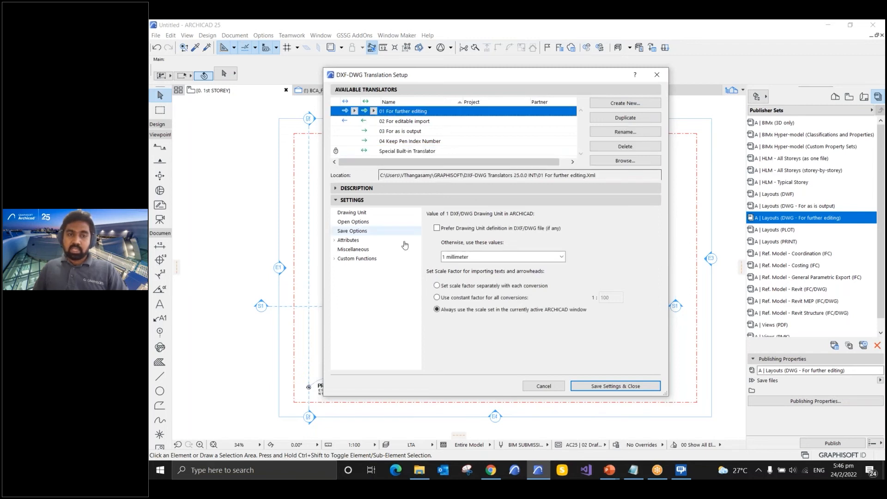
{"action": "left_click", "coordinate": [355, 188]}
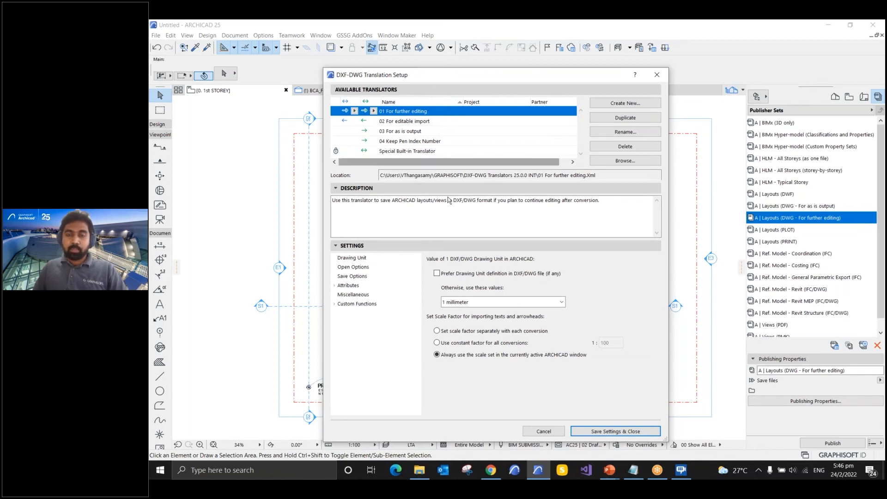
- Review the drawing unit choices and the scale factor options for imported texts and arrowheads in 01 For further editing
{"action": "left_click", "coordinate": [623, 106]}
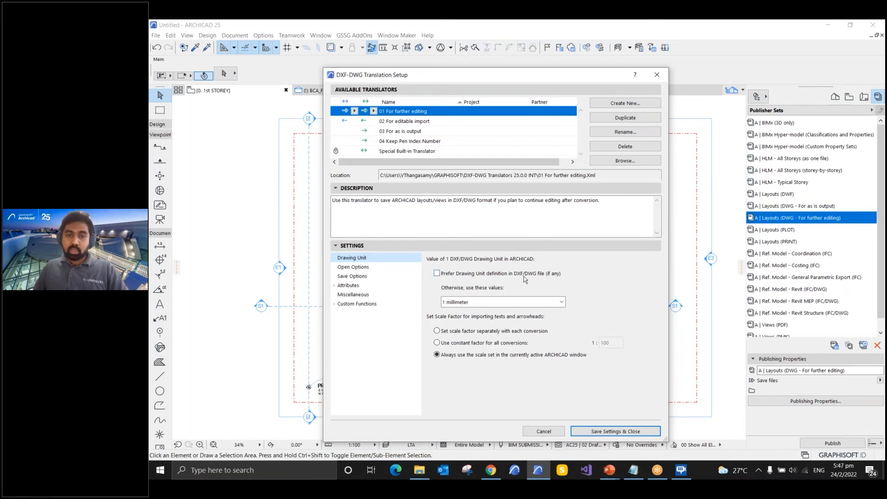
{"action": "left_click", "coordinate": [550, 303]}
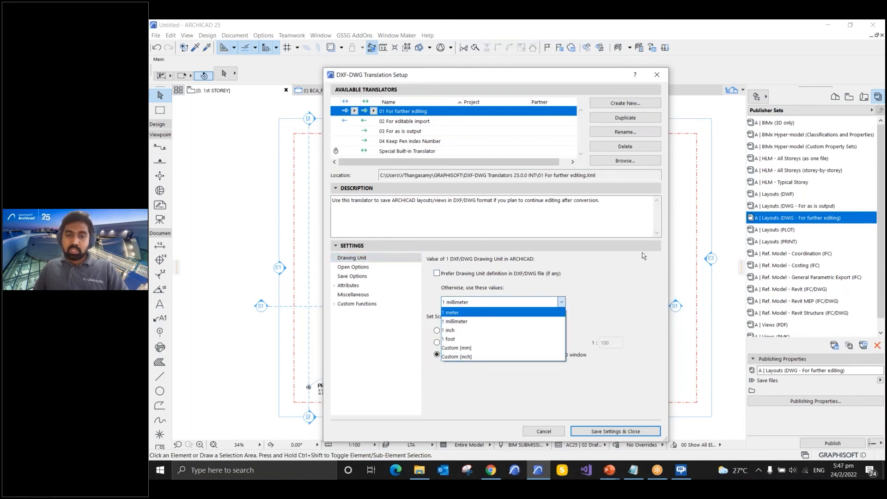
{"action": "left_click", "coordinate": [600, 283]}
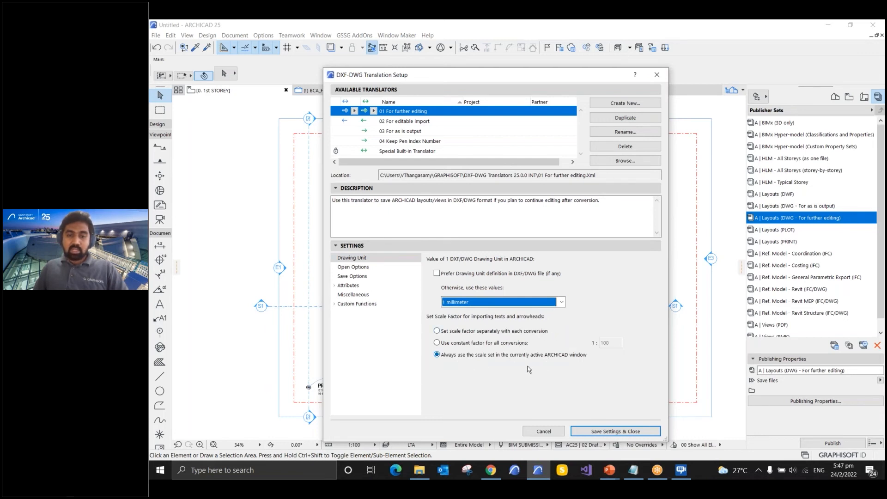
{"action": "left_click", "coordinate": [437, 342]}
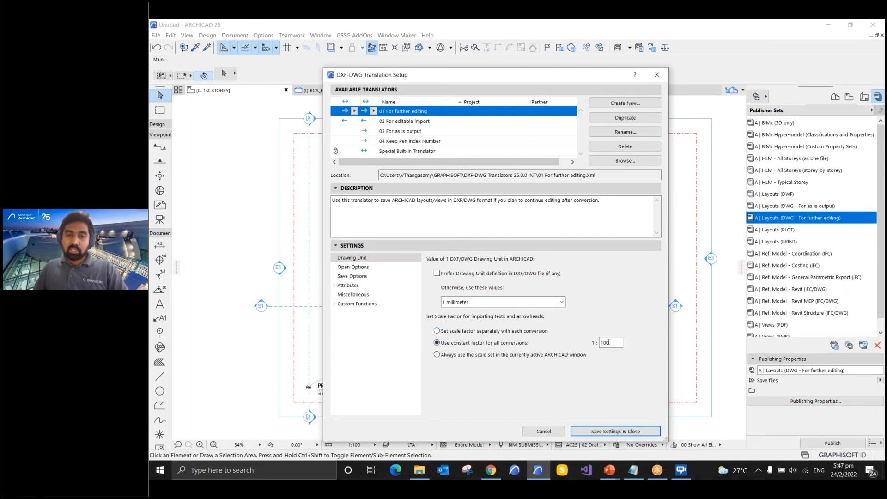
{"action": "left_click", "coordinate": [437, 355]}
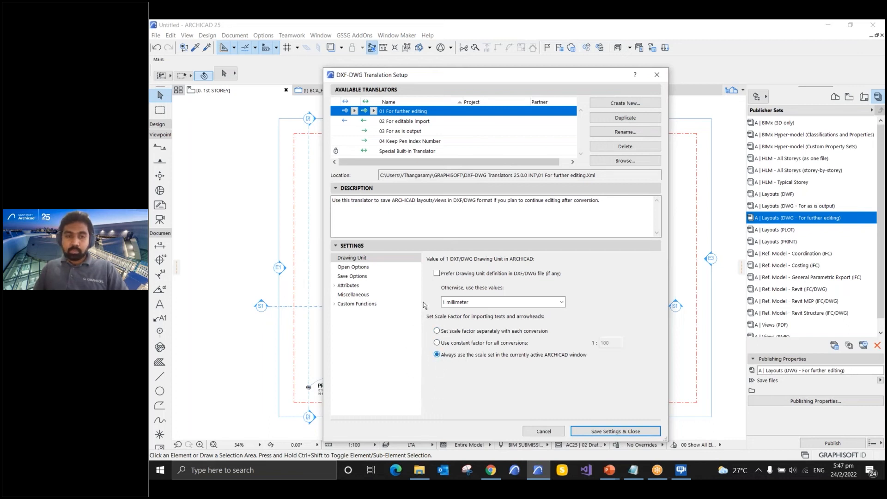
- Examine the open options of 02 For editable import for translating AutoCAD blocks and dimensions
{"action": "left_click", "coordinate": [345, 268]}
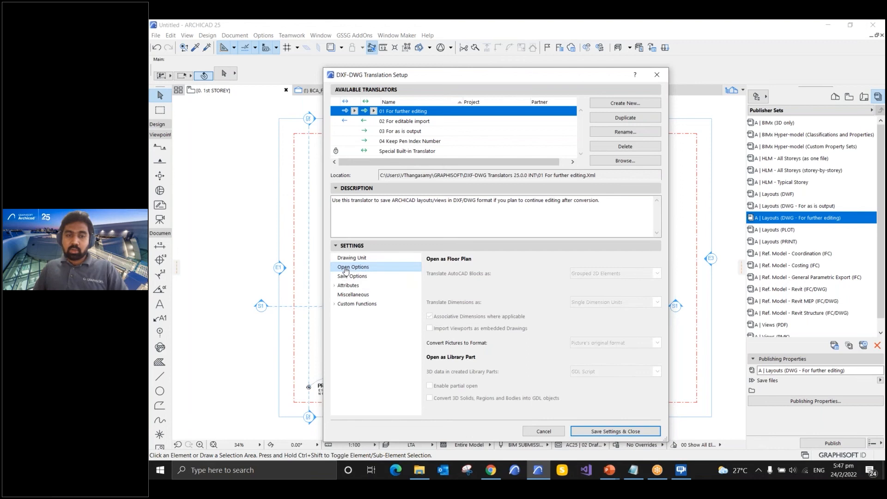
{"action": "left_click", "coordinate": [367, 123]}
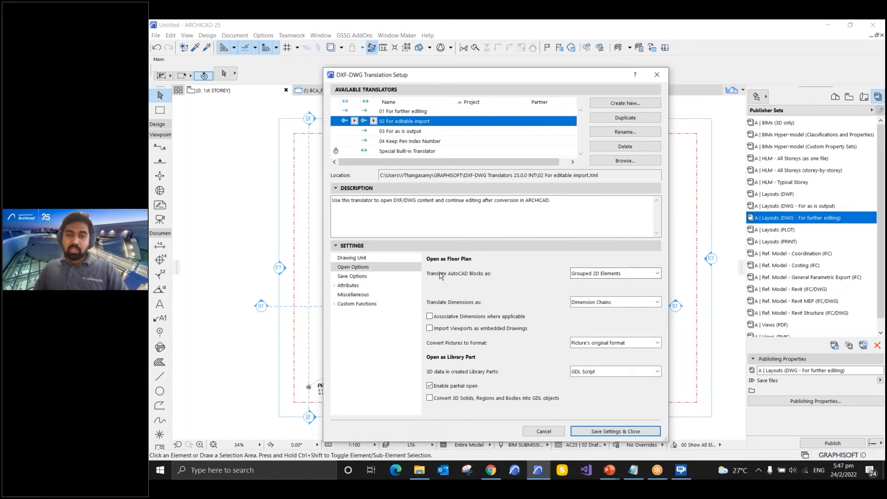
{"action": "left_click", "coordinate": [597, 275]}
{"action": "left_click", "coordinate": [597, 275]}
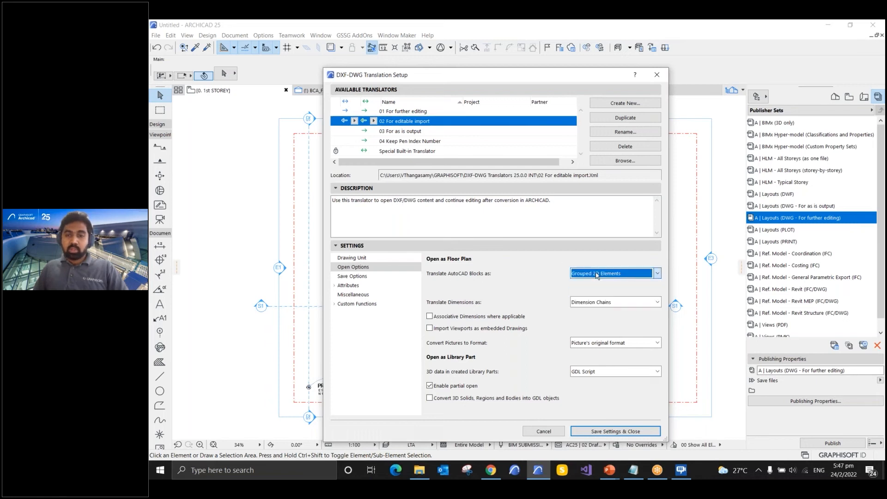
{"action": "left_click", "coordinate": [595, 274]}
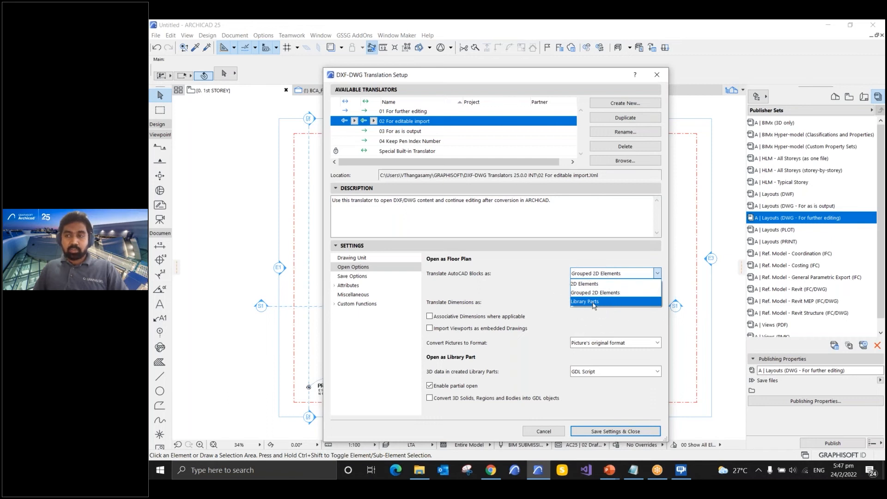
{"action": "left_click", "coordinate": [548, 291]}
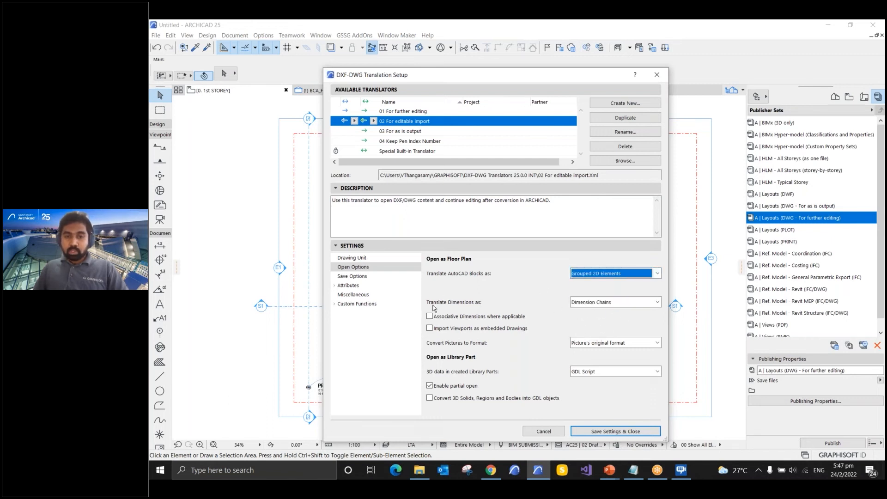
{"action": "left_click", "coordinate": [605, 302]}
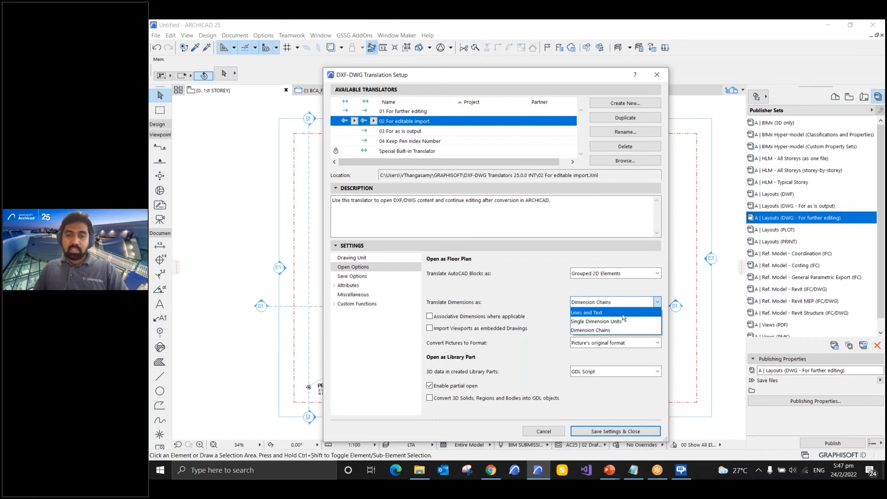
{"action": "left_click", "coordinate": [545, 296]}
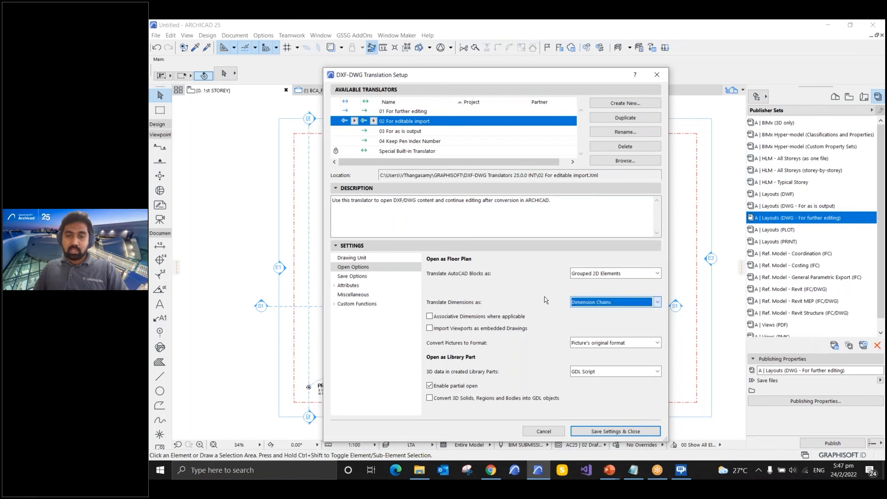
- Examine the associative dimensions, picture conversion format and library part 3D data options of 02 For editable import
{"action": "left_click", "coordinate": [431, 318]}
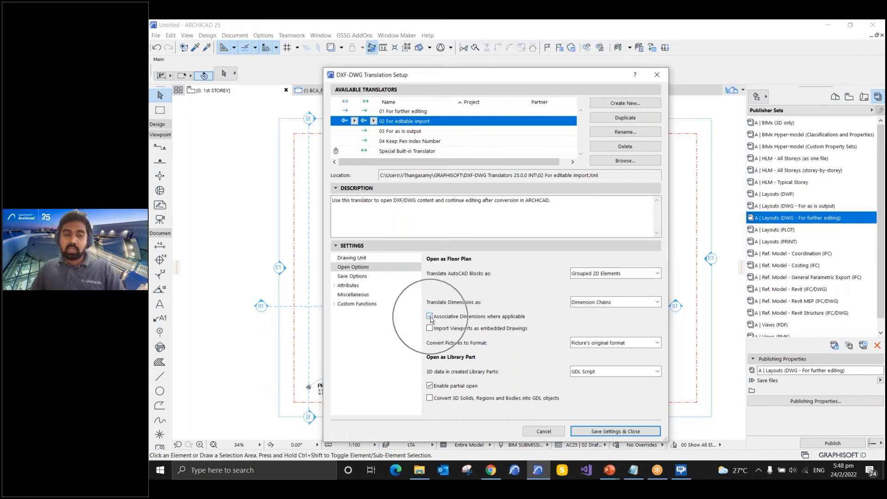
{"action": "left_click", "coordinate": [431, 317]}
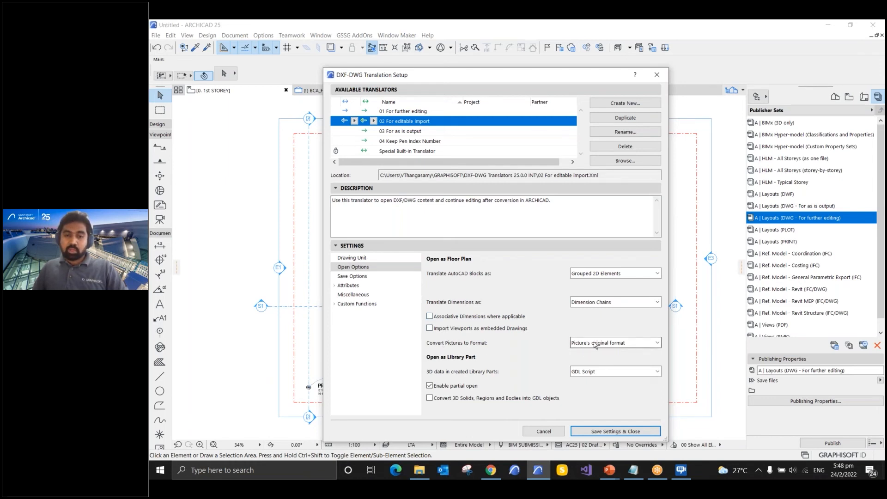
{"action": "left_click", "coordinate": [582, 346]}
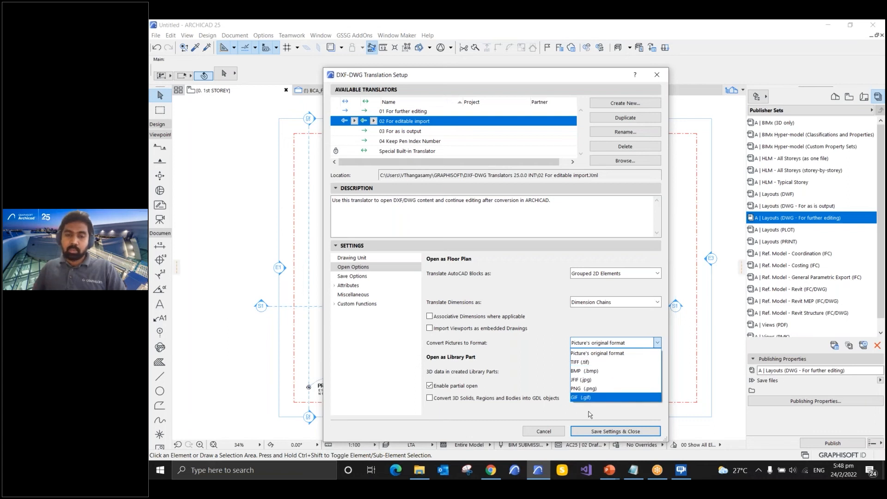
{"action": "left_click", "coordinate": [545, 329]}
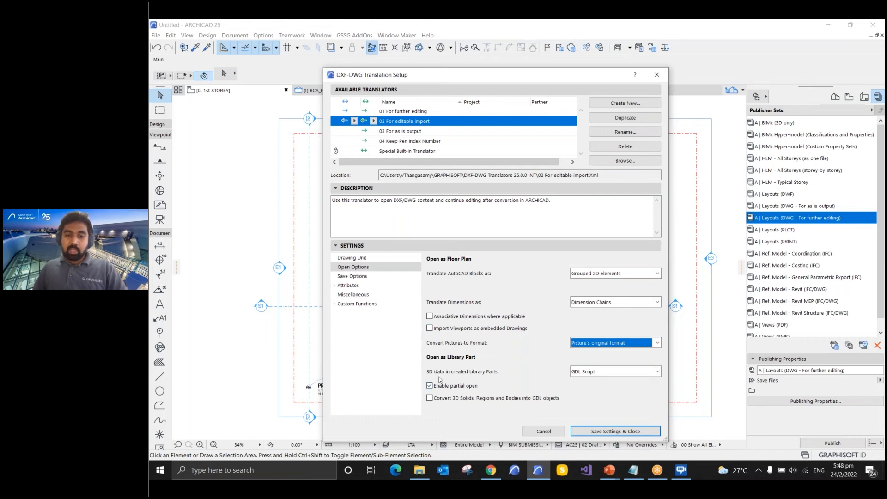
{"action": "left_click", "coordinate": [604, 373]}
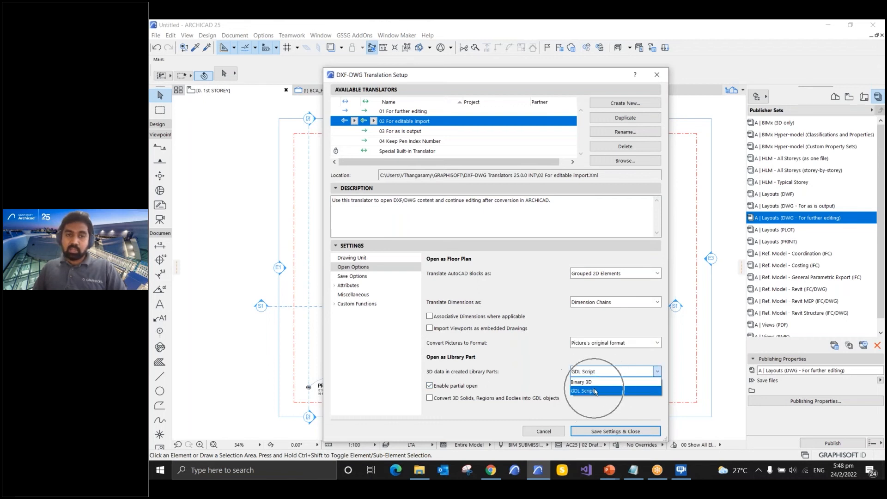
{"action": "left_click", "coordinate": [576, 391]}
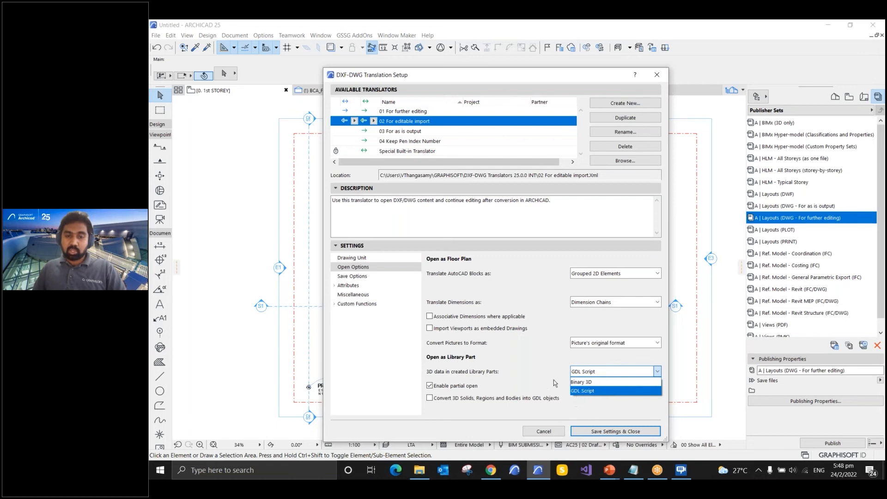
- Review the file format and image conversion choices in the save options of 01 For further editing
{"action": "left_click", "coordinate": [352, 277]}
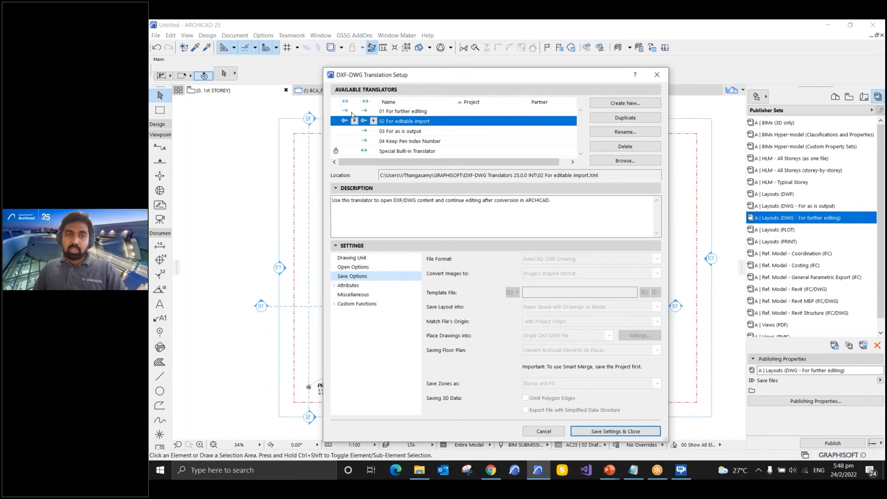
{"action": "left_click", "coordinate": [352, 113]}
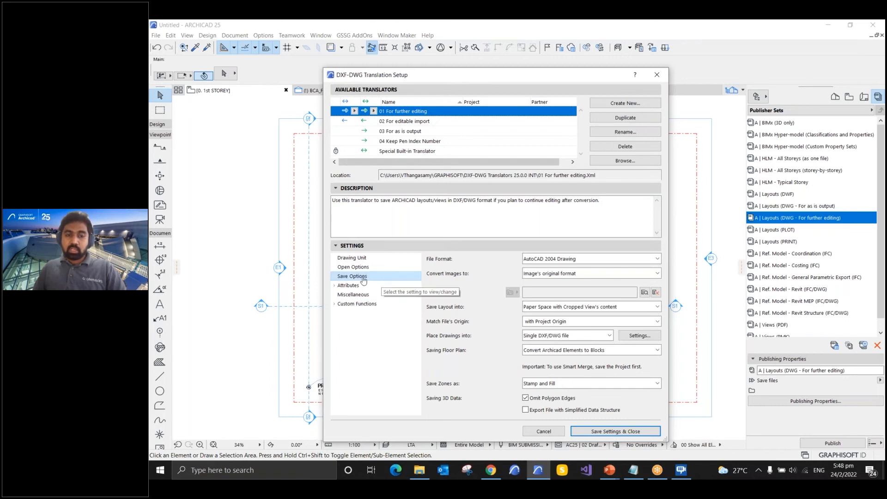
{"action": "left_click", "coordinate": [593, 259]}
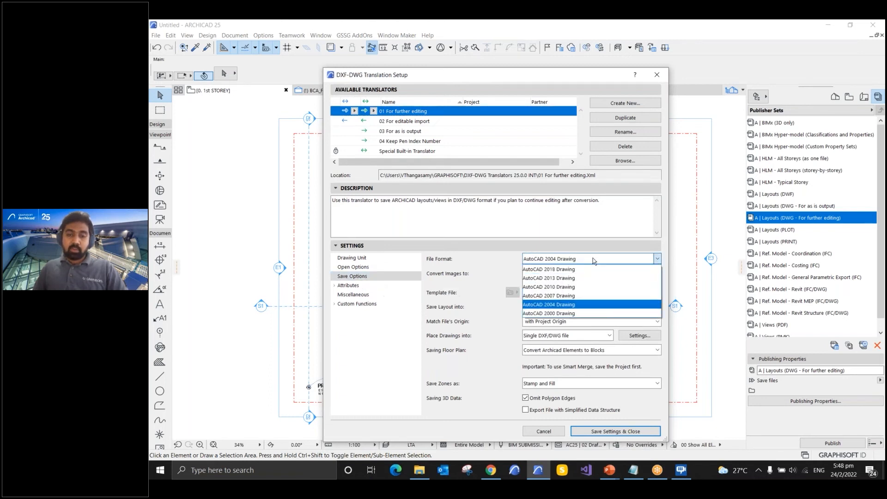
{"action": "left_click", "coordinate": [589, 309]}
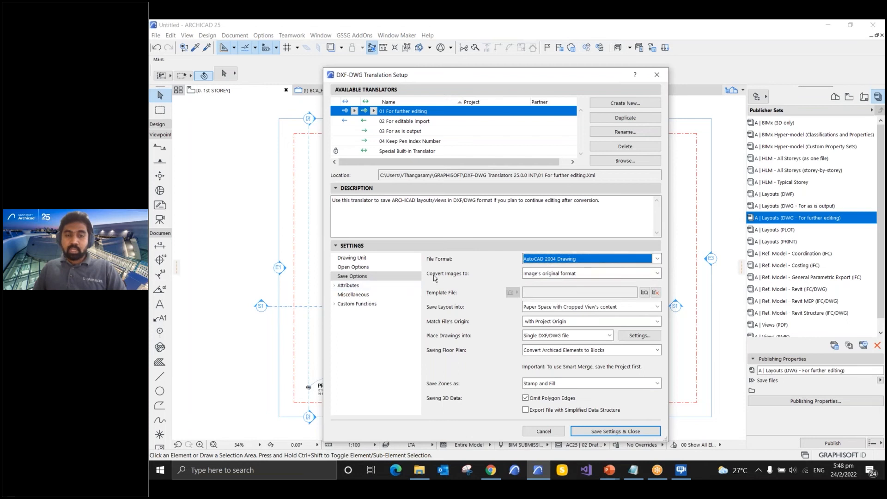
{"action": "left_click", "coordinate": [554, 275]}
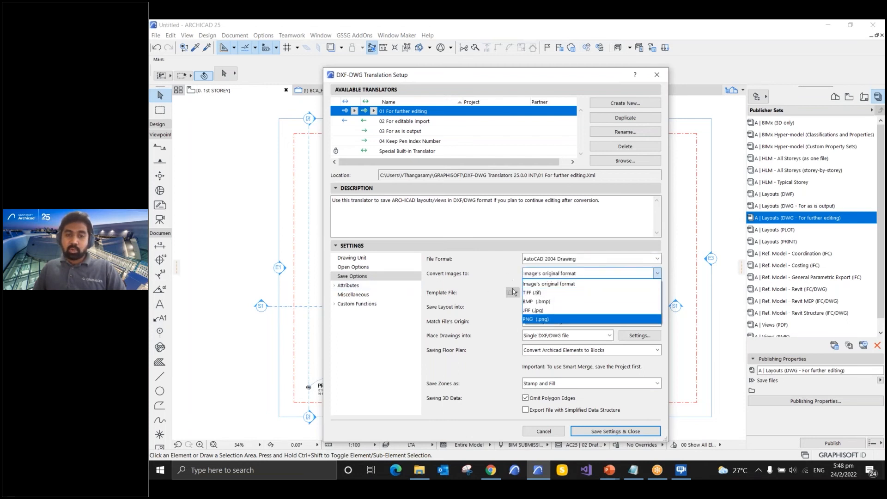
{"action": "left_click", "coordinate": [471, 293]}
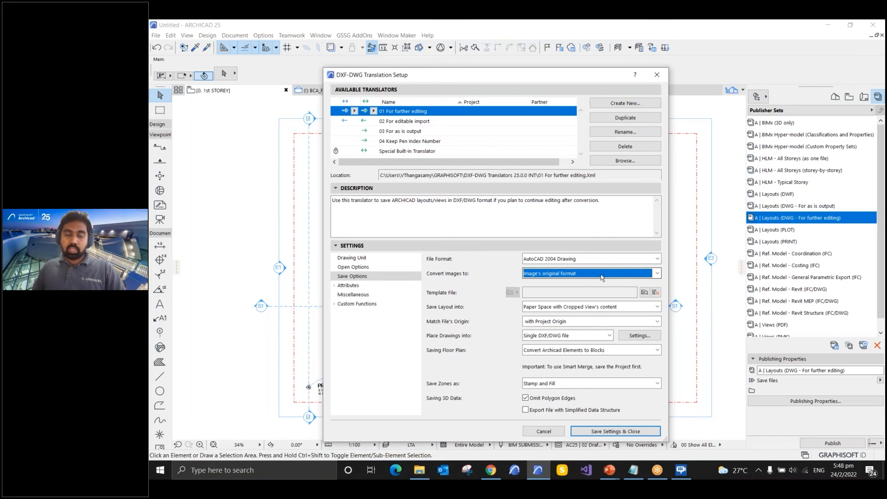
- Assign Template Drawing.dwg from the Downloads folder as the template file in the save options of 01 For further editing
{"action": "left_click", "coordinate": [575, 272]}
{"action": "left_click", "coordinate": [575, 273]}
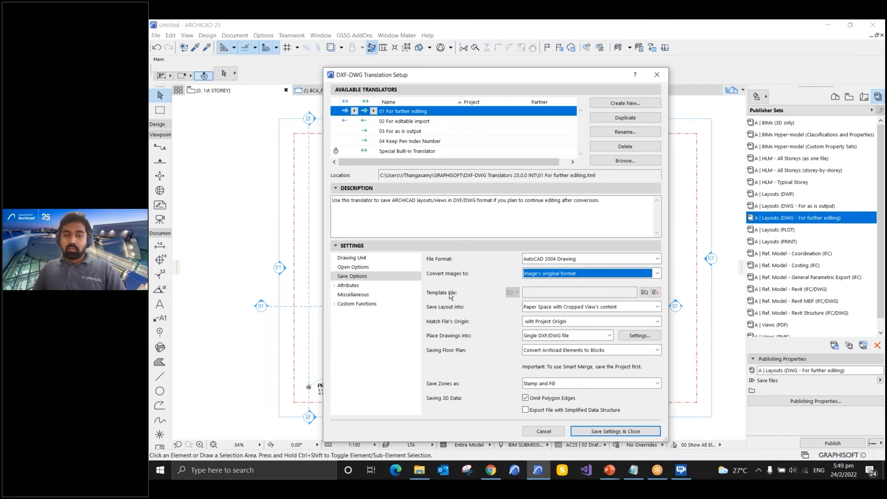
{"action": "key", "text": "ctrl"}
{"action": "key", "text": "ctrl"}
{"action": "left_click", "coordinate": [644, 293]}
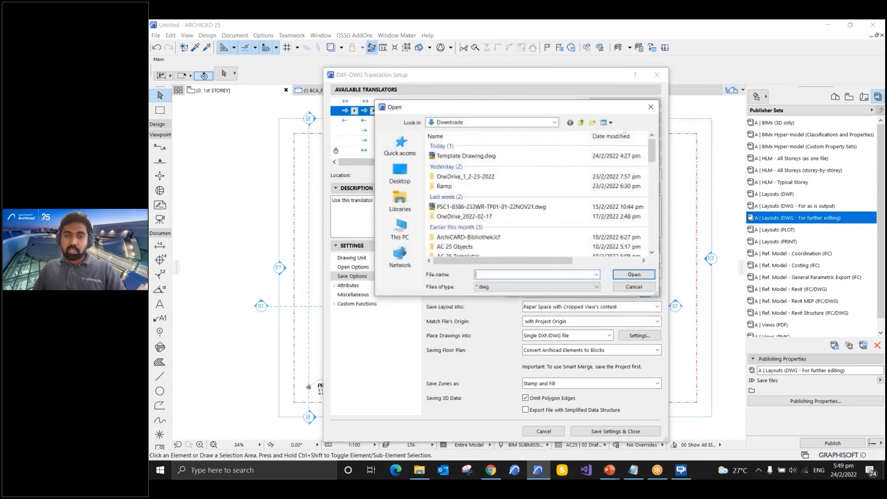
{"action": "key", "text": "ctrl"}
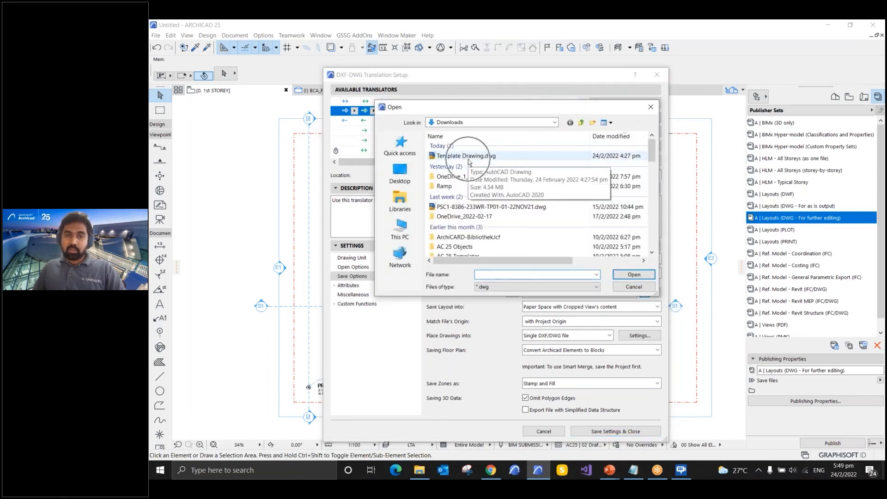
{"action": "left_click", "coordinate": [468, 160]}
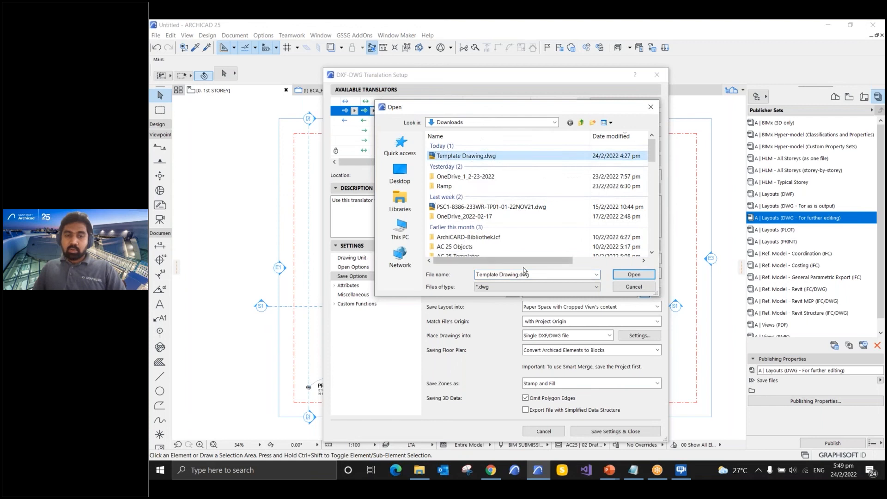
{"action": "left_click", "coordinate": [631, 275]}
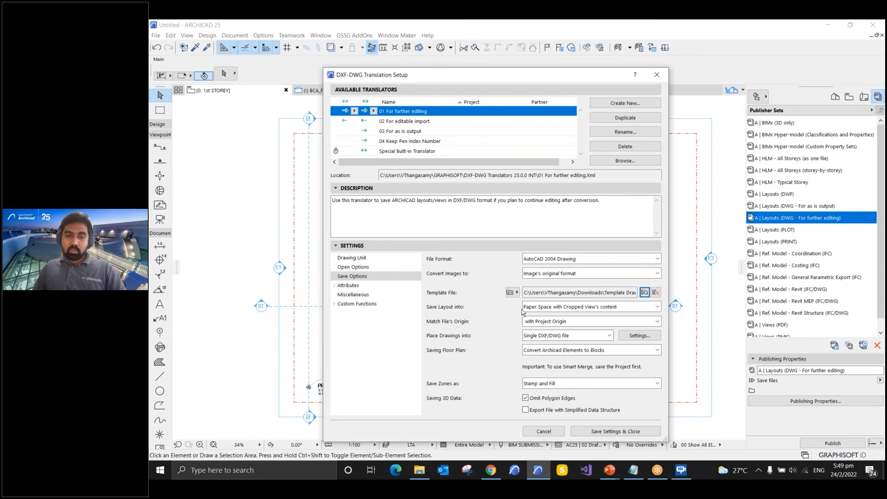
- Review the choices for saving layouts and matching the file's origin in the save options
{"action": "left_click", "coordinate": [546, 309]}
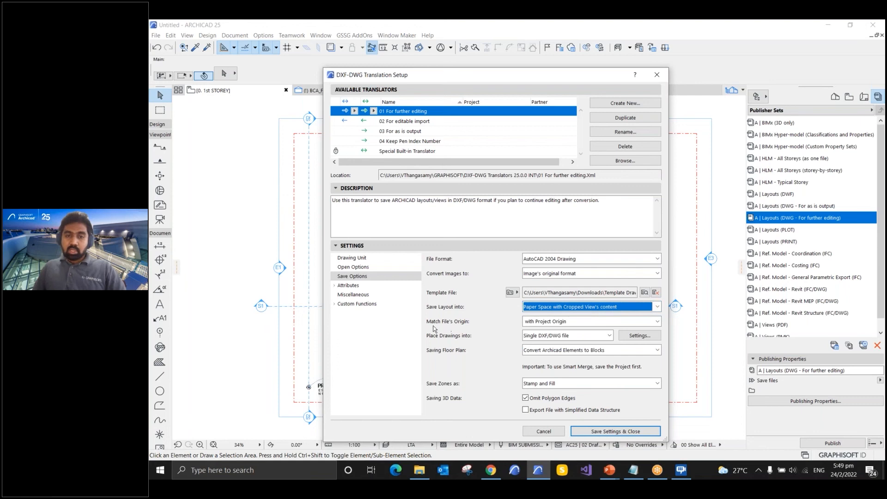
{"action": "left_click", "coordinate": [585, 322]}
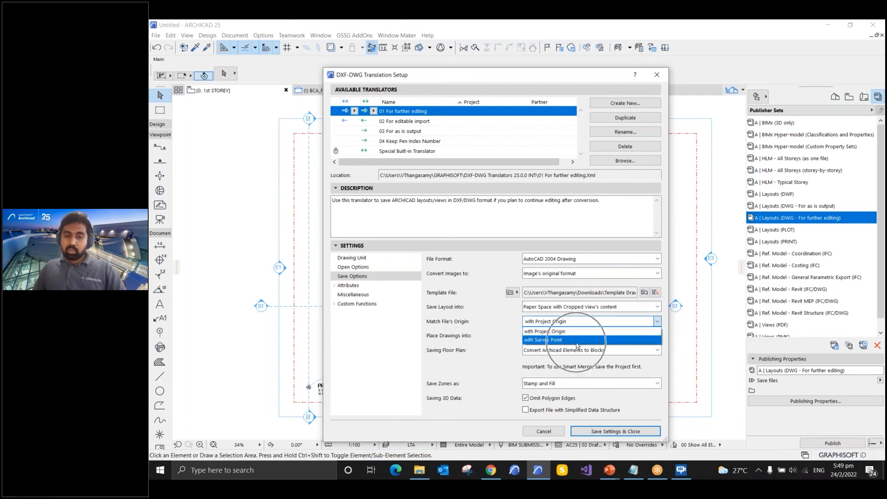
{"action": "left_click", "coordinate": [487, 350]}
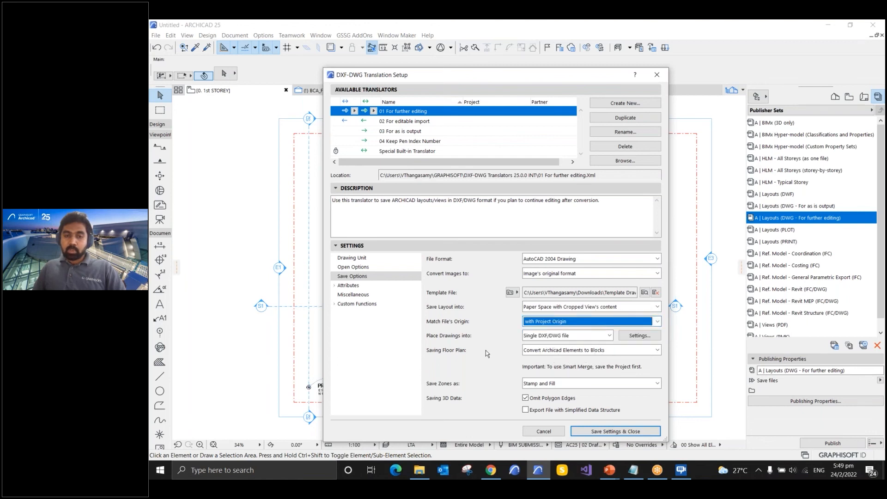
- Review the choices for placing drawings in the exported file and inspect the related Xref settings
{"action": "left_click", "coordinate": [578, 336]}
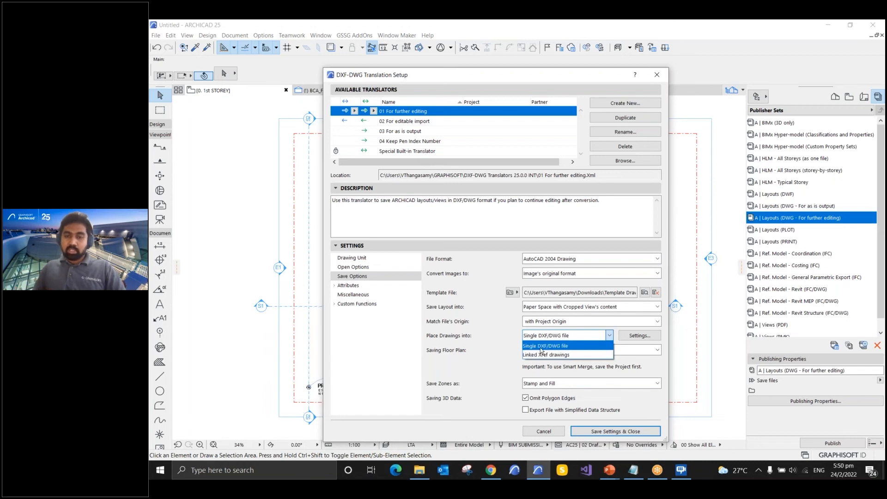
{"action": "left_click", "coordinate": [554, 347]}
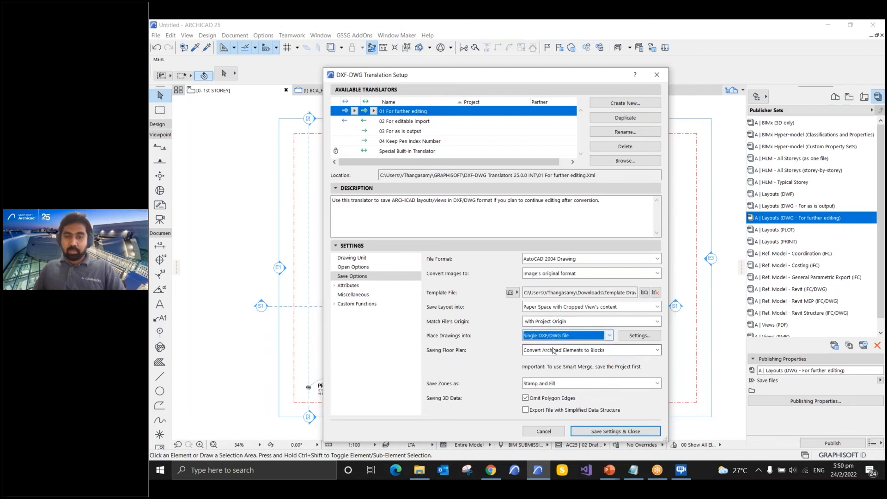
{"action": "left_click", "coordinate": [630, 337]}
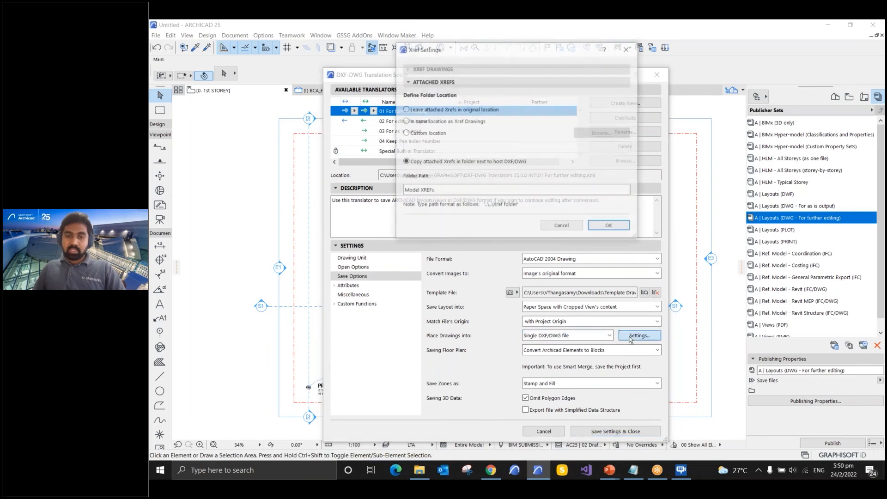
{"action": "left_click", "coordinate": [567, 225]}
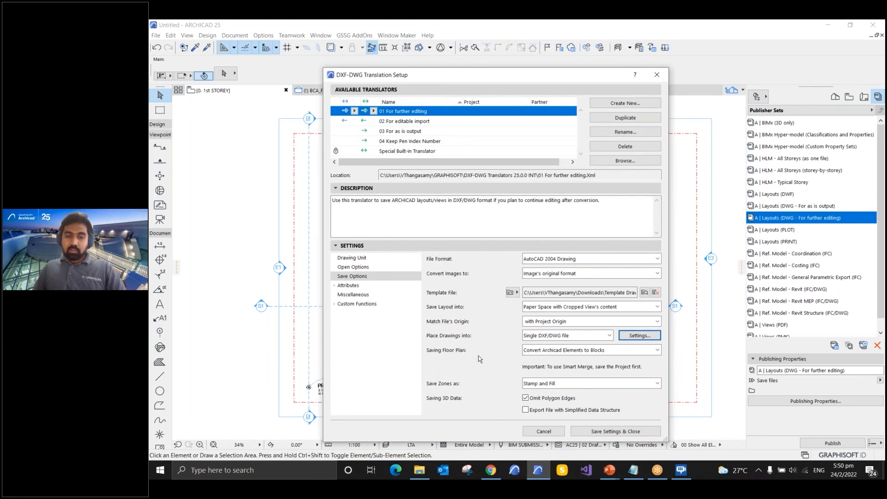
- Review the choices for saving the floor plan and for saving zones
{"action": "left_click", "coordinate": [588, 351]}
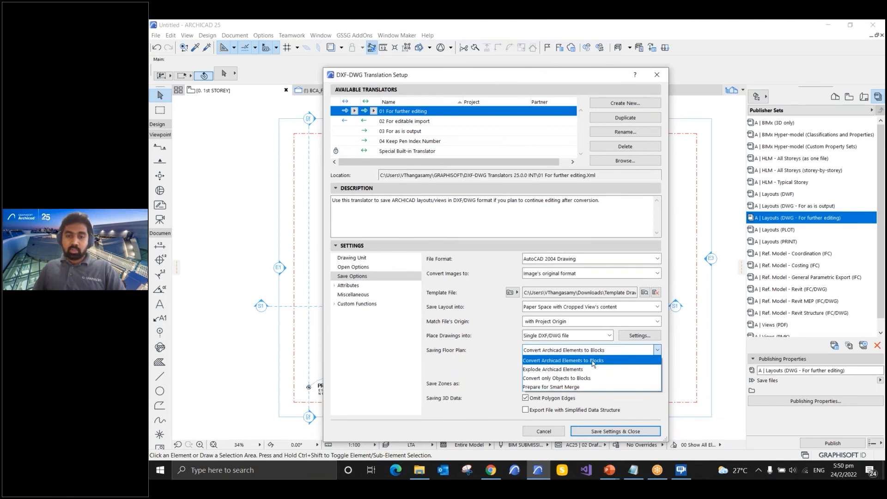
{"action": "left_click", "coordinate": [488, 359]}
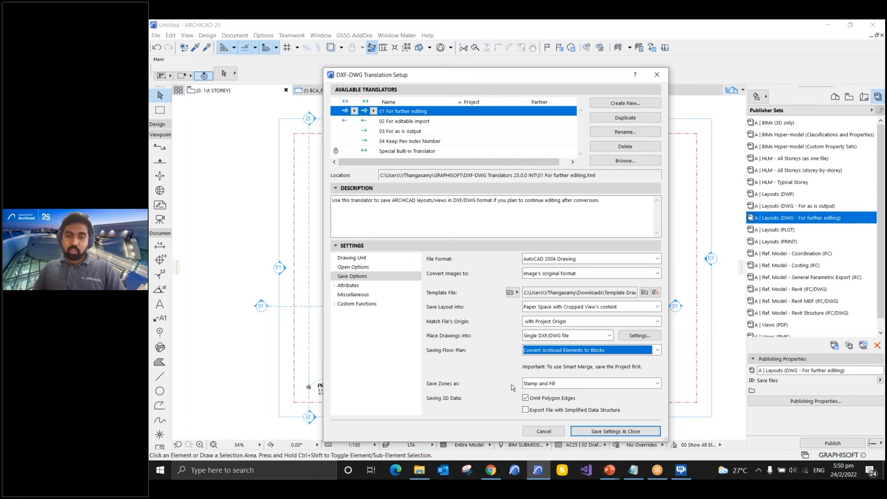
{"action": "left_click", "coordinate": [531, 384]}
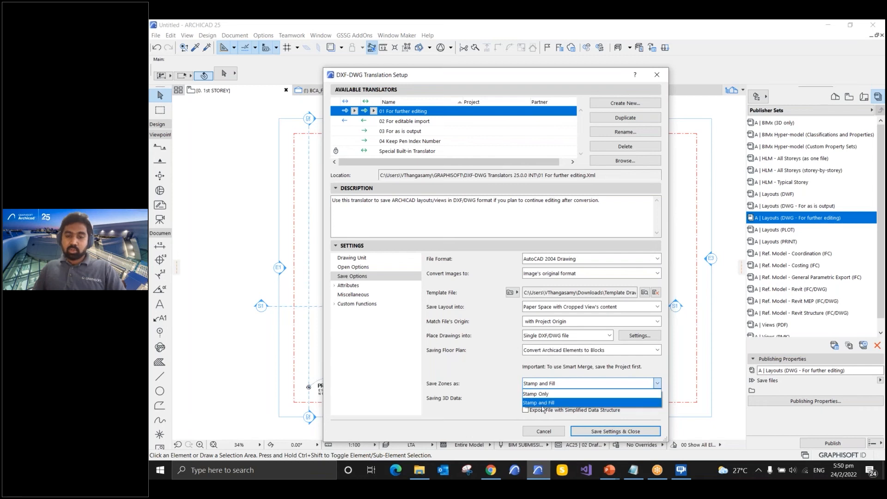
{"action": "left_click", "coordinate": [537, 404]}
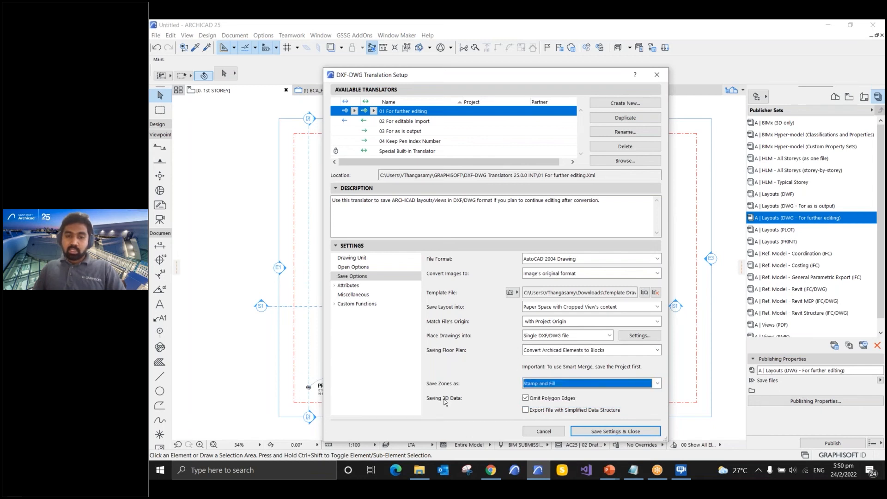
- Switch Omit Polygon Edges for saved 3D data off and back on
{"action": "left_click", "coordinate": [527, 398]}
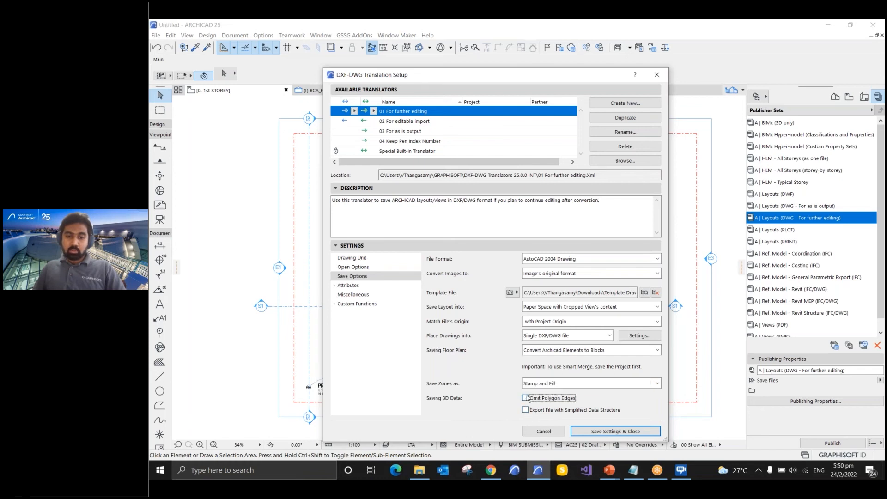
{"action": "key", "text": "ctrl"}
{"action": "key", "text": "ctrl"}
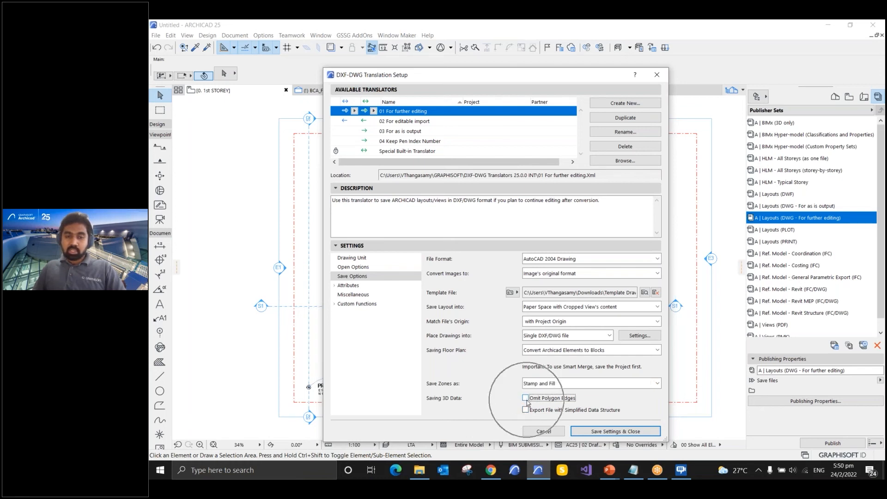
{"action": "key", "text": "ctrl"}
{"action": "left_click", "coordinate": [526, 401]}
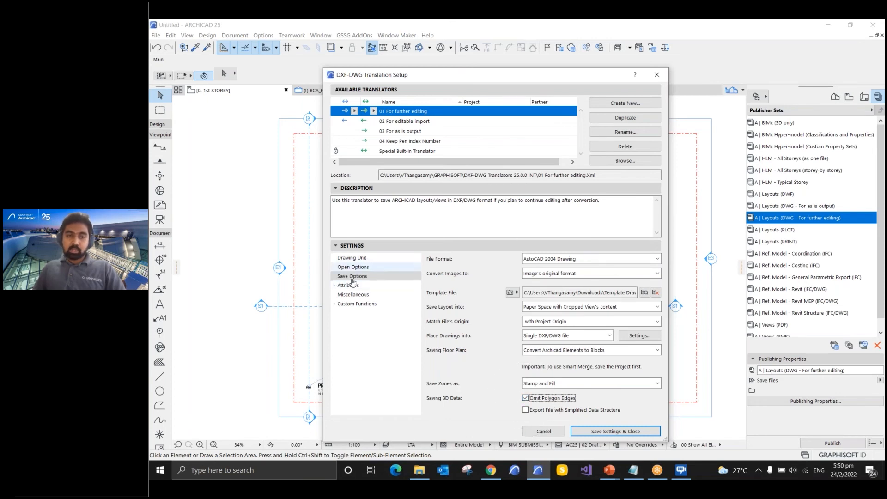
- Examine the layer methods under Attributes, covering how layers are created and which layers' elements are saved
{"action": "left_click", "coordinate": [336, 286]}
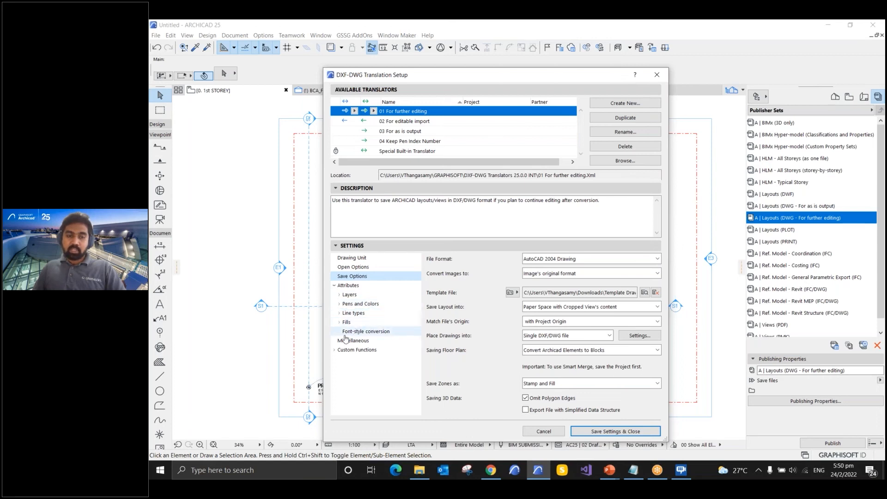
{"action": "left_click", "coordinate": [359, 297]}
{"action": "left_click", "coordinate": [341, 295]}
{"action": "left_click", "coordinate": [357, 304]}
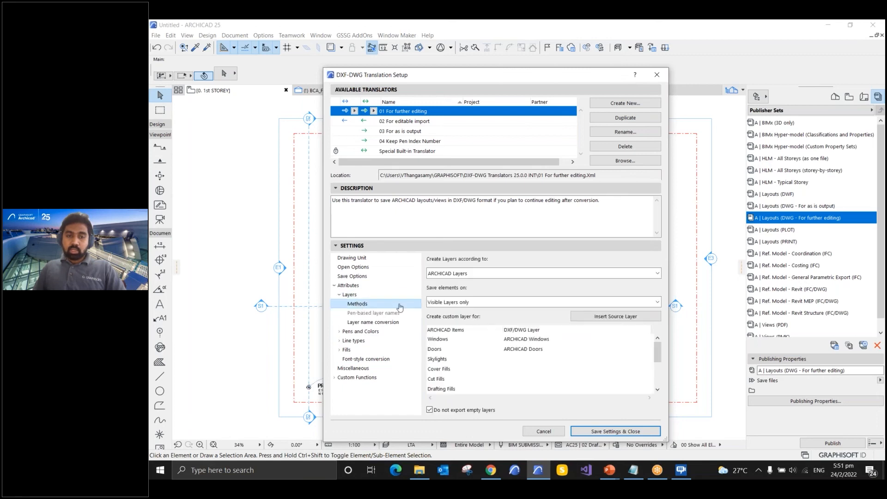
{"action": "left_click", "coordinate": [467, 275]}
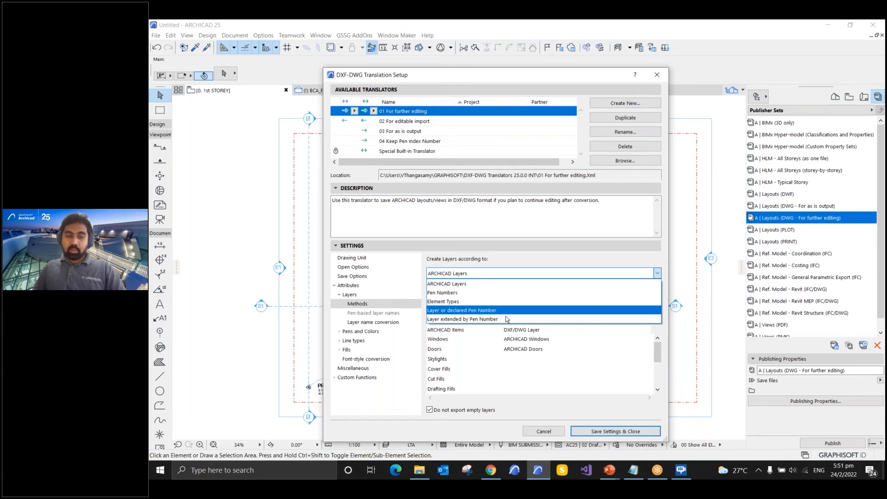
{"action": "left_click", "coordinate": [448, 286]}
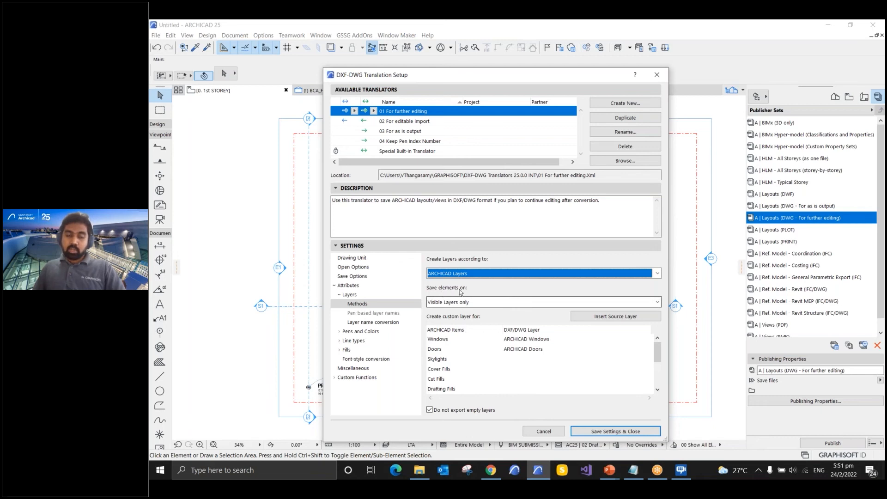
{"action": "left_click", "coordinate": [482, 304]}
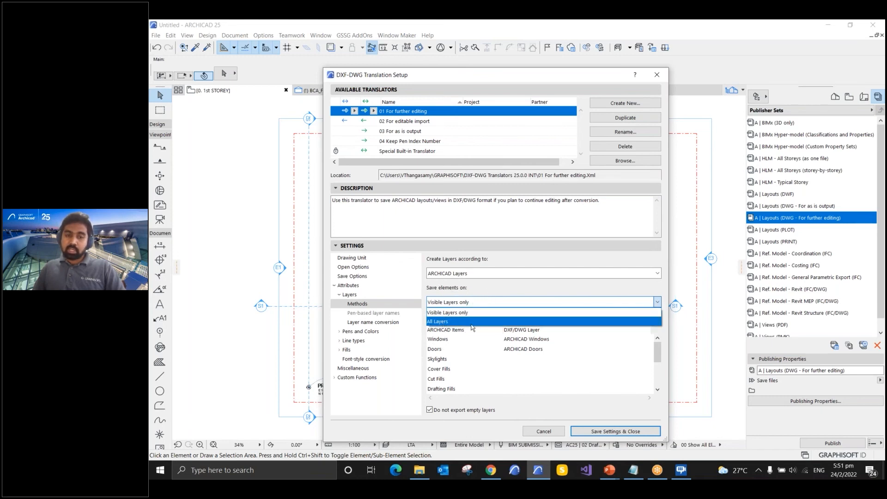
{"action": "left_click", "coordinate": [448, 314]}
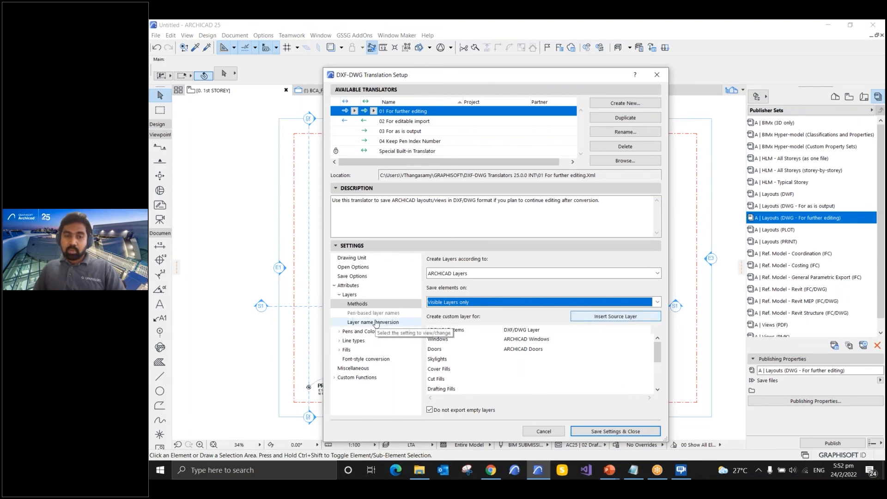
- Examine the layer name conversion settings and the custom renovation tags, trying Prefix and keeping Postfix as the tag placement
{"action": "left_click", "coordinate": [376, 322]}
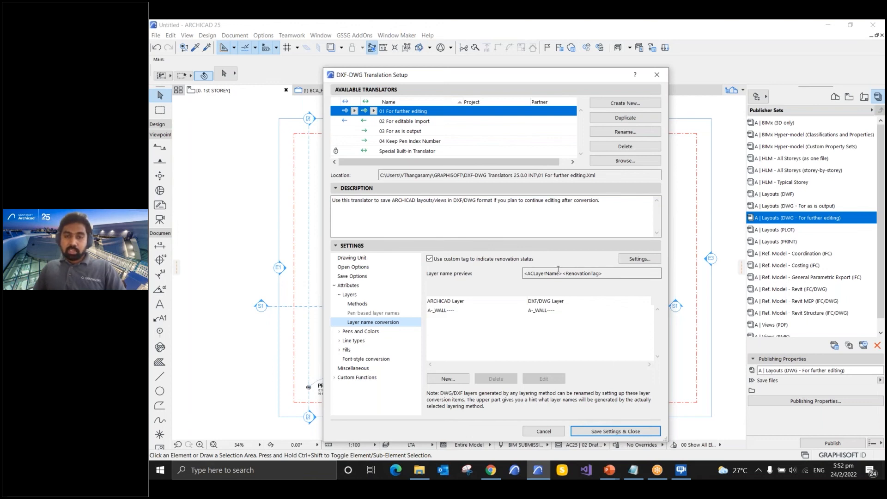
{"action": "left_click_drag", "start_coordinate": [563, 273], "coordinate": [604, 273]}
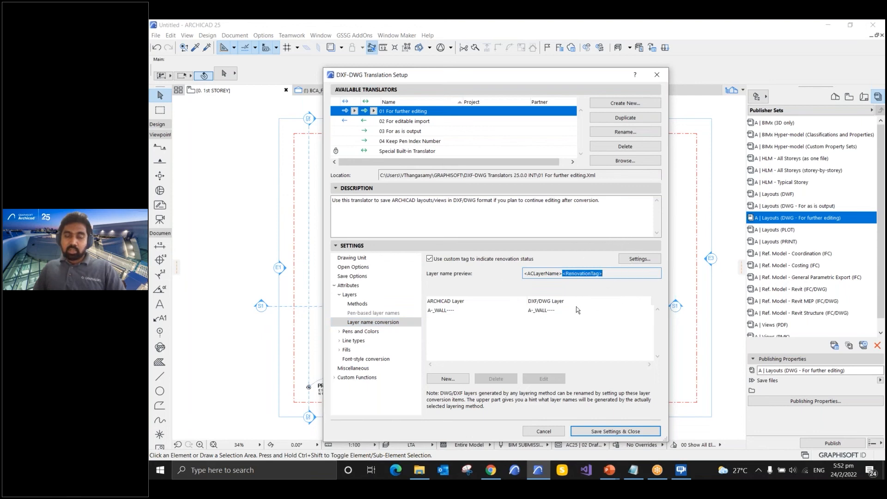
{"action": "left_click", "coordinate": [634, 261]}
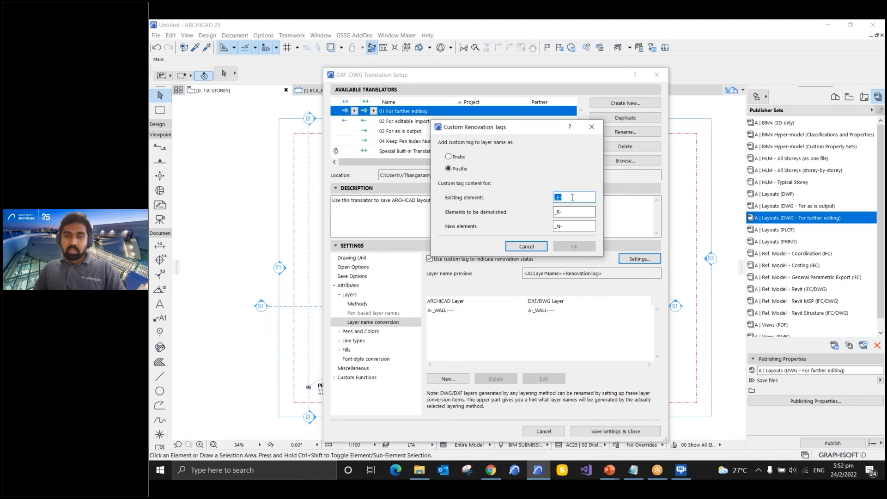
{"action": "key", "text": "Tab"}
{"action": "key", "text": "Tab"}
{"action": "left_click", "coordinate": [447, 158]}
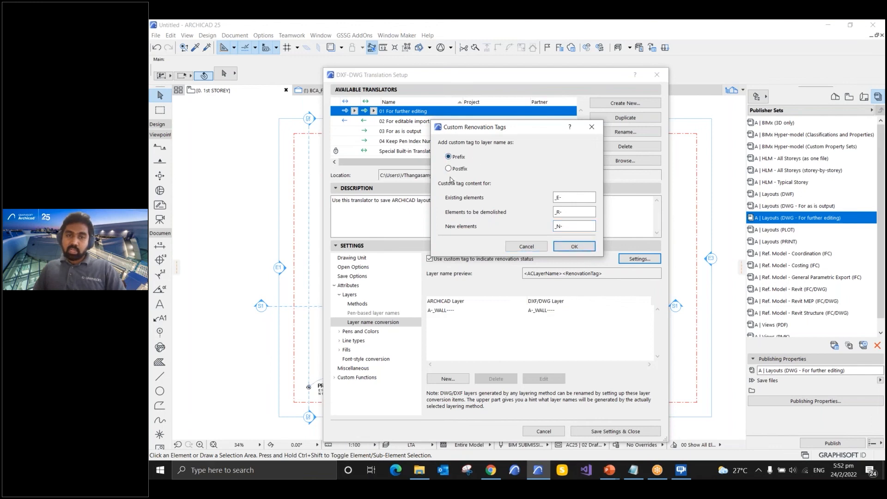
{"action": "left_click", "coordinate": [461, 169]}
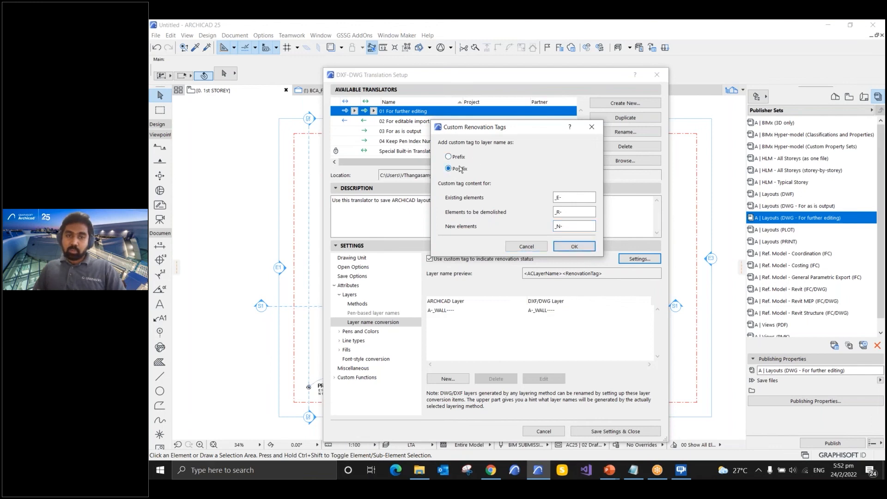
{"action": "left_click", "coordinate": [568, 249]}
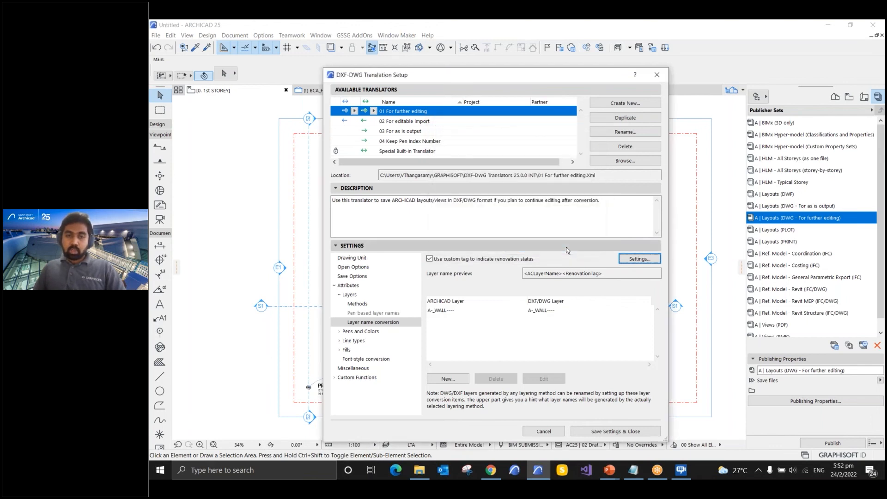
- Start a new layer conversion item from the ARCHICAD layer A-_COLN----_E-, shortening the ARCHICAD side name to A-_COLN----
{"action": "left_click", "coordinate": [465, 379]}
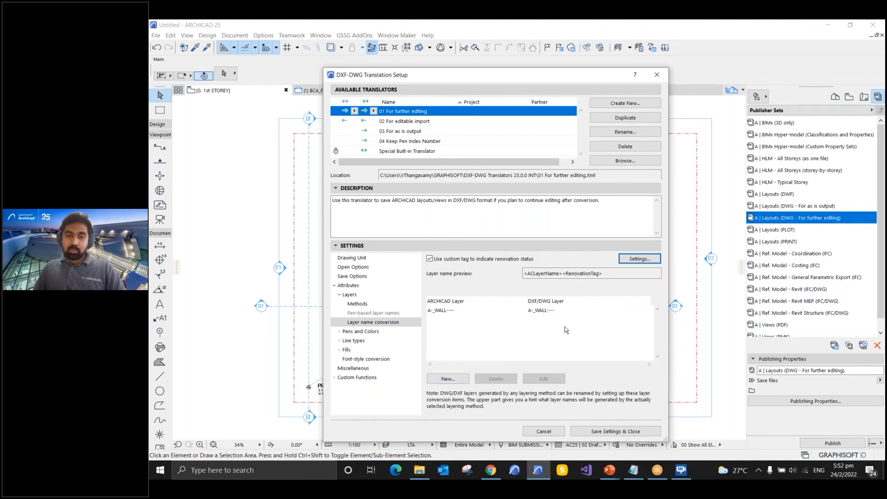
{"action": "left_click", "coordinate": [455, 379]}
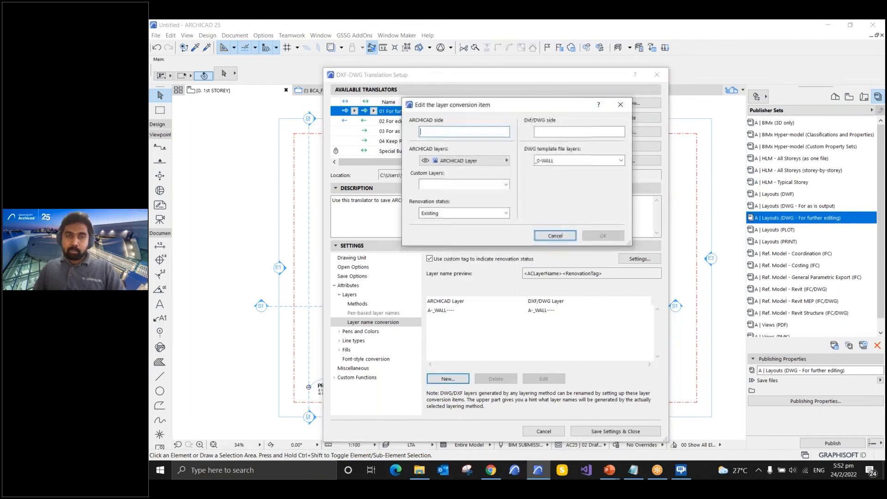
{"action": "left_click", "coordinate": [472, 163]}
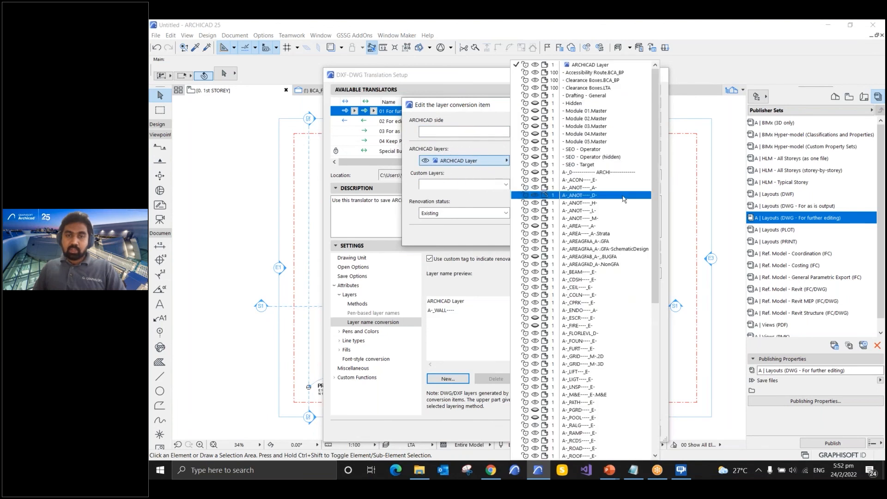
{"action": "key", "text": "Up"}
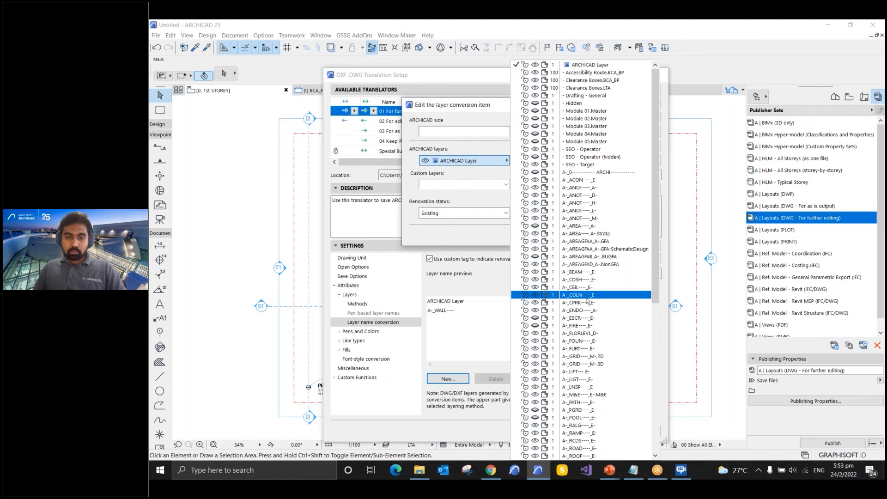
{"action": "left_click", "coordinate": [586, 298]}
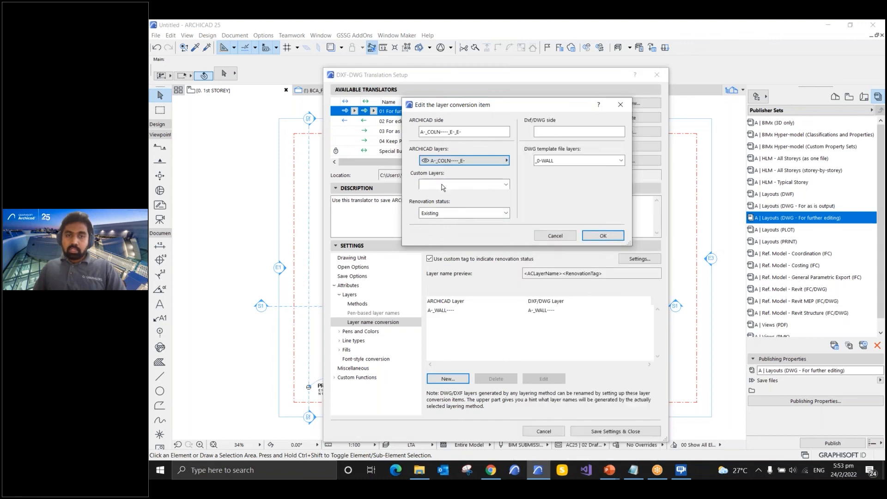
{"action": "left_click", "coordinate": [473, 133]}
{"action": "key", "text": "BackSpace"}
{"action": "key", "text": "BackSpace"}
{"action": "key", "text": "BackSpace"}
{"action": "key", "text": "BackSpace"}
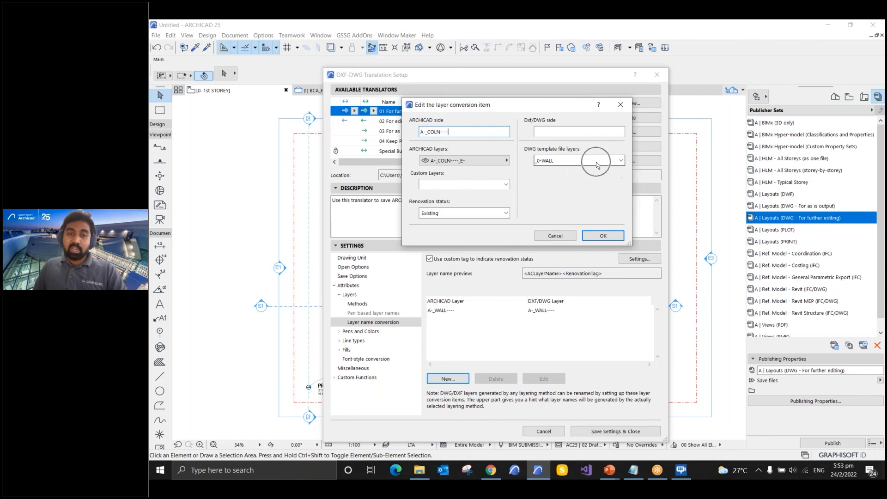
- Browse the DWG template file layers, then set the DXF/DWG side name to A-_COLN---- and add the conversion item
{"action": "left_click", "coordinate": [615, 162]}
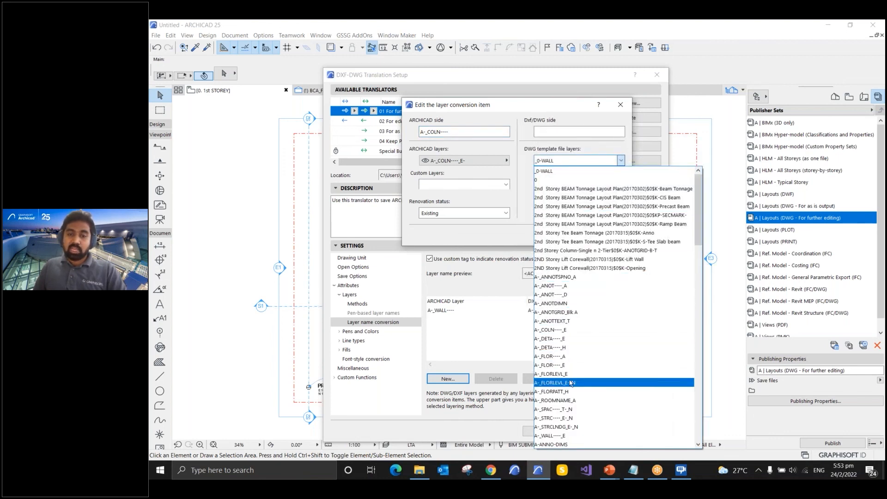
{"action": "left_click", "coordinate": [554, 171]}
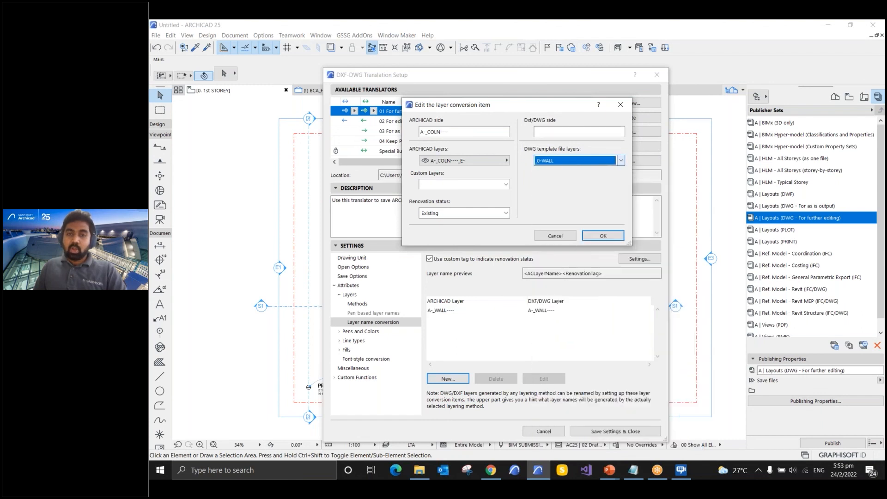
{"action": "left_click", "coordinate": [542, 133]}
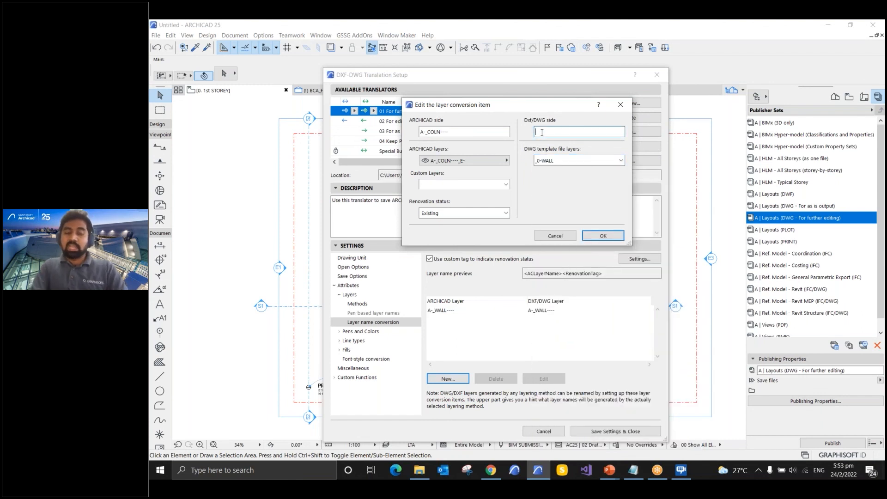
{"action": "type", "text": "A"}
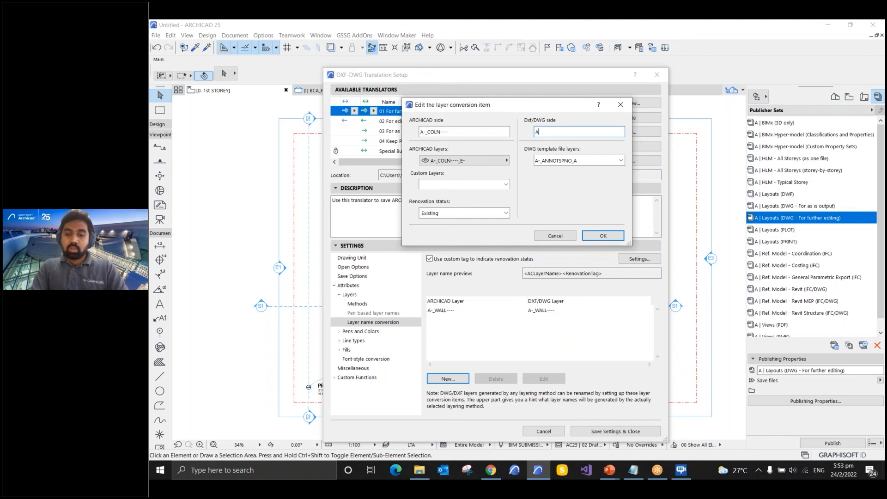
{"action": "type", "text": "-_COLN----"}
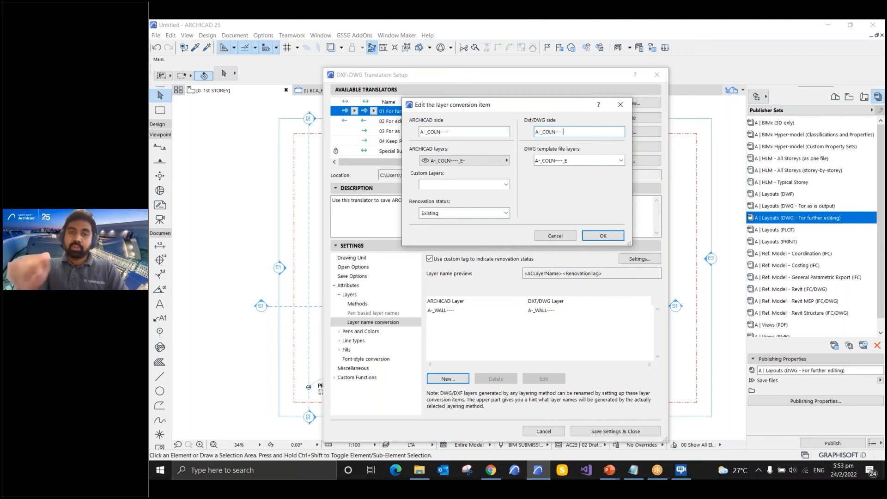
{"action": "left_click", "coordinate": [600, 234]}
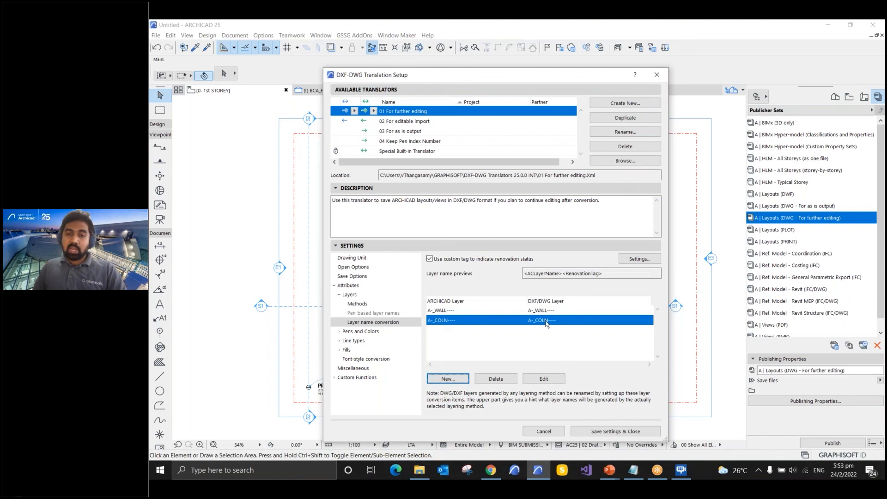
- Review the custom renovation tags and the methods for converting ARCHICAD pens to AutoCAD colors
{"action": "left_click", "coordinate": [638, 259]}
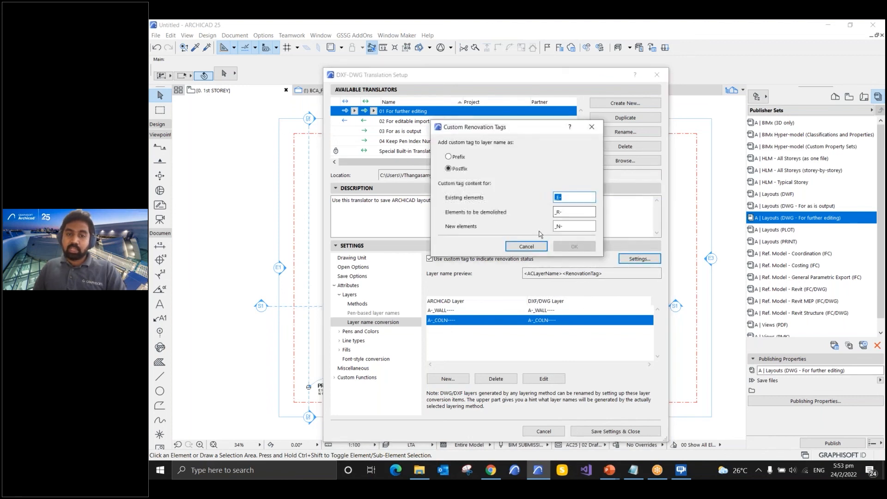
{"action": "left_click", "coordinate": [526, 247]}
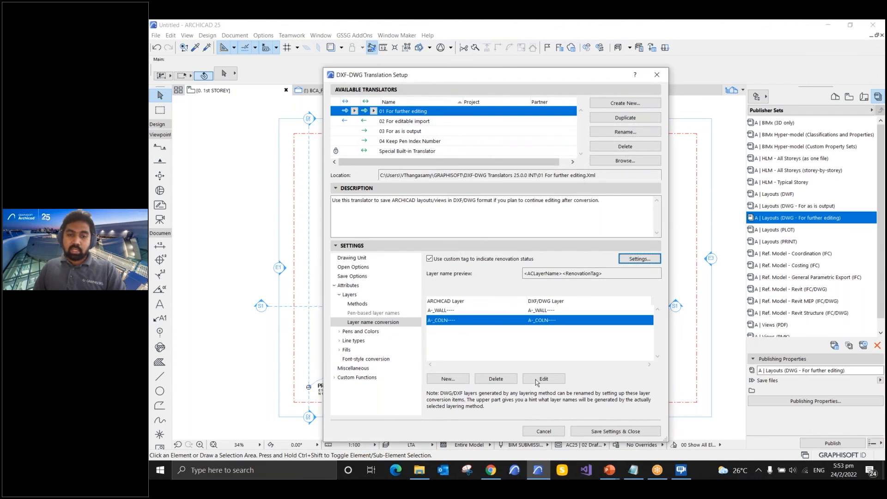
{"action": "left_click", "coordinate": [353, 332]}
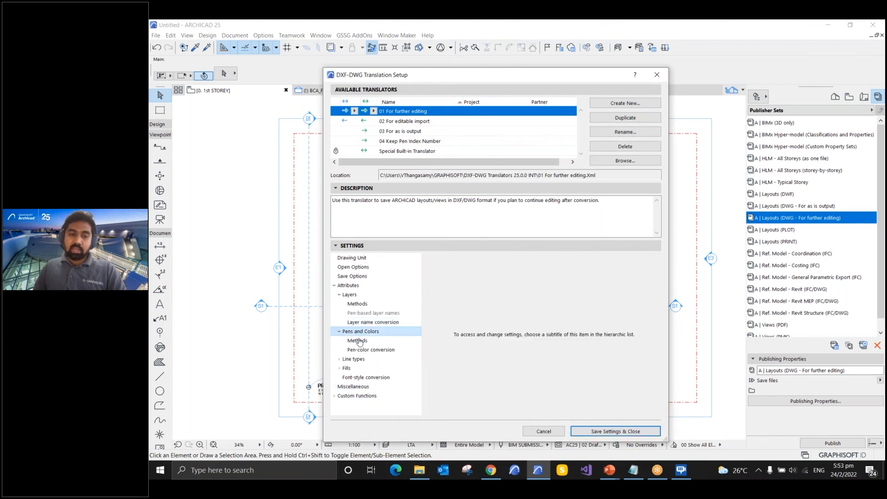
{"action": "left_click", "coordinate": [358, 341]}
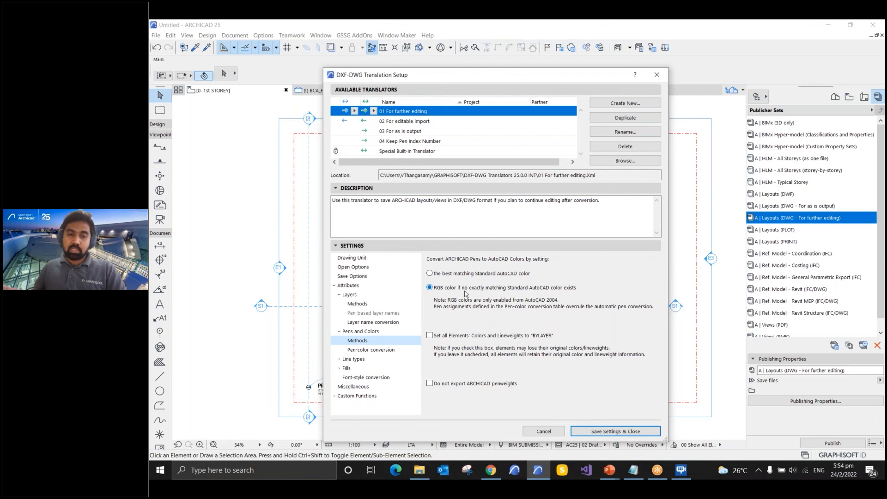
- Enable the pen-color conversion table and start a new conversion item with ARCHICAD pen 44
{"action": "left_click", "coordinate": [368, 351]}
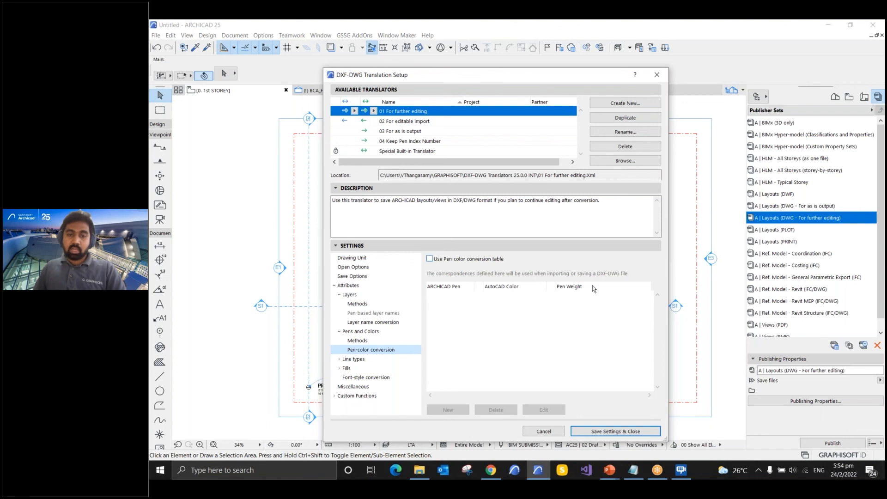
{"action": "left_click", "coordinate": [430, 259]}
{"action": "left_click", "coordinate": [449, 410]}
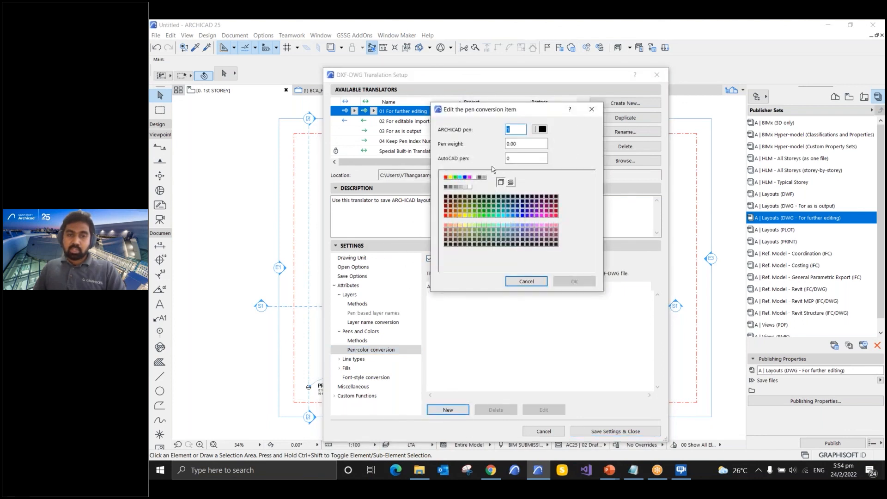
{"action": "left_click", "coordinate": [542, 129]}
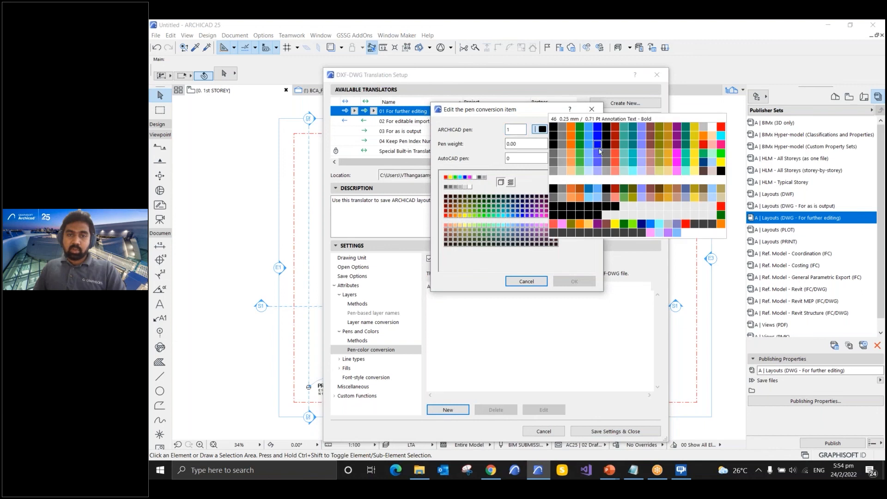
{"action": "left_click", "coordinate": [580, 145]}
- Try AutoCAD pen 102, then assign BYLAYER (256) instead and add the pen conversion item
{"action": "left_click", "coordinate": [508, 159]}
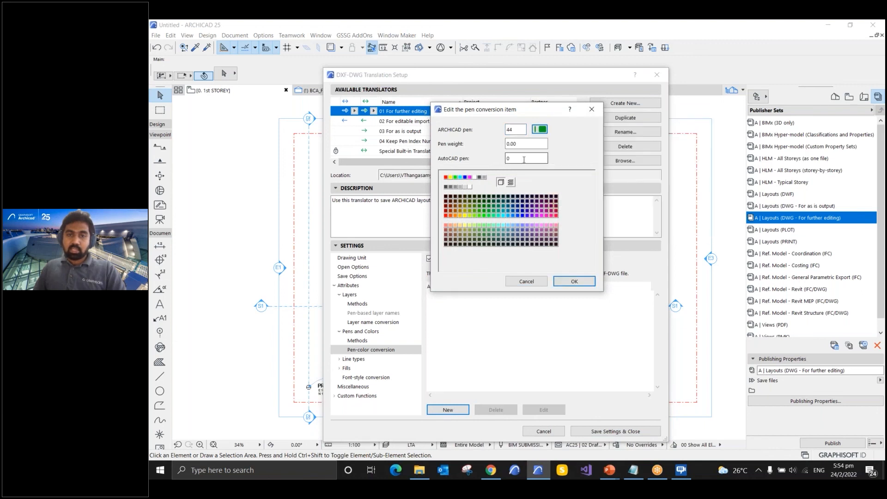
{"action": "type", "text": "102"}
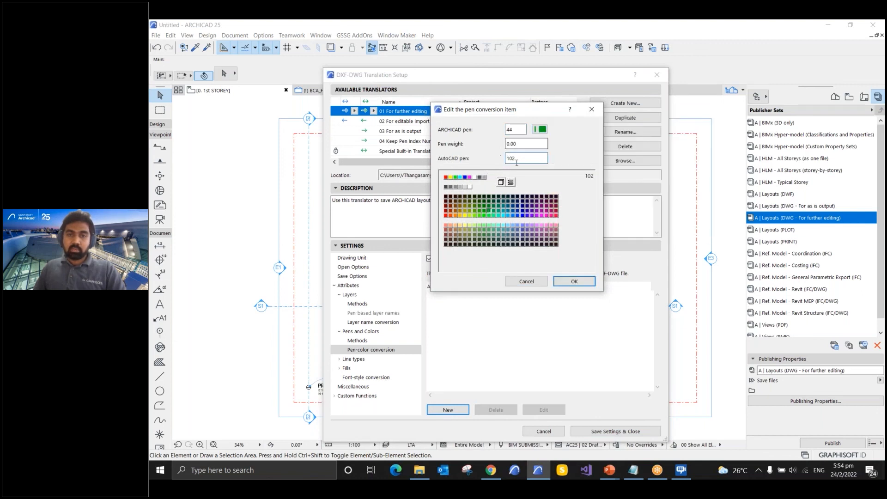
{"action": "left_click", "coordinate": [510, 184]}
{"action": "left_click", "coordinate": [509, 184]}
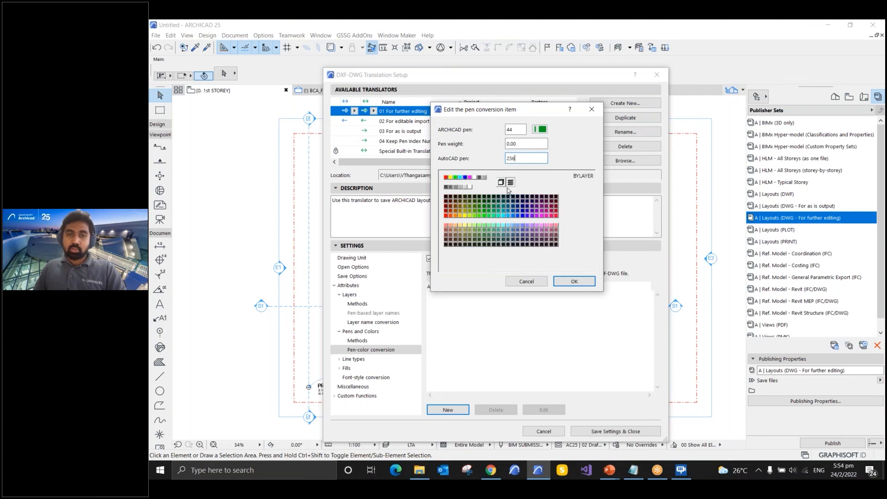
{"action": "left_click", "coordinate": [573, 281]}
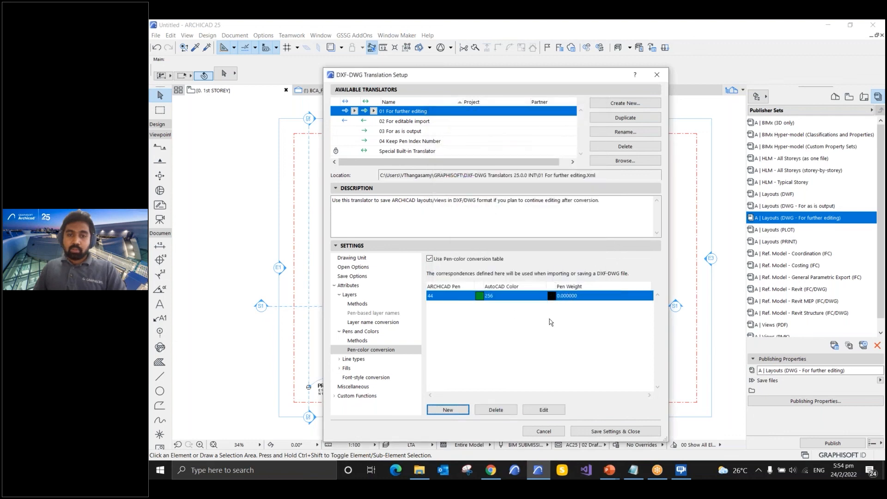
- Enlarge the translation setup dialog and examine the line type methods, including the LTScale value for the output file
{"action": "left_click", "coordinate": [339, 360]}
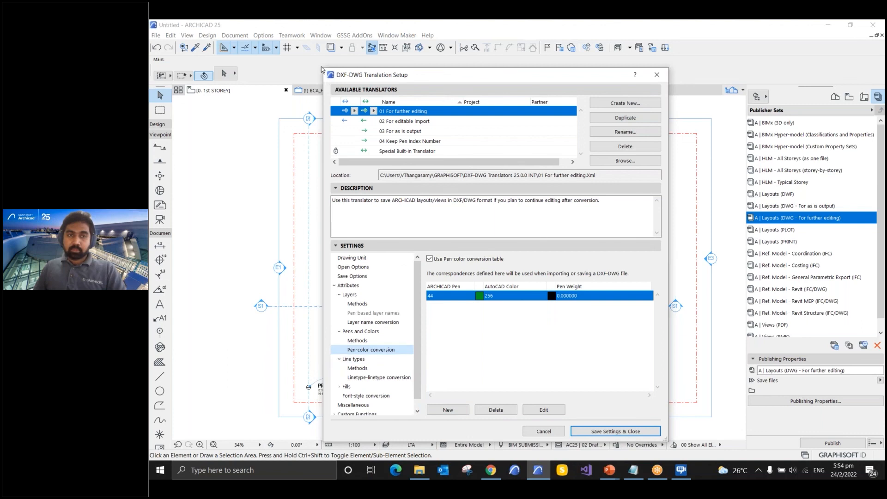
{"action": "left_click_drag", "start_coordinate": [323, 67], "coordinate": [282, 37]}
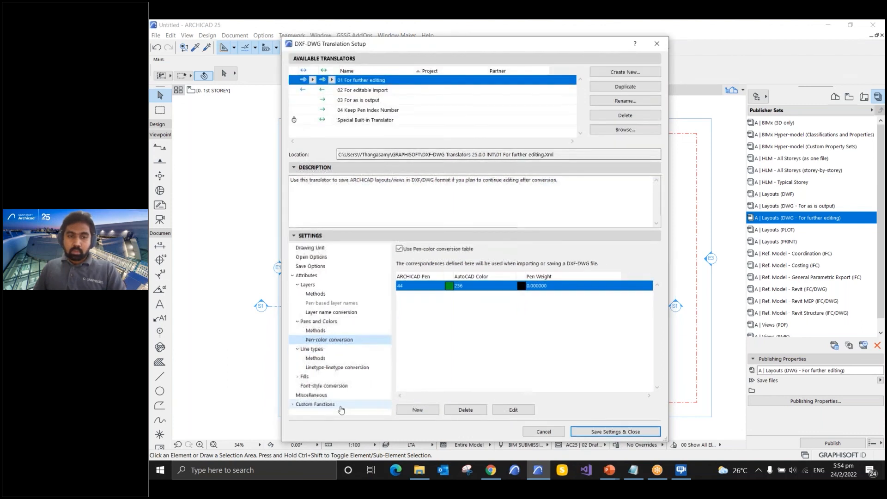
{"action": "left_click", "coordinate": [314, 352]}
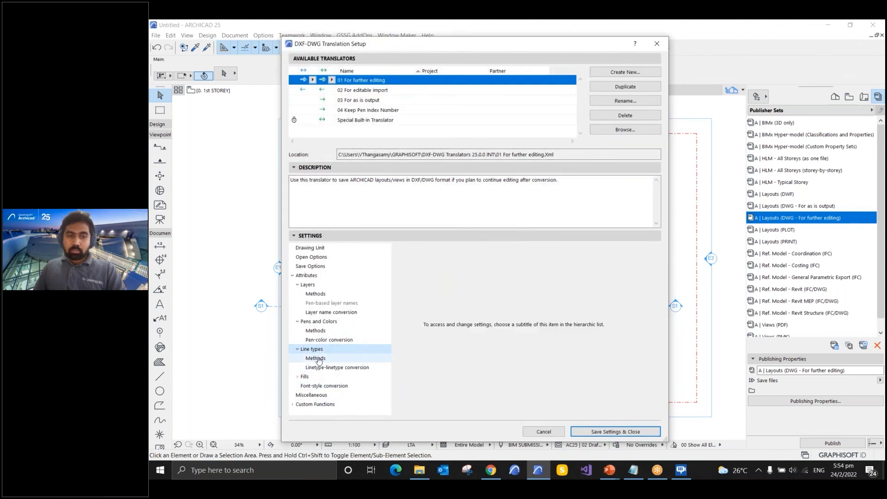
{"action": "left_click", "coordinate": [317, 359]}
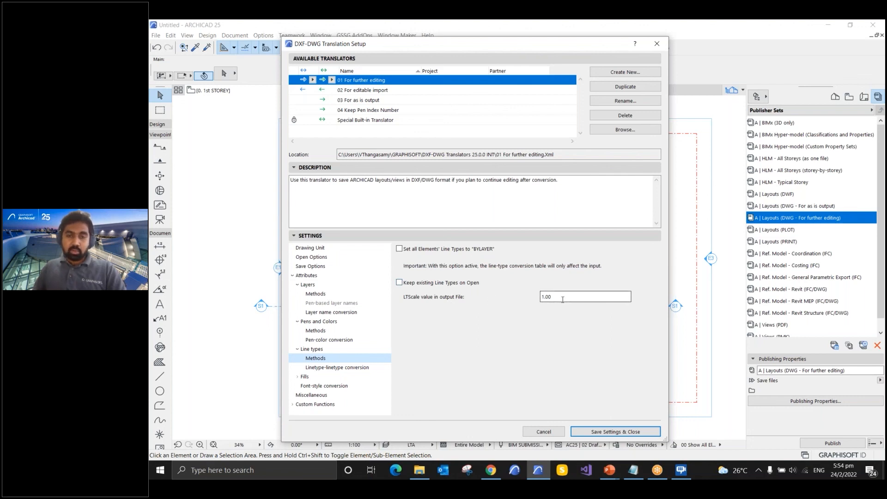
- Add a linetype conversion item mapping the ARCHICAD line type Dot & Dashed to AutoCAD DASHDOT2, keeping LTScale at 1.00
{"action": "left_click", "coordinate": [337, 368]}
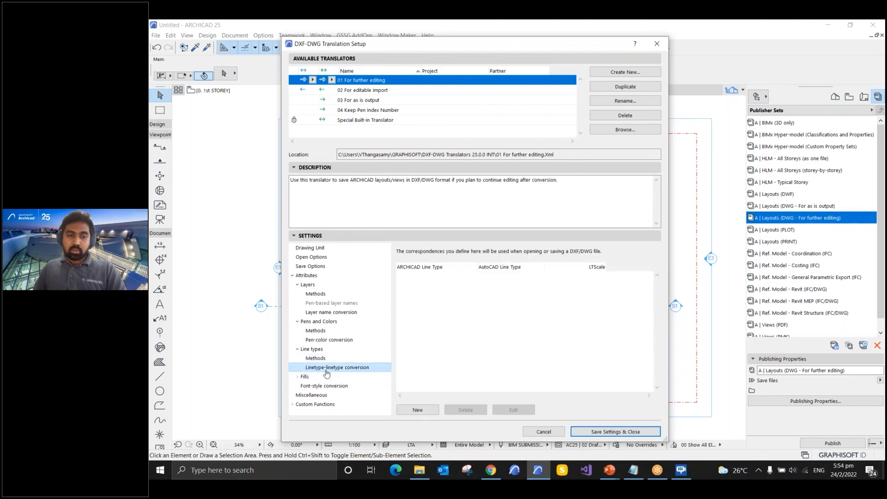
{"action": "left_click", "coordinate": [417, 411]}
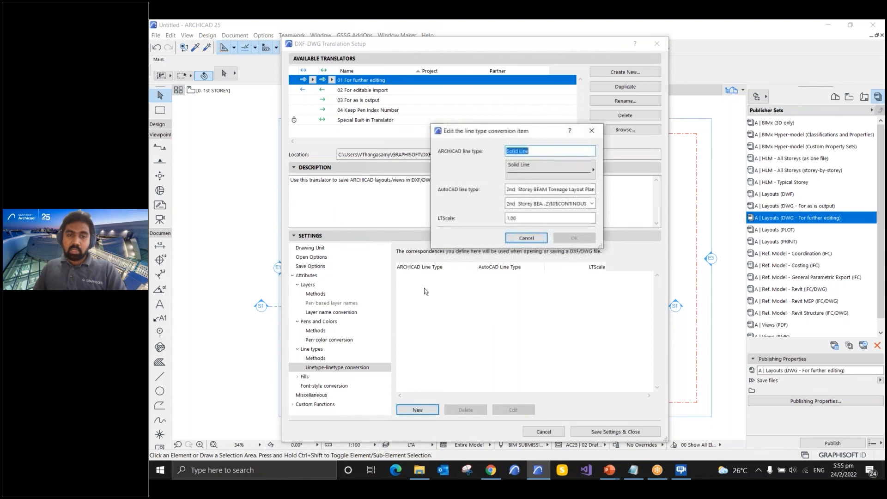
{"action": "left_click", "coordinate": [570, 173]}
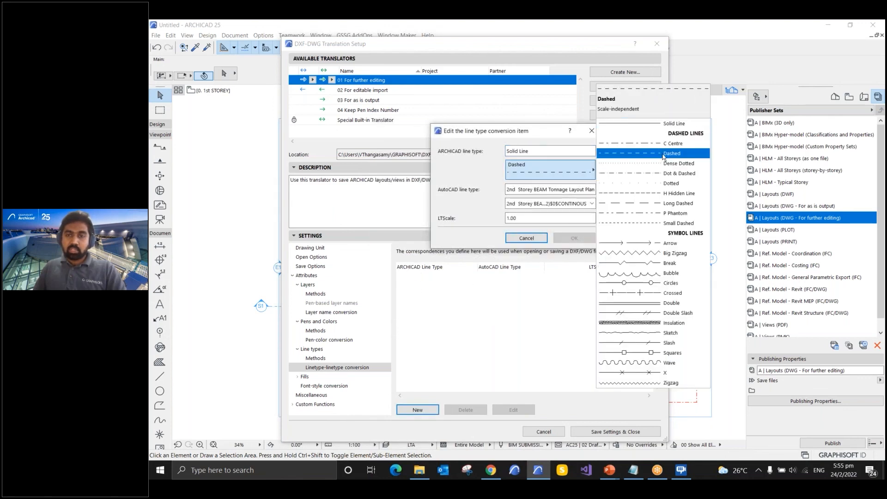
{"action": "left_click", "coordinate": [675, 174]}
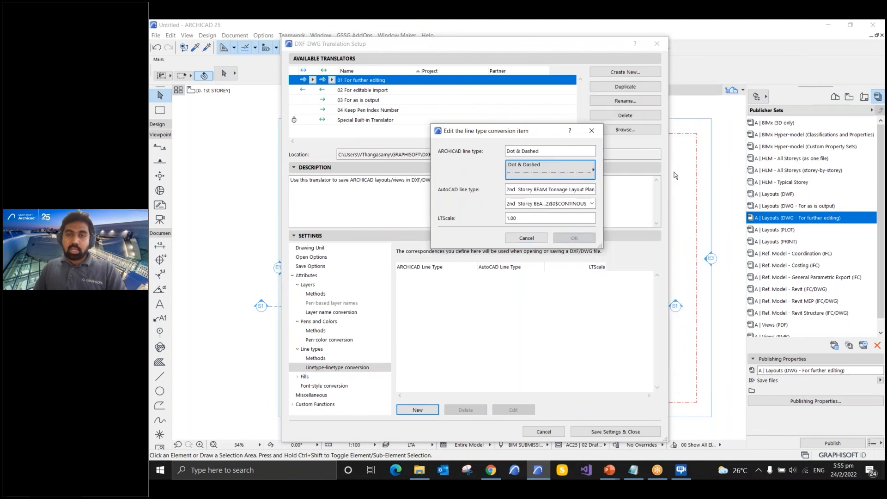
{"action": "left_click", "coordinate": [592, 204]}
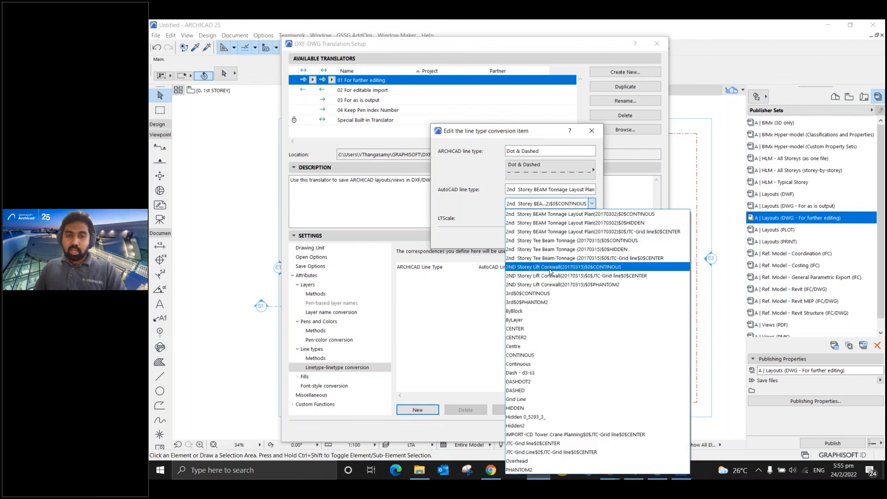
{"action": "left_click", "coordinate": [515, 382]}
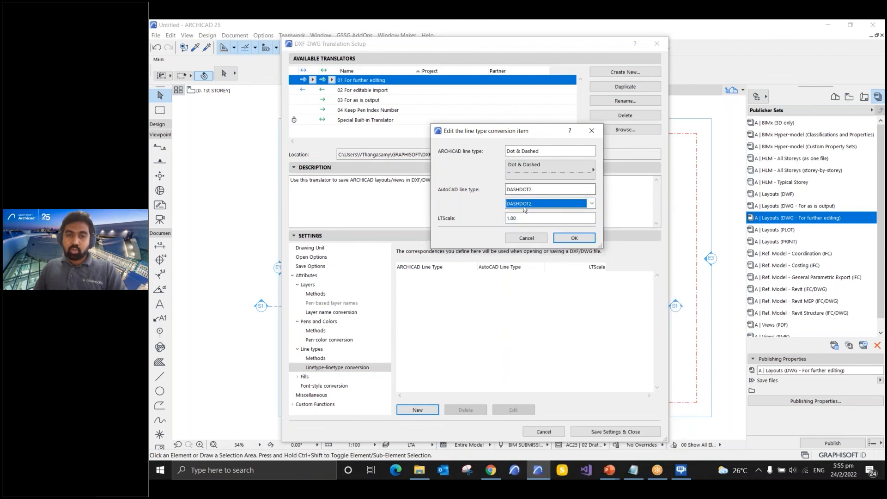
{"action": "key", "text": "Tab"}
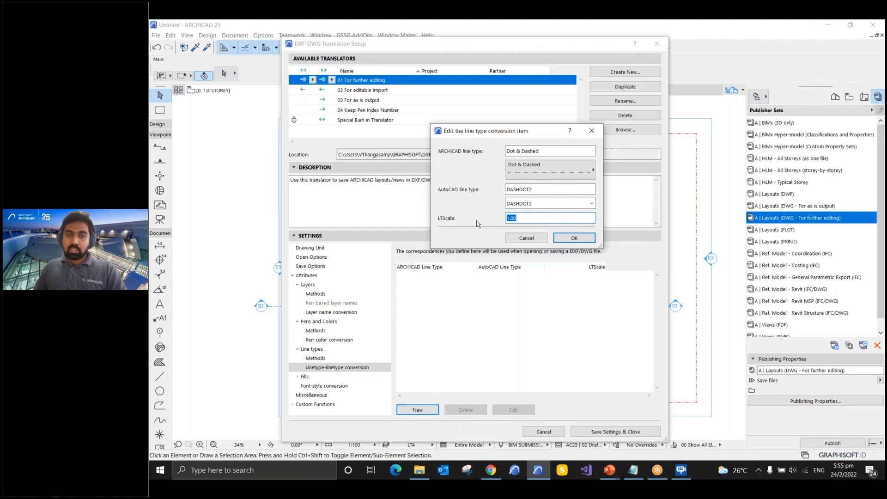
{"action": "left_click", "coordinate": [593, 238]}
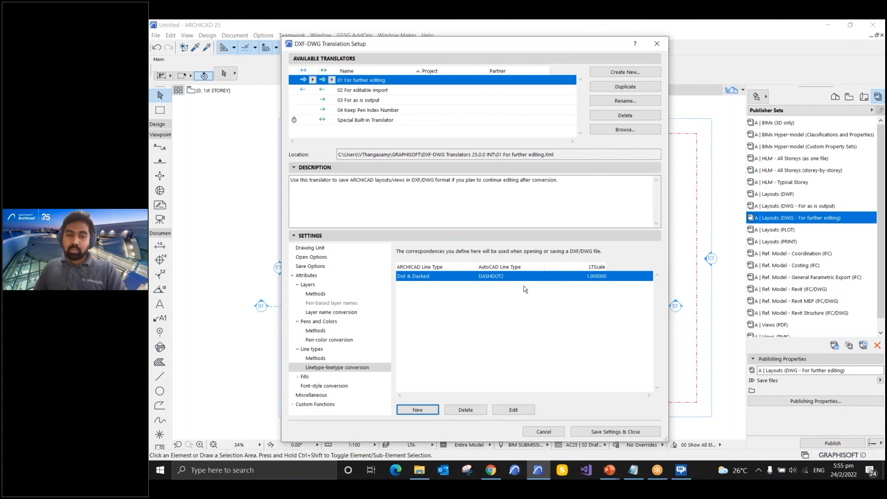
- Examine the fill export methods and the fill-hatch conversion table of the 01 For further editing translator
{"action": "left_click", "coordinate": [296, 378]}
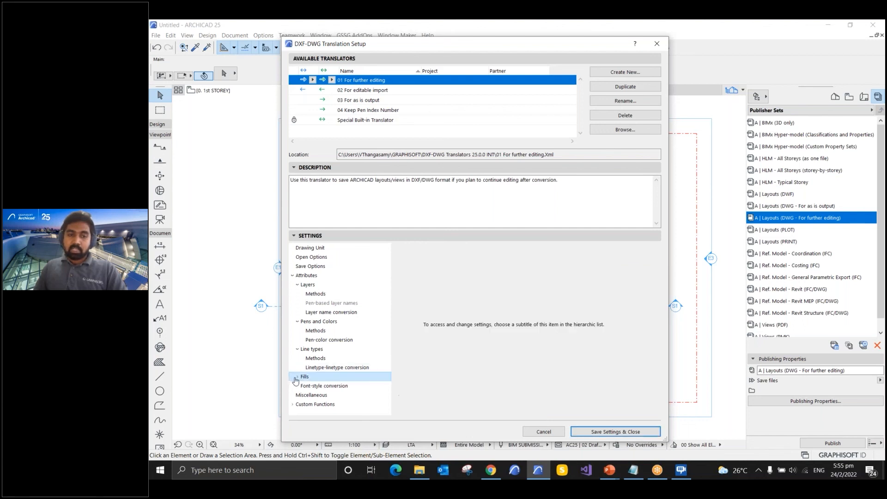
{"action": "left_click", "coordinate": [296, 377]}
{"action": "scroll", "coordinate": [333, 337], "scroll_direction": "down", "scroll_amount": 1}
{"action": "left_click", "coordinate": [337, 368]}
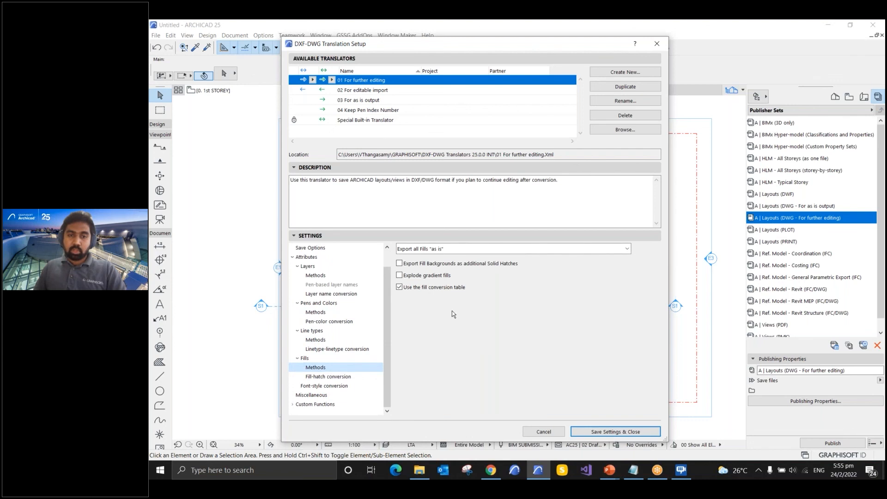
{"action": "left_click", "coordinate": [325, 377]}
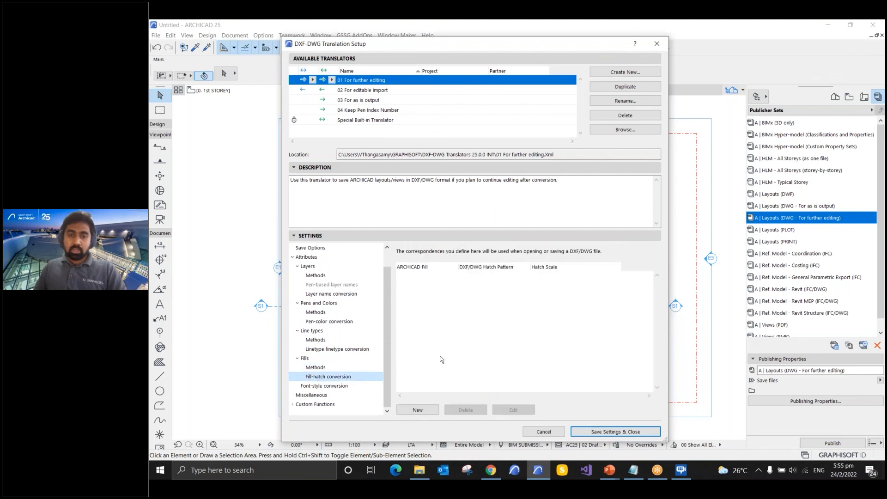
- Examine the ARCHICAD fill types and AutoCAD hatch patterns offered for a new fill-hatch conversion item, and discard the item
{"action": "left_click", "coordinate": [423, 412]}
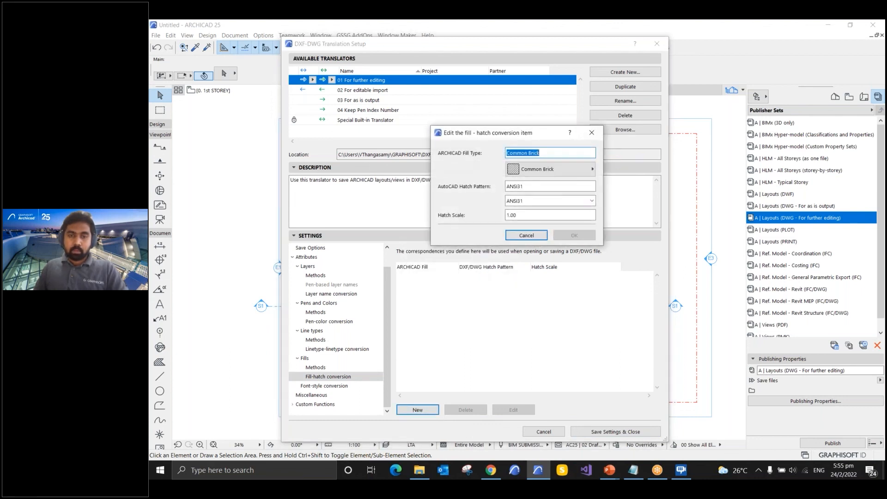
{"action": "left_click", "coordinate": [565, 173]}
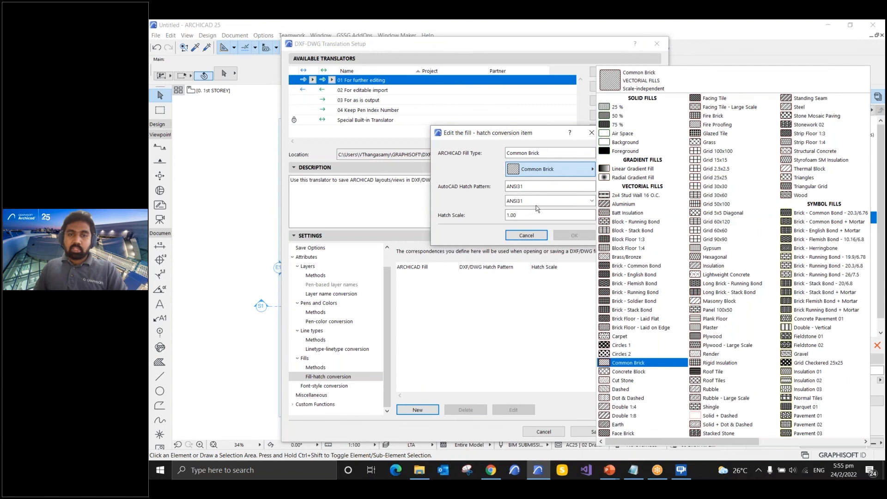
{"action": "left_click", "coordinate": [489, 203]}
{"action": "key", "text": "ctrl"}
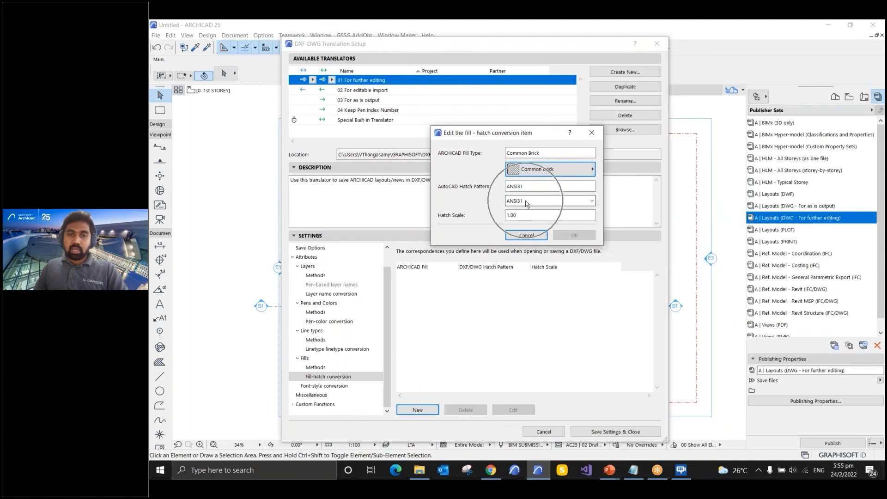
{"action": "left_click", "coordinate": [527, 201]}
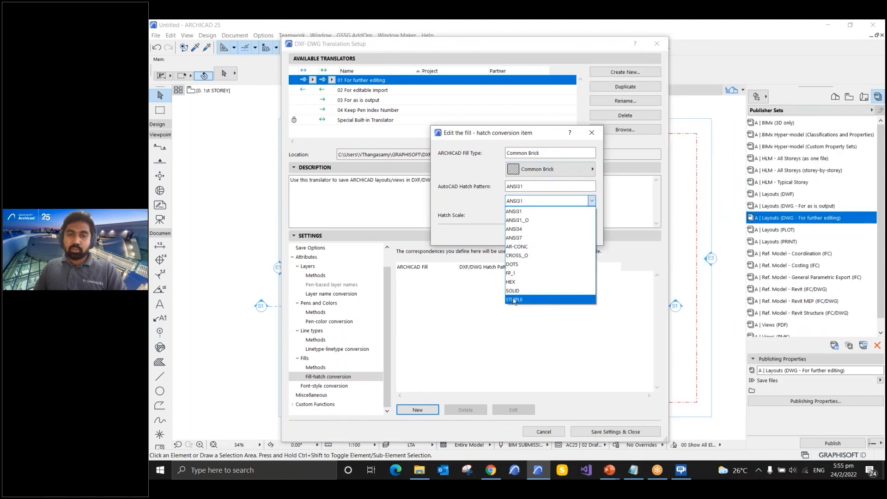
{"action": "left_click", "coordinate": [484, 211]}
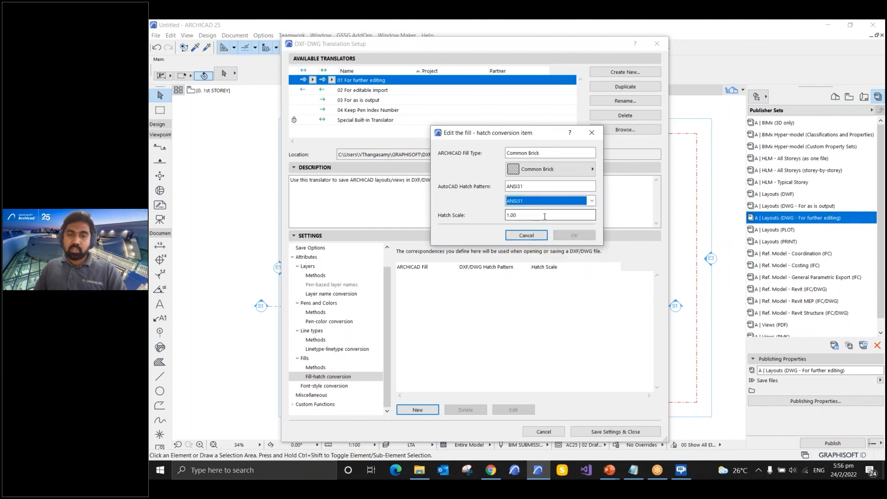
{"action": "left_click", "coordinate": [526, 236]}
- Examine the font-style conversion table and the miscellaneous settings, including the options for replacing a missing Renovation Status
{"action": "left_click", "coordinate": [333, 386]}
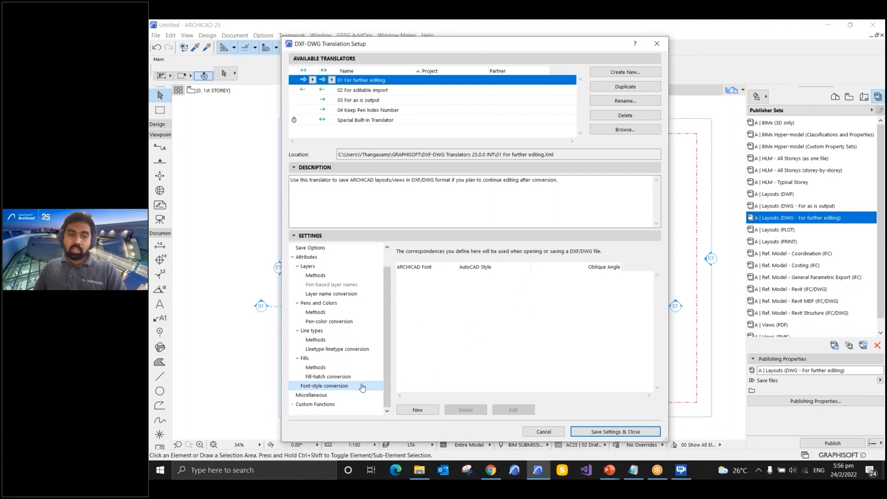
{"action": "left_click", "coordinate": [309, 396]}
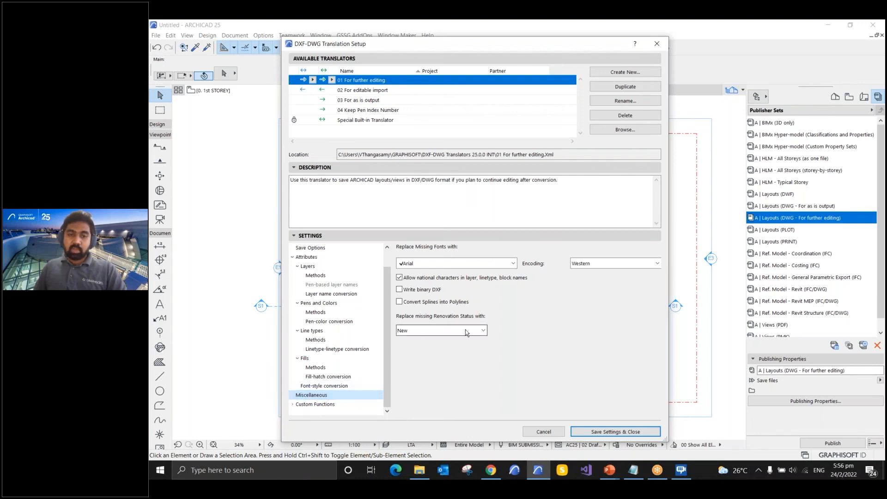
{"action": "left_click", "coordinate": [483, 330]}
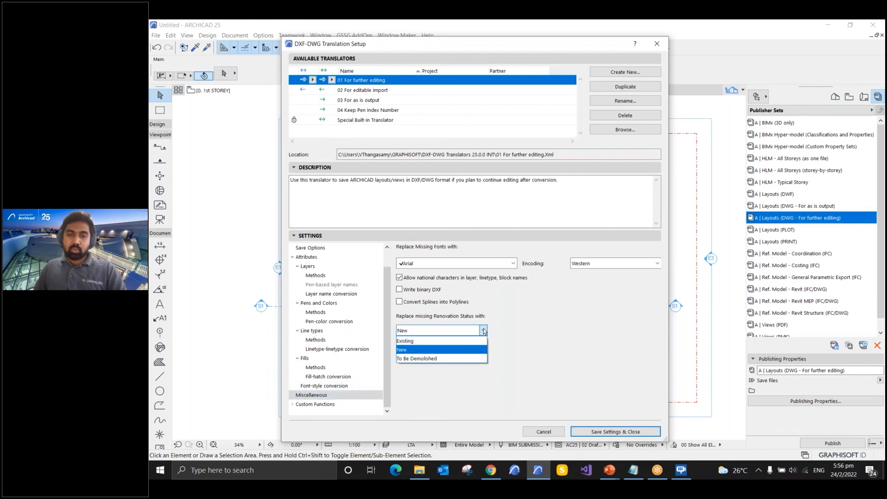
{"action": "left_click", "coordinate": [484, 331]}
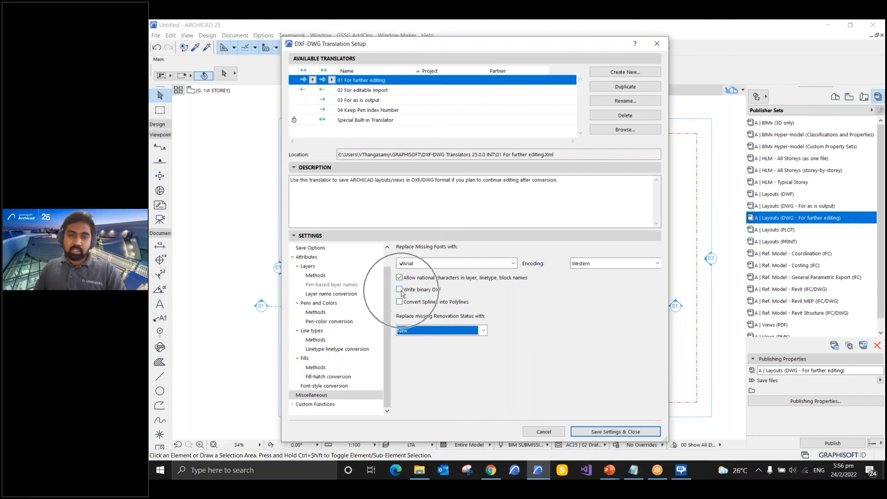
- Examine the custom Open Extras functions, including the options for importing points and converting meshes to ARCHICAD fills
{"action": "left_click", "coordinate": [299, 405]}
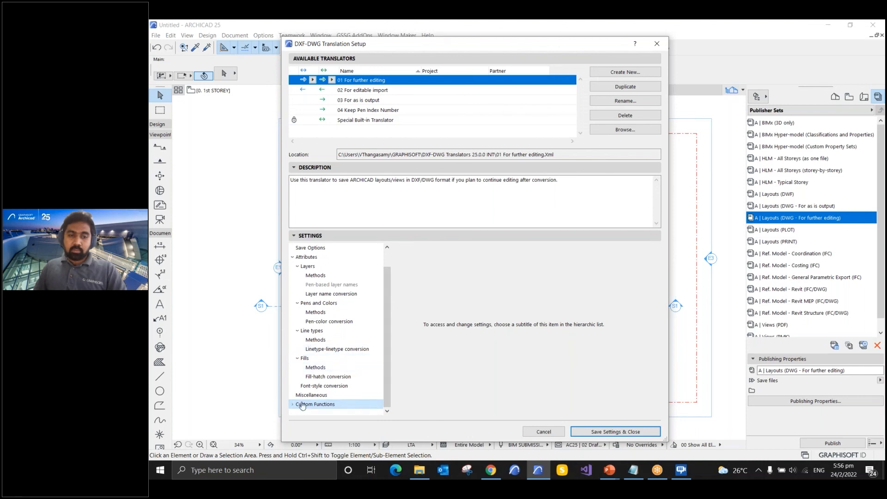
{"action": "left_click", "coordinate": [296, 406]}
{"action": "left_click", "coordinate": [314, 396]}
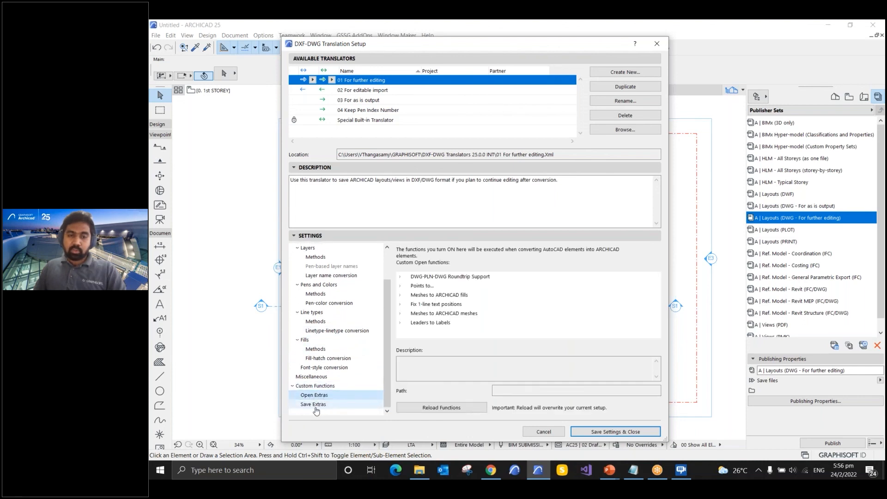
{"action": "left_click", "coordinate": [400, 285]}
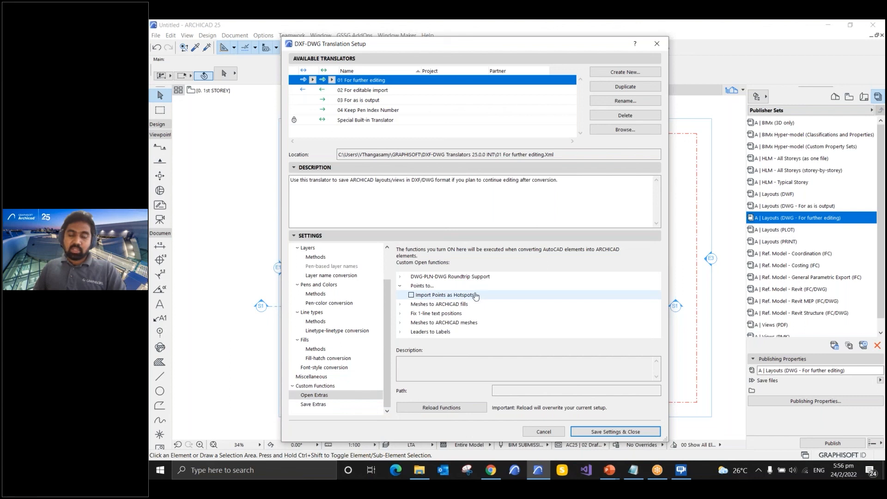
{"action": "left_click", "coordinate": [400, 305]}
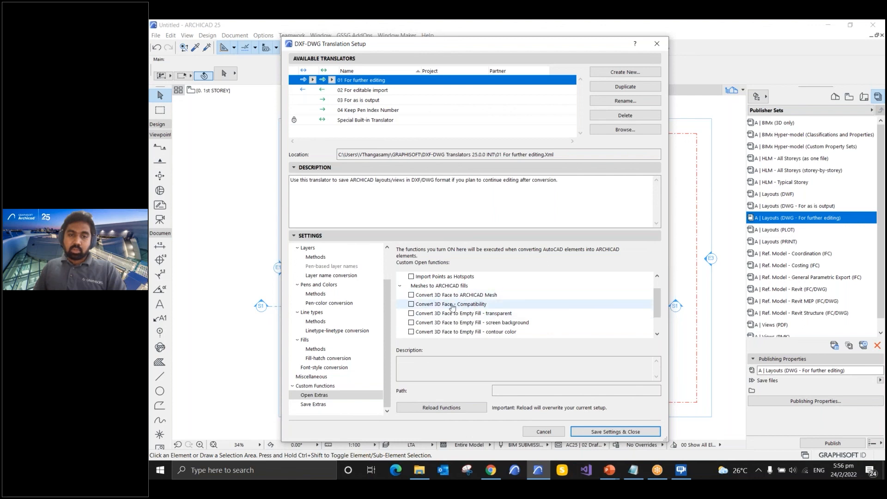
{"action": "scroll", "coordinate": [461, 316], "scroll_direction": "down", "scroll_amount": 1}
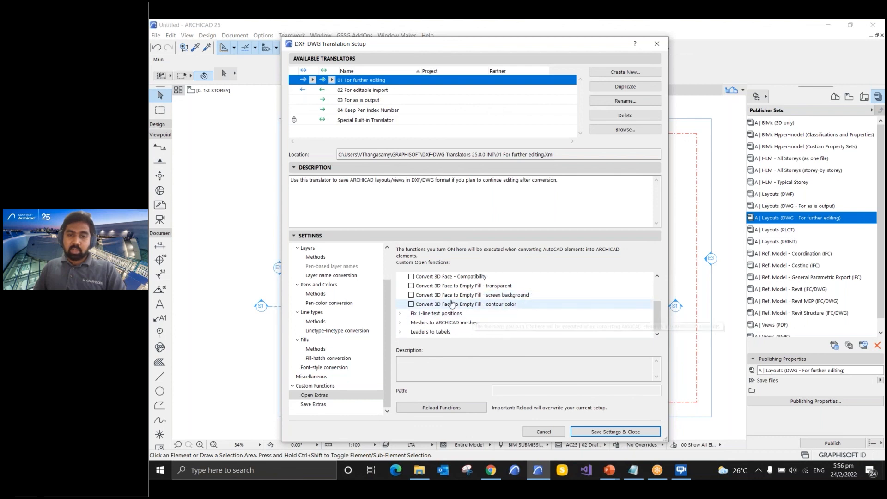
- Examine the custom Save Extras options for block reduction, DWG-PLN-DWG roundtrip support and converting ARCHICAD labels to leaders
{"action": "left_click", "coordinate": [306, 405]}
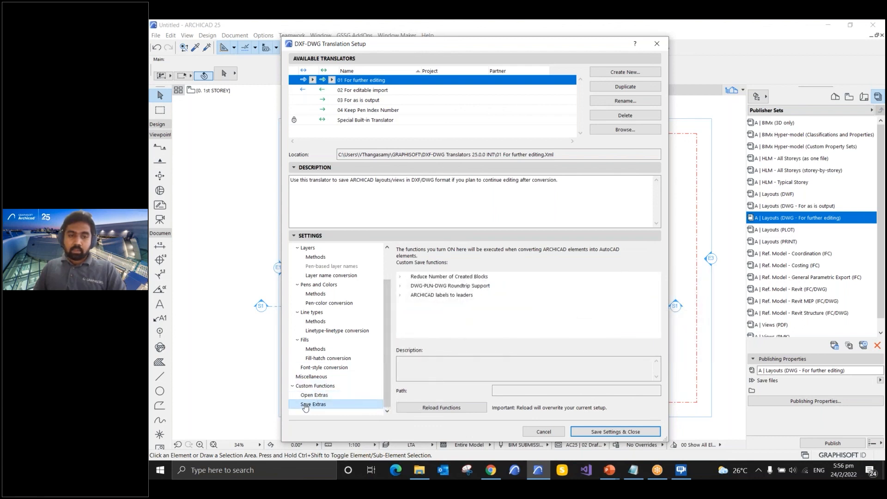
{"action": "left_click", "coordinate": [400, 286]}
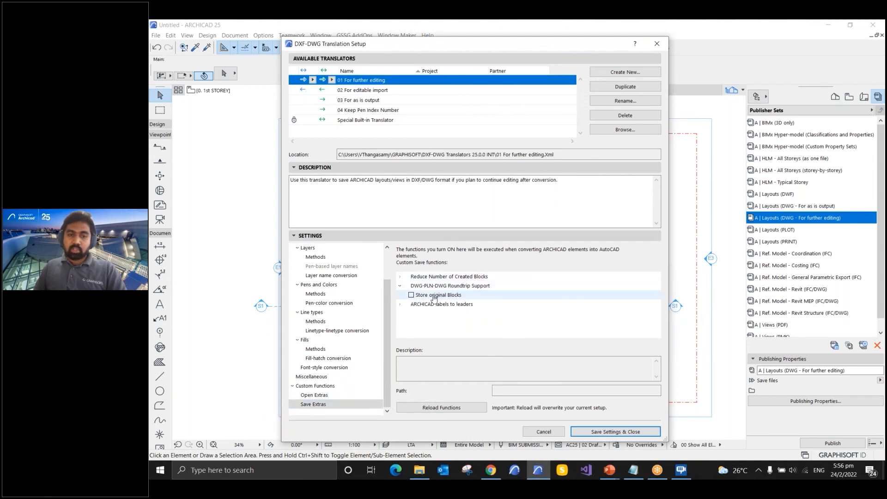
{"action": "left_click", "coordinate": [401, 305]}
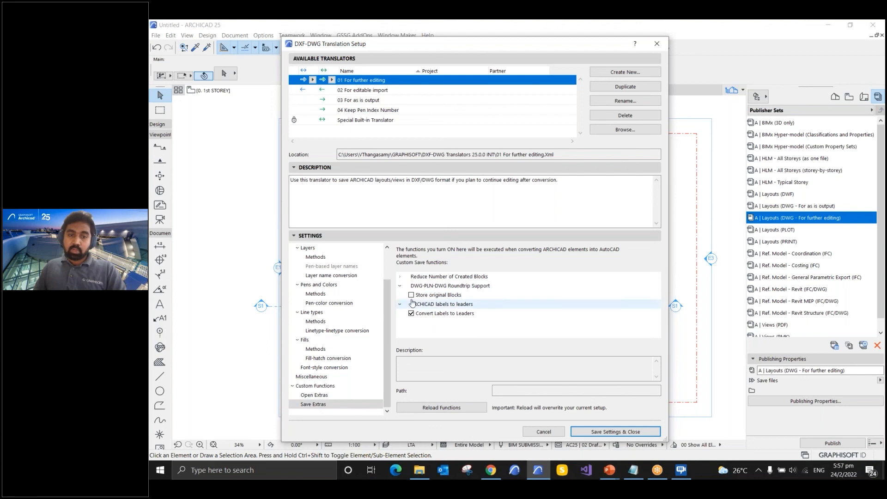
{"action": "left_click", "coordinate": [400, 277]}
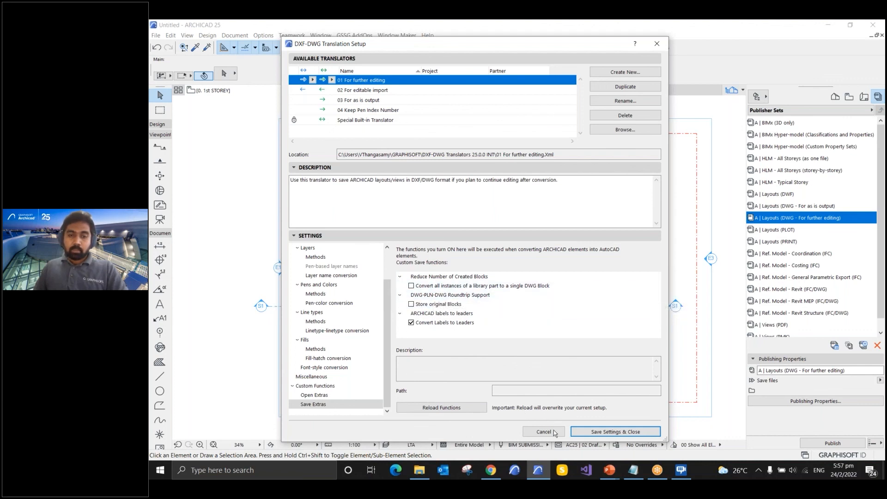
- Review the 02 For editable import translator and close the DXF-DWG translation setup without saving
{"action": "left_click", "coordinate": [352, 92]}
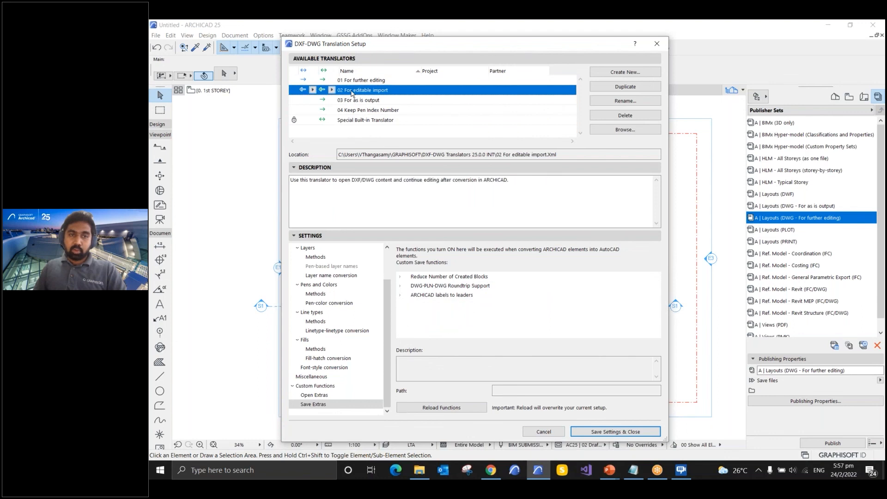
{"action": "scroll", "coordinate": [326, 340], "scroll_direction": "up", "scroll_amount": 2}
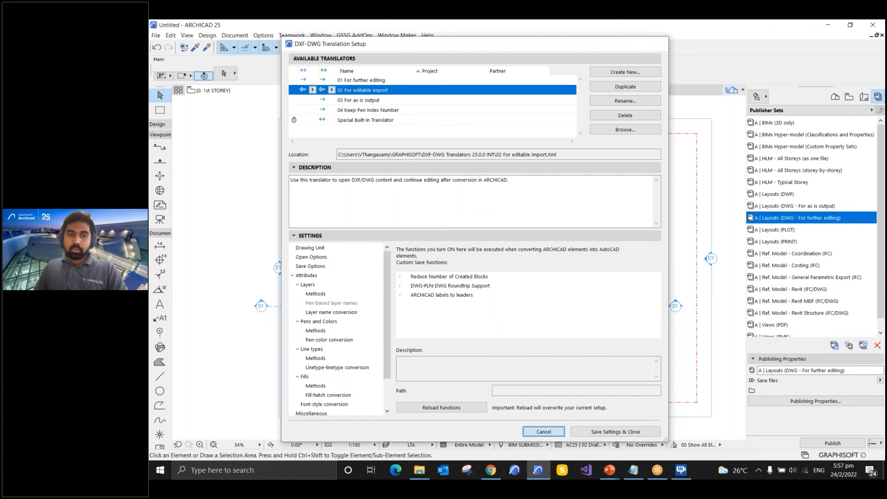
{"action": "left_click", "coordinate": [541, 433]}
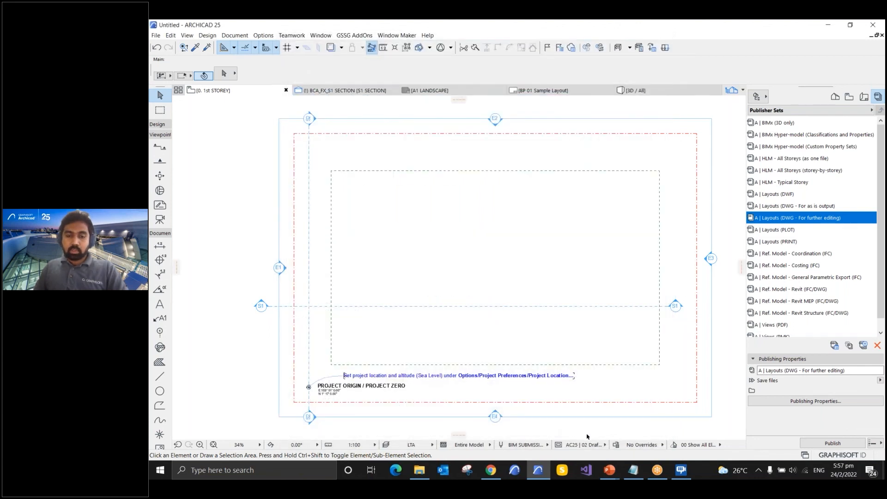